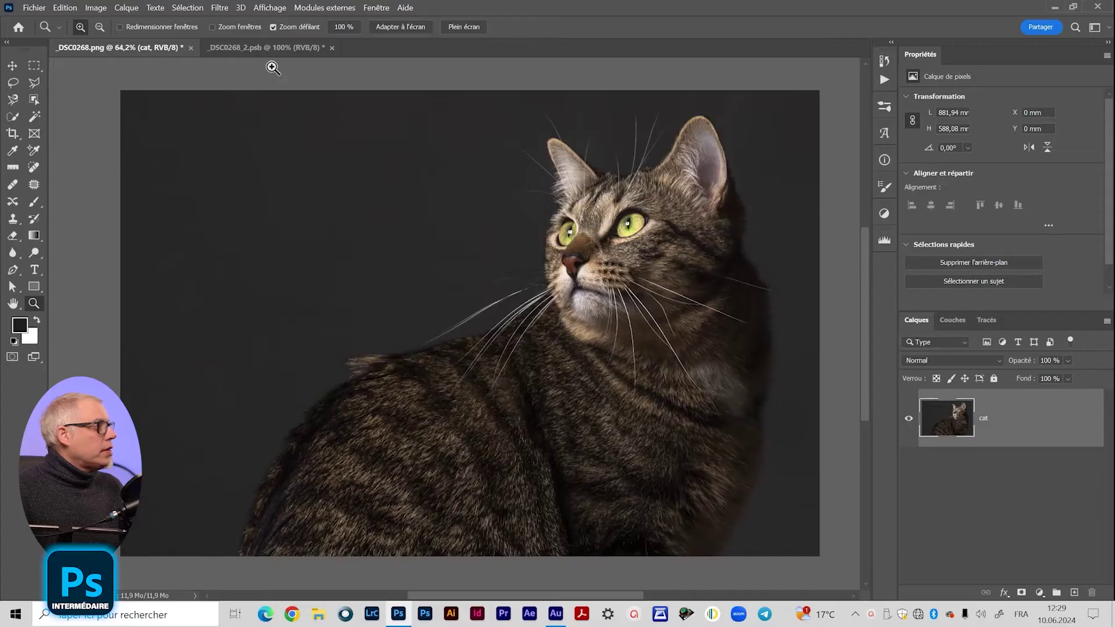
# Bring up the _DSC0268_2.psb illustration and display its work path.
pyautogui.click(264, 48)
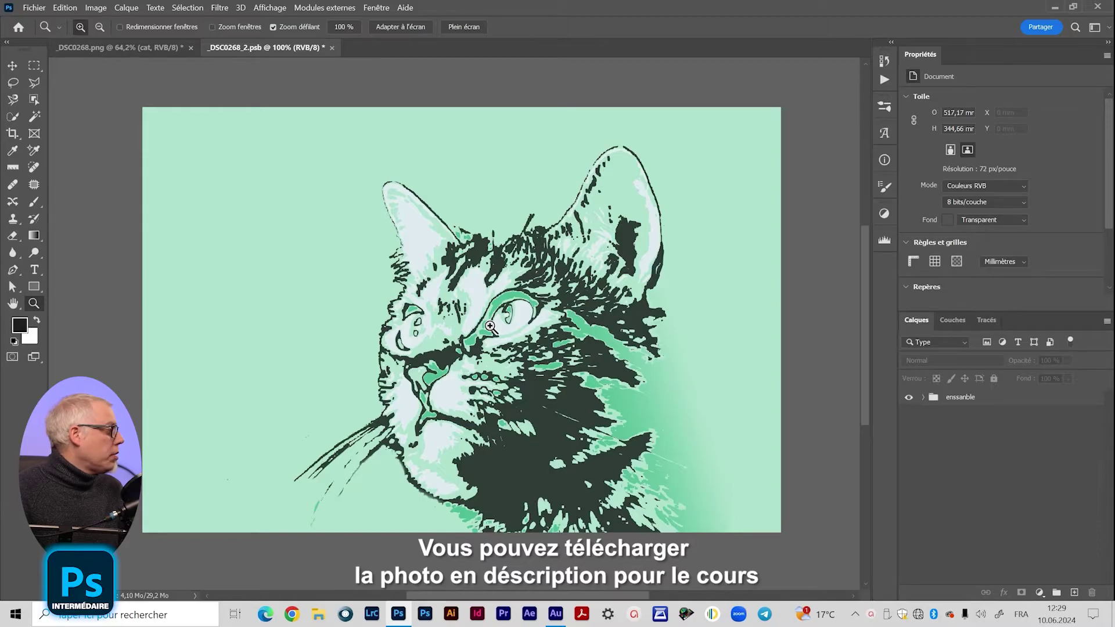
pyautogui.moveTo(490, 327); pyautogui.dragTo(505, 327)
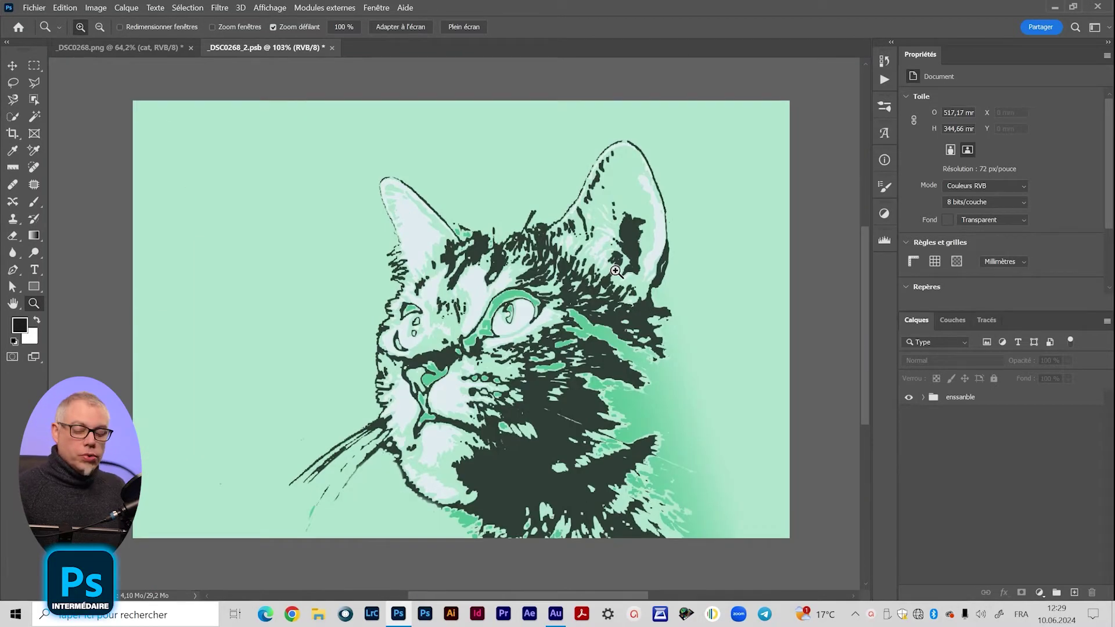
pyautogui.press('v')
pyautogui.click(996, 319)
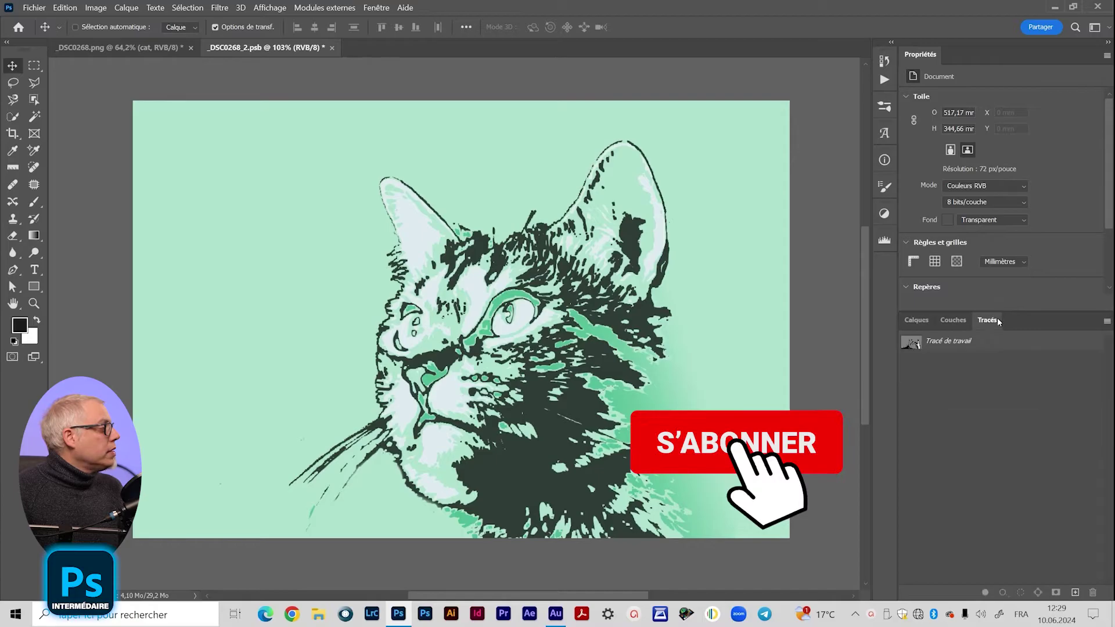
pyautogui.click(975, 341)
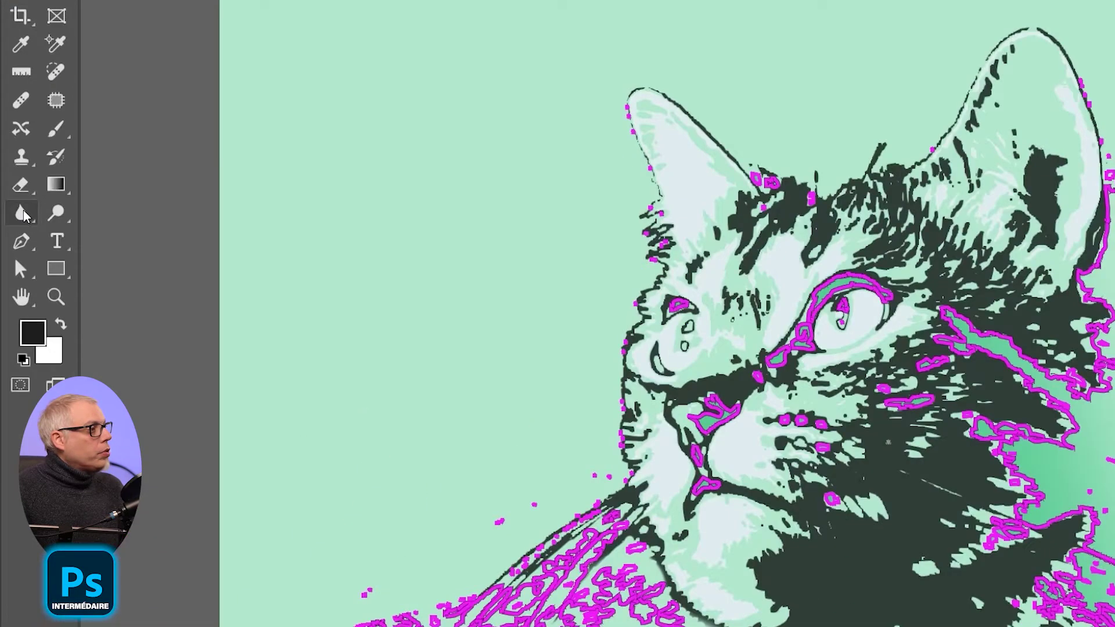
# Examine the vector contours of the work path around the cat's eye and neck using the Path Selection tool.
pyautogui.click(19, 268)
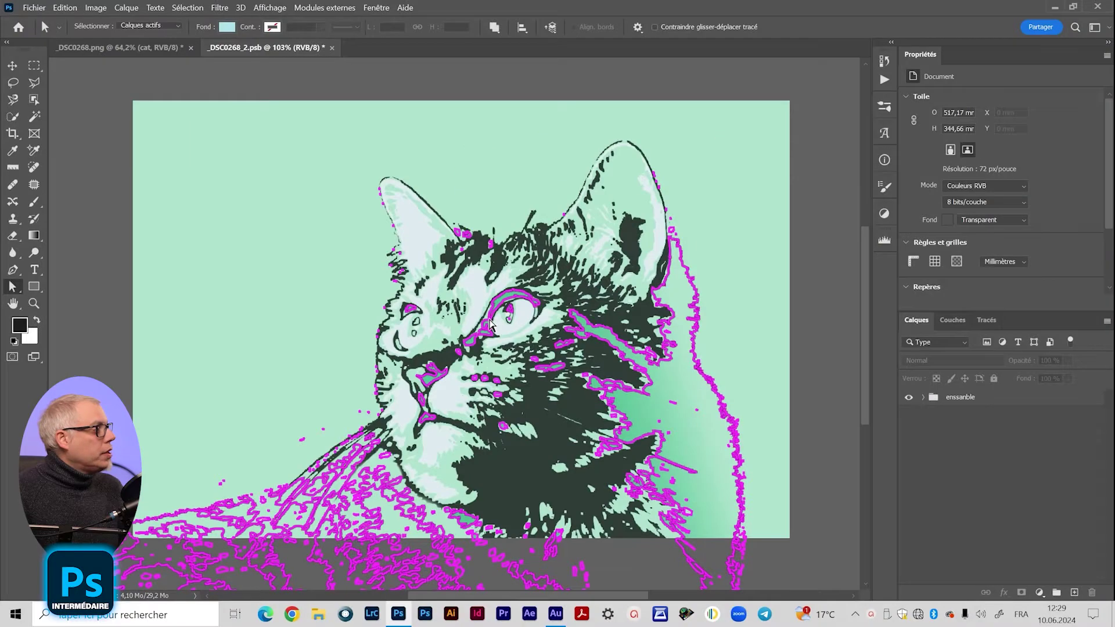
pyautogui.click(490, 322)
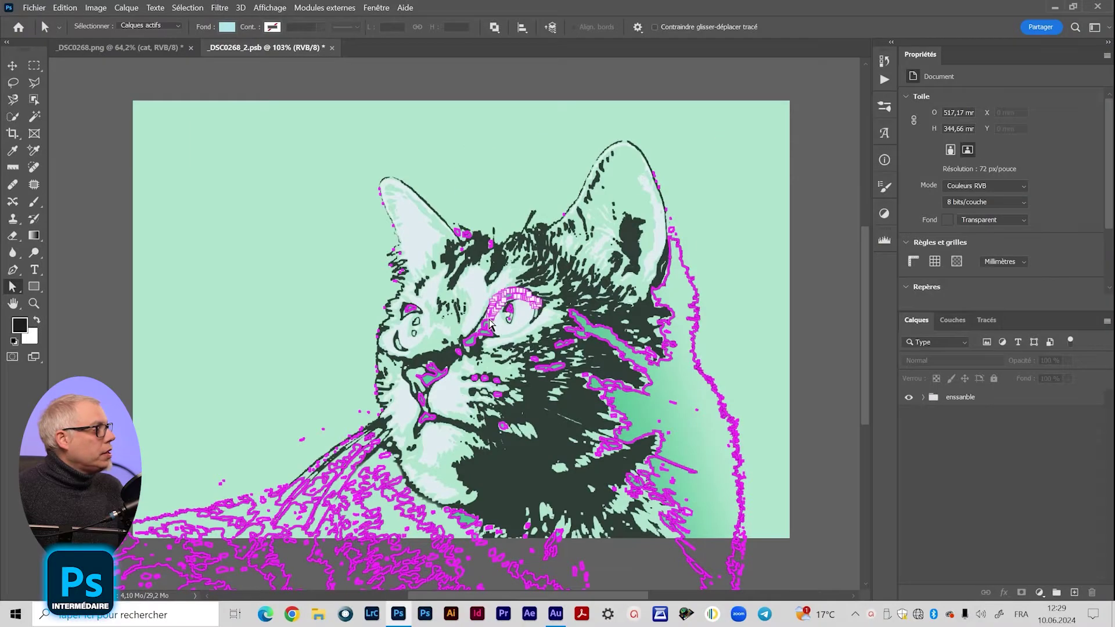
pyautogui.click(490, 330)
pyautogui.click(599, 329)
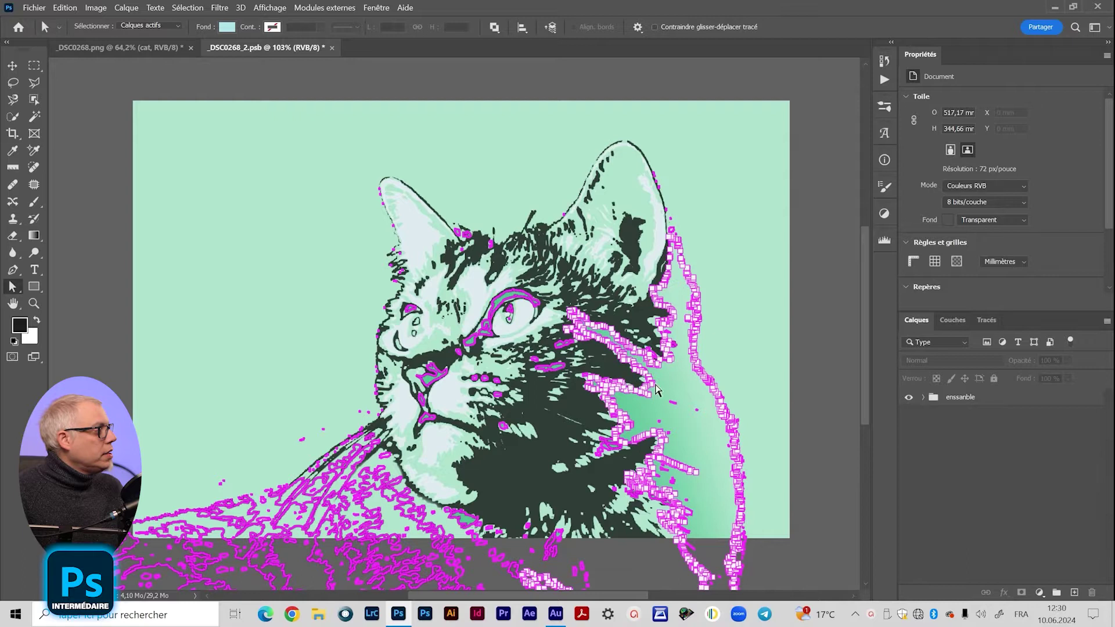
# Return to the illustration's layers and compare it with the original cat photo _DSC0268.png.
pyautogui.click(1013, 396)
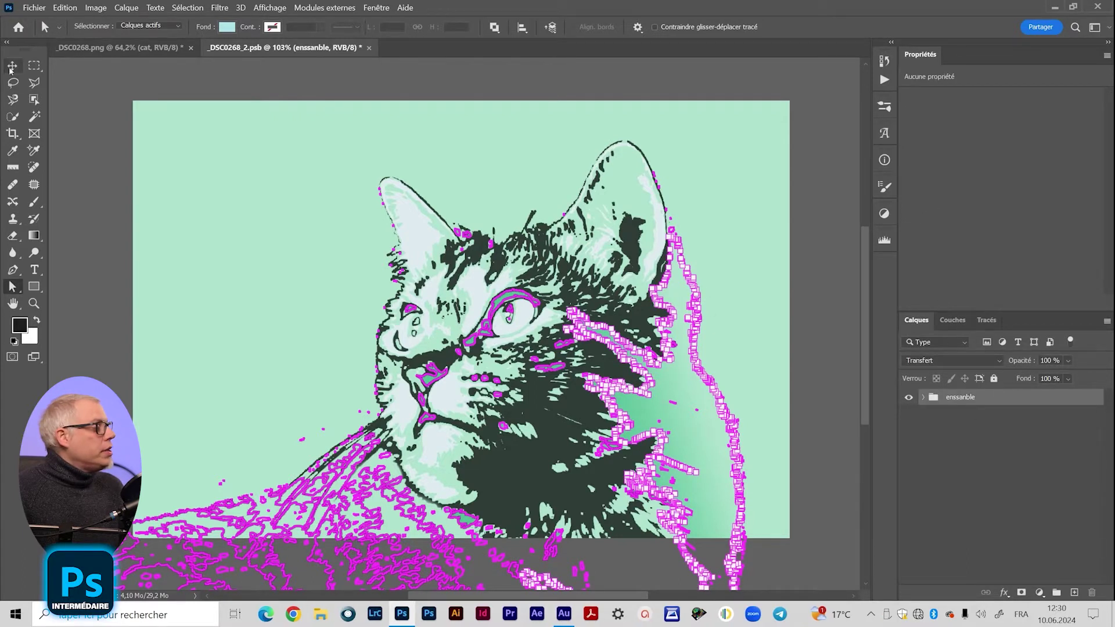
pyautogui.click(182, 198)
pyautogui.click(12, 65)
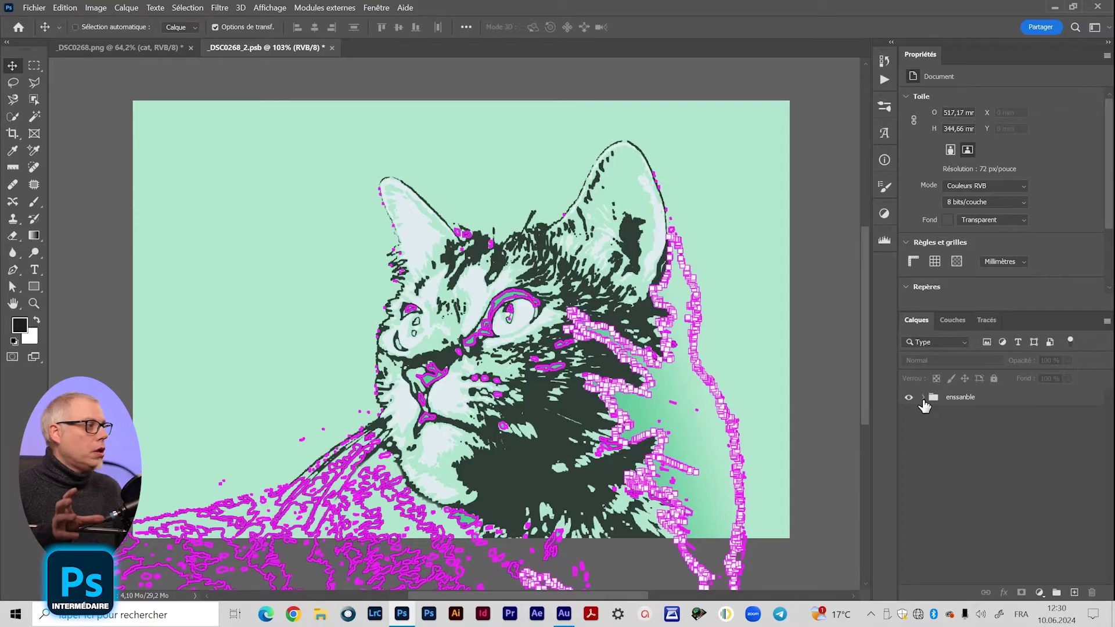
pyautogui.hotkey('ctrl', 'Tab')
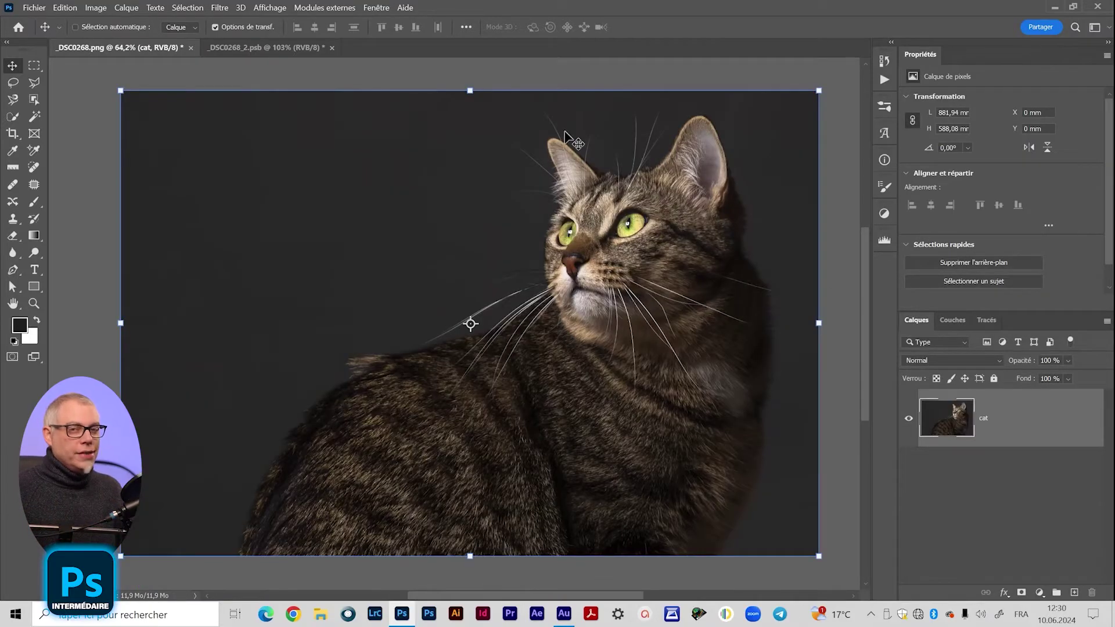
pyautogui.hotkey('ctrl', 'Tab')
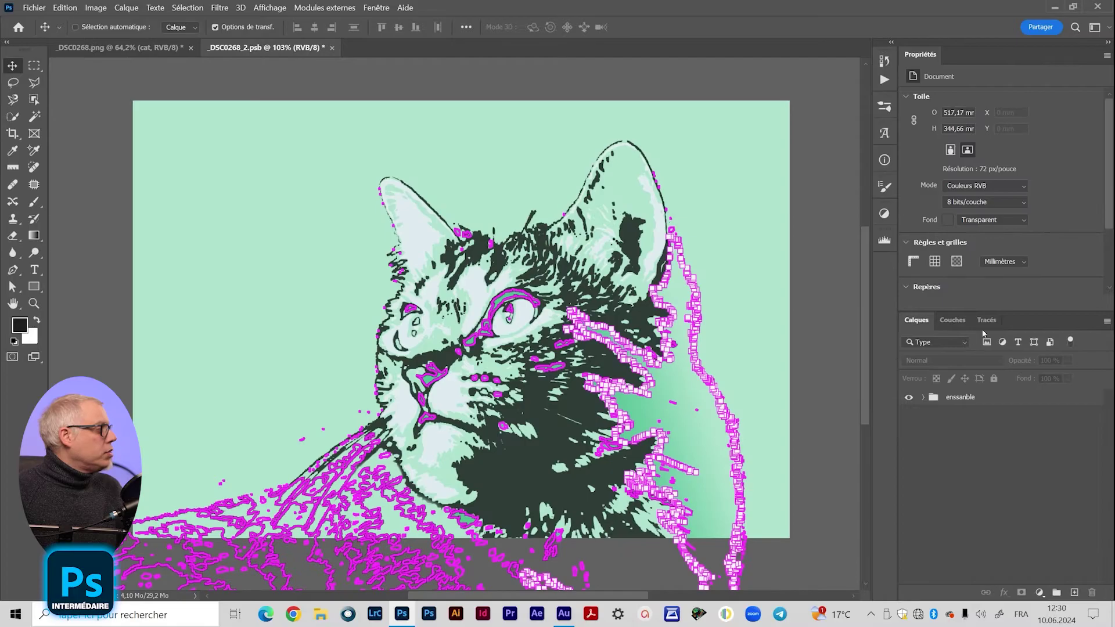
# Expand the enssanble group, isolate the dark vector layer, and show the green and Fond 3 layers again one by one.
pyautogui.click(923, 397)
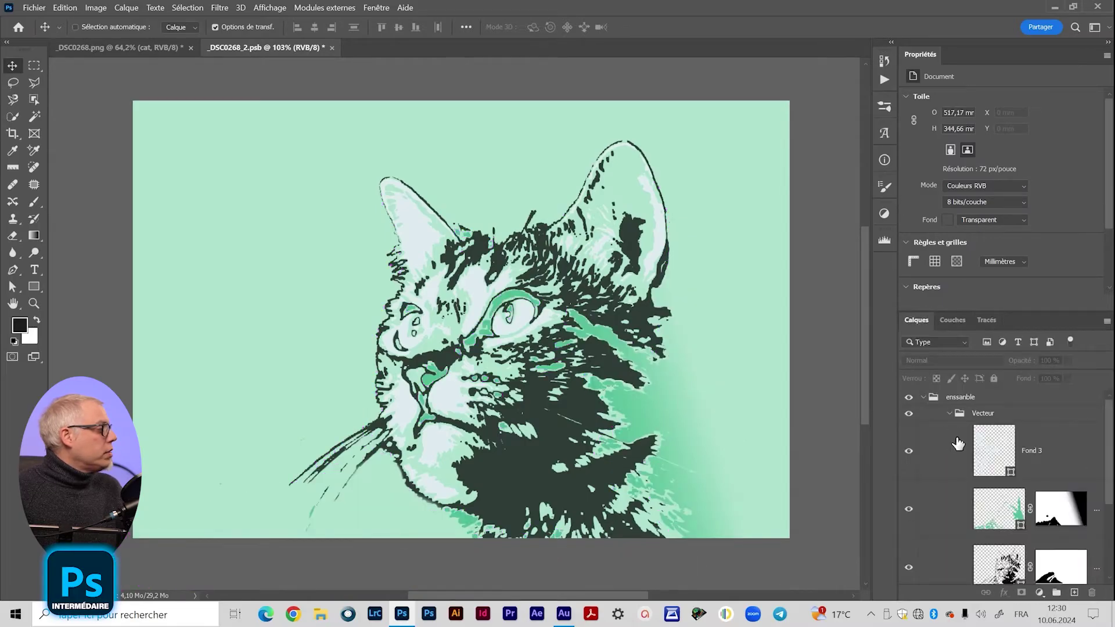
pyautogui.scroll(-1, 958, 444)
pyautogui.keyDown('alt'); pyautogui.click(909, 552); pyautogui.keyUp('alt')
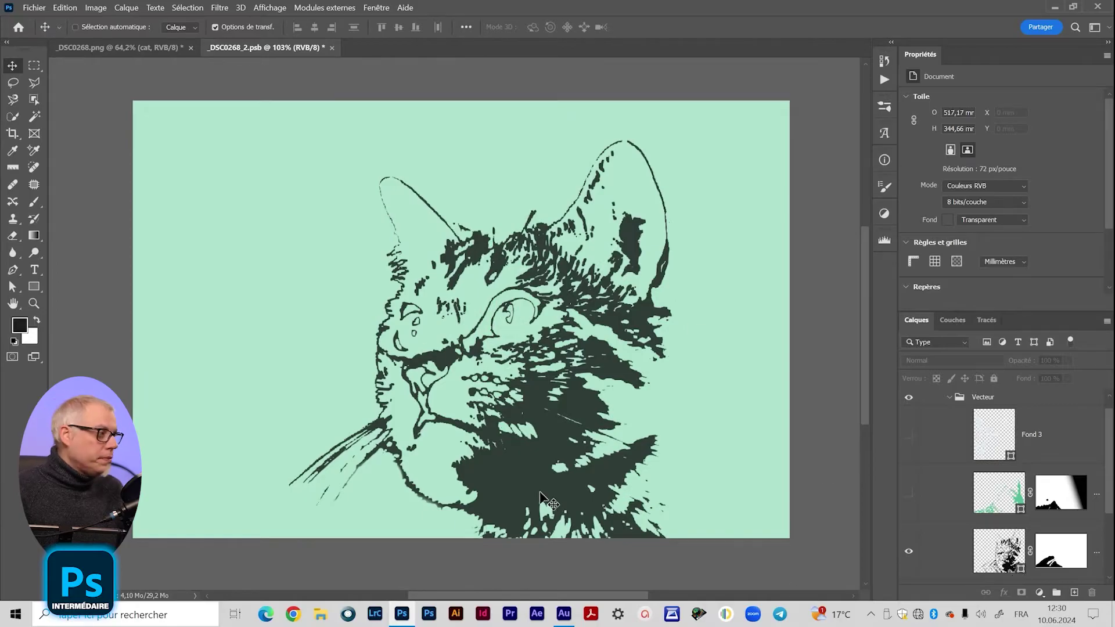
pyautogui.click(909, 491)
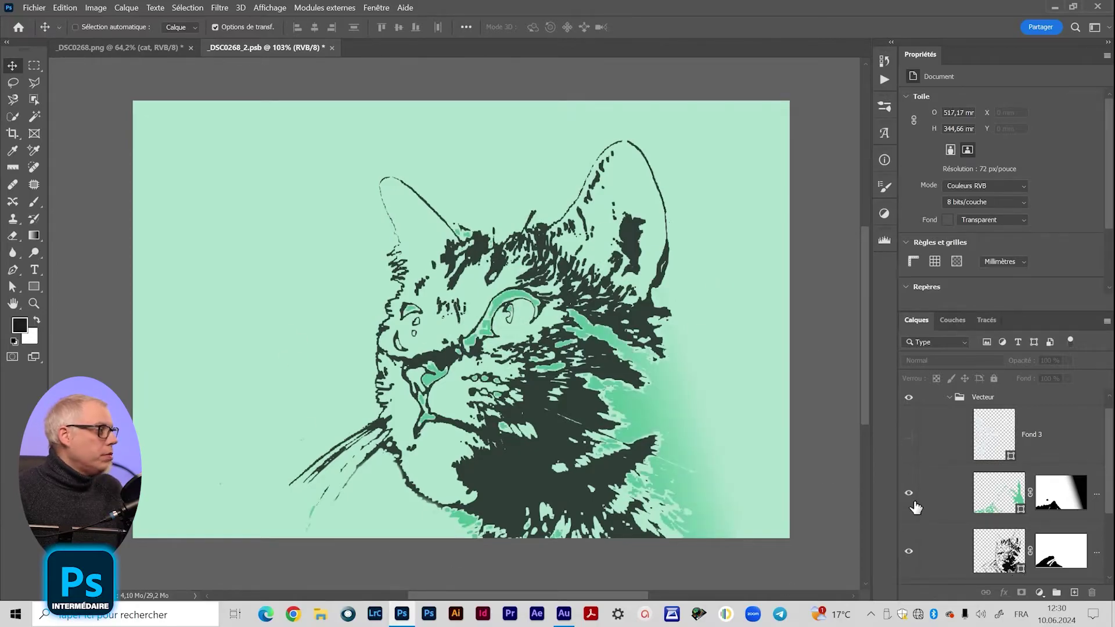
pyautogui.click(909, 434)
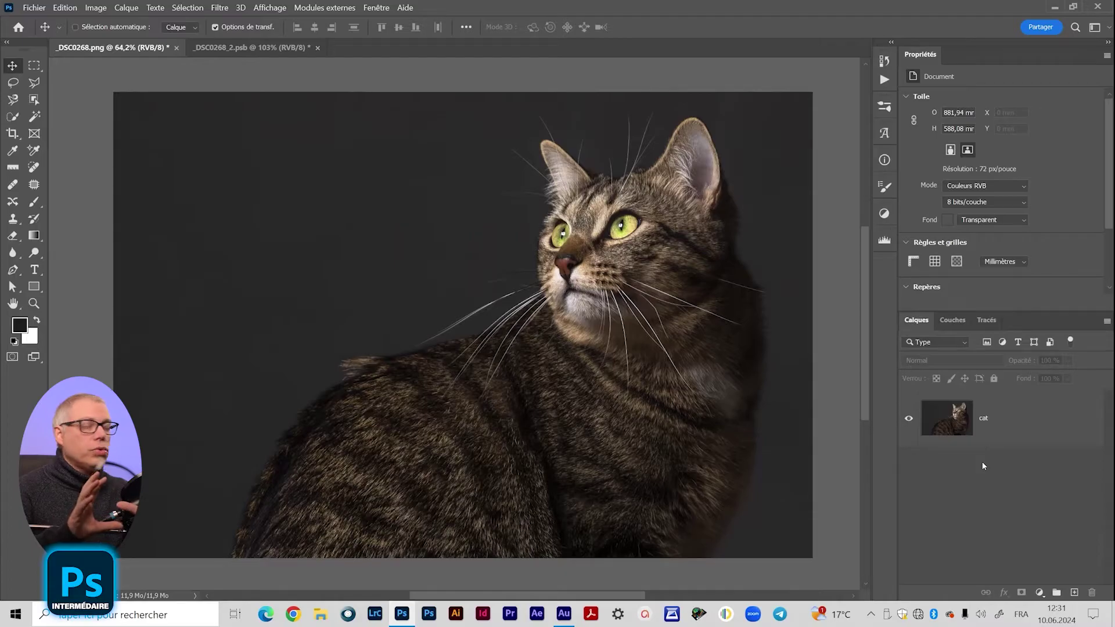
# Select the whole cat on the cat layer of _DSC0268.png with the Object Selection tool.
pyautogui.click(982, 418)
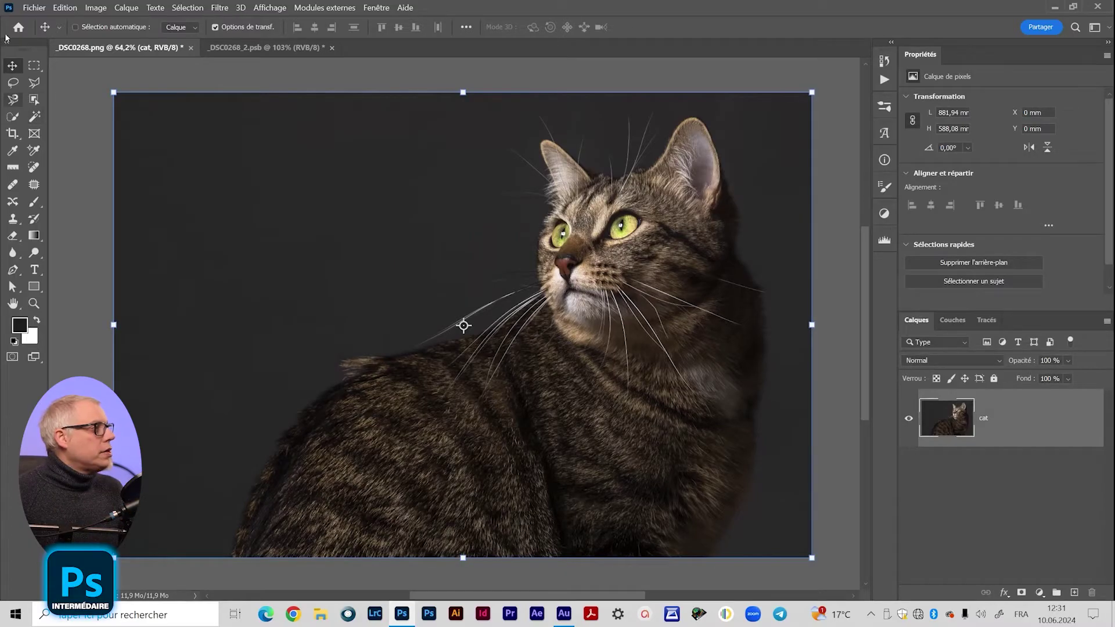
pyautogui.click(34, 99)
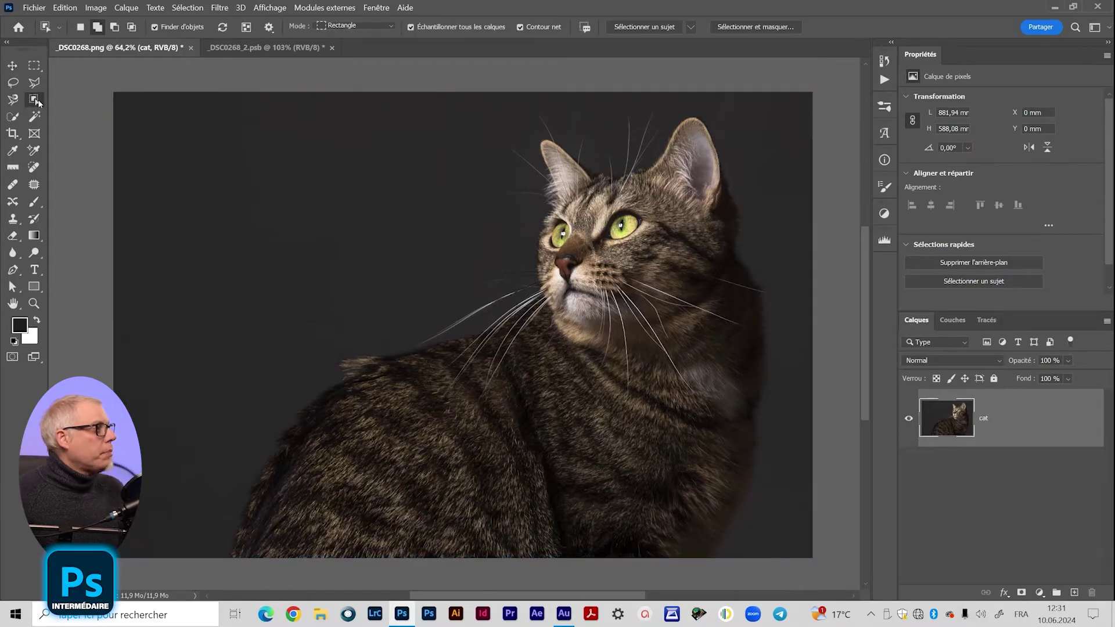
pyautogui.click(618, 248)
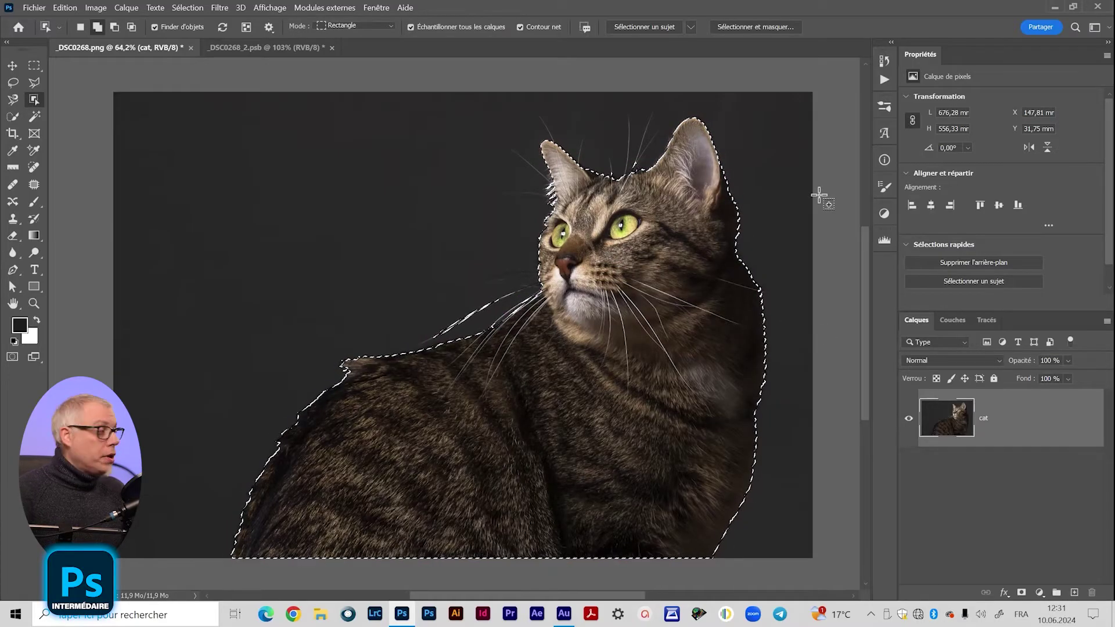
# Add the missing section of the long whisker next to the muzzle to the selection with the Lasso tool.
pyautogui.press('z')
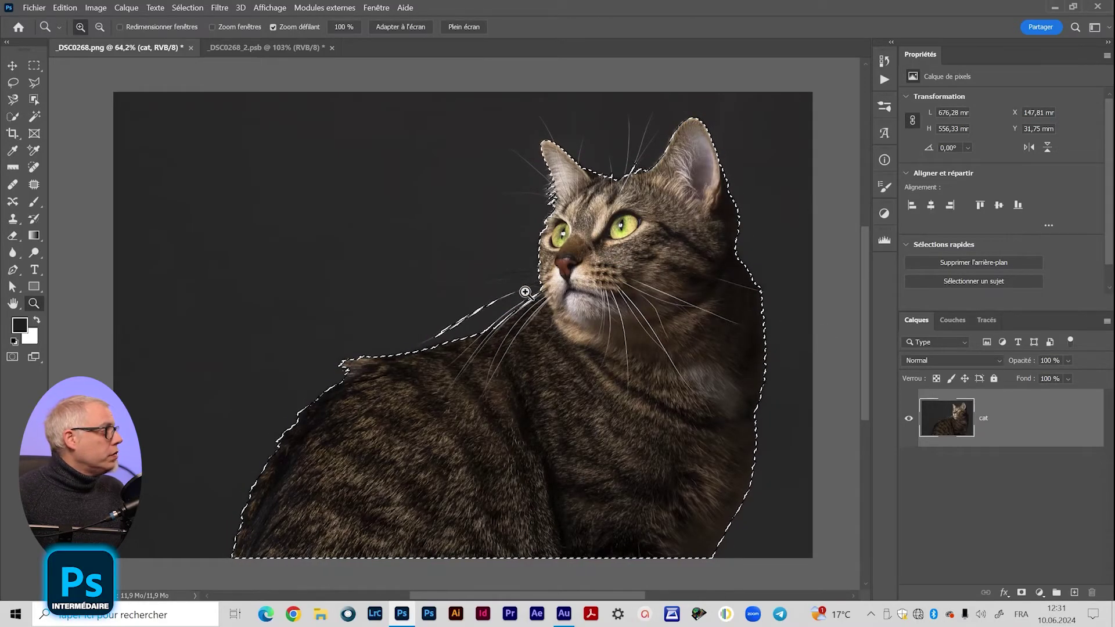
pyautogui.moveTo(526, 291); pyautogui.dragTo(573, 282)
pyautogui.moveTo(396, 336); pyautogui.dragTo(418, 365)
pyautogui.click(418, 371)
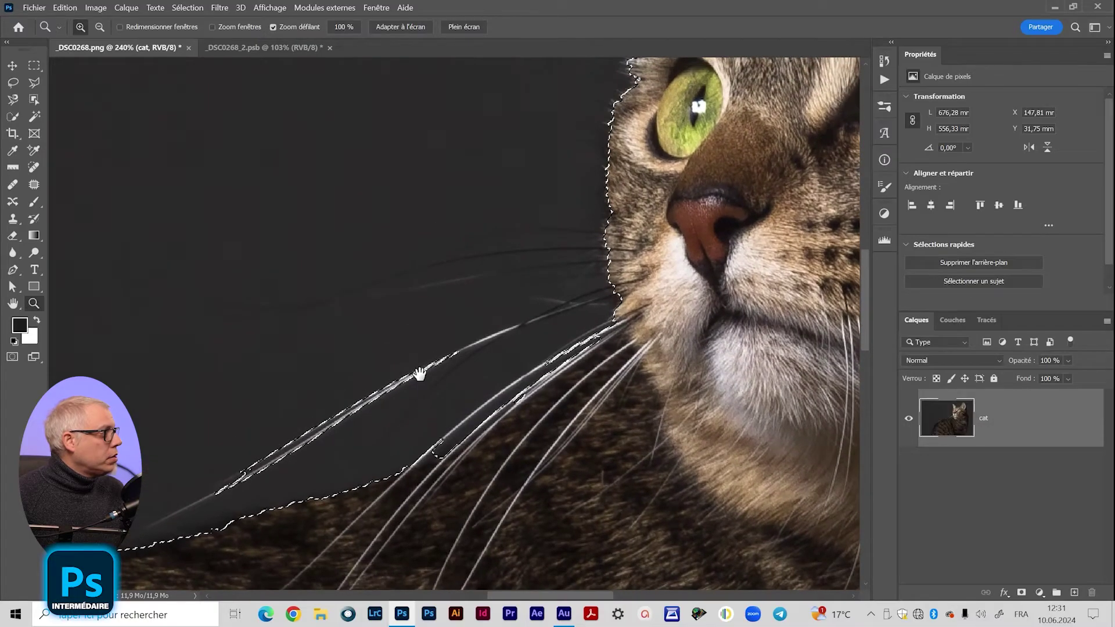
pyautogui.click(477, 329)
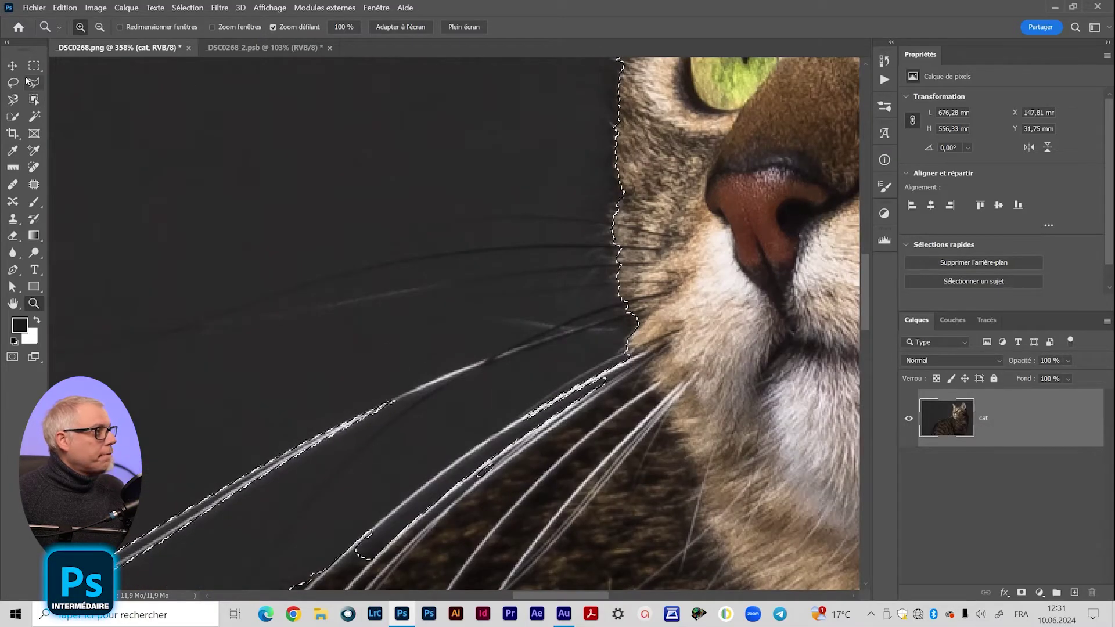
pyautogui.click(13, 82)
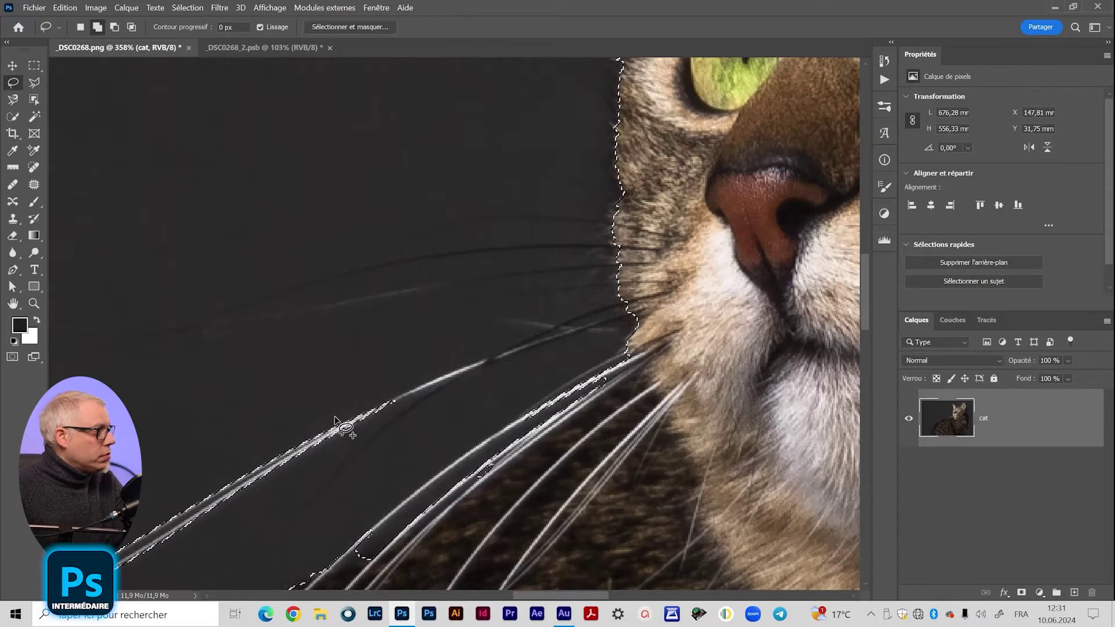
pyautogui.press('r')
pyautogui.moveTo(356, 219)
pyautogui.mouseDown()
pyautogui.moveTo(326, 274)
pyautogui.moveTo(330, 302)
pyautogui.moveTo(323, 281)
pyautogui.moveTo(399, 279)
pyautogui.mouseUp()
pyautogui.moveTo(439, 420)
pyautogui.mouseDown()
pyautogui.moveTo(485, 374)
pyautogui.moveTo(509, 316)
pyautogui.moveTo(587, 221)
pyautogui.moveTo(552, 304)
pyautogui.moveTo(400, 494)
pyautogui.mouseUp()
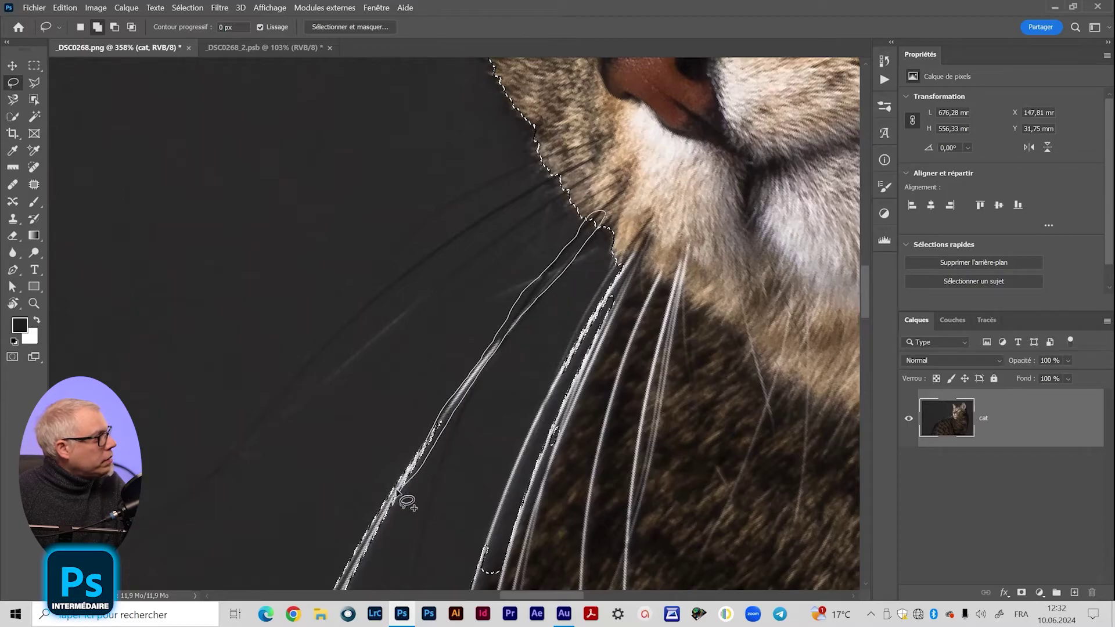
pyautogui.moveTo(429, 452); pyautogui.dragTo(427, 454)
# Subtract the excess background along the long whisker from the selection and add the neighbouring whisker with the Lasso tool.
pyautogui.press('alt')
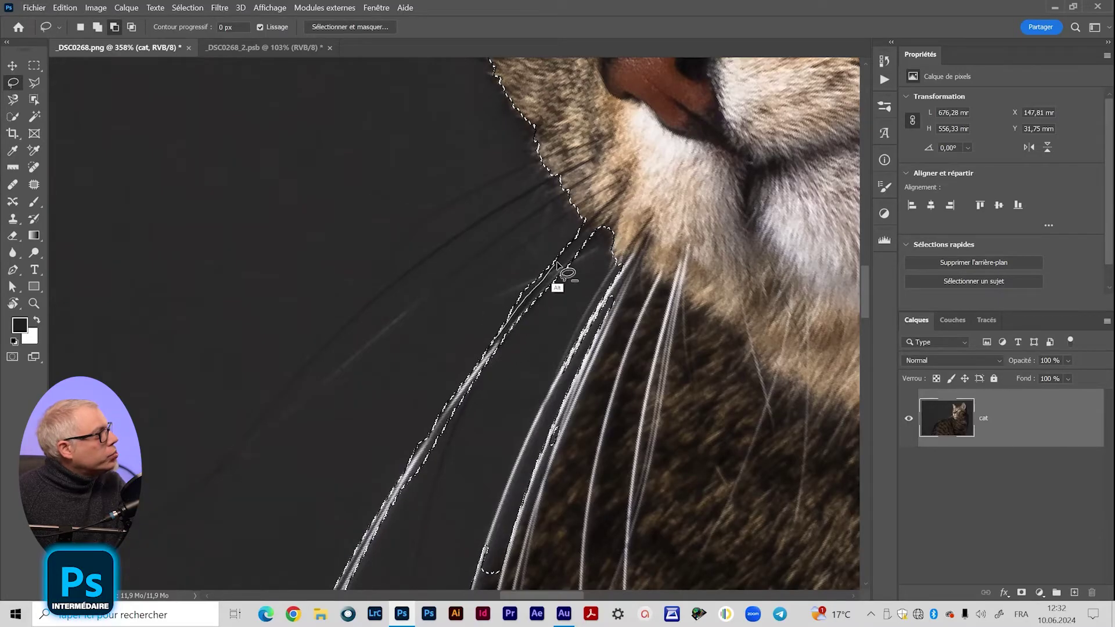
pyautogui.moveTo(552, 230)
pyautogui.mouseDown()
pyautogui.moveTo(401, 428)
pyautogui.moveTo(424, 515)
pyautogui.mouseUp()
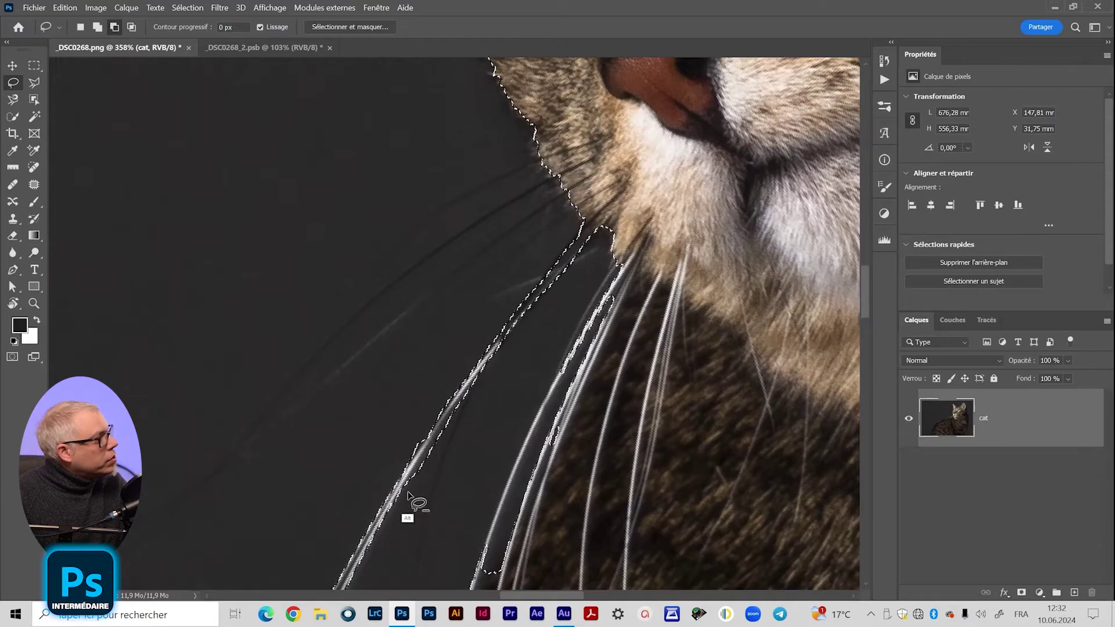
pyautogui.moveTo(450, 450); pyautogui.dragTo(444, 488)
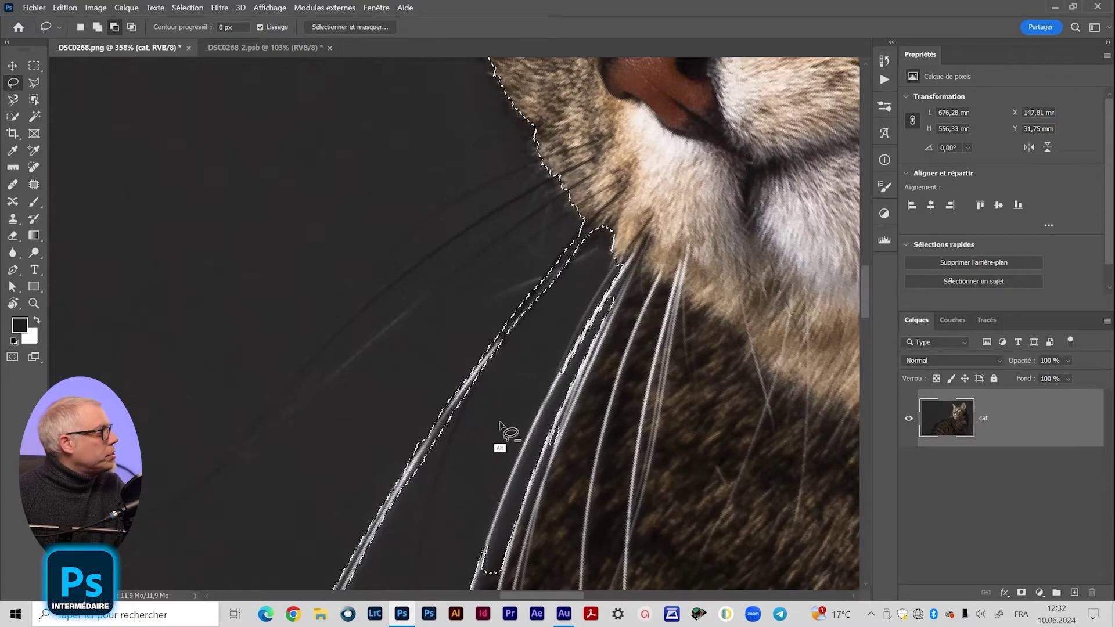
pyautogui.moveTo(537, 503); pyautogui.dragTo(493, 297)
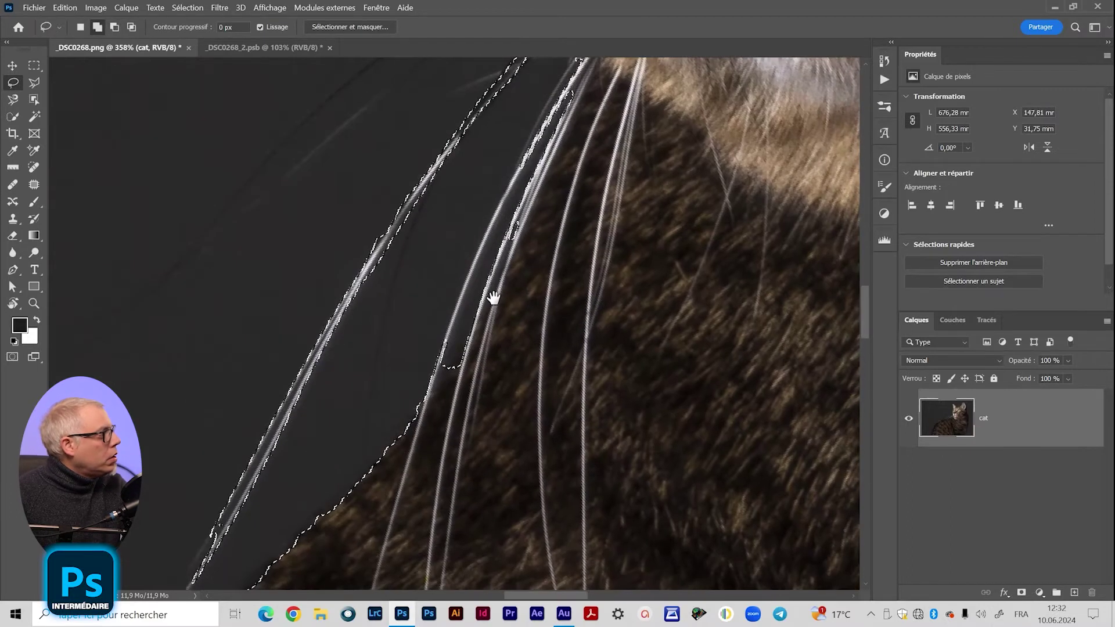
pyautogui.moveTo(488, 242); pyautogui.dragTo(451, 326)
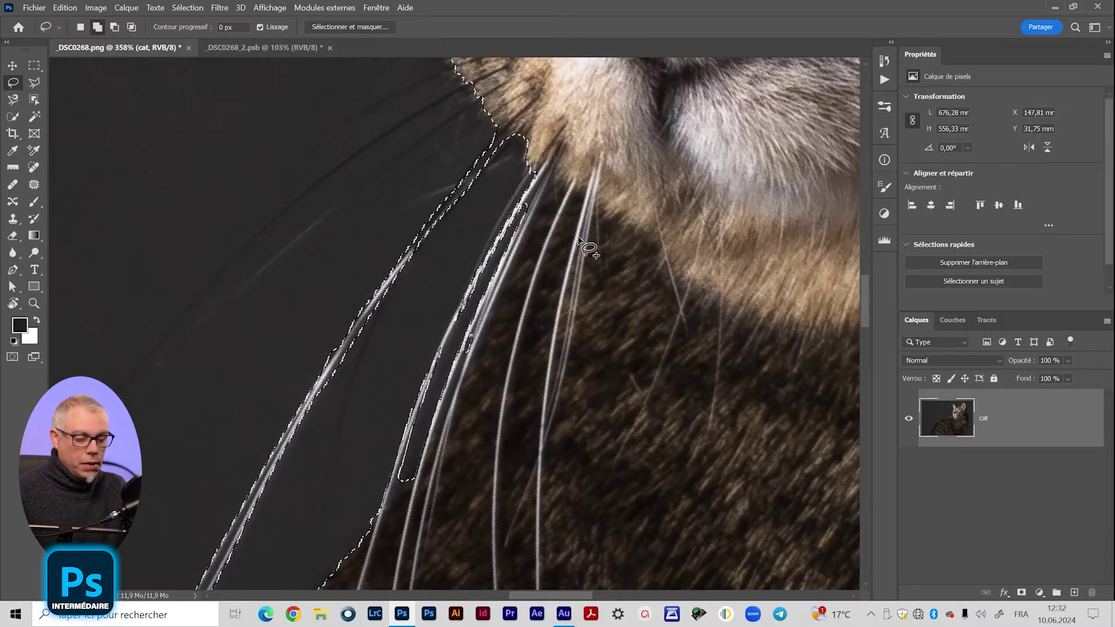
# Create a layer mask on the cat layer from the selection to hide the background.
pyautogui.press('r')
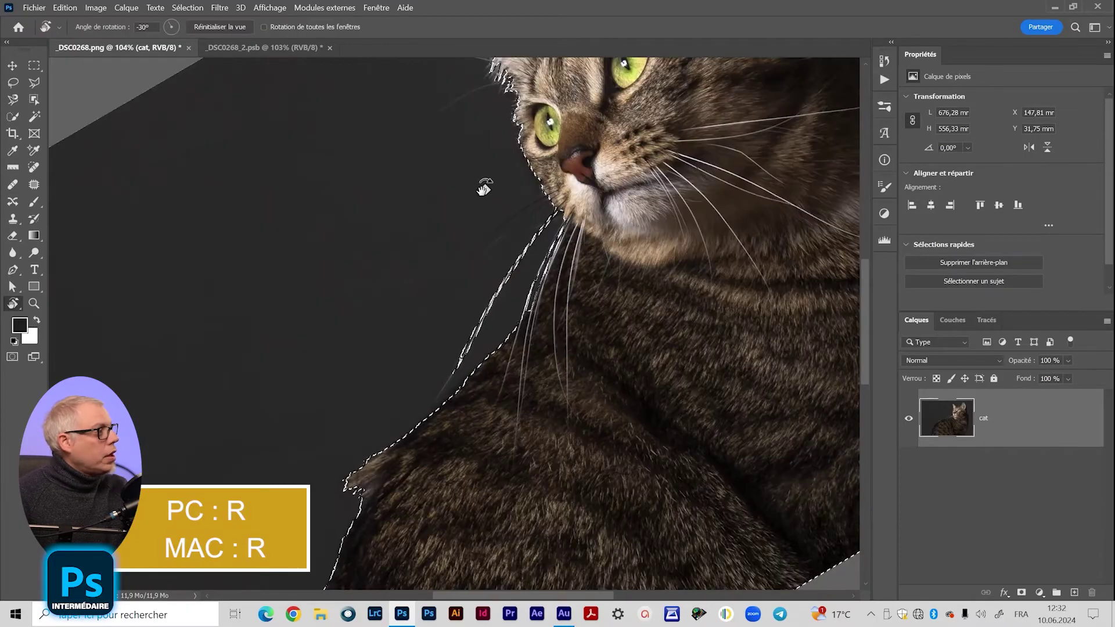
pyautogui.moveTo(473, 182); pyautogui.dragTo(542, 219)
pyautogui.press('z')
pyautogui.scroll(-3, 586, 223)
pyautogui.moveTo(562, 364); pyautogui.dragTo(510, 331)
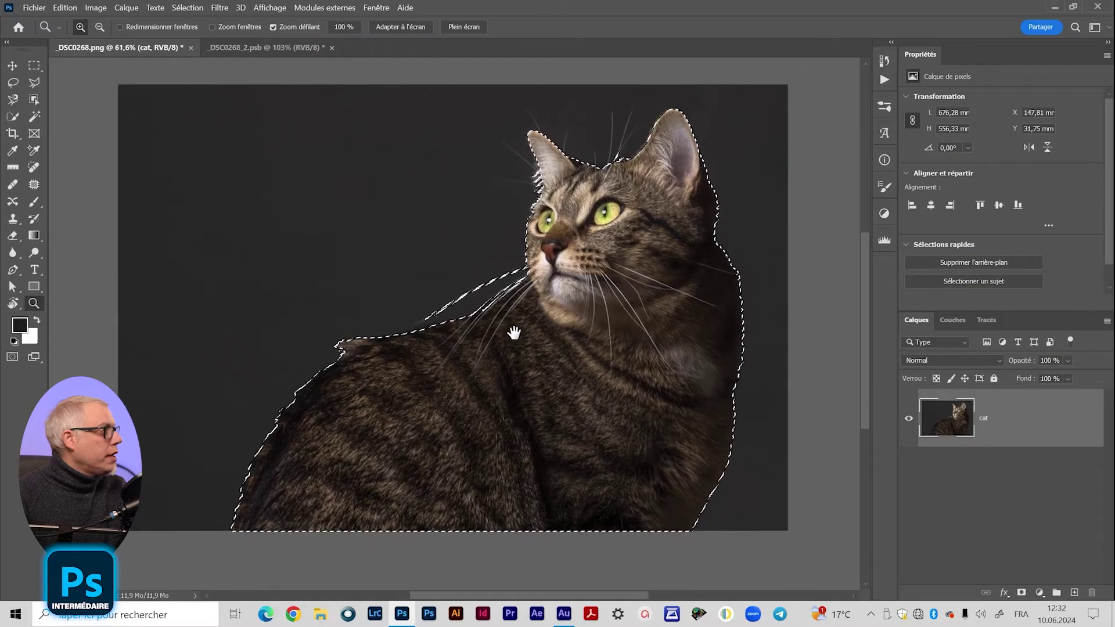
pyautogui.moveTo(519, 269); pyautogui.dragTo(521, 268)
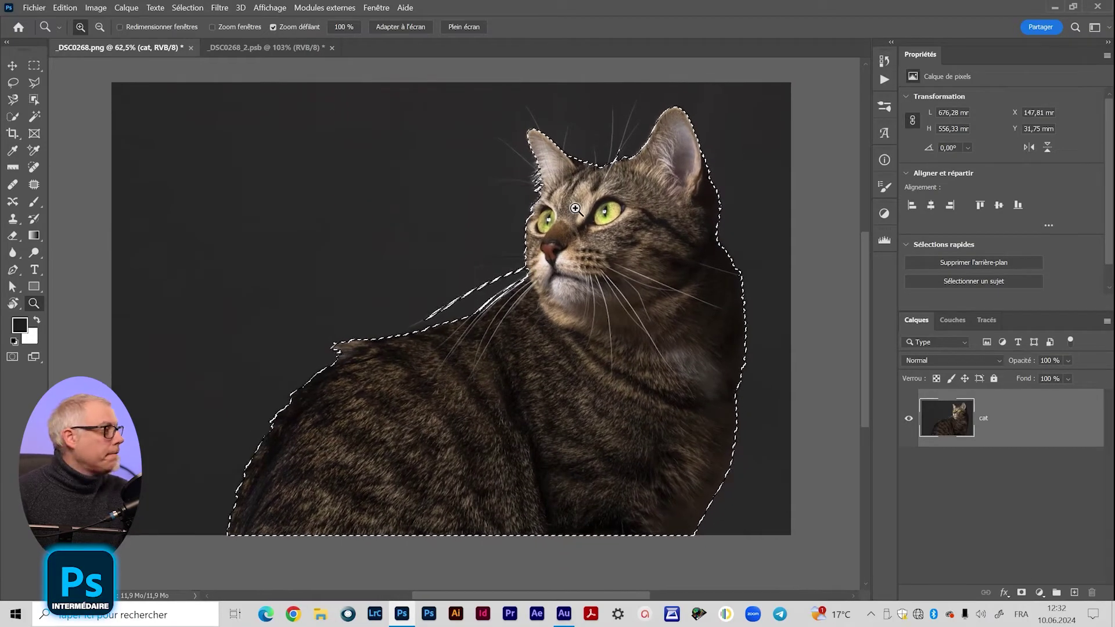
pyautogui.click(1022, 592)
# Crop the image to the cat's head, neck and upper back, about 542 × 361 mm, keeping the Format d'origine ratio.
pyautogui.moveTo(721, 264); pyautogui.dragTo(473, 262)
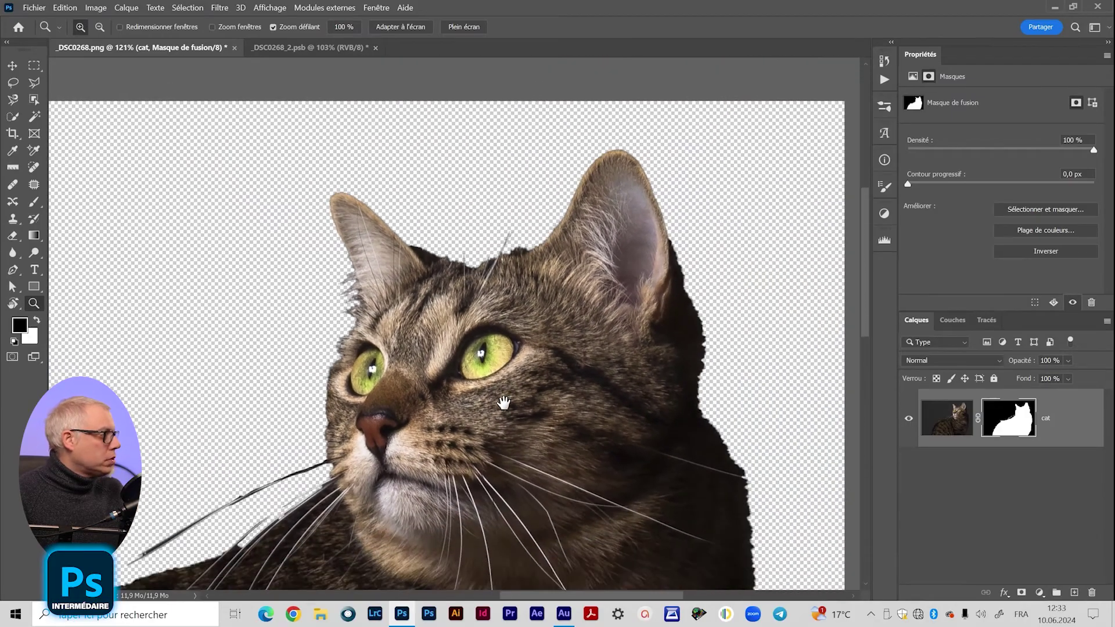
pyautogui.moveTo(505, 398); pyautogui.dragTo(526, 246)
pyautogui.moveTo(517, 412); pyautogui.dragTo(428, 496)
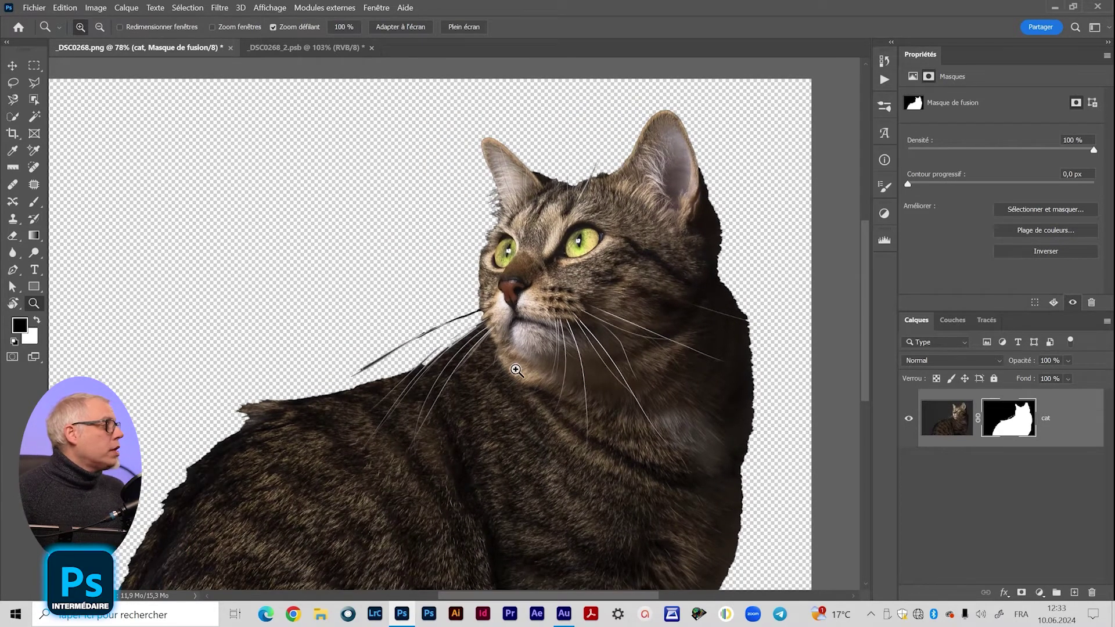
pyautogui.moveTo(516, 370); pyautogui.dragTo(494, 370)
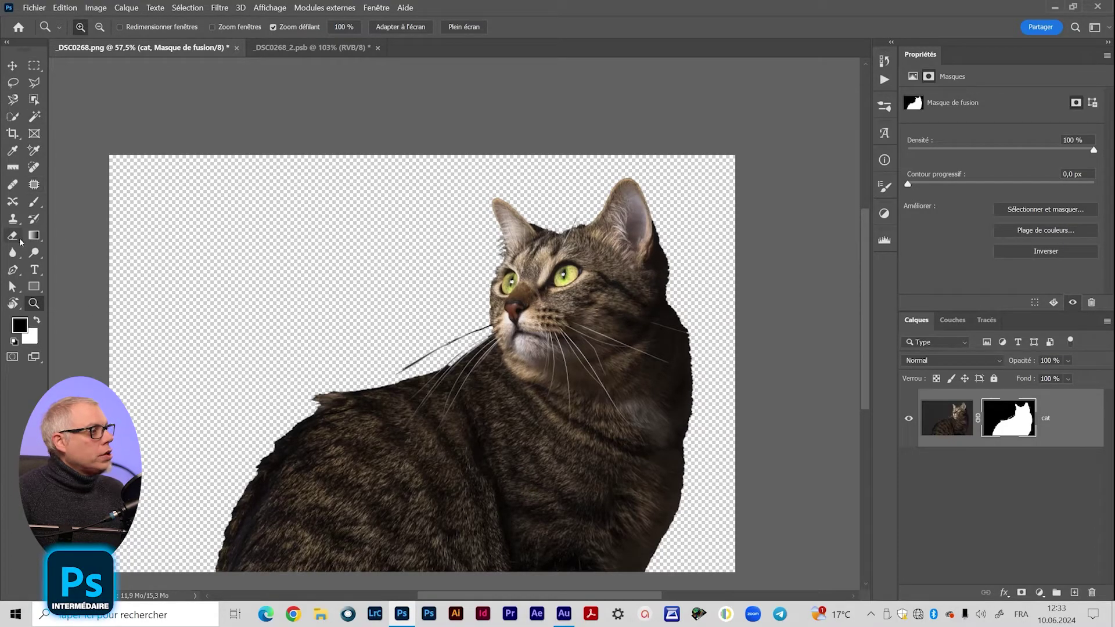
pyautogui.press('c')
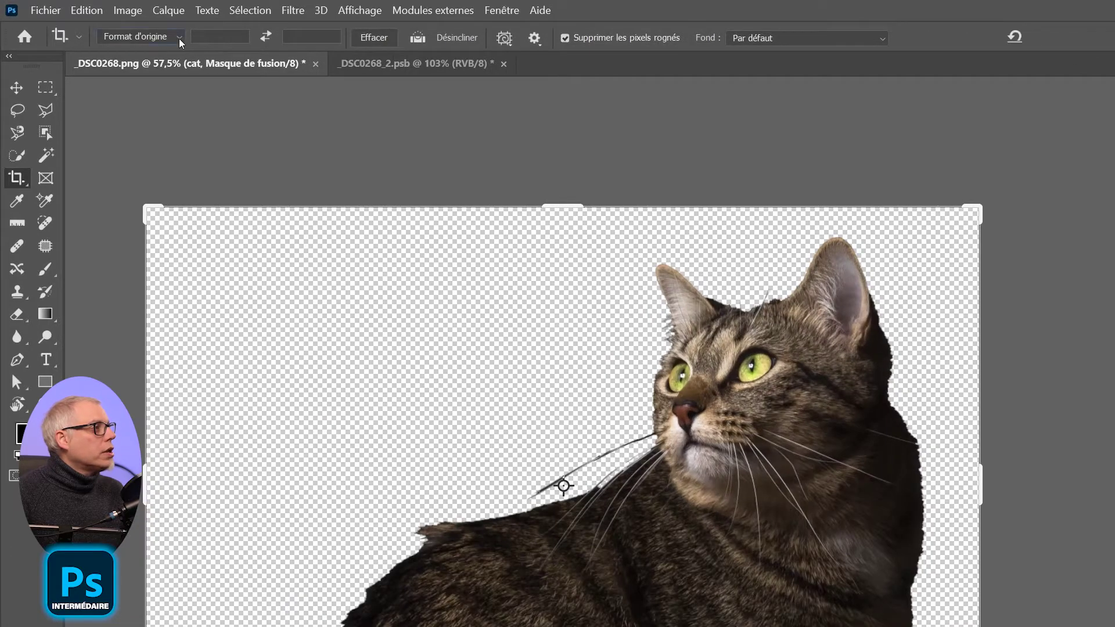
pyautogui.click(133, 27)
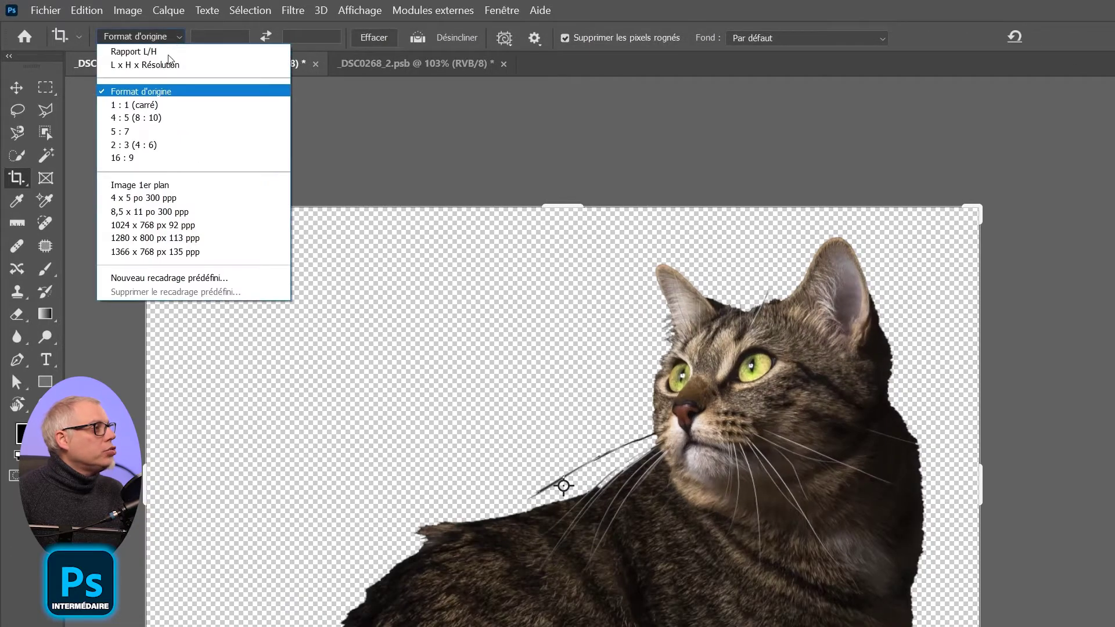
pyautogui.click(168, 93)
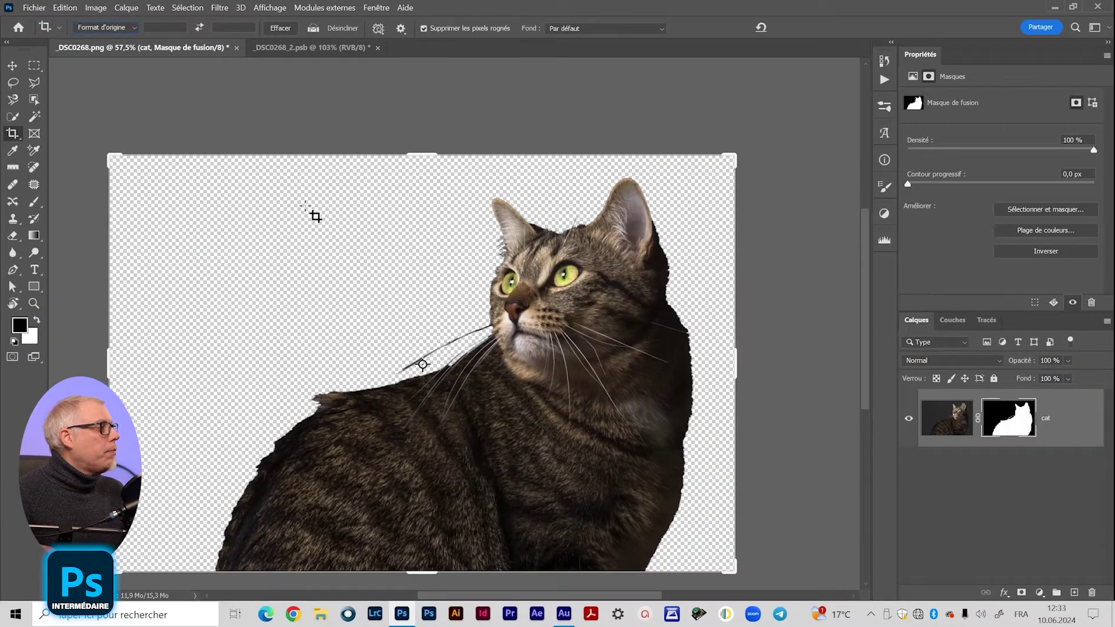
pyautogui.moveTo(408, 153); pyautogui.dragTo(426, 265)
pyautogui.moveTo(503, 329); pyautogui.dragTo(393, 529)
pyautogui.moveTo(271, 466); pyautogui.dragTo(245, 477)
pyautogui.moveTo(529, 445); pyautogui.dragTo(528, 442)
pyautogui.click(804, 27)
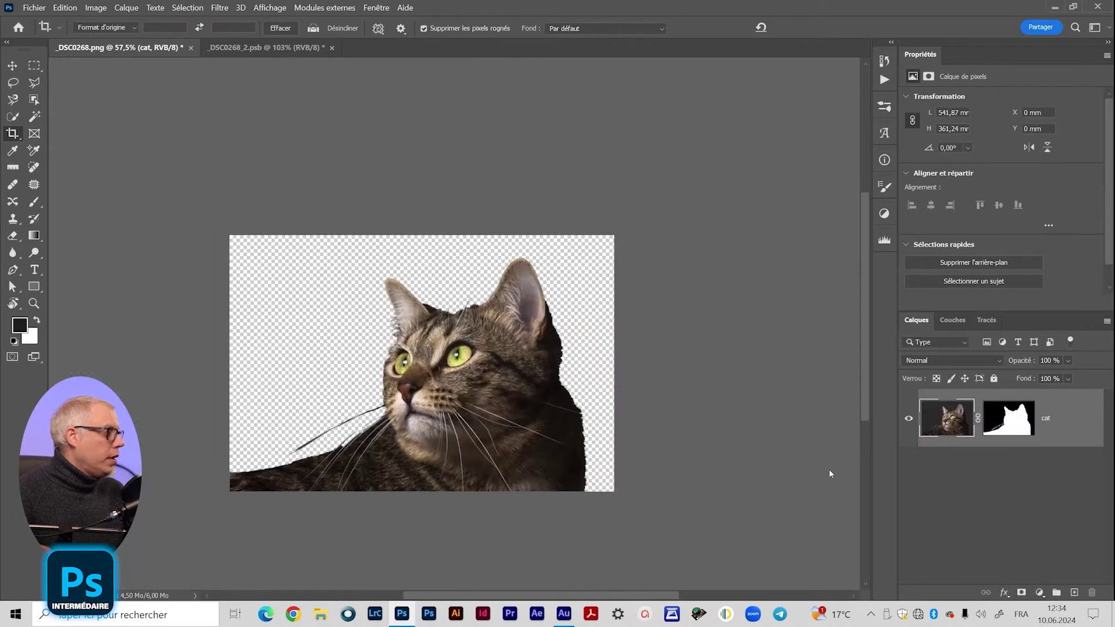
# Add a Noir et blanc adjustment layer with Rouges 81, Jaunes 115, Verts 130, Cyans 66, Bleus 10 and Magentas -18.
pyautogui.press('z')
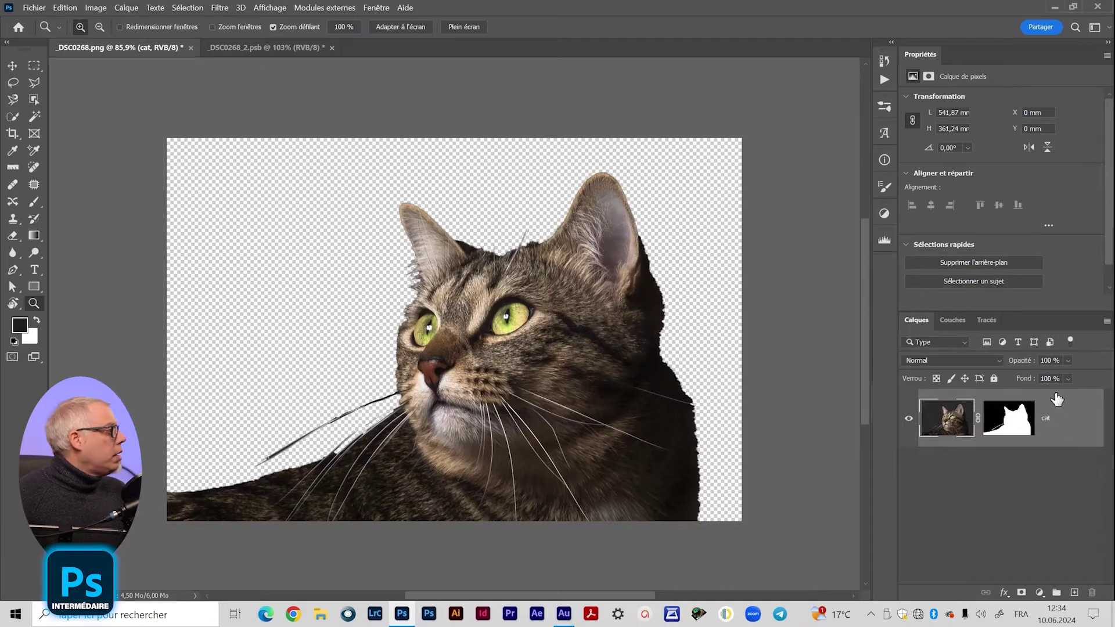
pyautogui.click(885, 215)
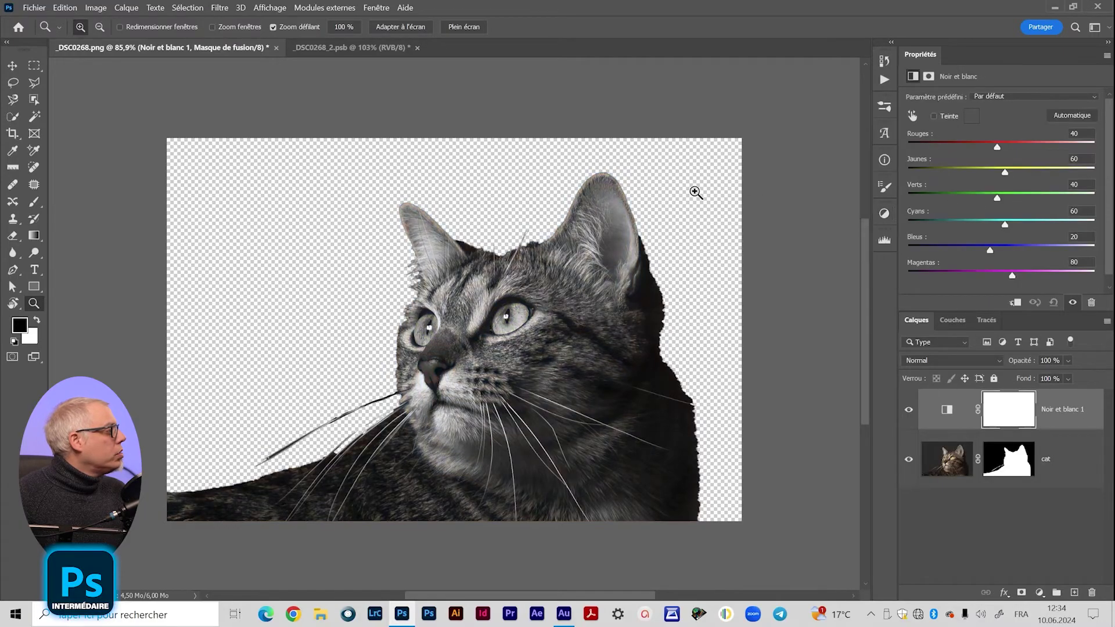
pyautogui.moveTo(1004, 172); pyautogui.dragTo(1024, 170)
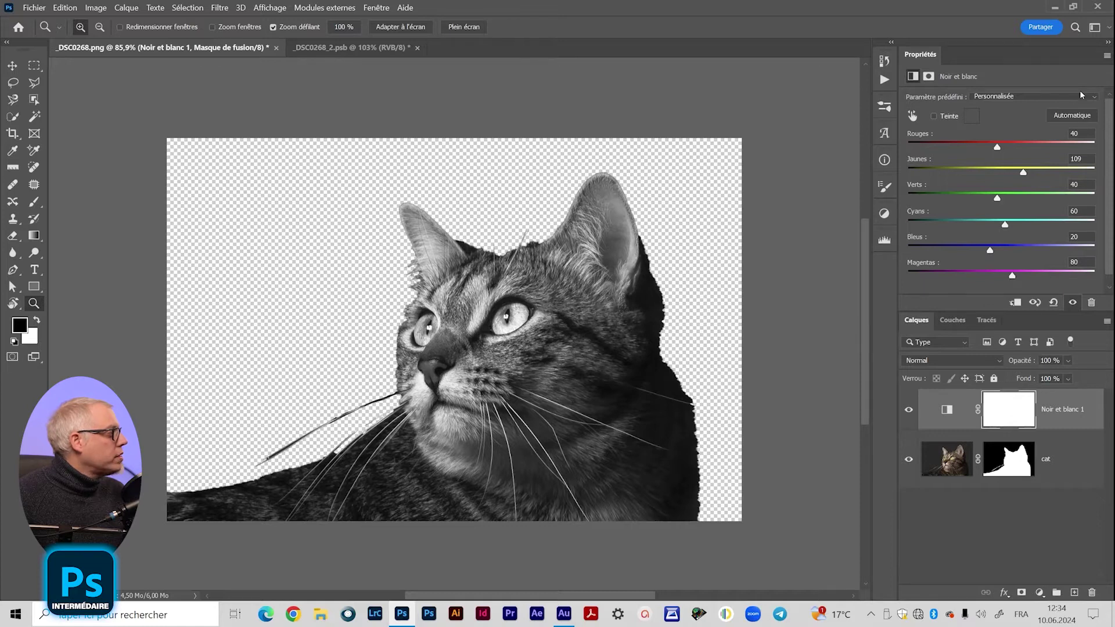
pyautogui.moveTo(996, 148); pyautogui.dragTo(1012, 148)
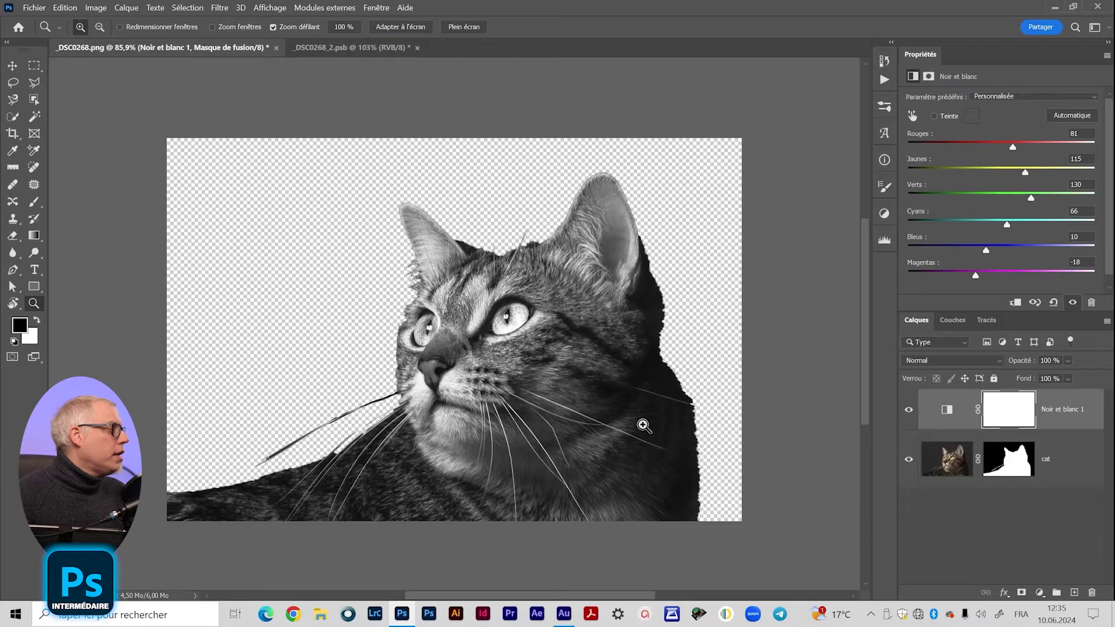
# Merge the Noir et blanc 1 adjustment with the cat layer and convert the merged layer into a smart object.
pyautogui.moveTo(433, 317); pyautogui.dragTo(488, 424)
pyautogui.click(947, 409)
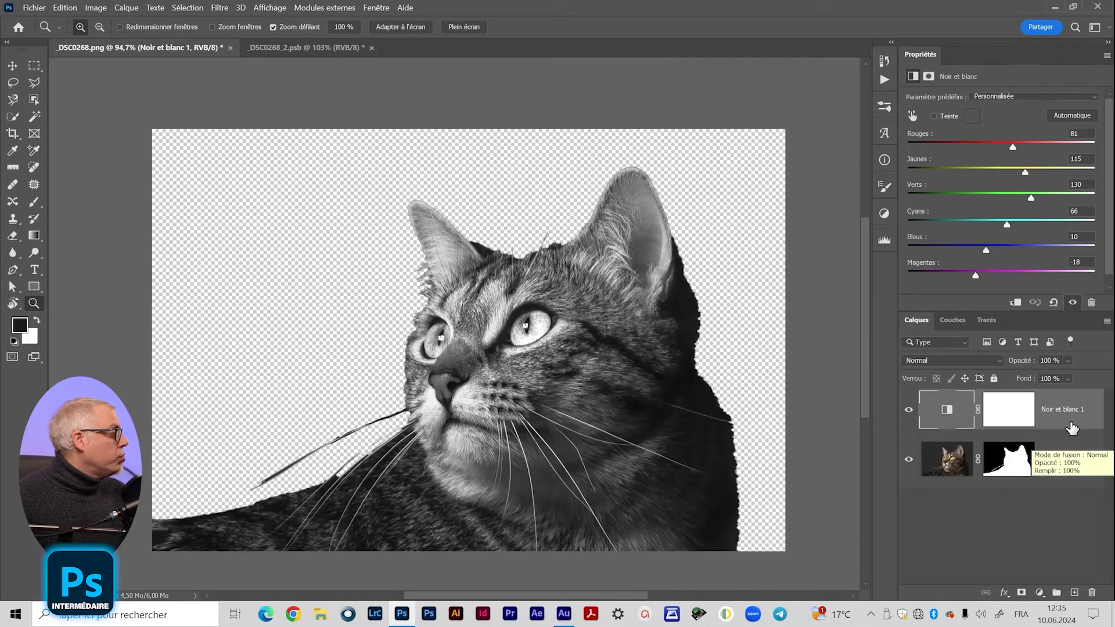
pyautogui.click(1068, 459)
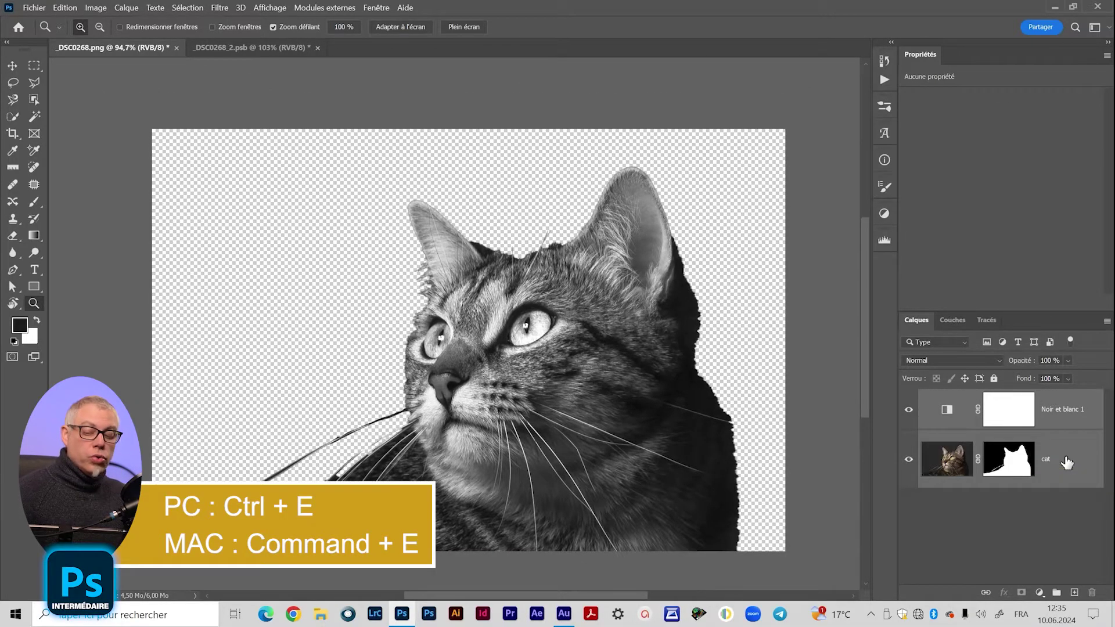
pyautogui.hotkey('ctrl', 'e')
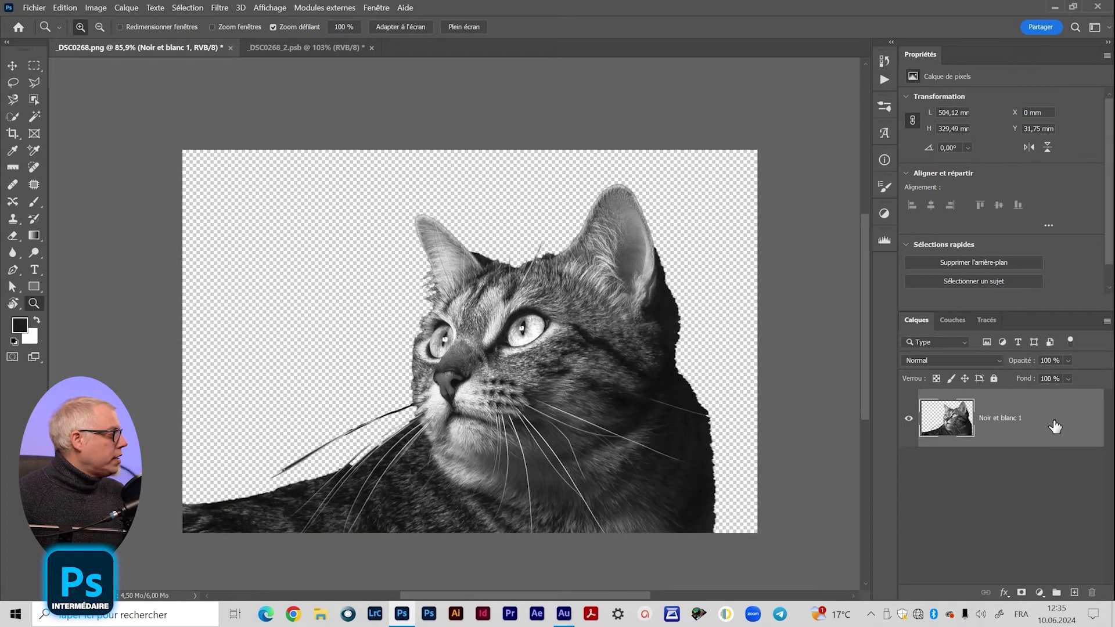
pyautogui.rightClick(1056, 427)
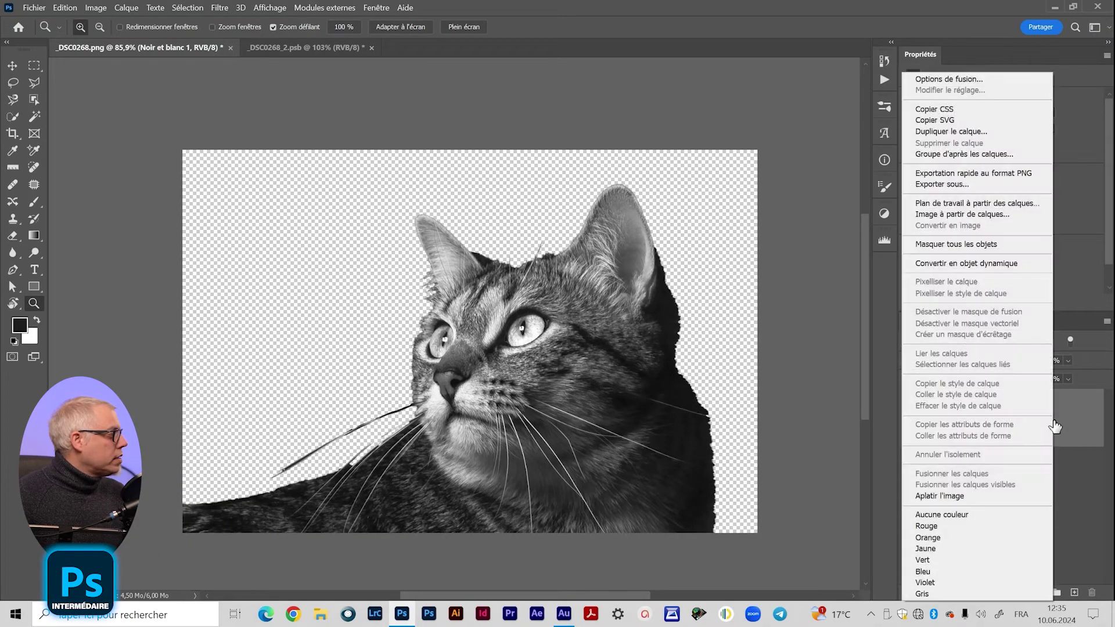
pyautogui.click(982, 263)
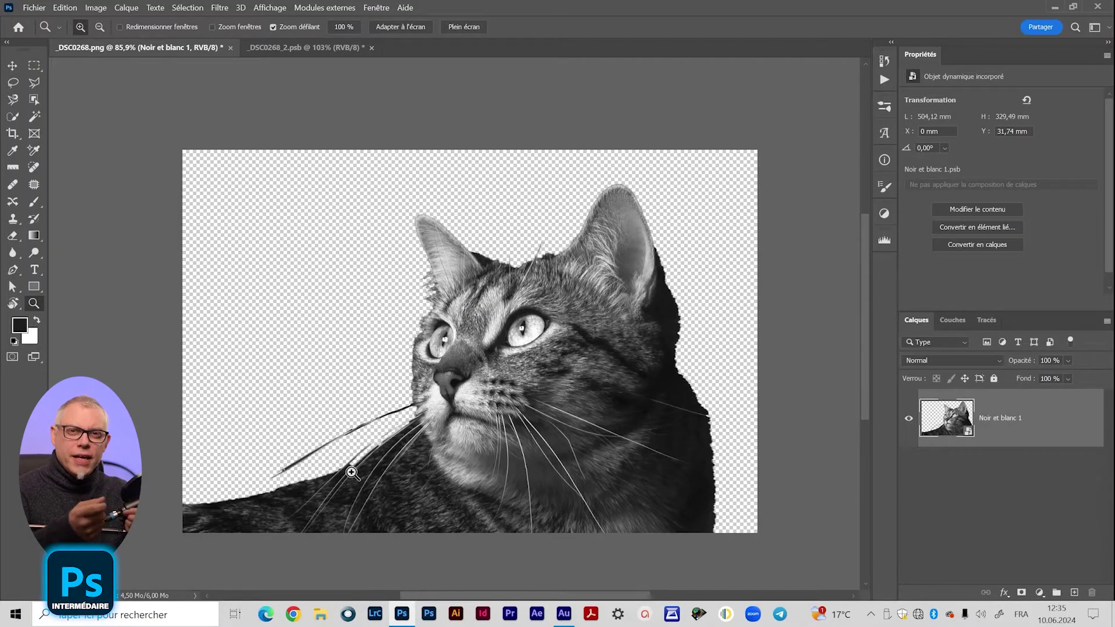
# Open the Diffusion filter for the cat smart object and position its preview on the cat's muzzle.
pyautogui.moveTo(477, 386); pyautogui.dragTo(607, 307)
pyautogui.scroll(3, 567, 321)
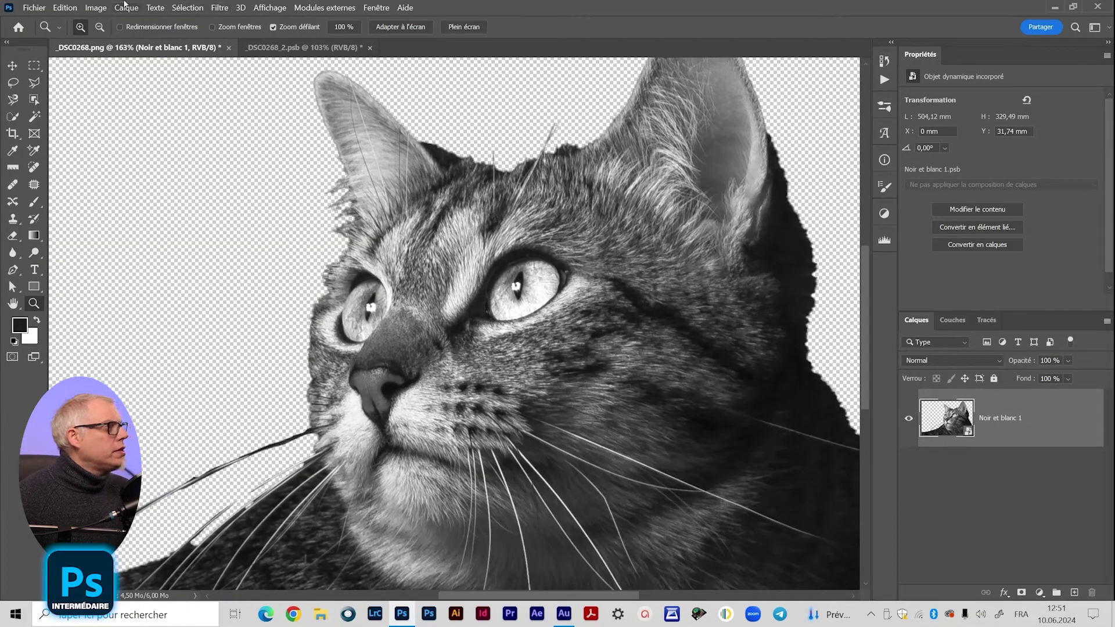
pyautogui.click(220, 7)
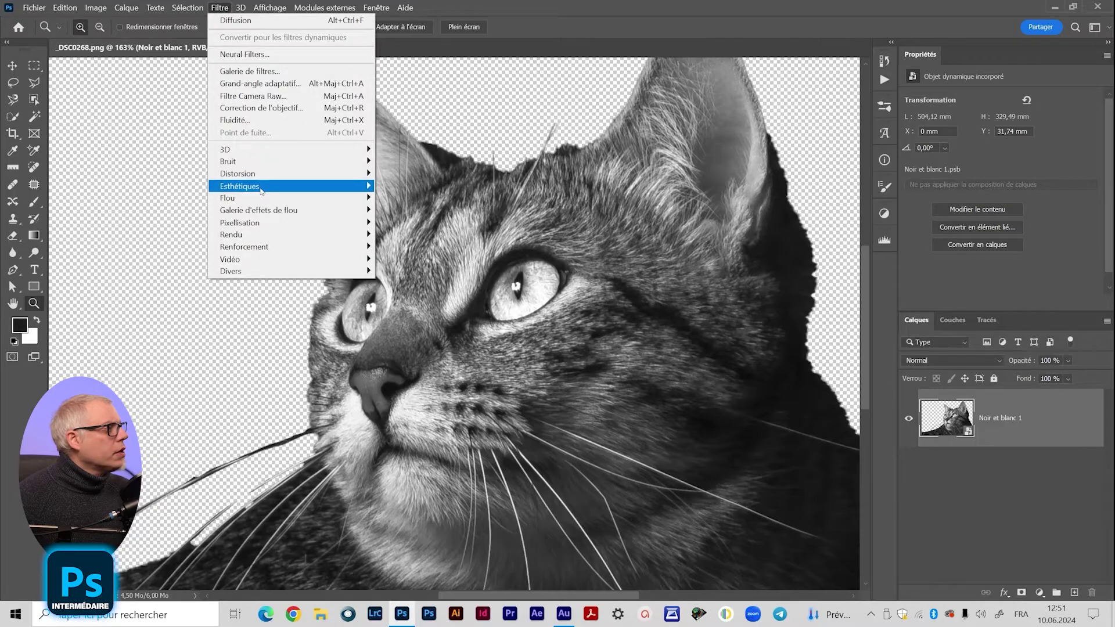
pyautogui.moveTo(262, 190)
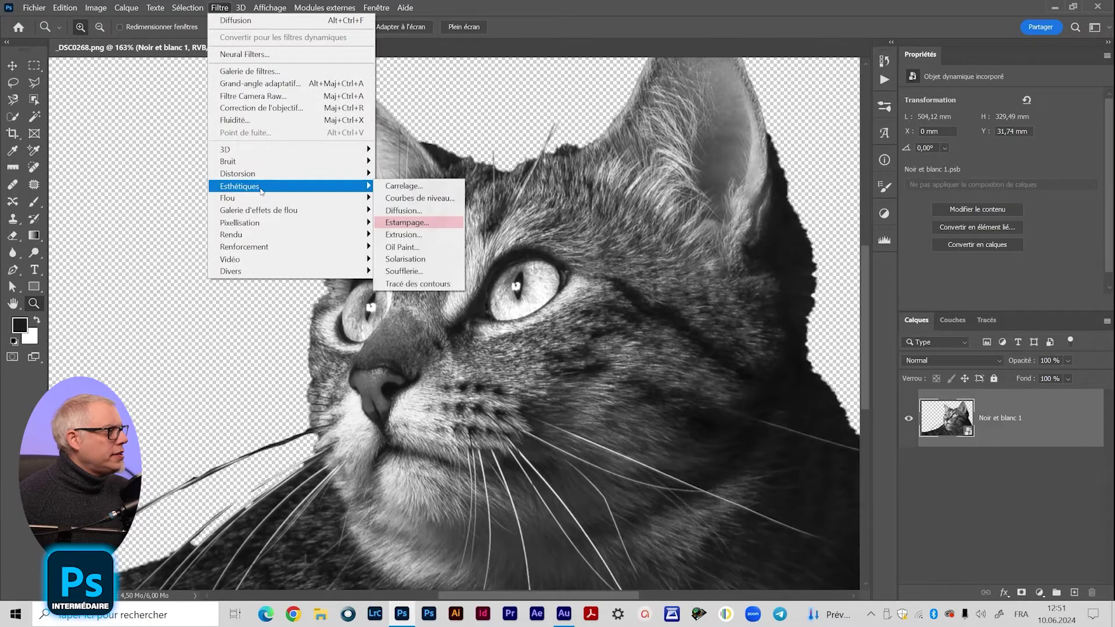
pyautogui.click(412, 211)
pyautogui.moveTo(291, 146); pyautogui.dragTo(244, 163)
pyautogui.moveTo(153, 243)
pyautogui.mouseDown()
pyautogui.moveTo(195, 226)
pyautogui.moveTo(199, 254)
pyautogui.moveTo(168, 233)
pyautogui.moveTo(194, 267)
pyautogui.mouseUp()
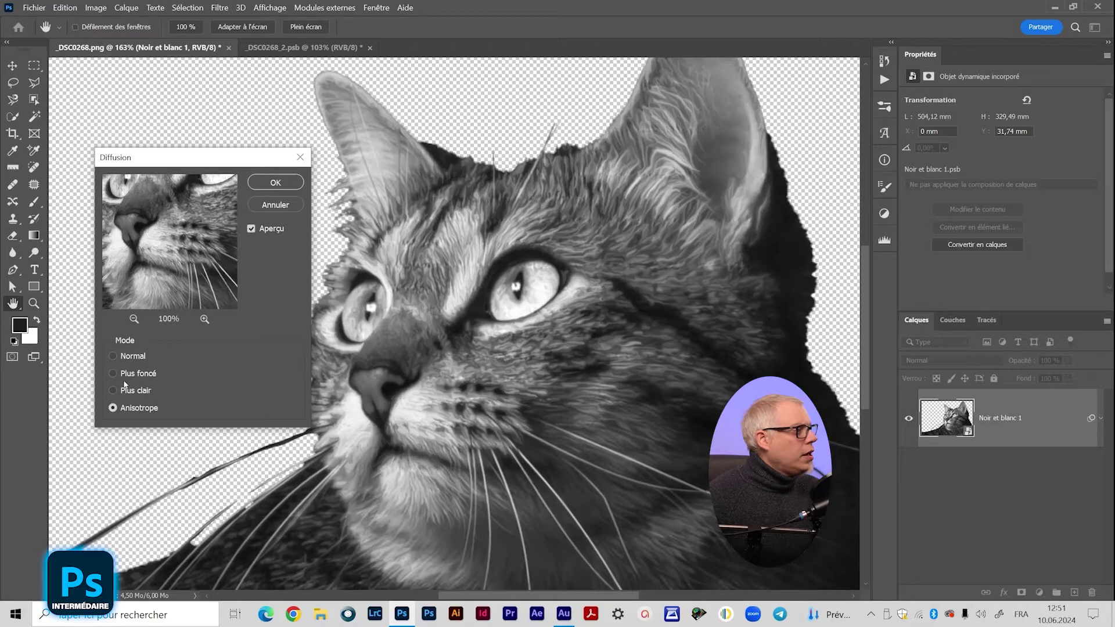
# Compare the Diffusion modes Normal, Plus foncé and Plus clair on the fur, and apply the filter in Anisotrope mode.
pyautogui.click(113, 356)
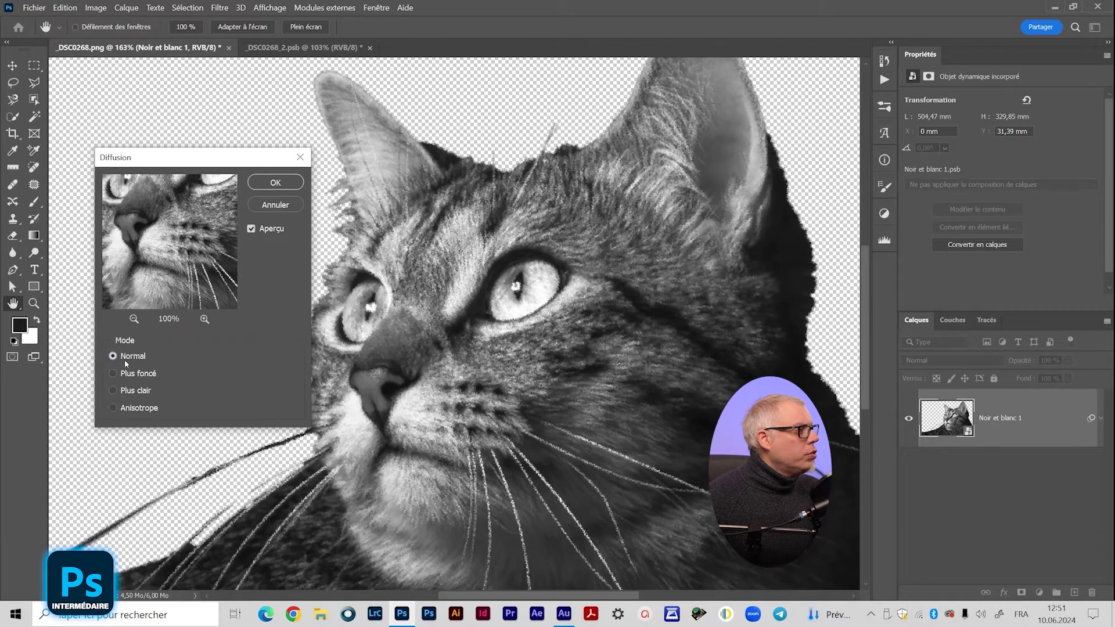
pyautogui.moveTo(147, 272); pyautogui.dragTo(177, 295)
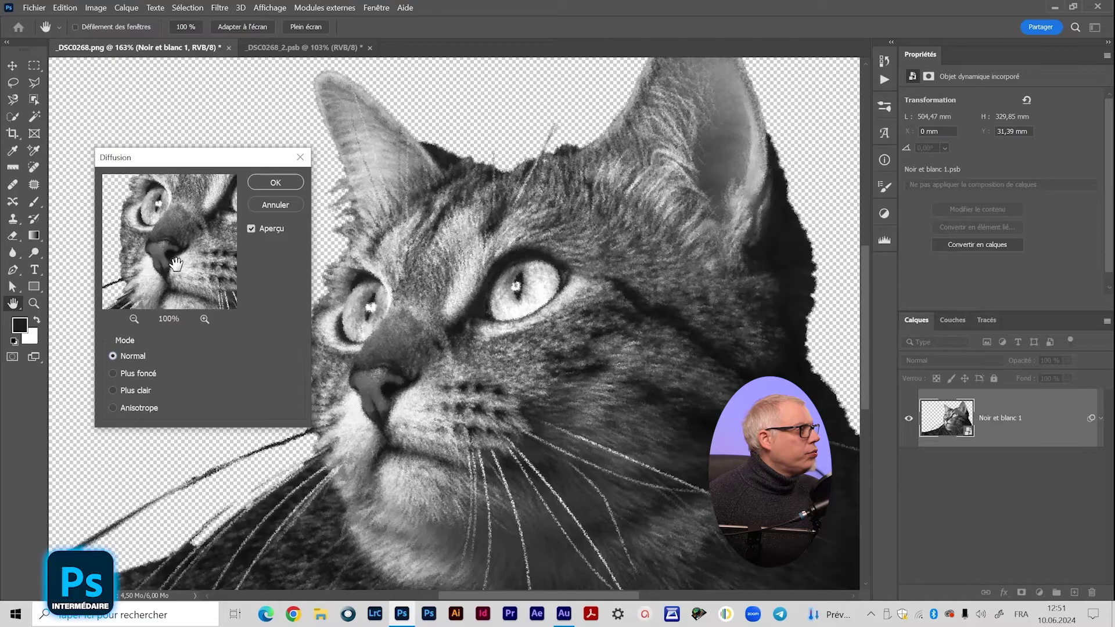
pyautogui.click(113, 374)
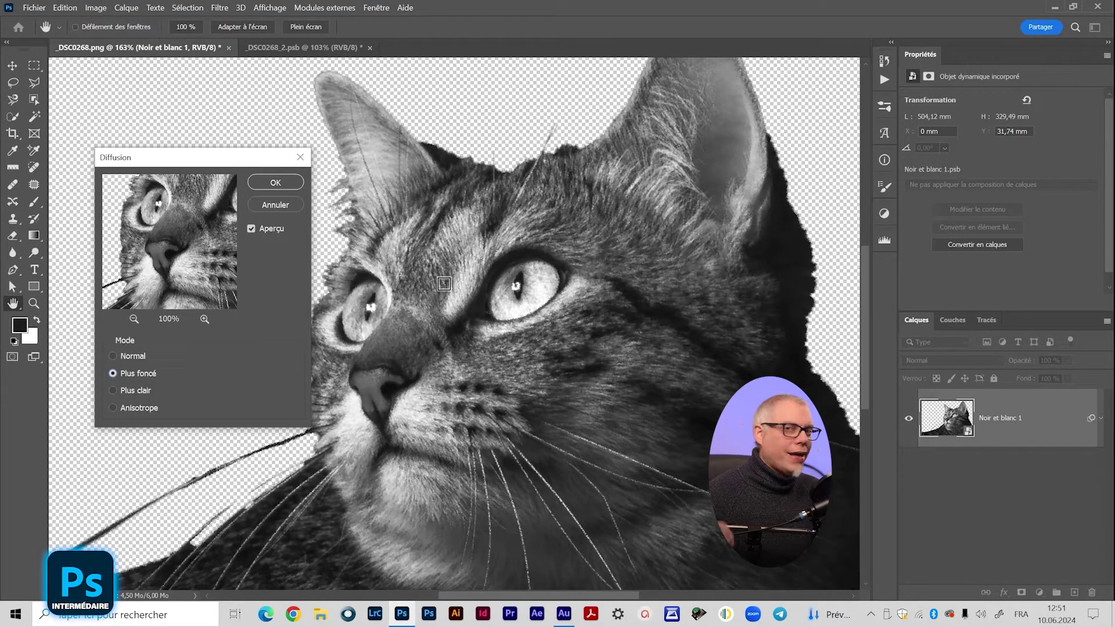
pyautogui.click(114, 390)
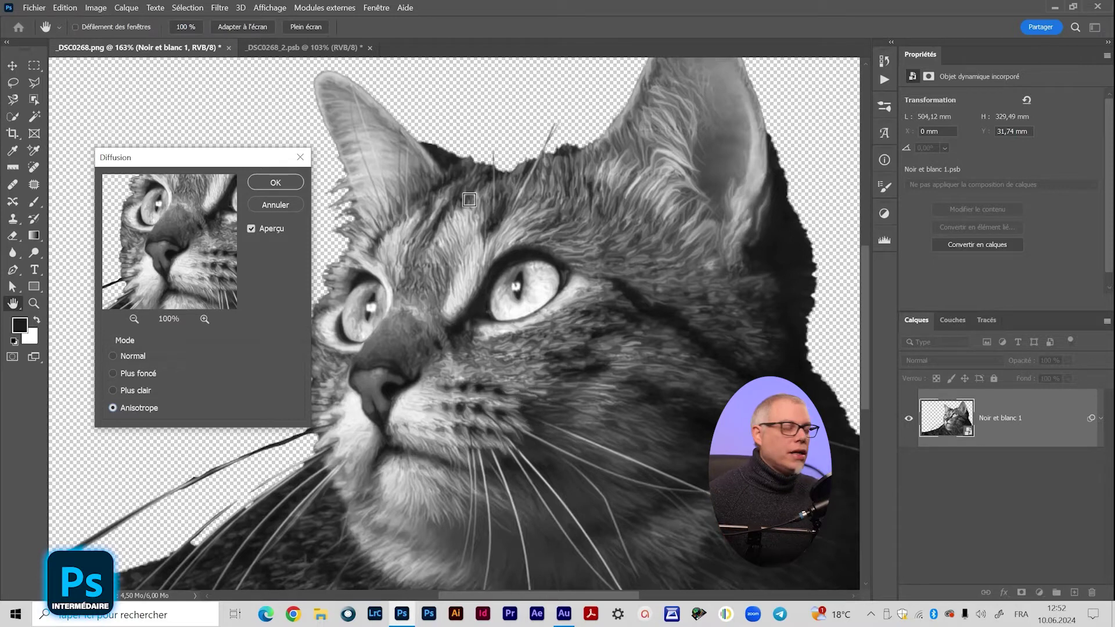
pyautogui.click(276, 182)
# Sharpen the smart object with Netteté optimisée at Gain 372 %, Rayon 1,3 px and Réduction du bruit 16 %.
pyautogui.press('z')
pyautogui.click(562, 316)
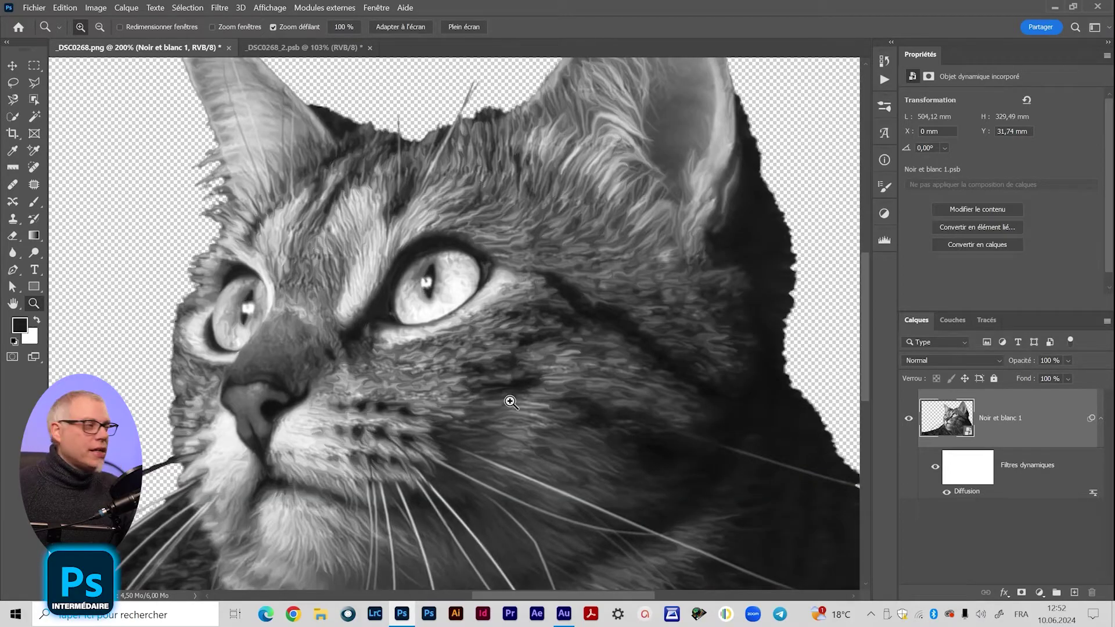
pyautogui.moveTo(448, 337); pyautogui.dragTo(430, 344)
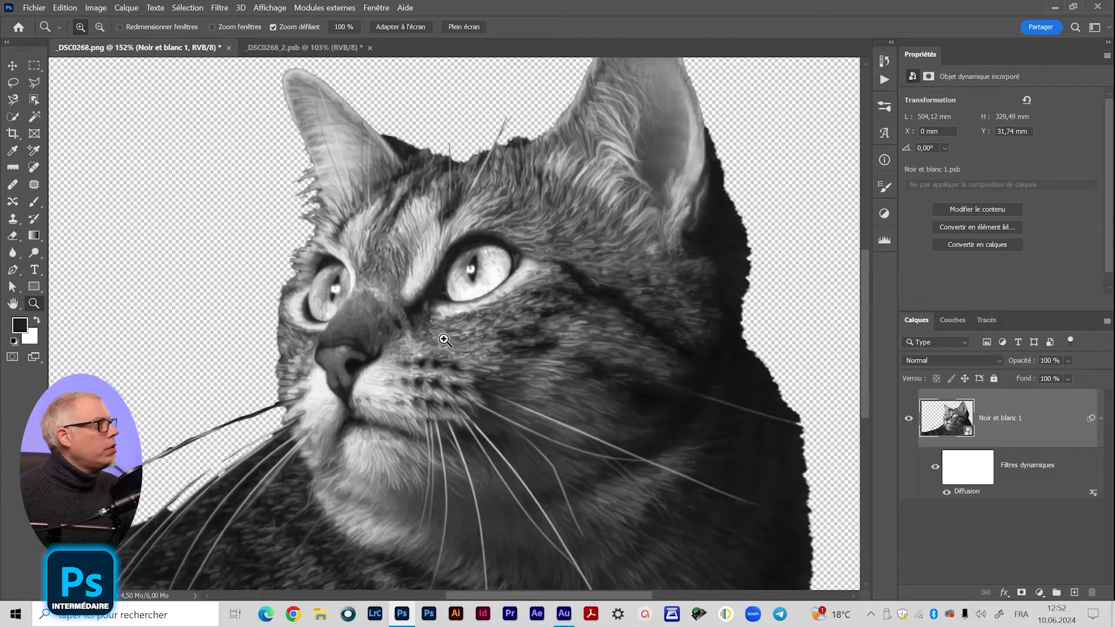
pyautogui.click(220, 8)
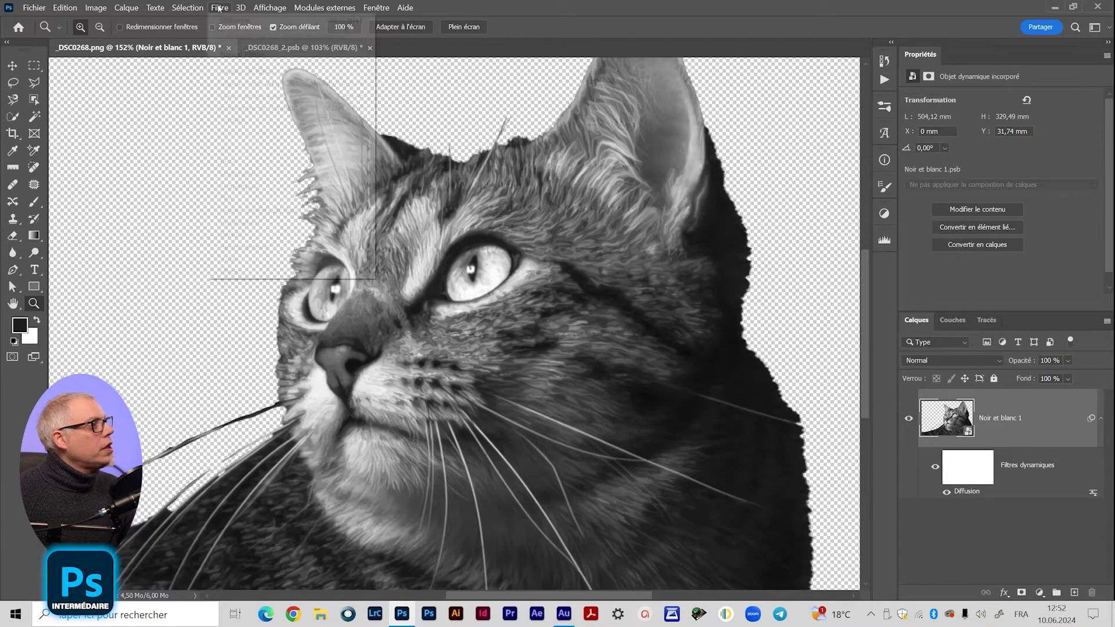
pyautogui.moveTo(242, 249)
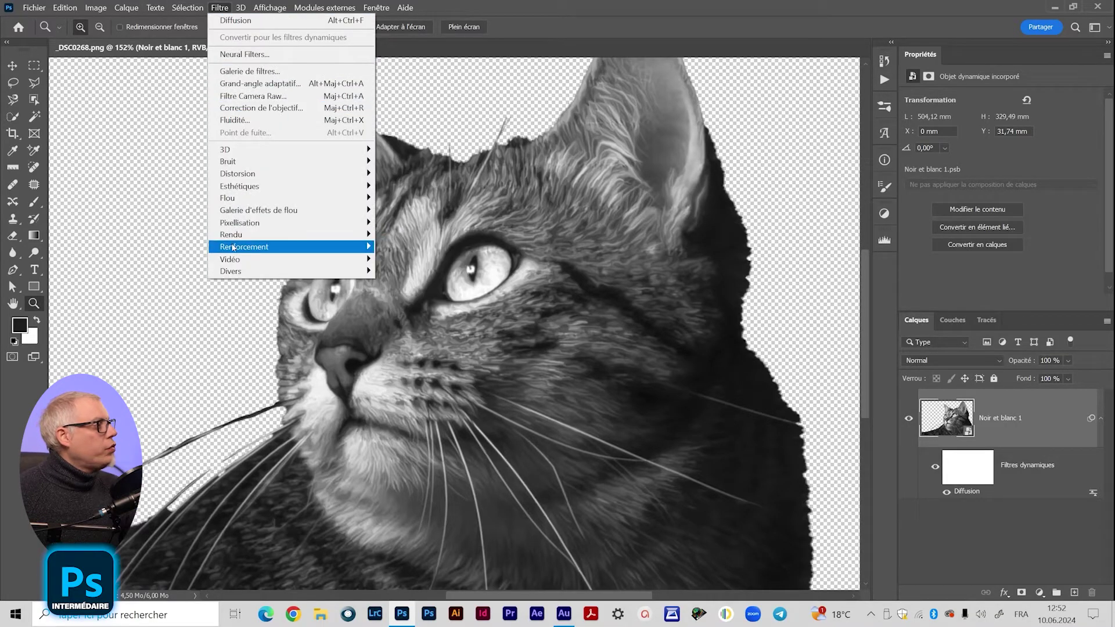
pyautogui.click(424, 286)
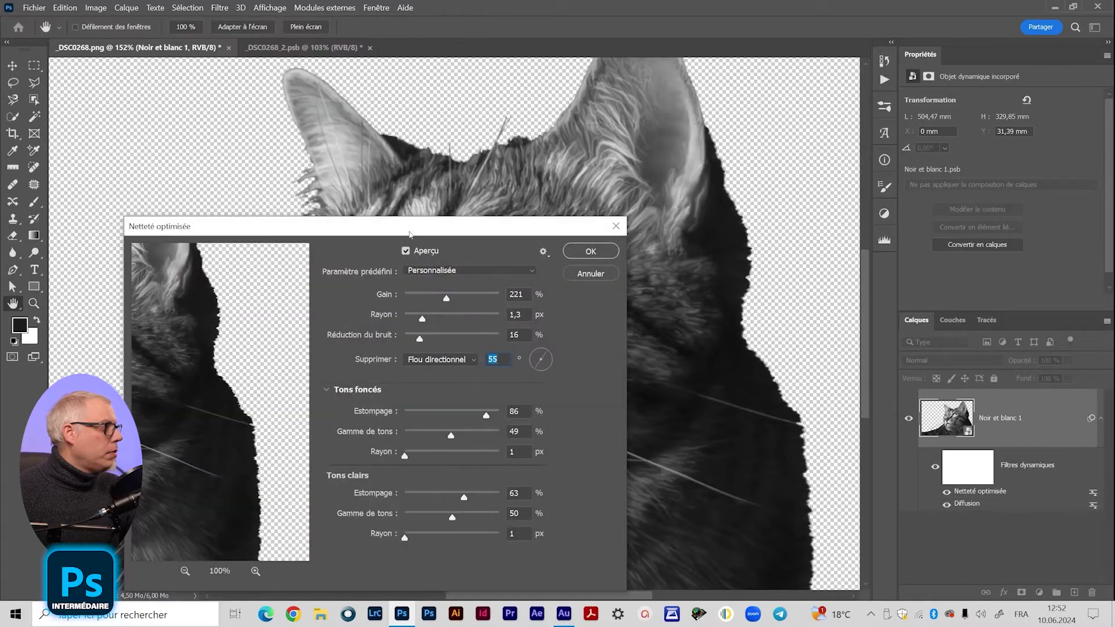
pyautogui.moveTo(408, 231); pyautogui.dragTo(212, 195)
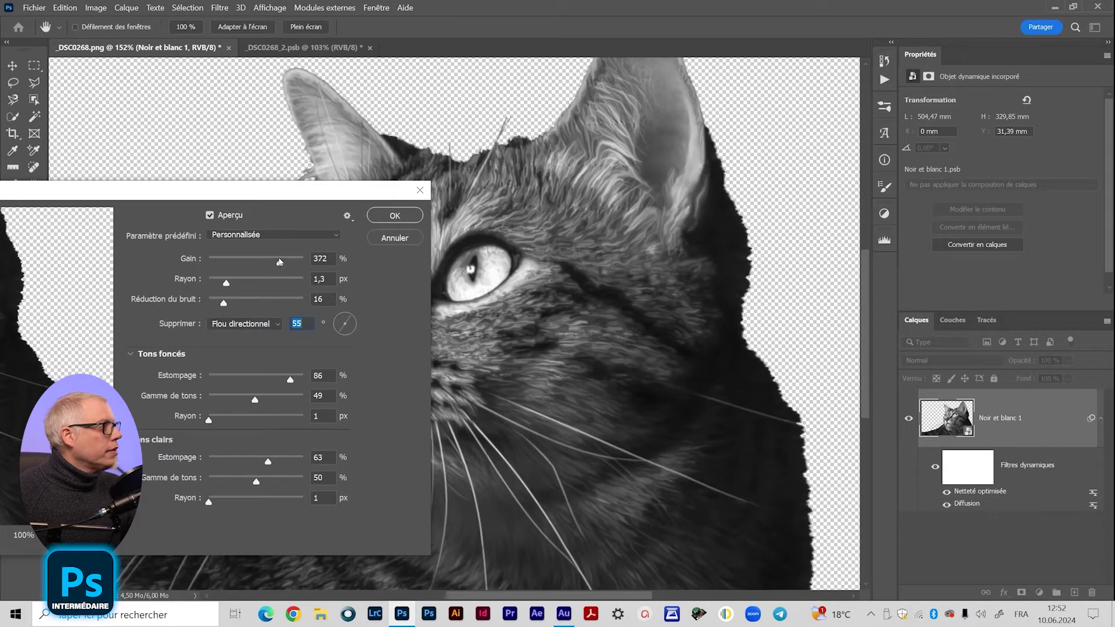
pyautogui.click(387, 216)
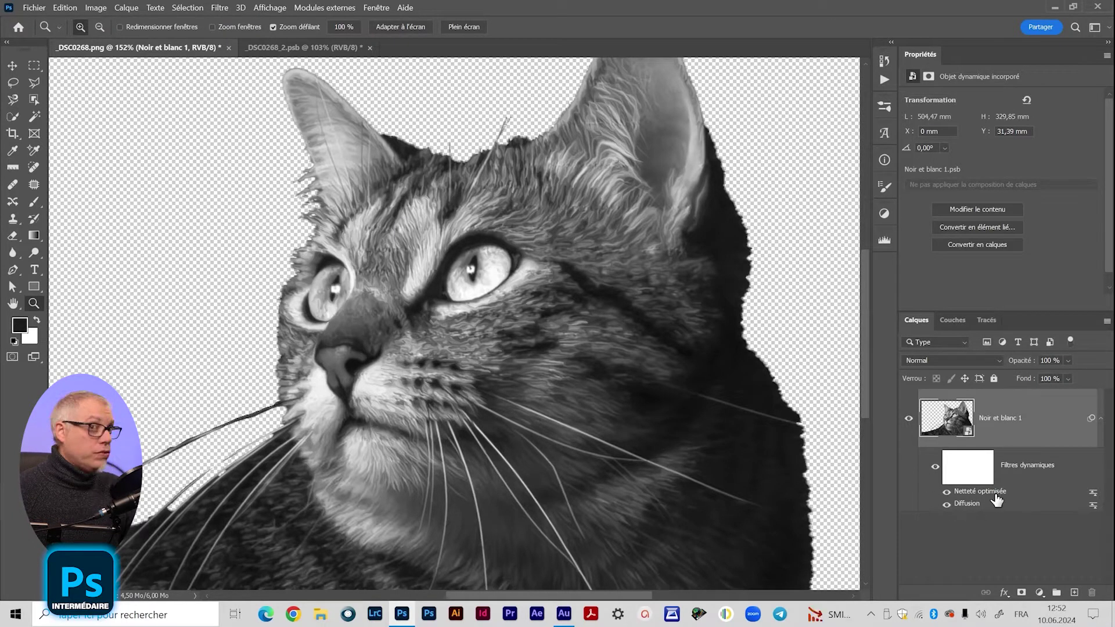
# Apply a second Anisotrope Diffusion filter to the smart object and inspect the fur around the eyes and nose.
pyautogui.click(220, 8)
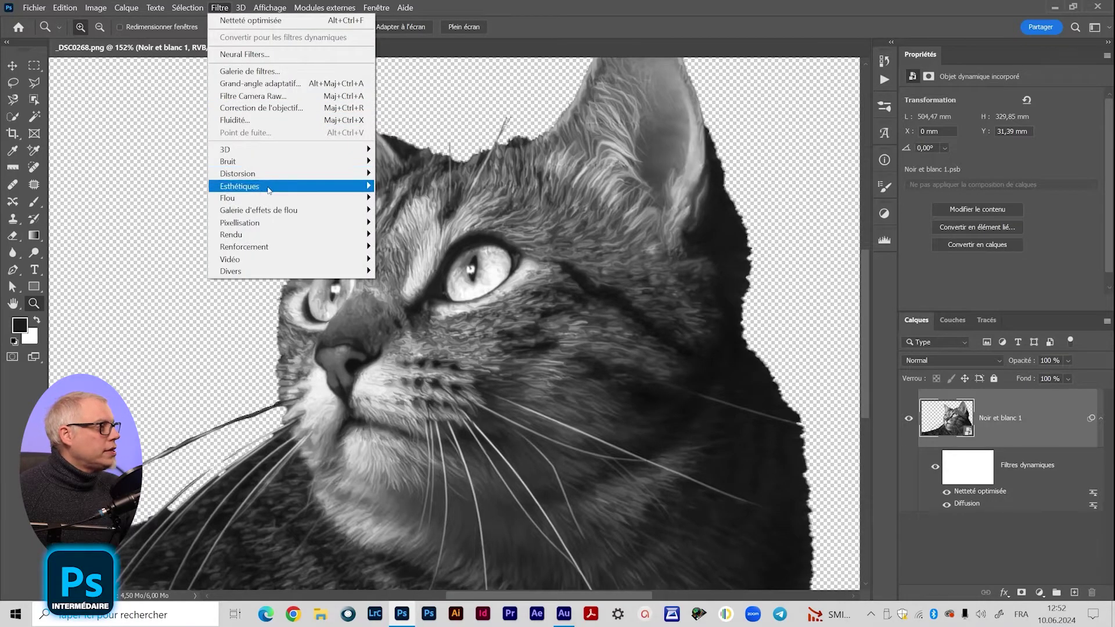
pyautogui.click(409, 211)
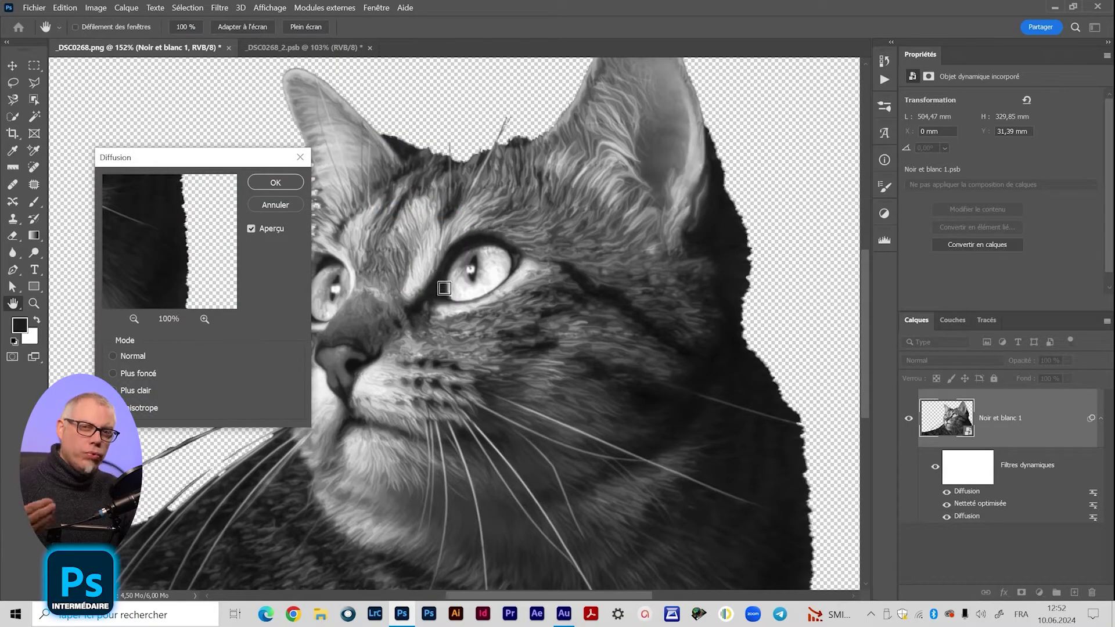
pyautogui.click(275, 183)
pyautogui.scroll(2, 499, 328)
pyautogui.scroll(3, 482, 335)
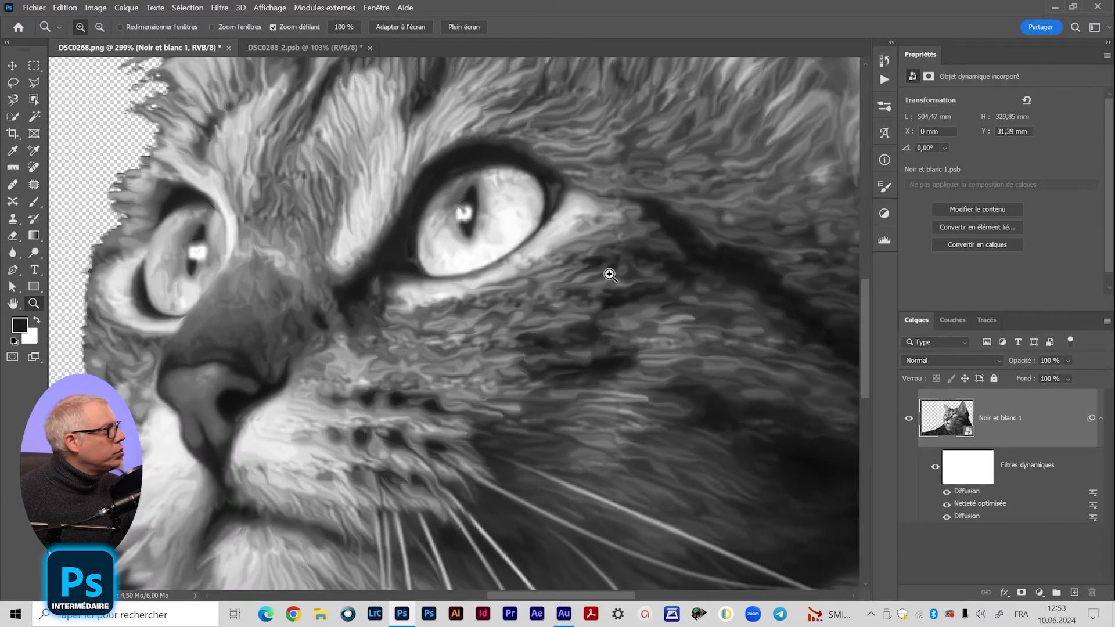
pyautogui.scroll(-4, 610, 275)
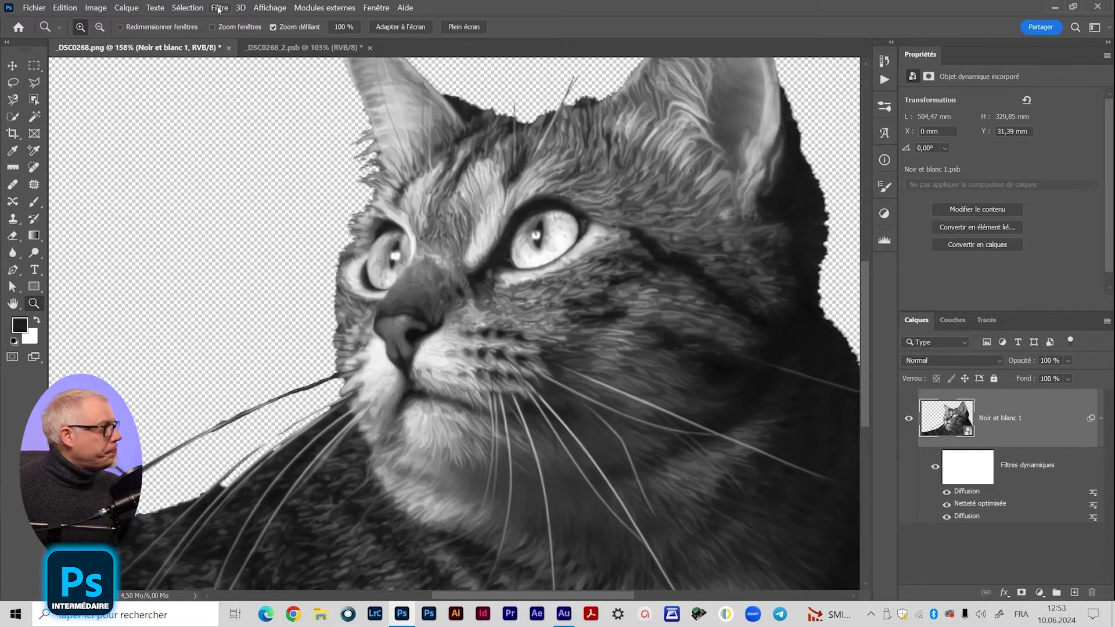
# Sharpen the cat smart object again with a second Netteté optimisée filter at Gain 272 %.
pyautogui.click(219, 8)
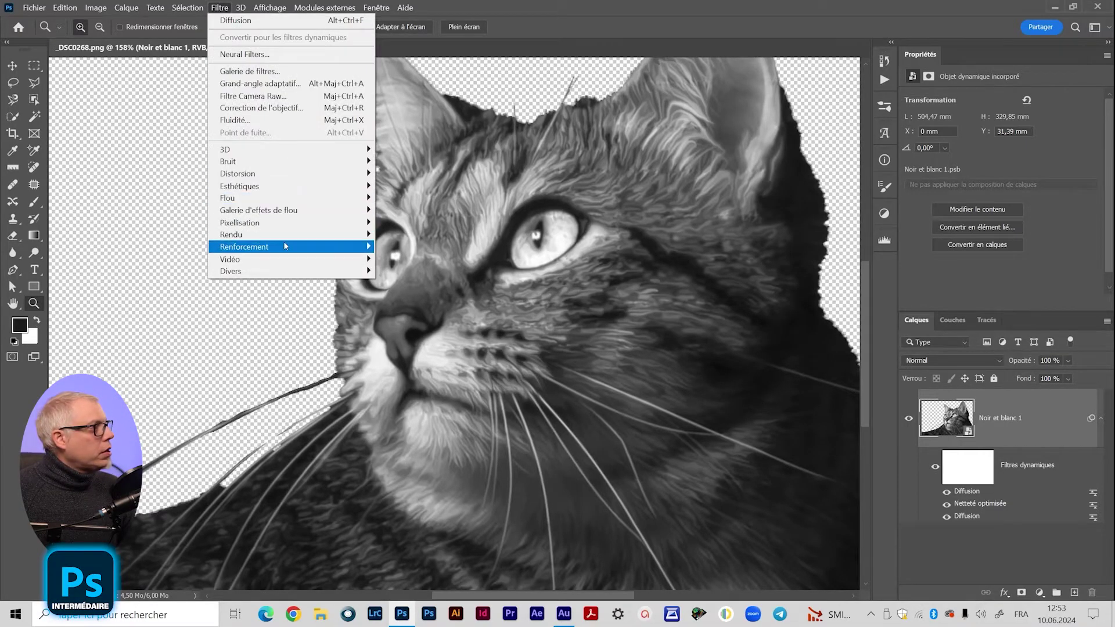
pyautogui.moveTo(286, 246)
pyautogui.click(415, 284)
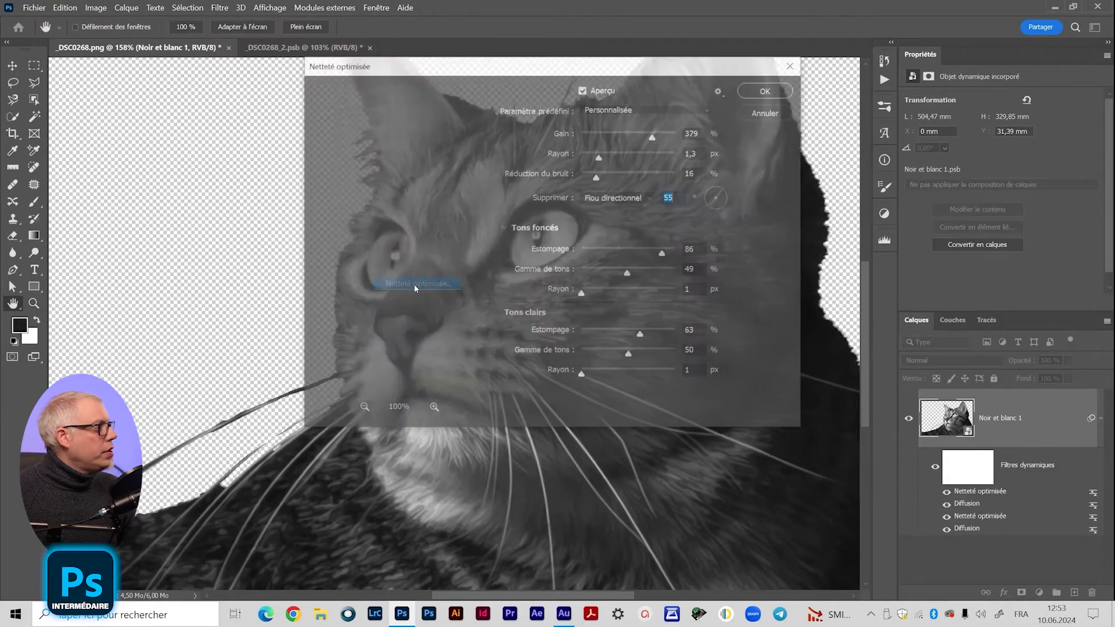
pyautogui.moveTo(650, 139); pyautogui.dragTo(634, 141)
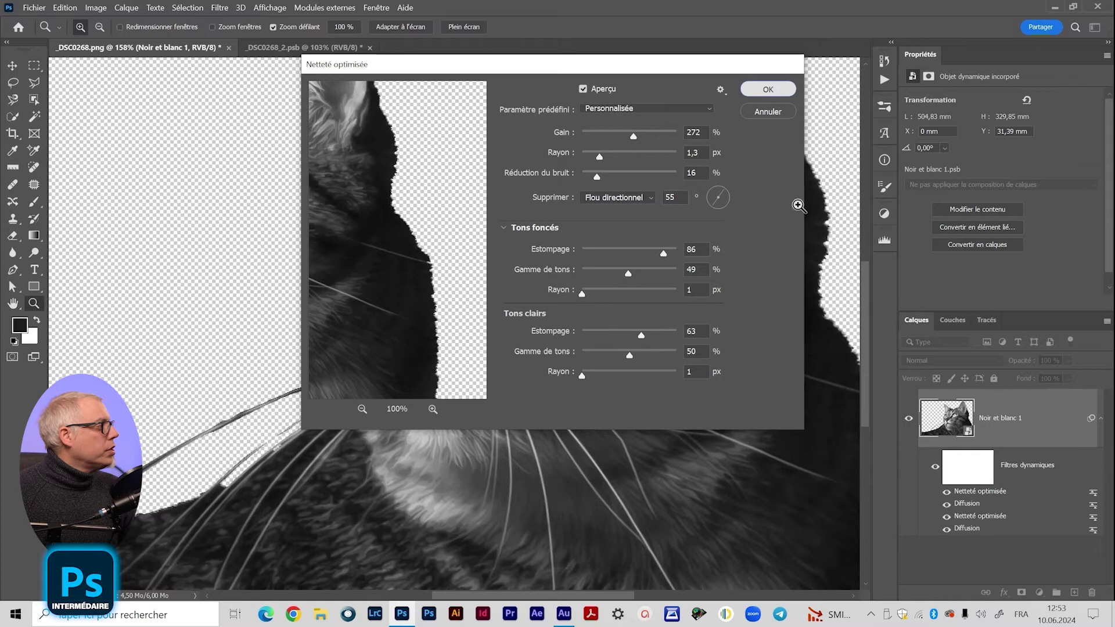
pyautogui.click(768, 89)
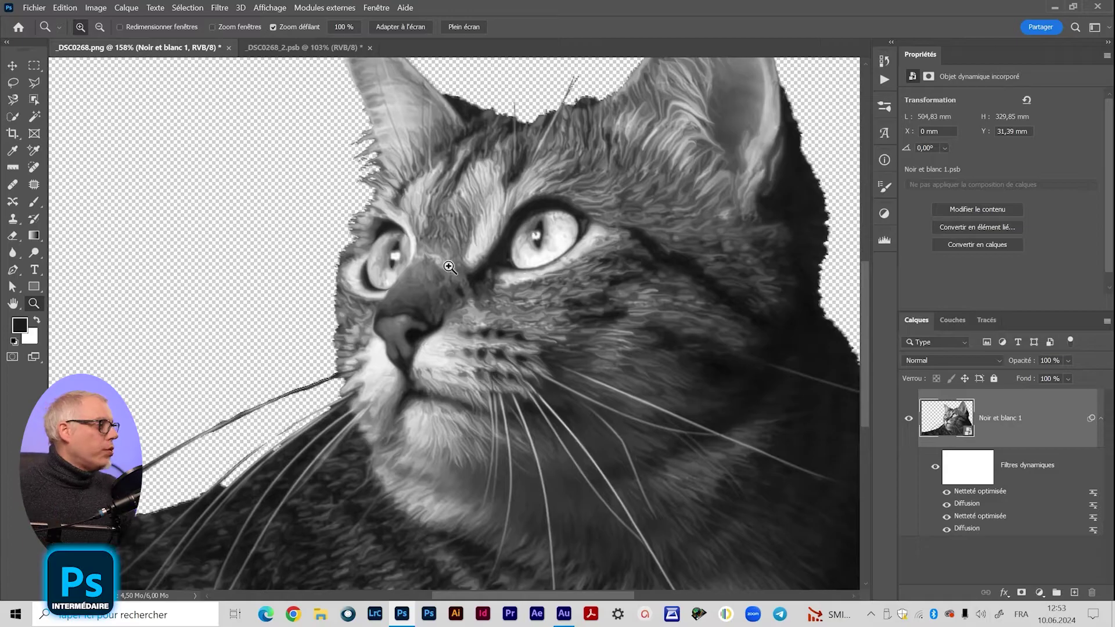
# Inspect the sharpened fur around the cat's eyes, nose and cheek at close range.
pyautogui.moveTo(640, 238); pyautogui.dragTo(592, 284)
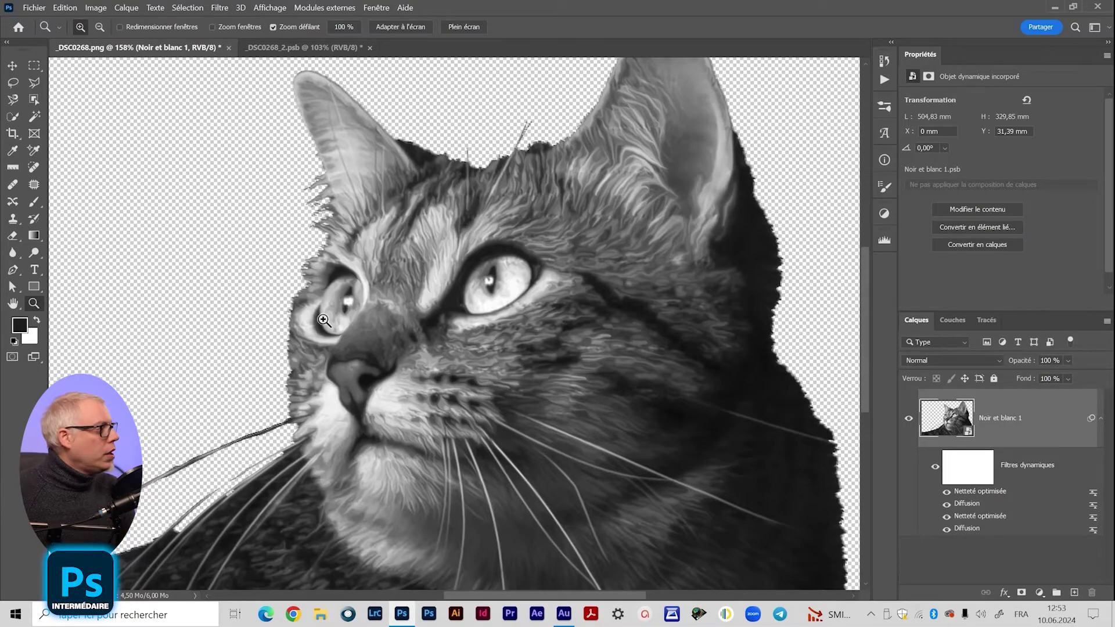
pyautogui.moveTo(527, 323); pyautogui.dragTo(550, 327)
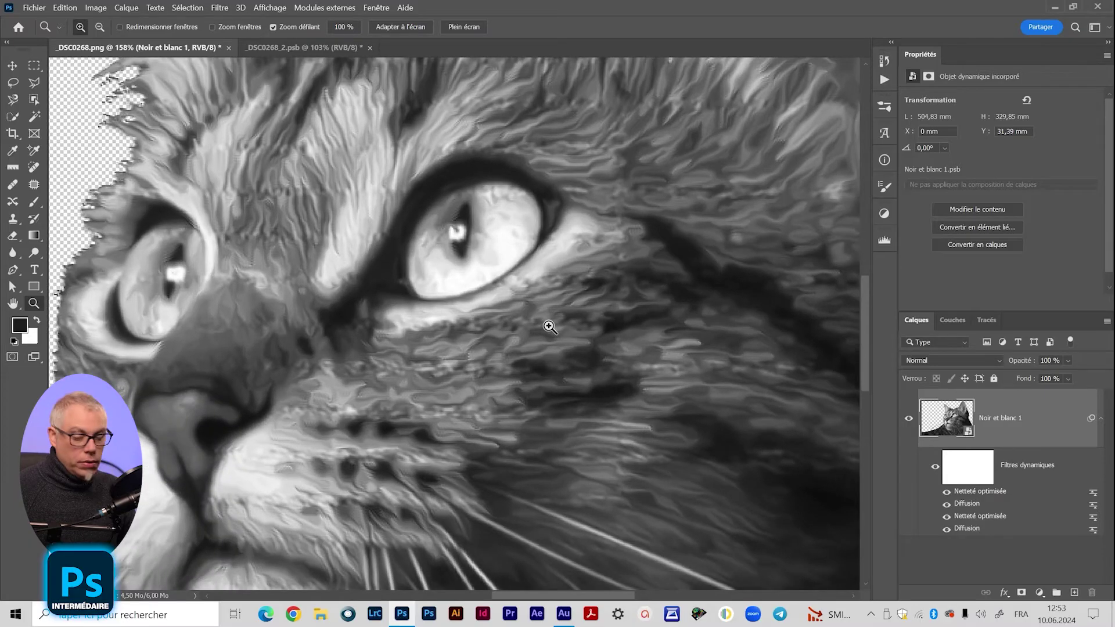
pyautogui.press('v')
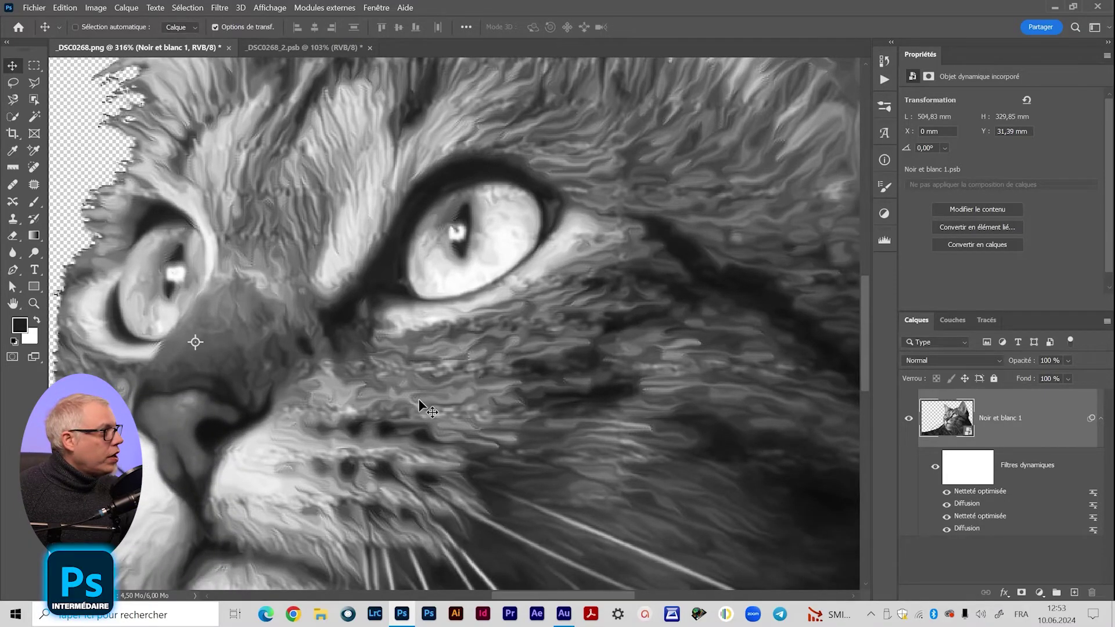
pyautogui.press('z')
pyautogui.moveTo(454, 378); pyautogui.dragTo(504, 368)
pyautogui.scroll(-2, 489, 364)
pyautogui.scroll(-1, 499, 367)
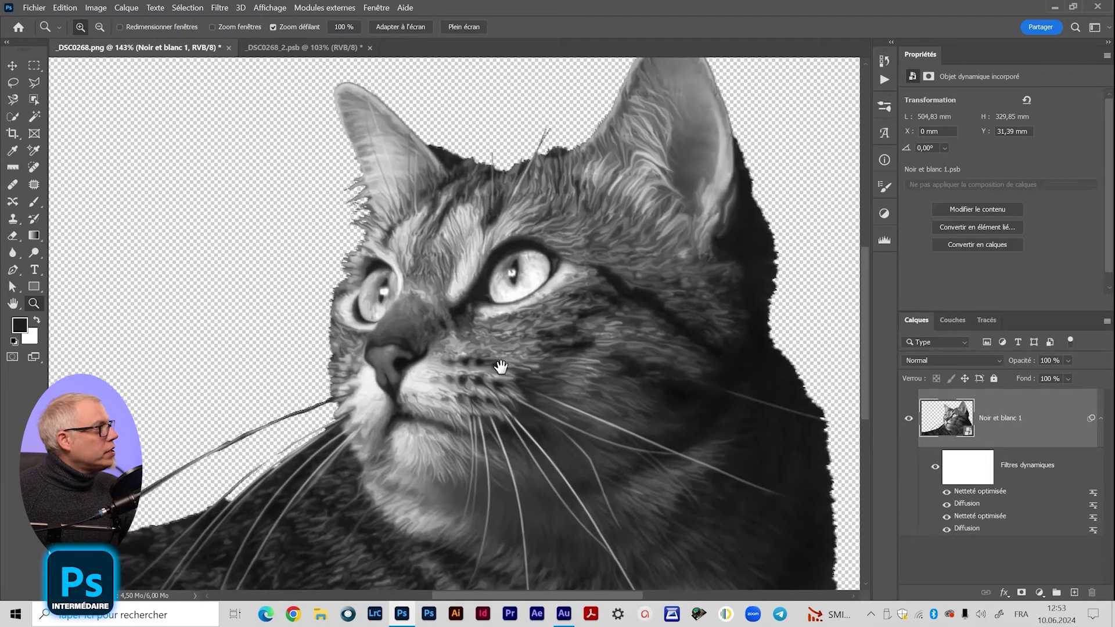
# Open the Oil Paint filter for the cat smart object and set Stylisation to 1,8.
pyautogui.click(219, 8)
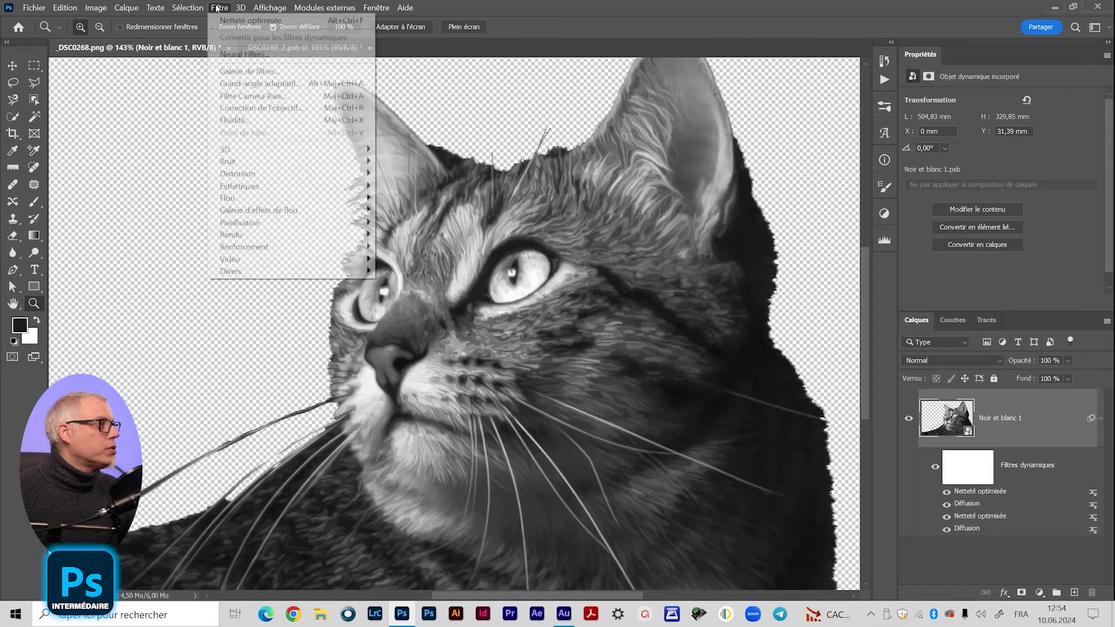
pyautogui.moveTo(261, 190)
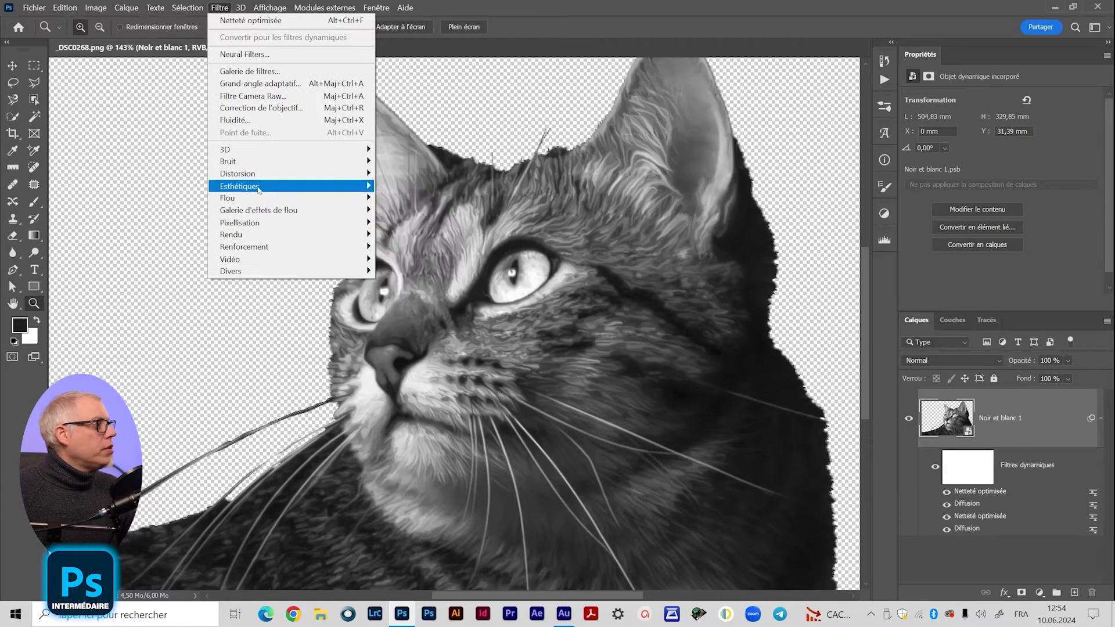
pyautogui.moveTo(339, 189)
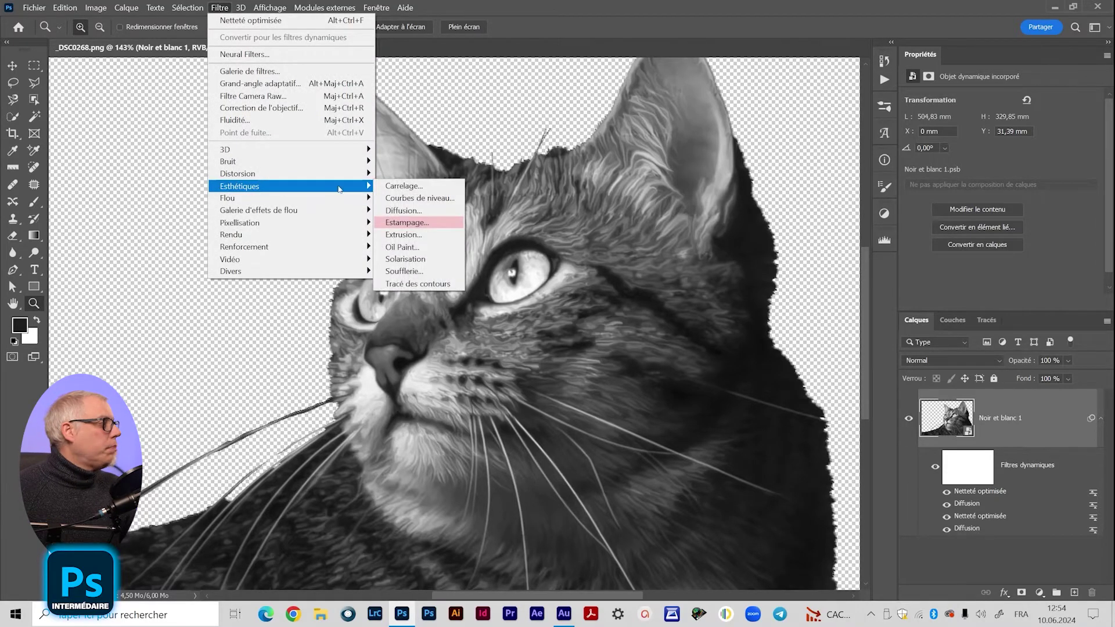
pyautogui.click(401, 247)
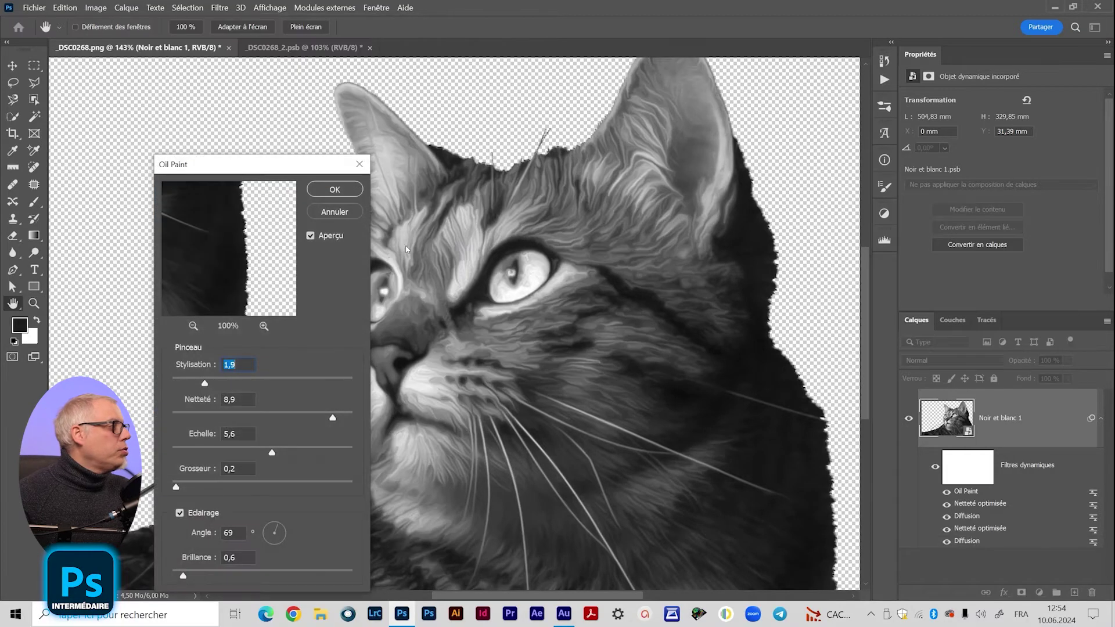
pyautogui.moveTo(284, 170); pyautogui.dragTo(256, 73)
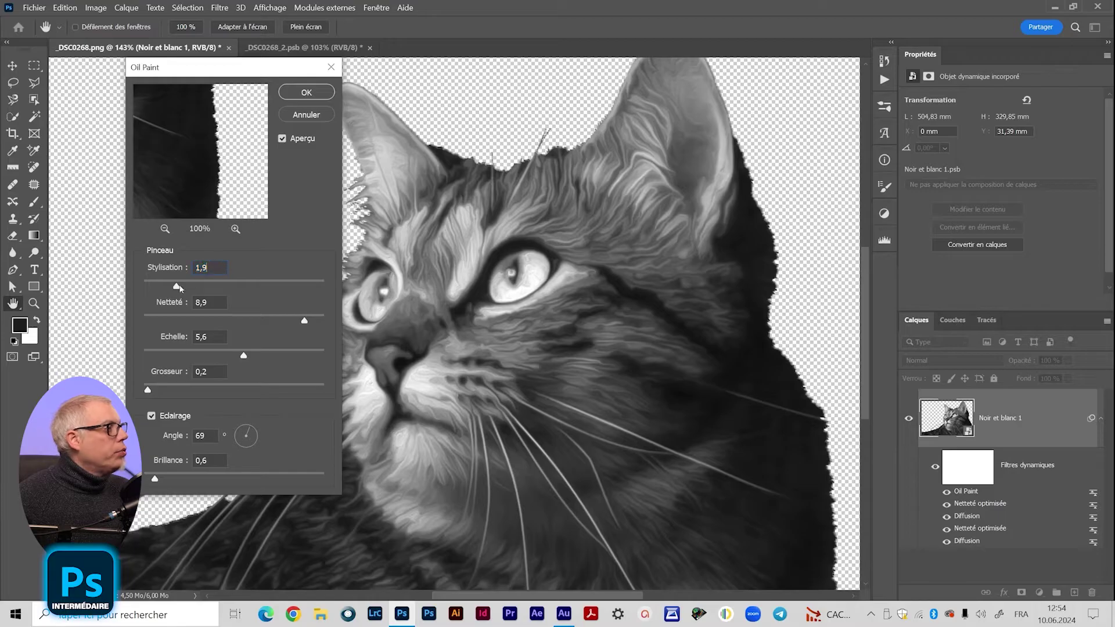
pyautogui.click(220, 283)
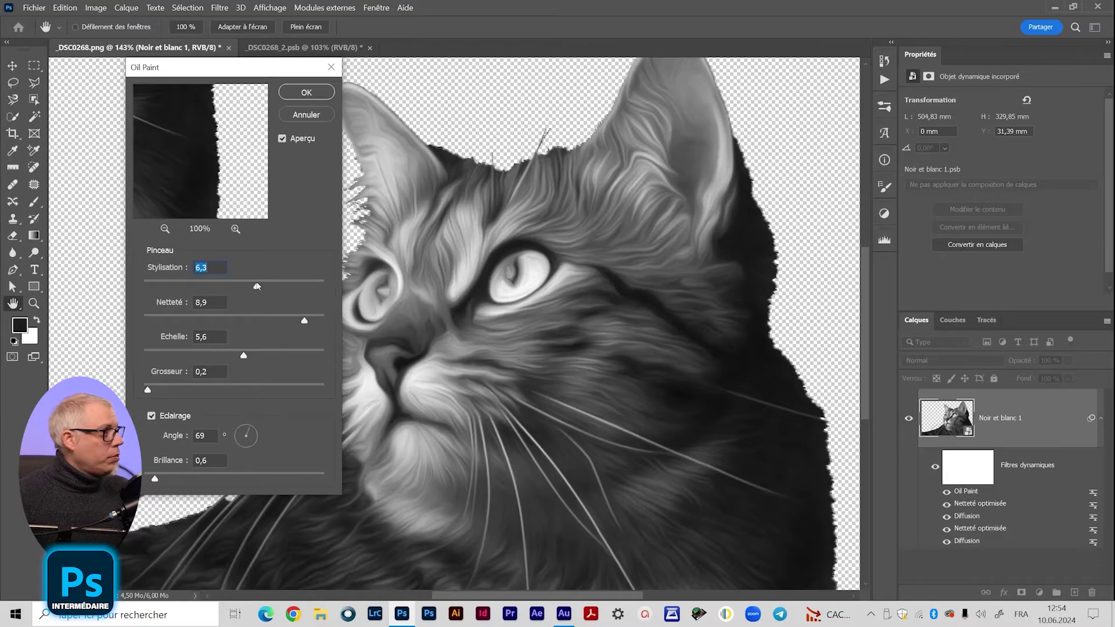
pyautogui.moveTo(271, 286); pyautogui.dragTo(194, 290)
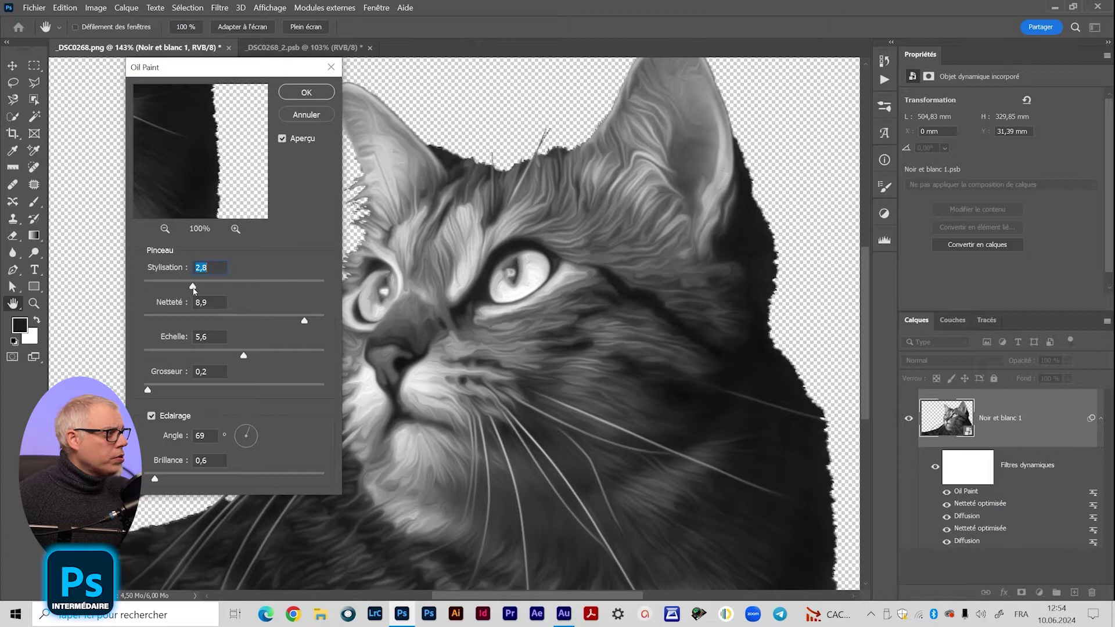
pyautogui.click(179, 288)
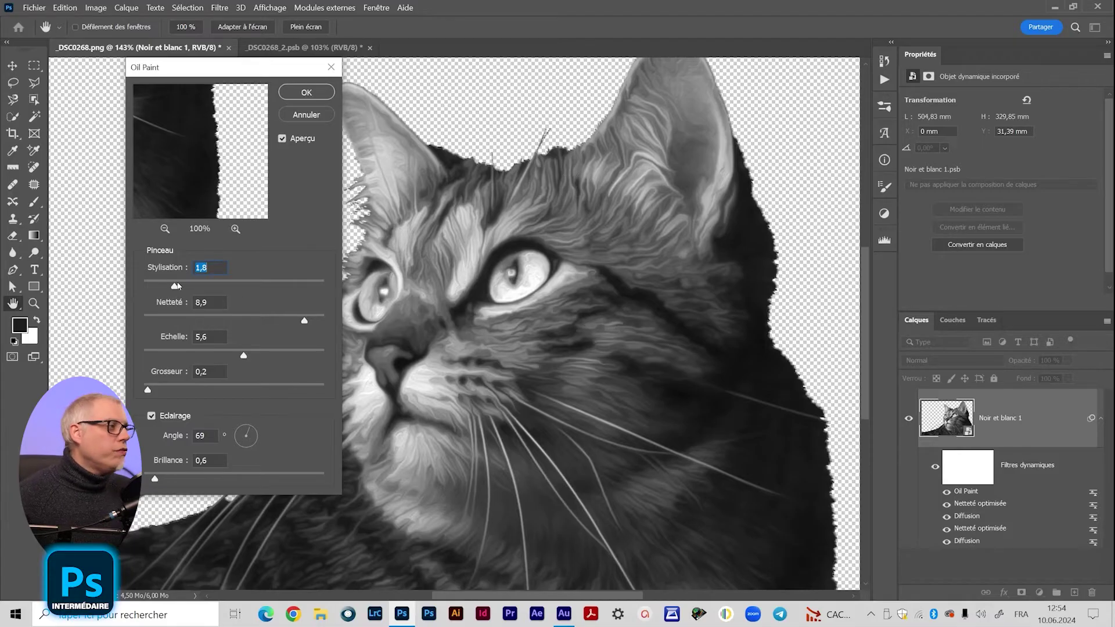
# Set the Oil Paint brush's Netteté to 7,9 and Echelle to 5,1.
pyautogui.moveTo(301, 322); pyautogui.dragTo(145, 323)
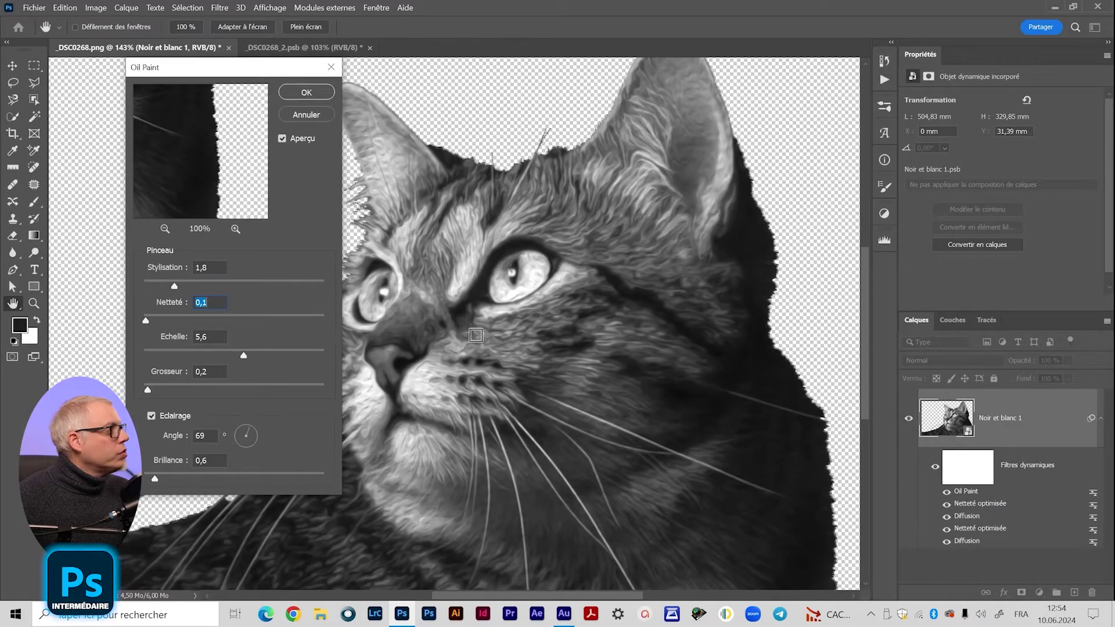
pyautogui.click(254, 317)
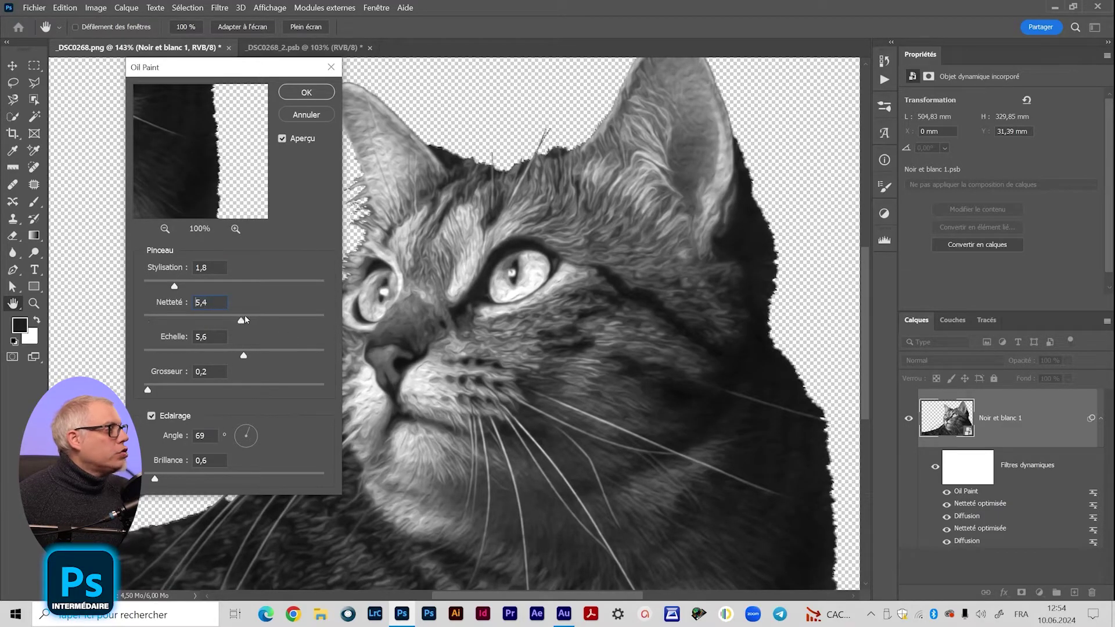
pyautogui.moveTo(254, 317); pyautogui.dragTo(277, 316)
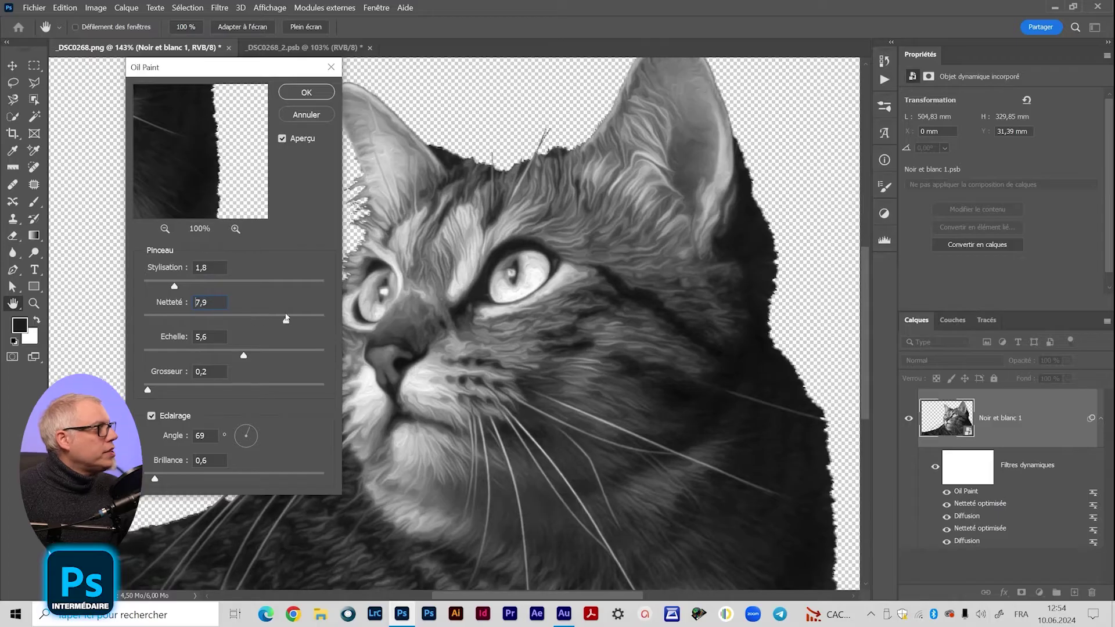
pyautogui.moveTo(241, 357); pyautogui.dragTo(201, 355)
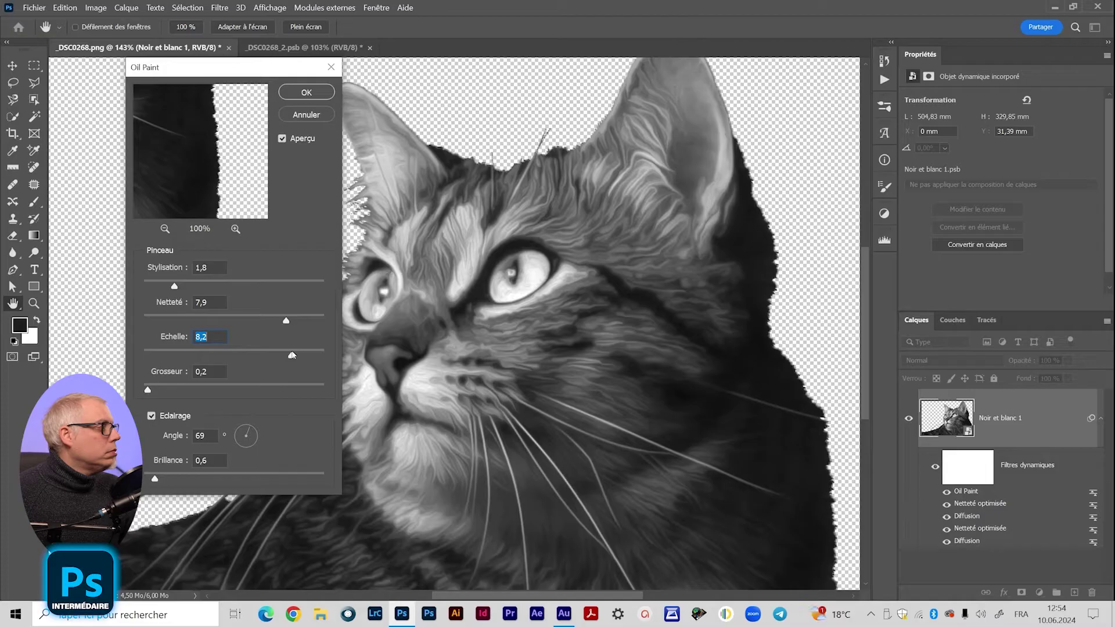
pyautogui.click(234, 351)
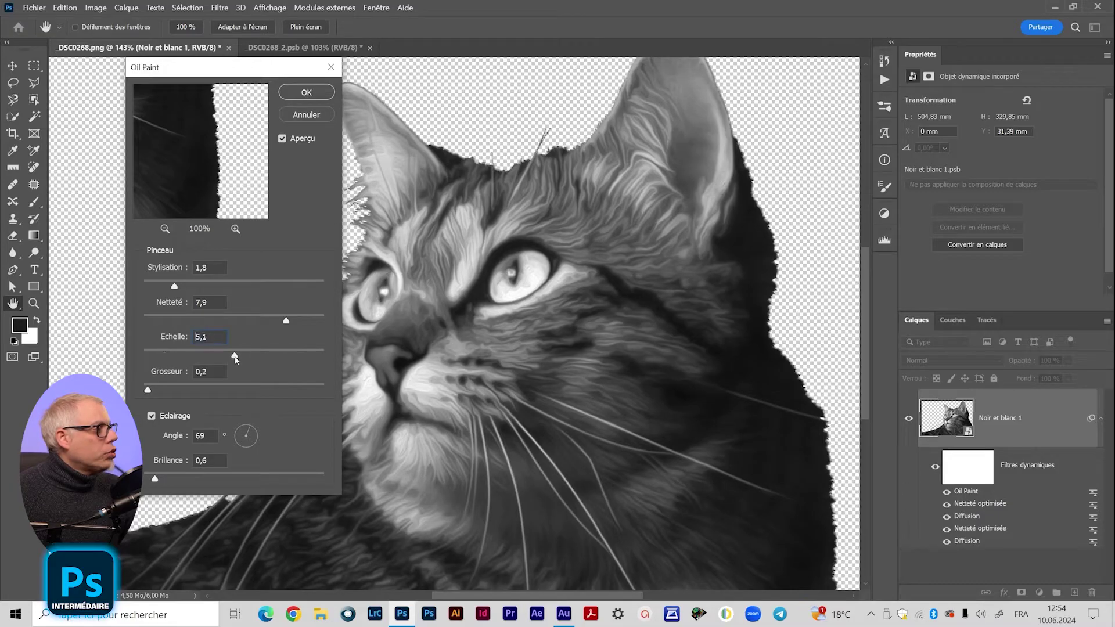
# Try high Grosseur values for the Oil Paint brush, and settle on 0,9.
pyautogui.click(243, 386)
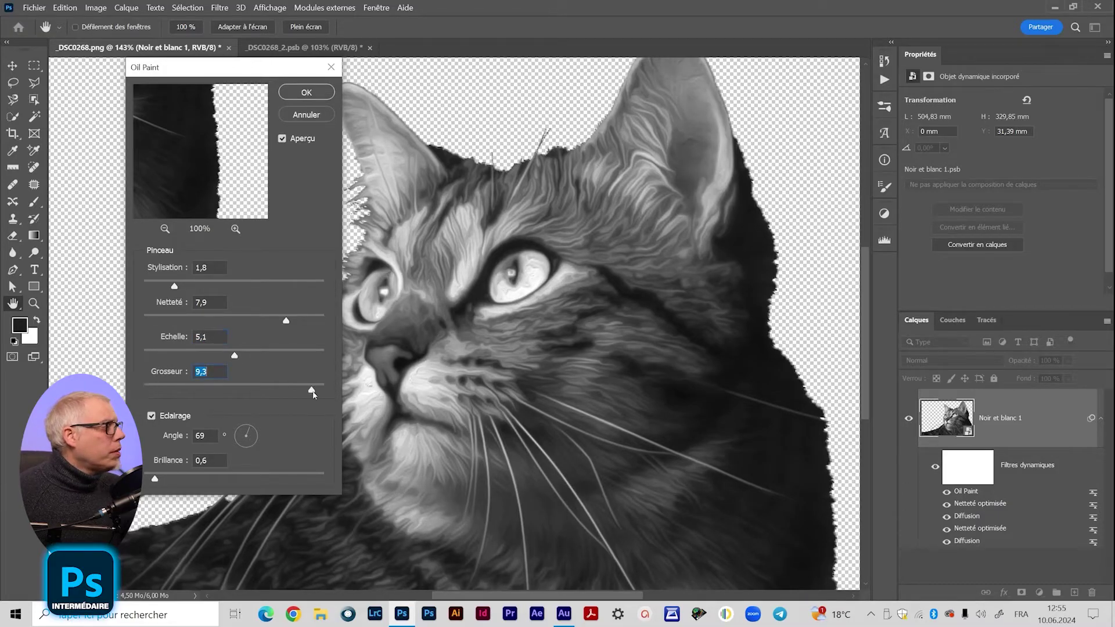
pyautogui.click(295, 391)
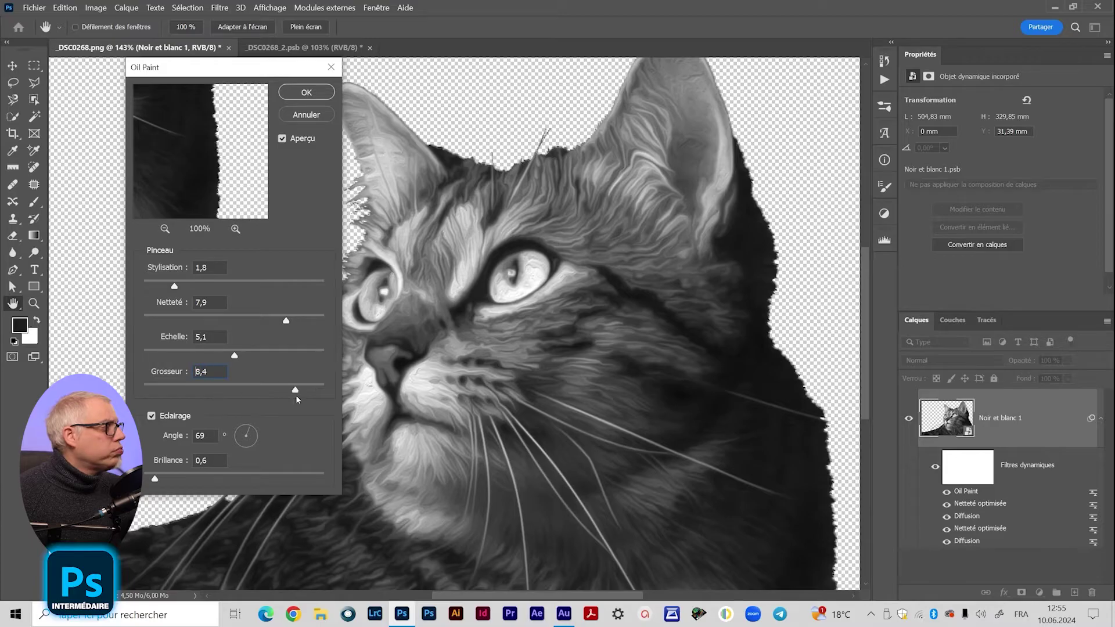
pyautogui.click(160, 388)
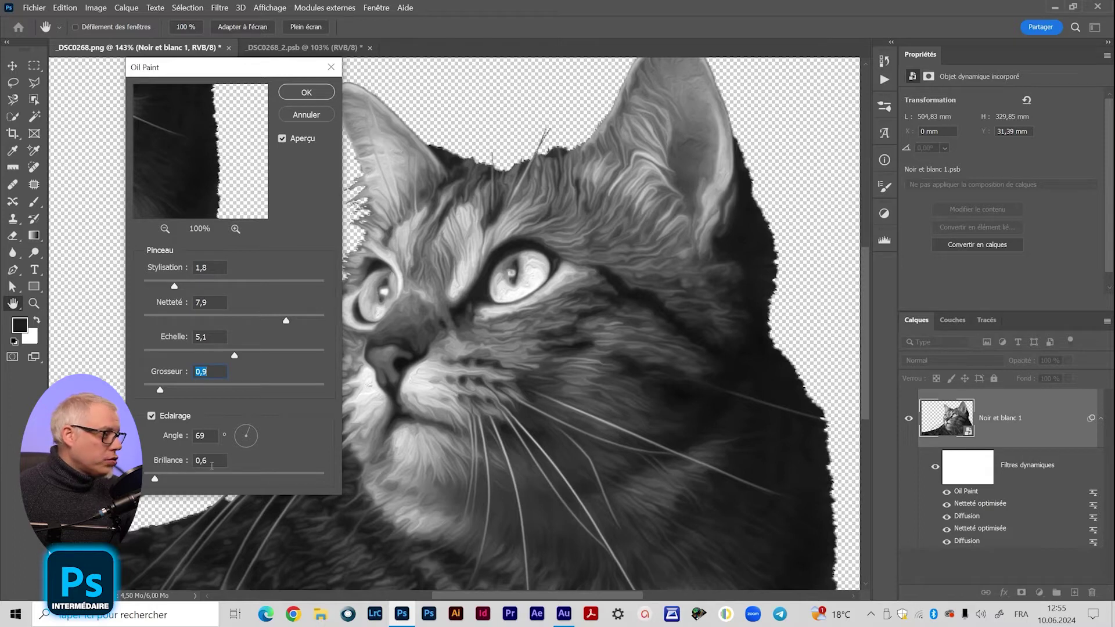
# Test a strong Brillance on the fur, set it to 0,6, and apply the Oil Paint filter.
pyautogui.click(151, 479)
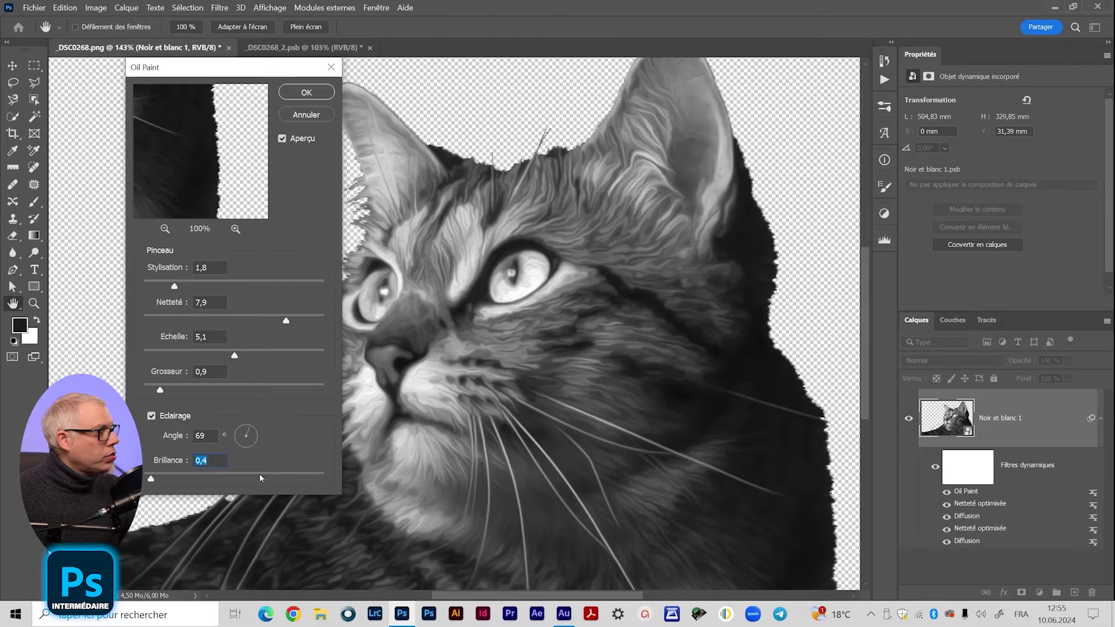
pyautogui.moveTo(256, 474); pyautogui.dragTo(285, 478)
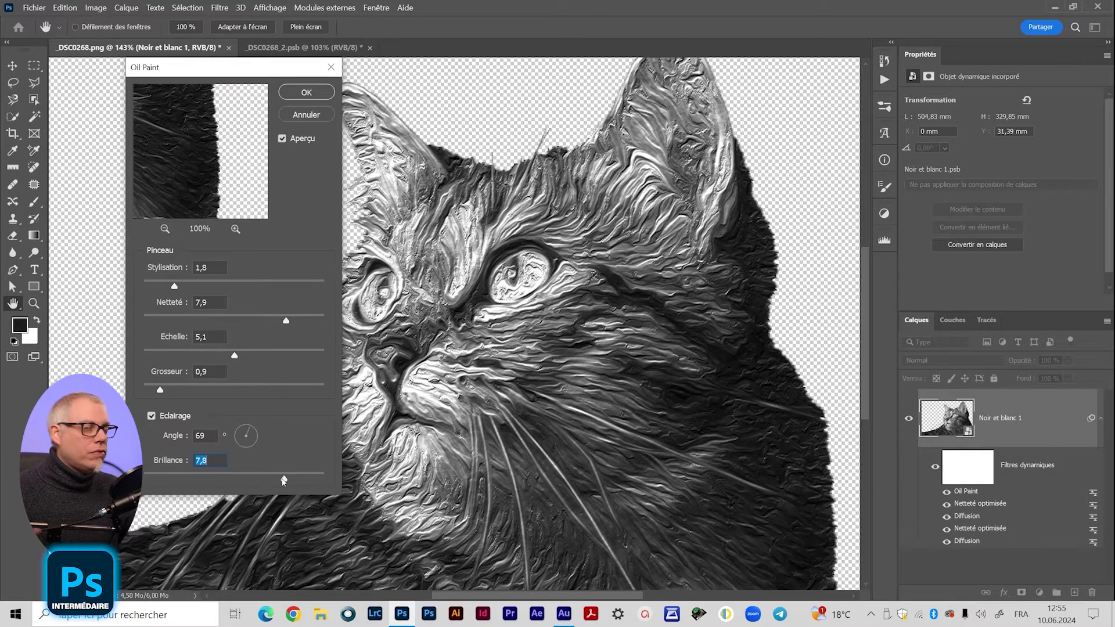
pyautogui.moveTo(283, 480); pyautogui.dragTo(157, 484)
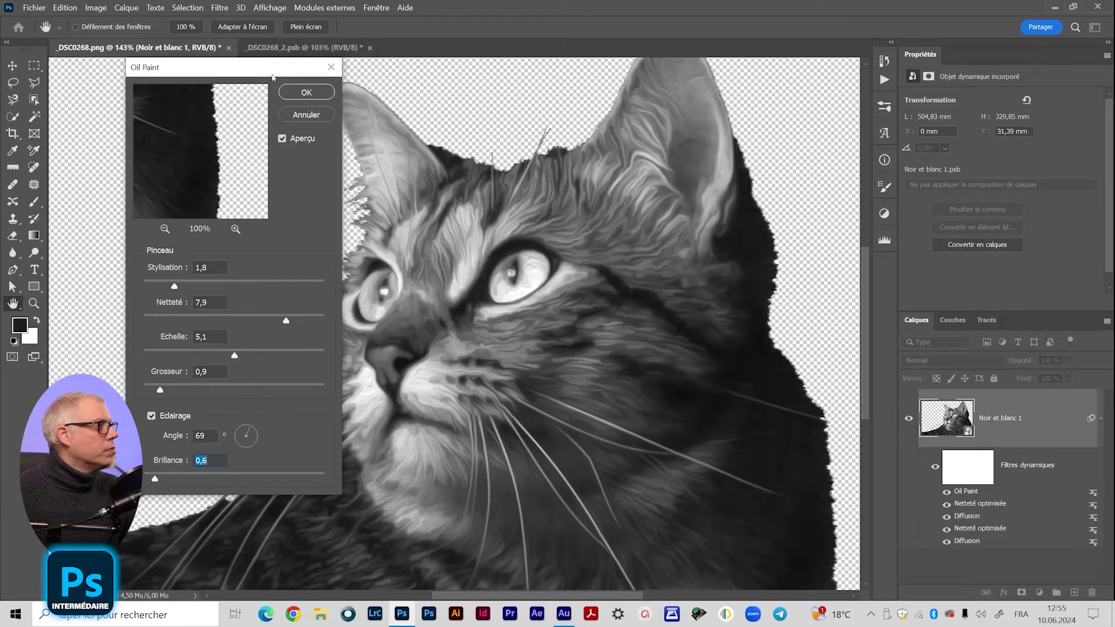
pyautogui.moveTo(259, 68); pyautogui.dragTo(200, 94)
pyautogui.click(247, 117)
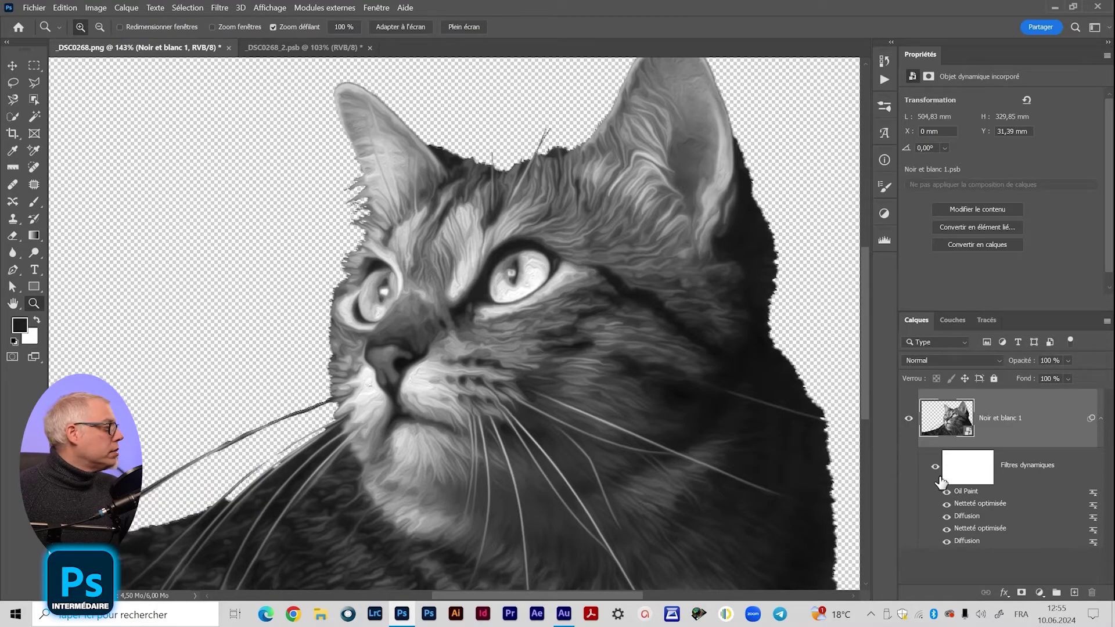
# Compare the cat's face with the smart filters hidden and shown, leaving them visible.
pyautogui.click(935, 468)
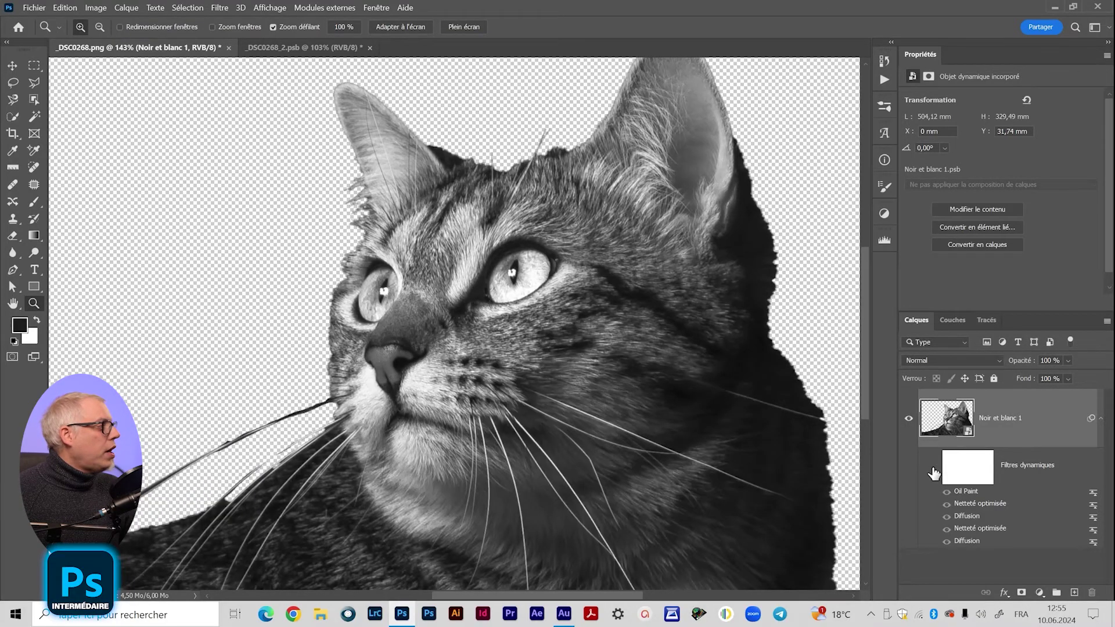
pyautogui.click(481, 328)
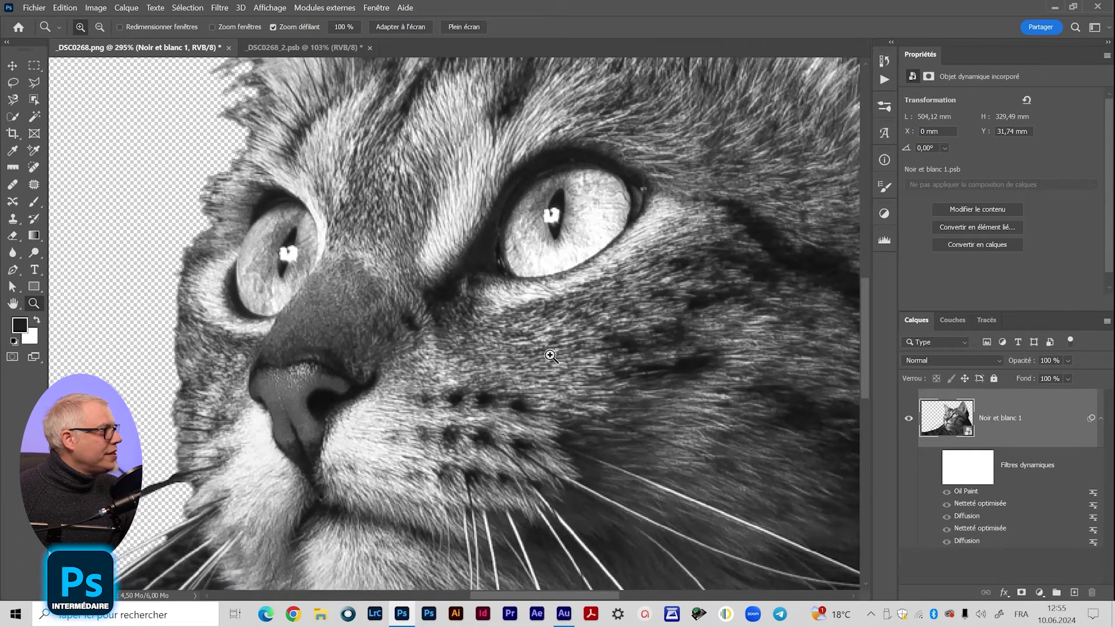
pyautogui.keyDown('alt'); pyautogui.click(523, 349); pyautogui.keyUp('alt')
pyautogui.scroll(-3, 545, 317)
pyautogui.moveTo(570, 366); pyautogui.dragTo(511, 363)
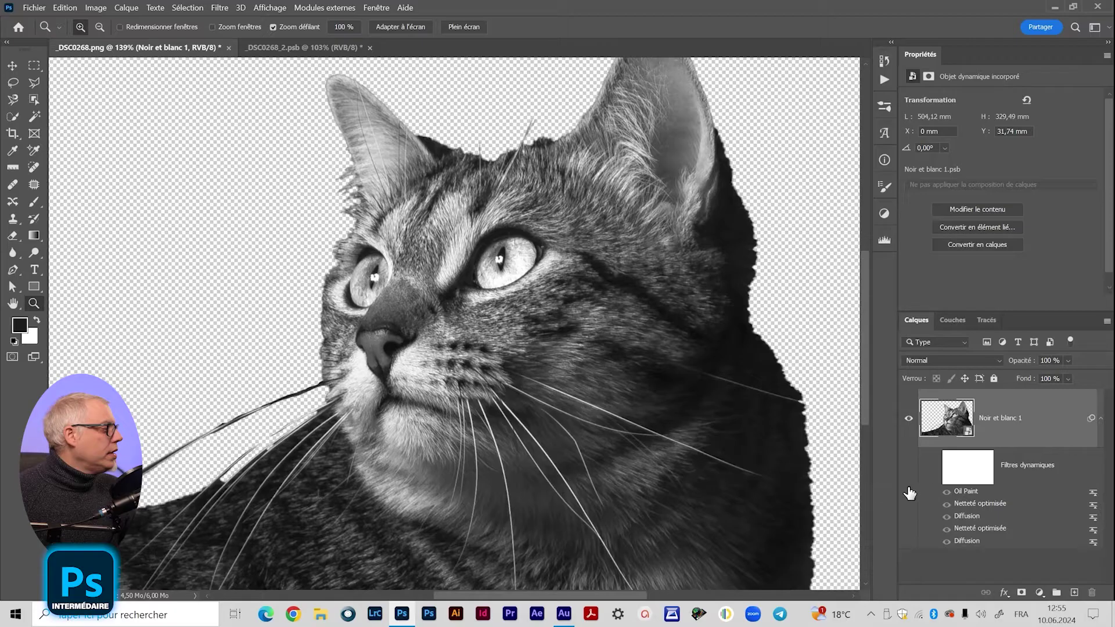
pyautogui.click(935, 468)
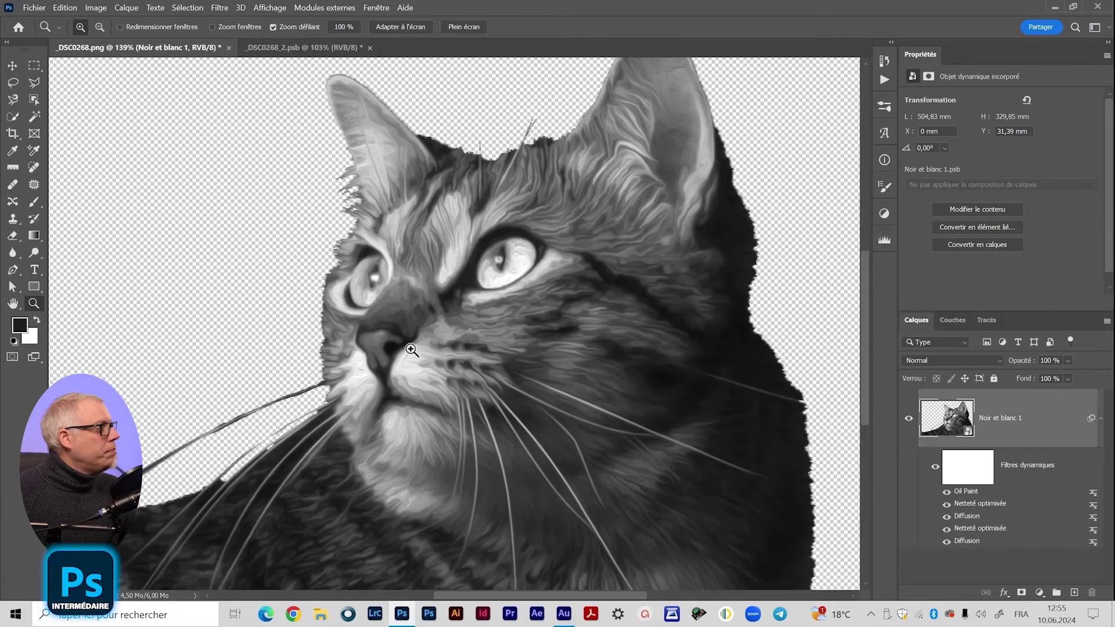
pyautogui.scroll(3, 430, 357)
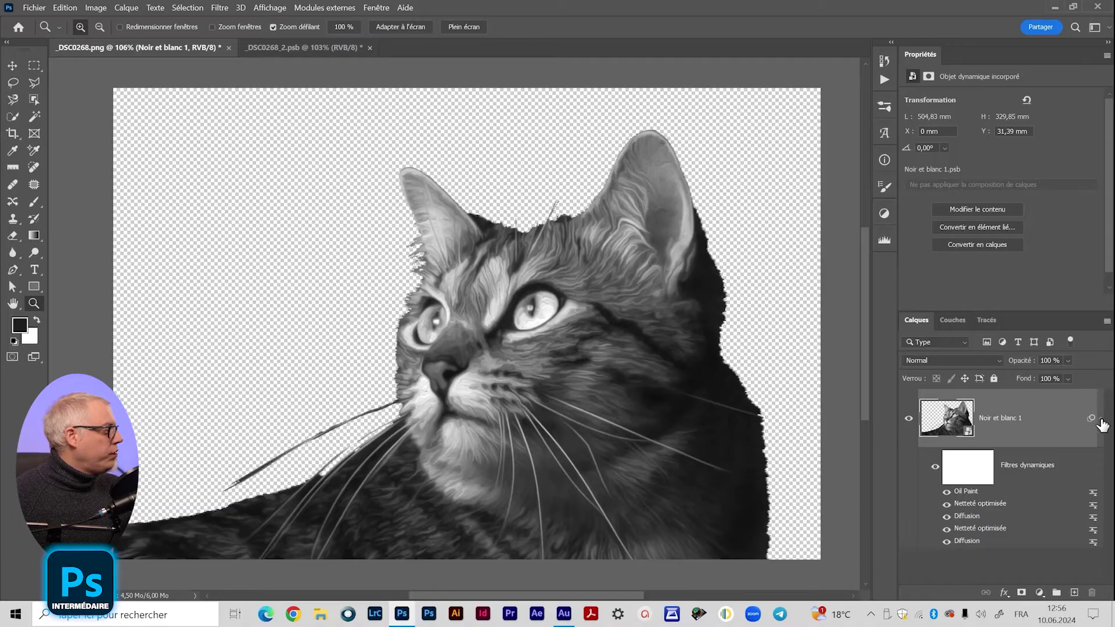
# Collapse the smart filter list of the Noir et blanc 1 layer and rename the layer cat.
pyautogui.click(1100, 419)
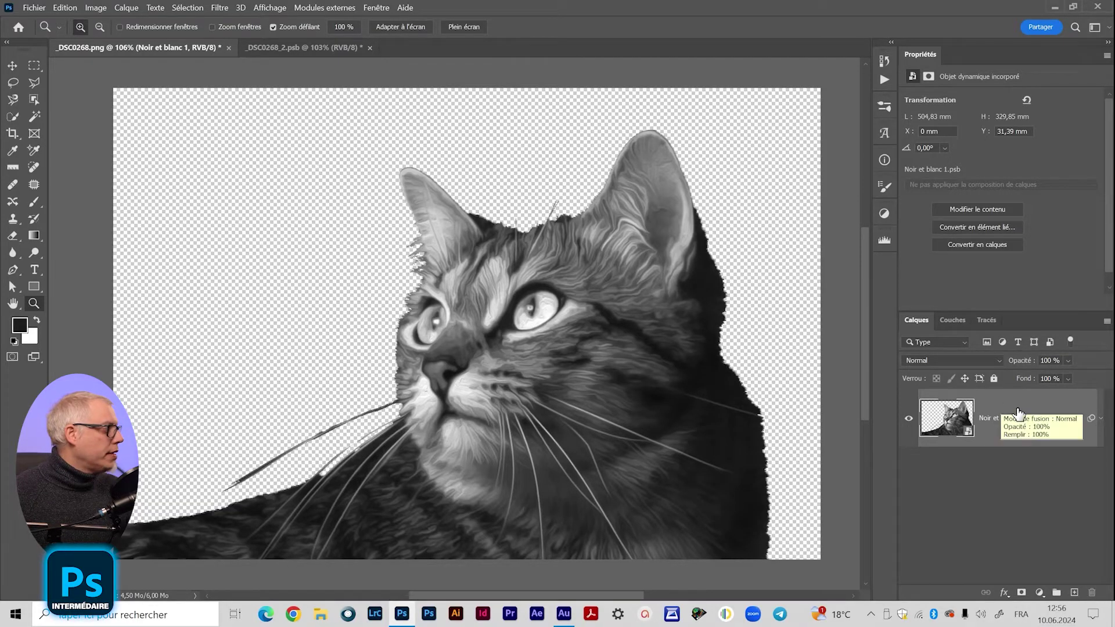
pyautogui.doubleClick(1003, 418)
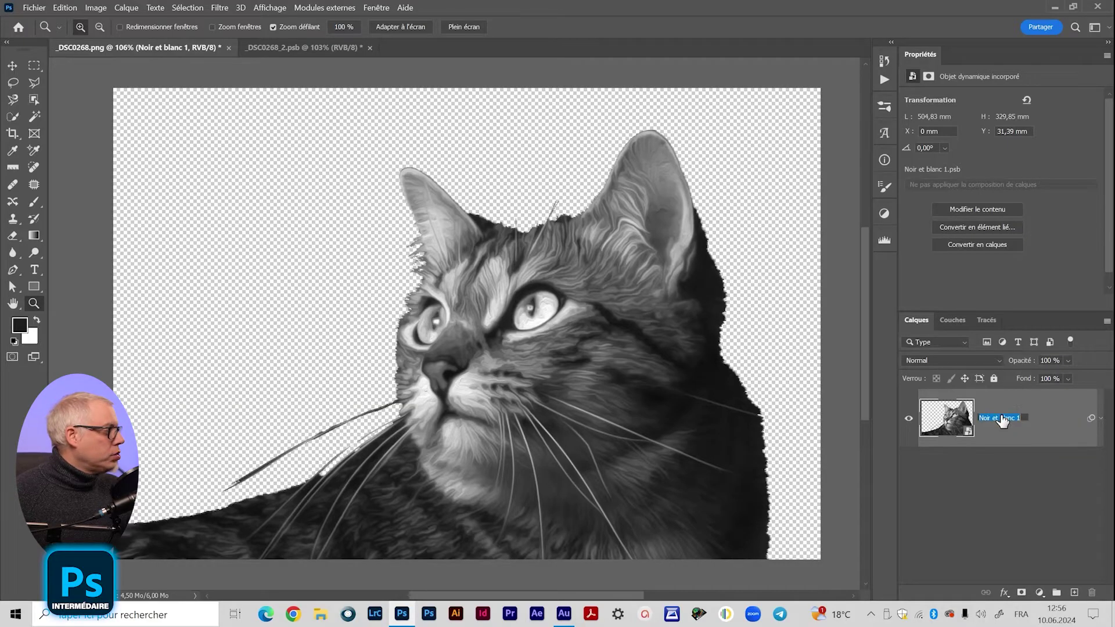
pyautogui.write('cat')
pyautogui.press('Return')
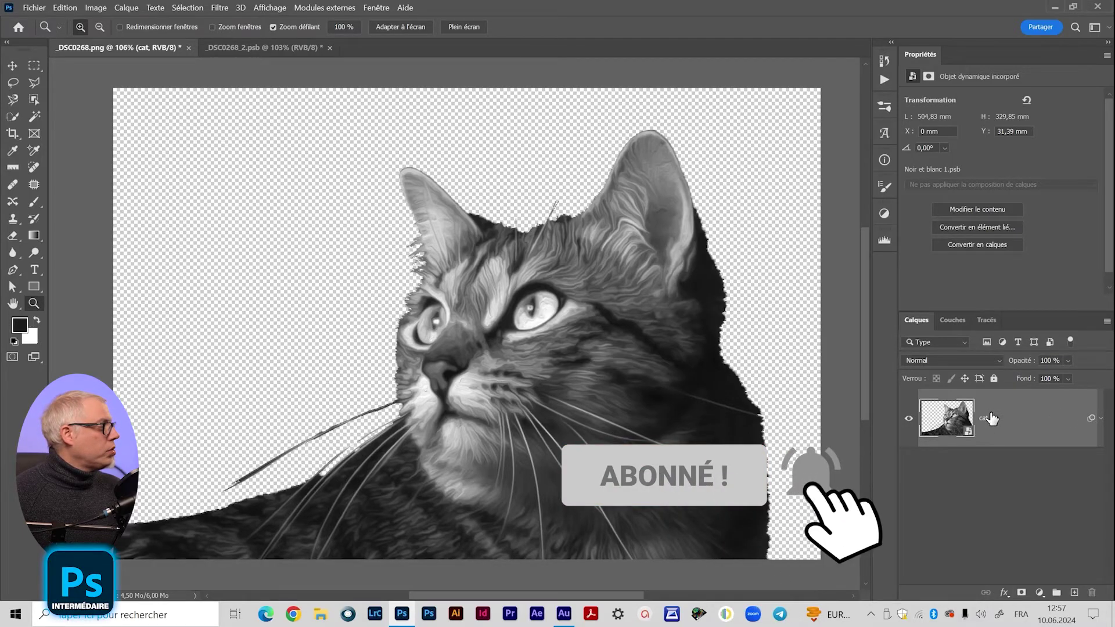
# Select the cat's light areas with Plage de couleurs, sampling the bright part of the eye with a Tolérance of 200.
pyautogui.click(187, 8)
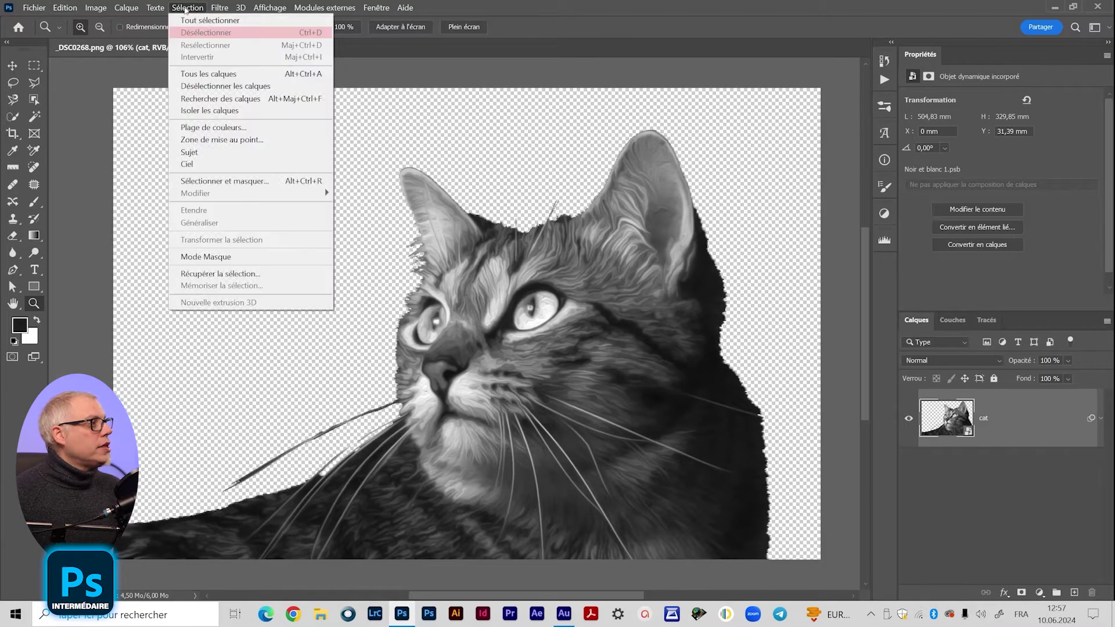
pyautogui.click(201, 129)
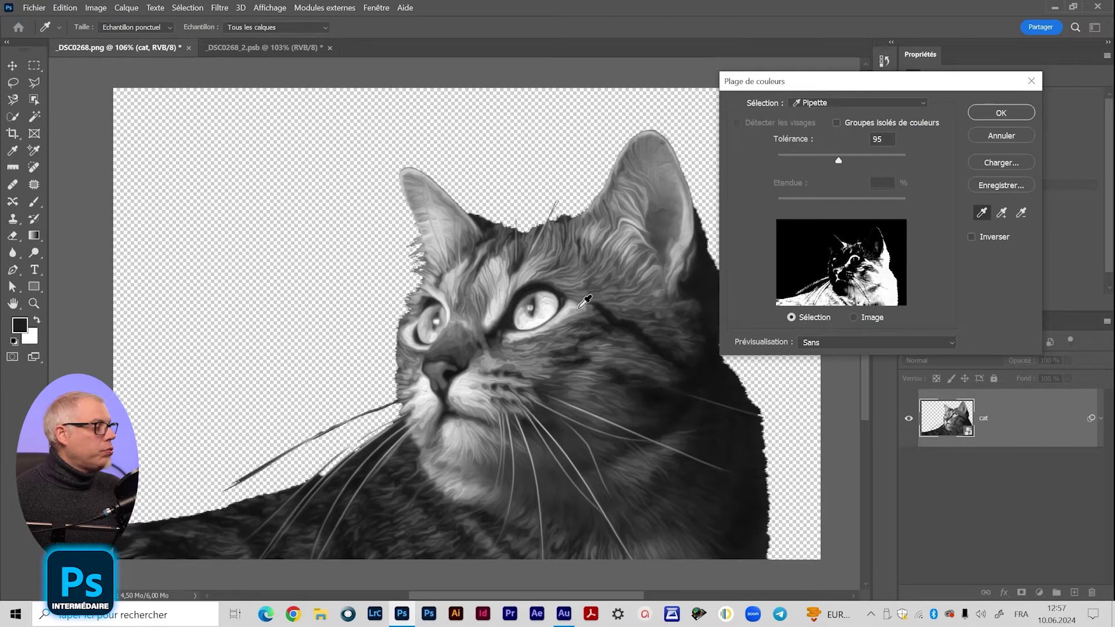
pyautogui.click(540, 319)
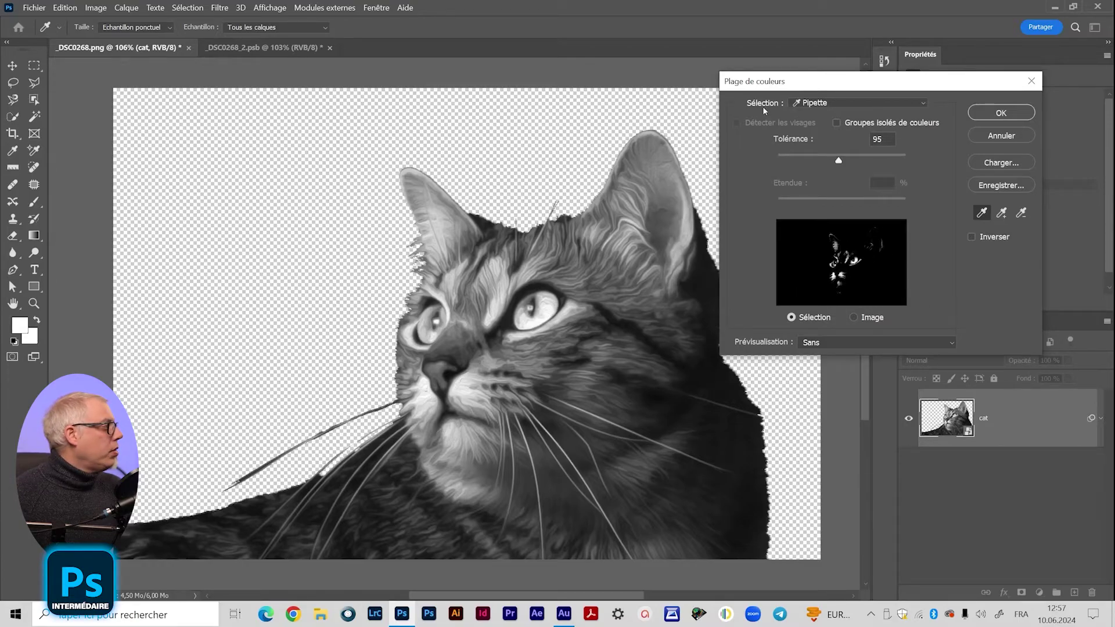
pyautogui.moveTo(866, 158); pyautogui.dragTo(905, 158)
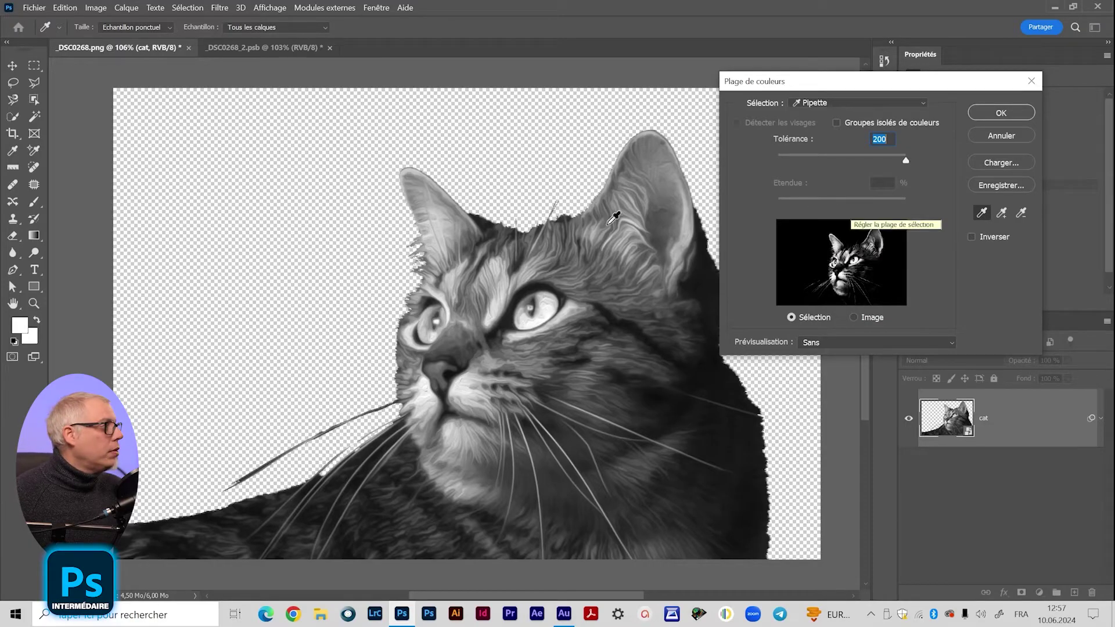
pyautogui.click(1001, 112)
pyautogui.press('z')
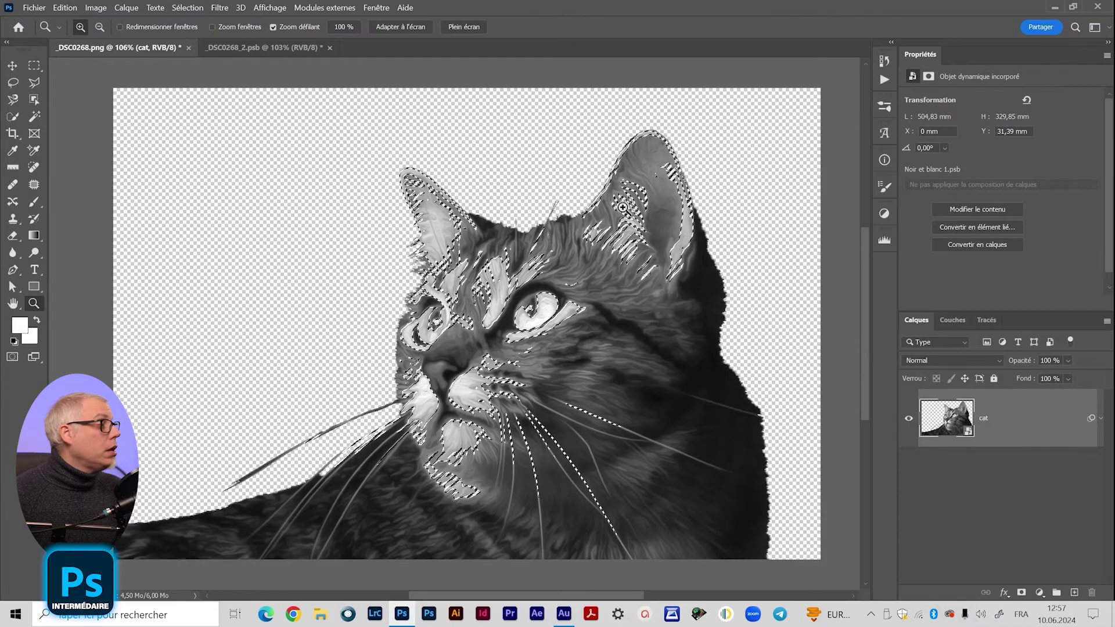
pyautogui.scroll(-1, 510, 323)
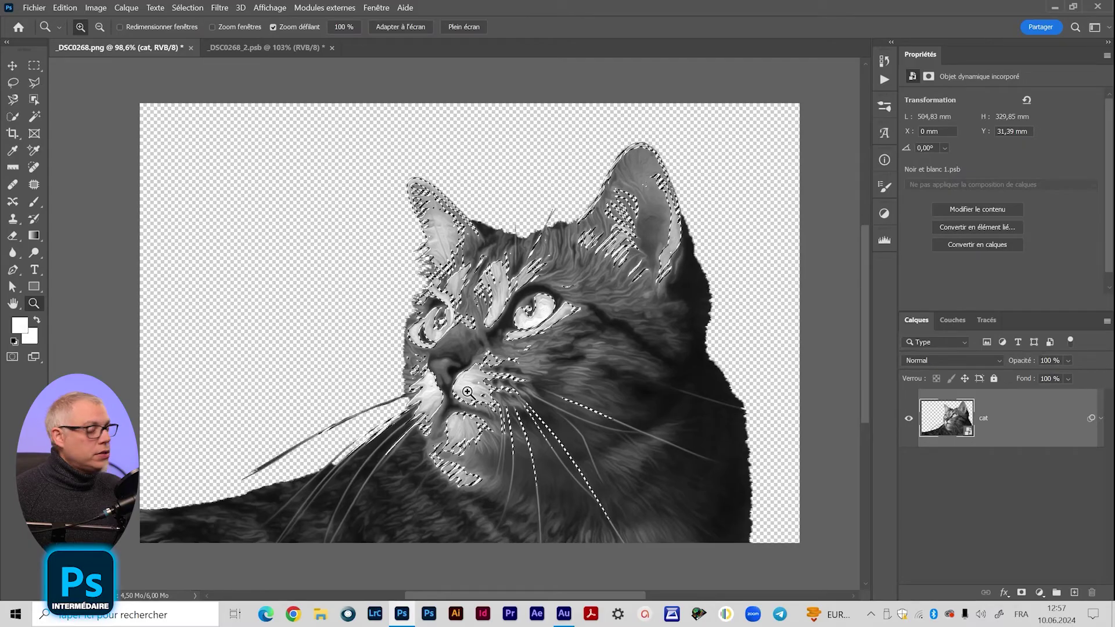
pyautogui.press('v')
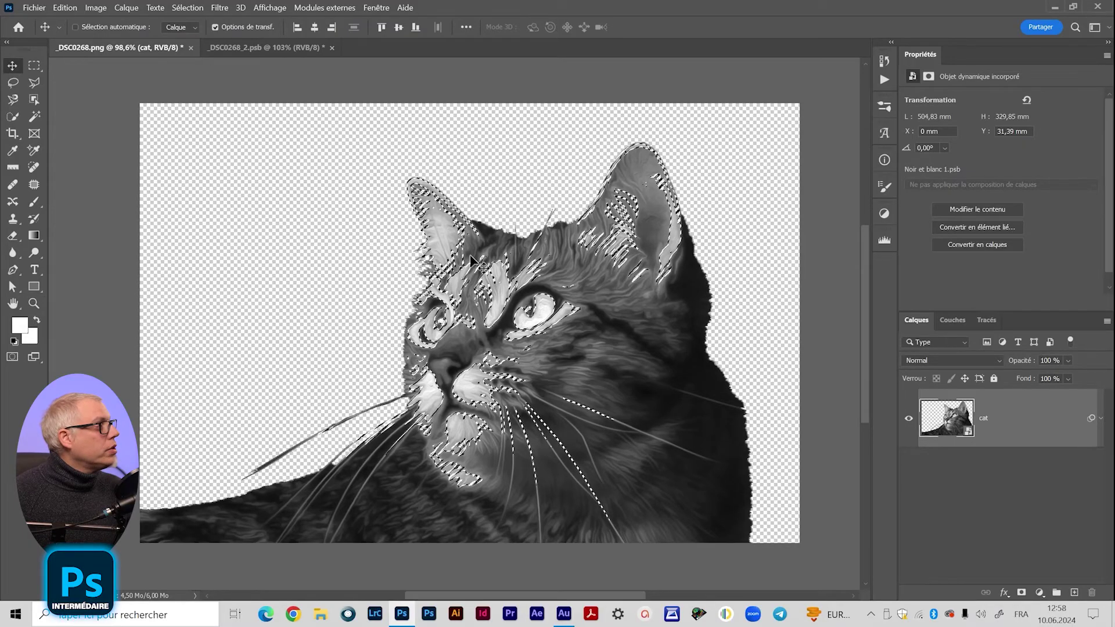
pyautogui.click(184, 8)
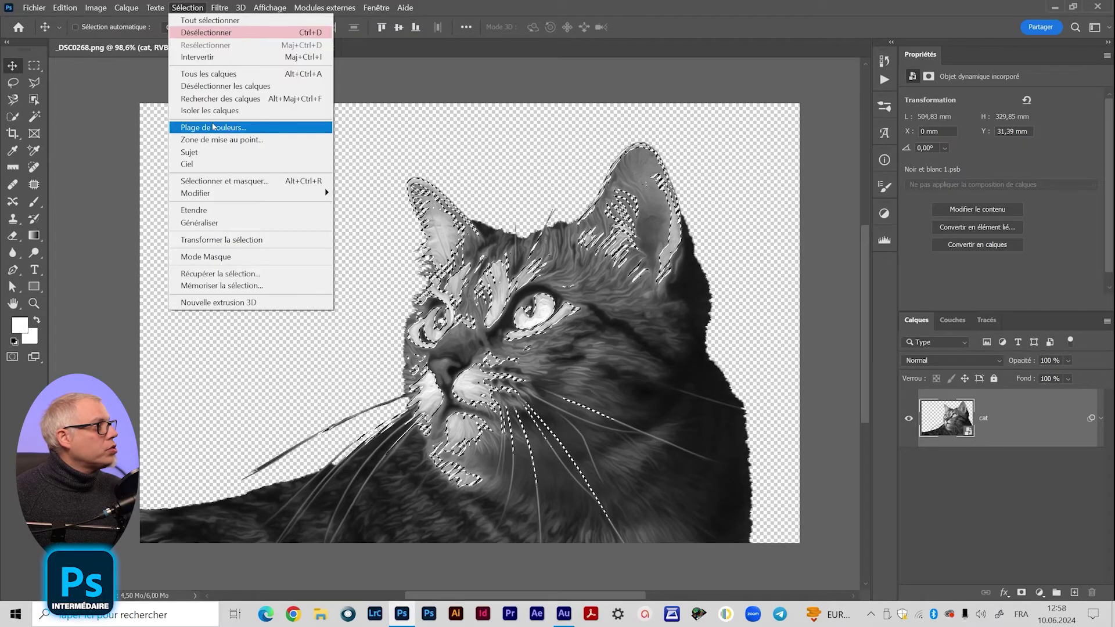
pyautogui.press('Escape')
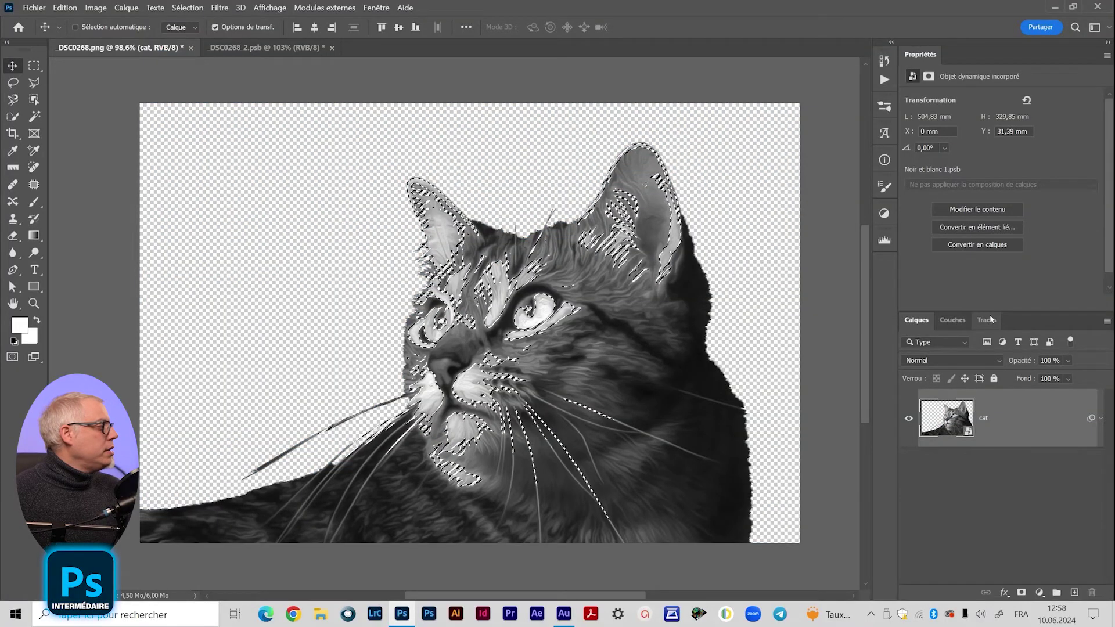
# Bring up the tolerance setting for converting the light-area selection into a work path, keeping the cat's face unobstructed.
pyautogui.click(981, 320)
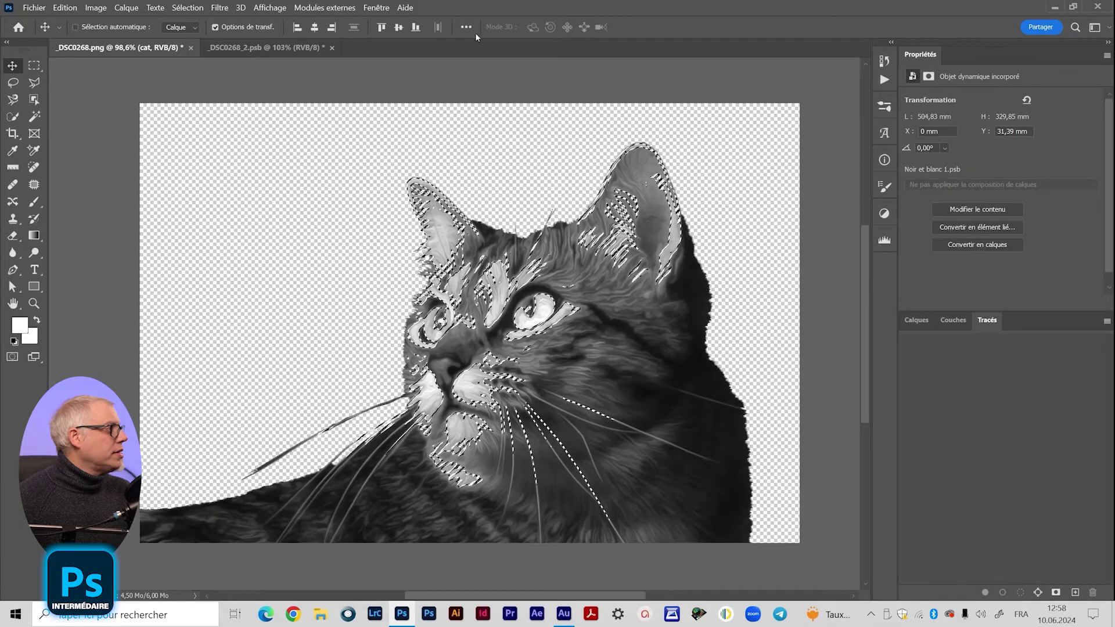
pyautogui.click(377, 8)
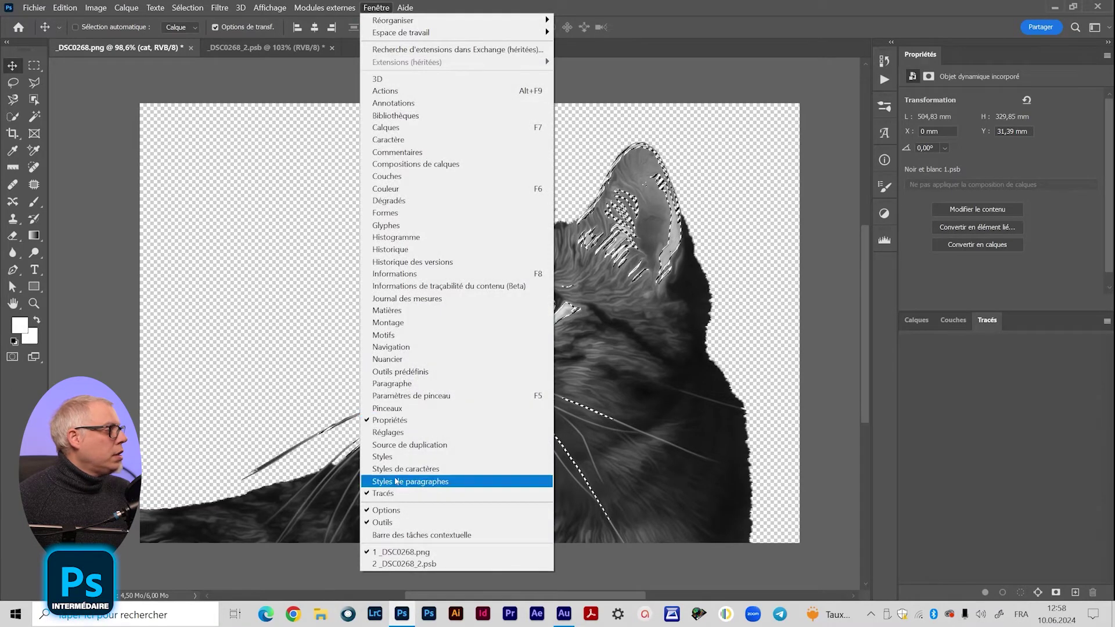
pyautogui.click(832, 456)
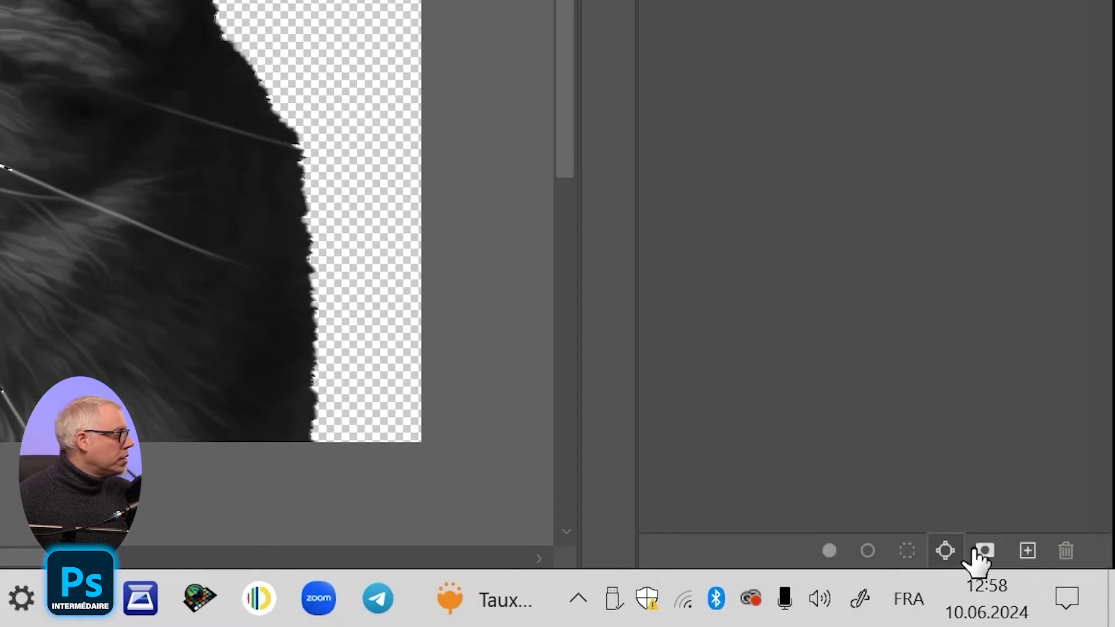
pyautogui.keyDown('alt'); pyautogui.click(945, 547); pyautogui.keyUp('alt')
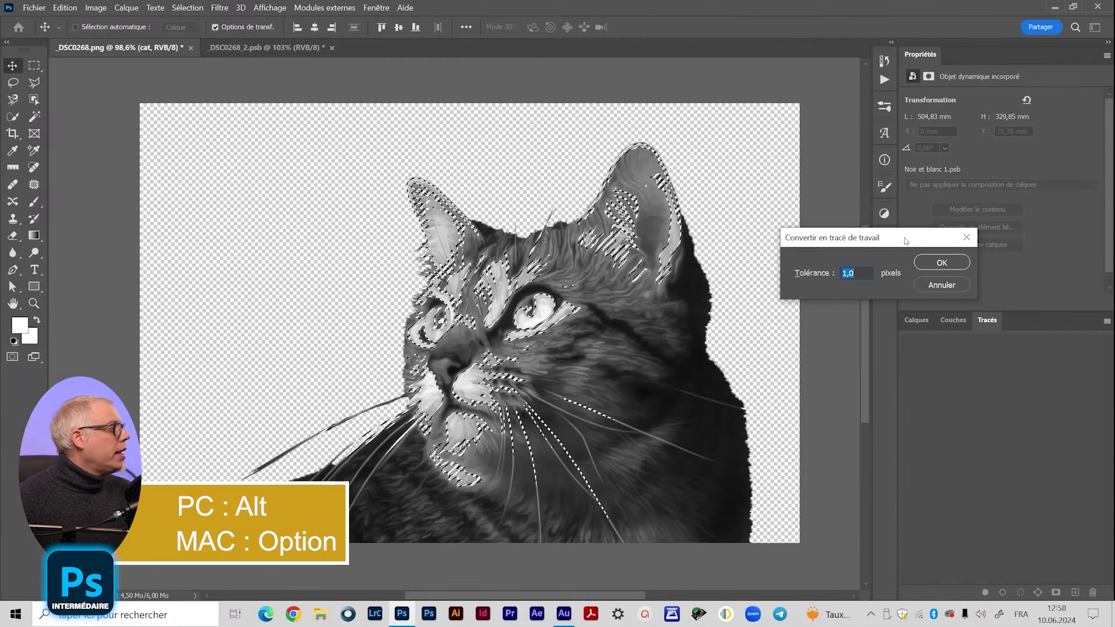
pyautogui.moveTo(648, 90); pyautogui.dragTo(294, 231)
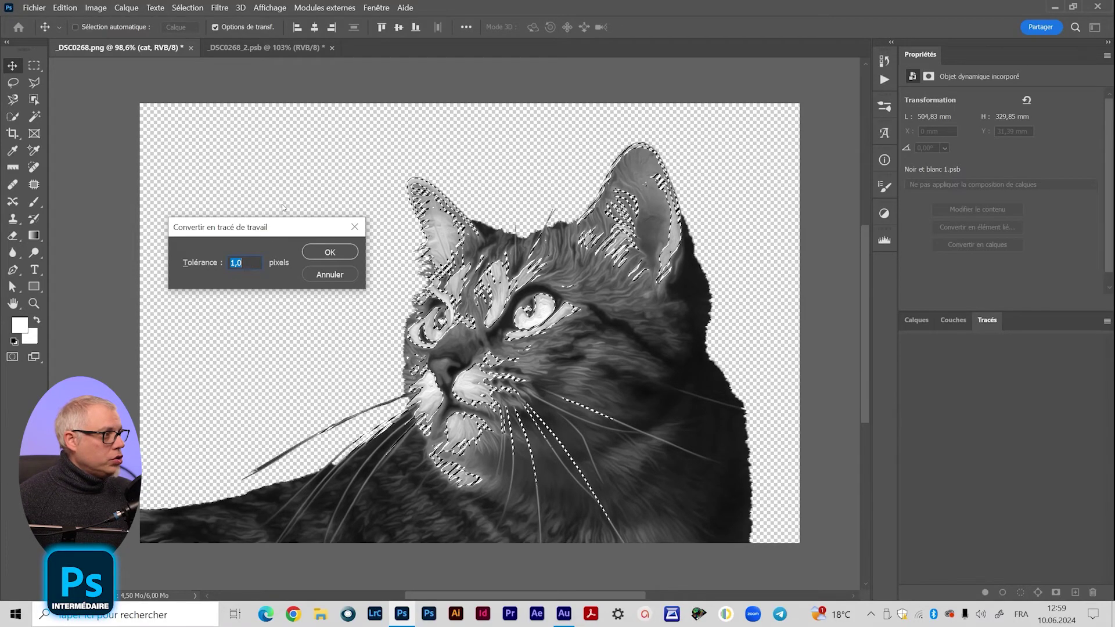
pyautogui.moveTo(281, 229); pyautogui.dragTo(286, 214)
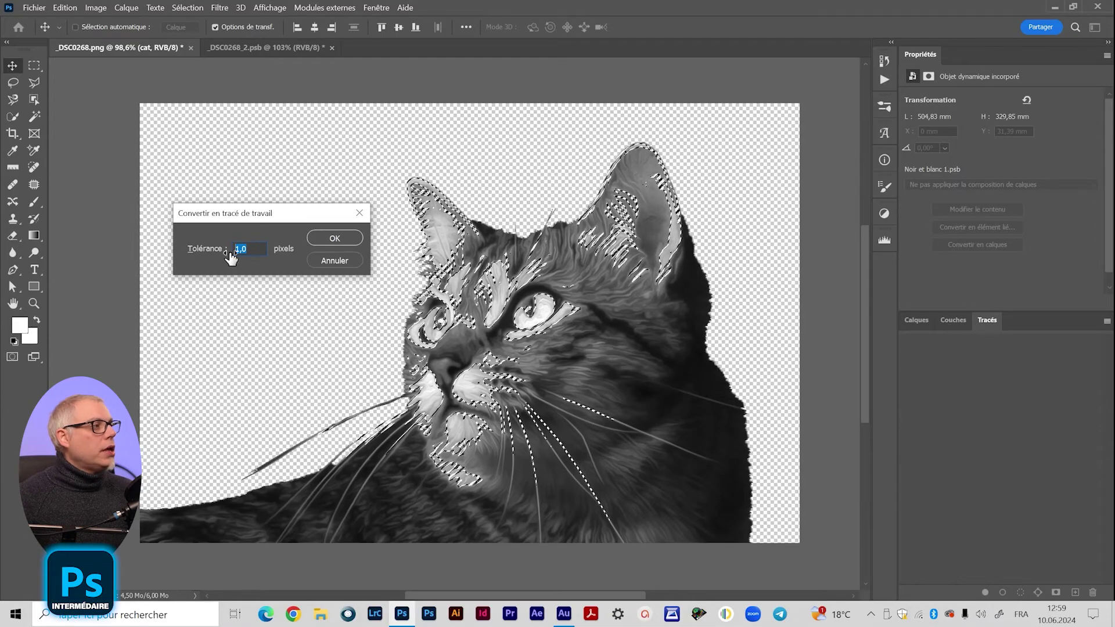
# Try a path tolerance of 0,5 pixels, return it to 1,0 and create the work path.
pyautogui.click(260, 257)
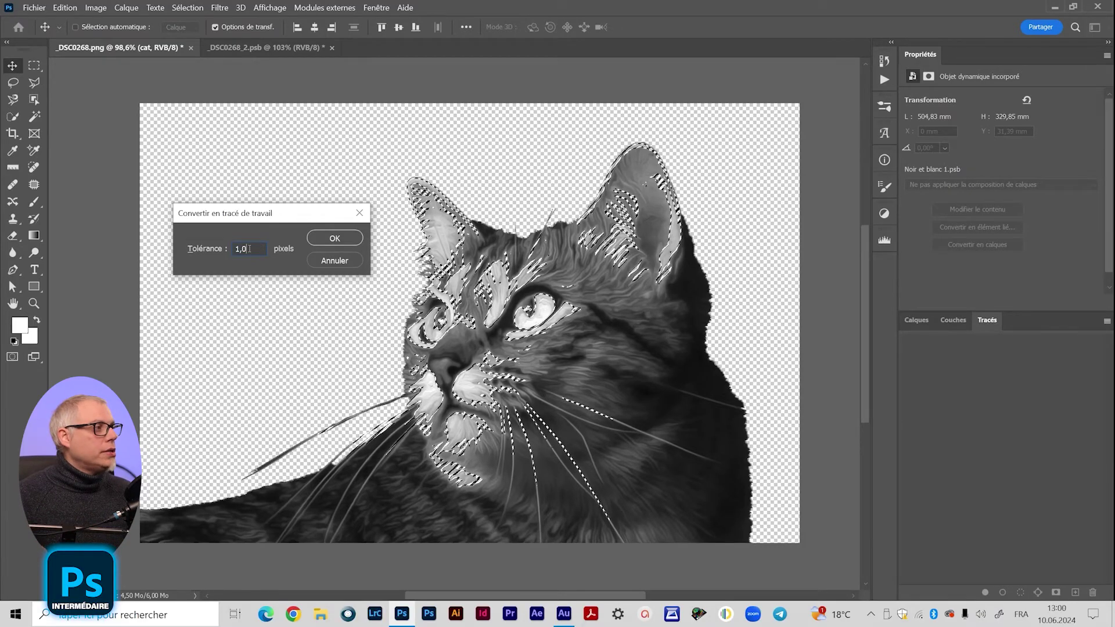
pyautogui.write('0,5')
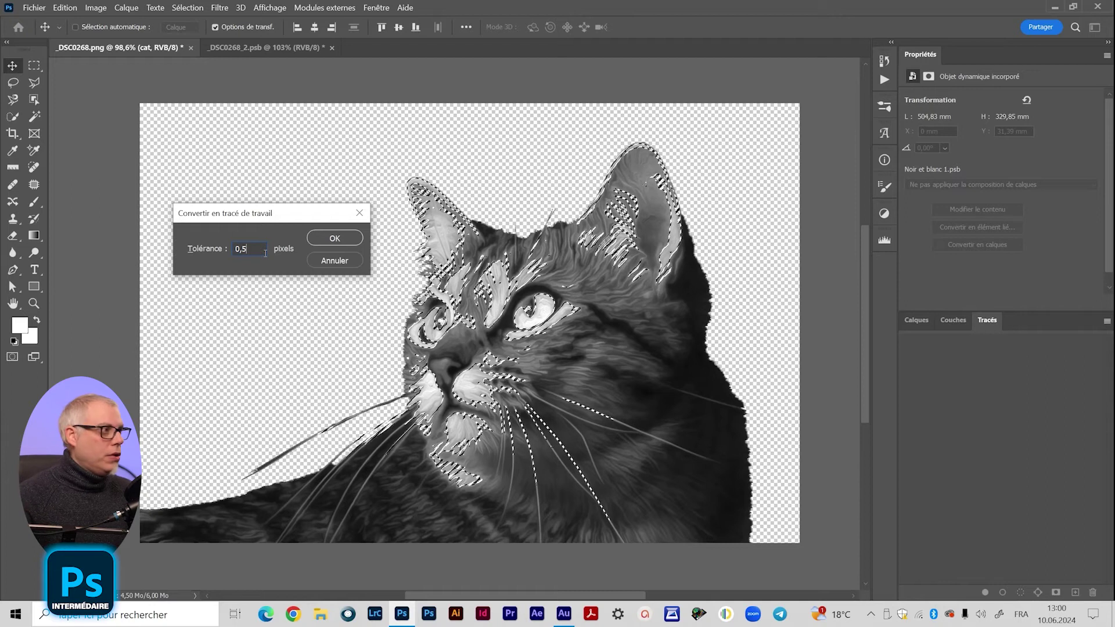
pyautogui.doubleClick(239, 249)
pyautogui.write('1')
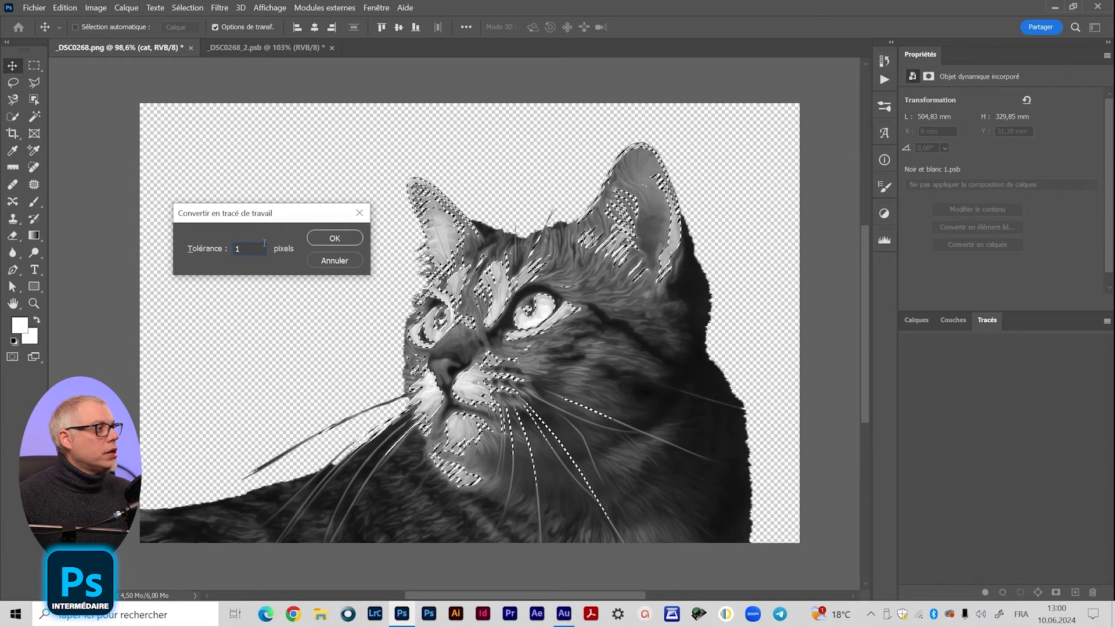
pyautogui.press('Tab')
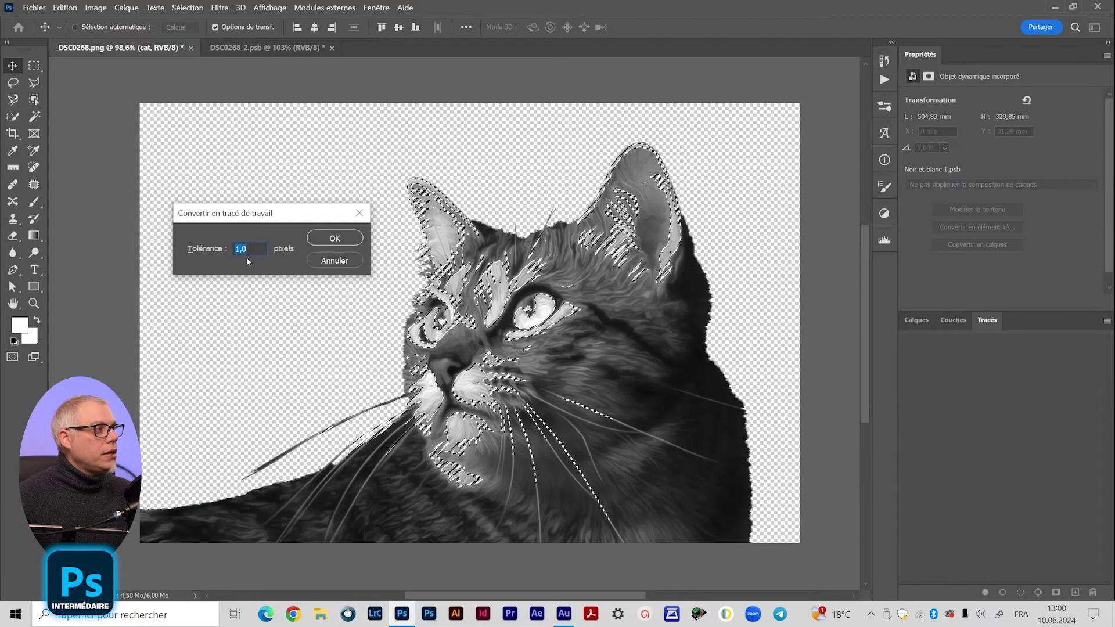
pyautogui.moveTo(249, 217); pyautogui.dragTo(261, 227)
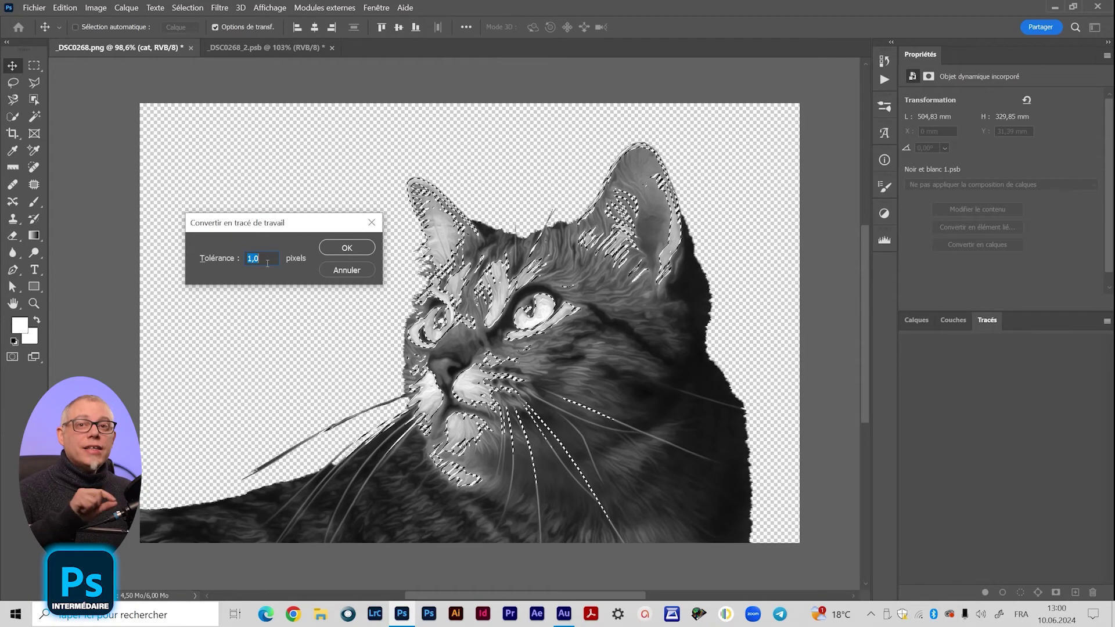
pyautogui.moveTo(276, 234); pyautogui.dragTo(276, 238)
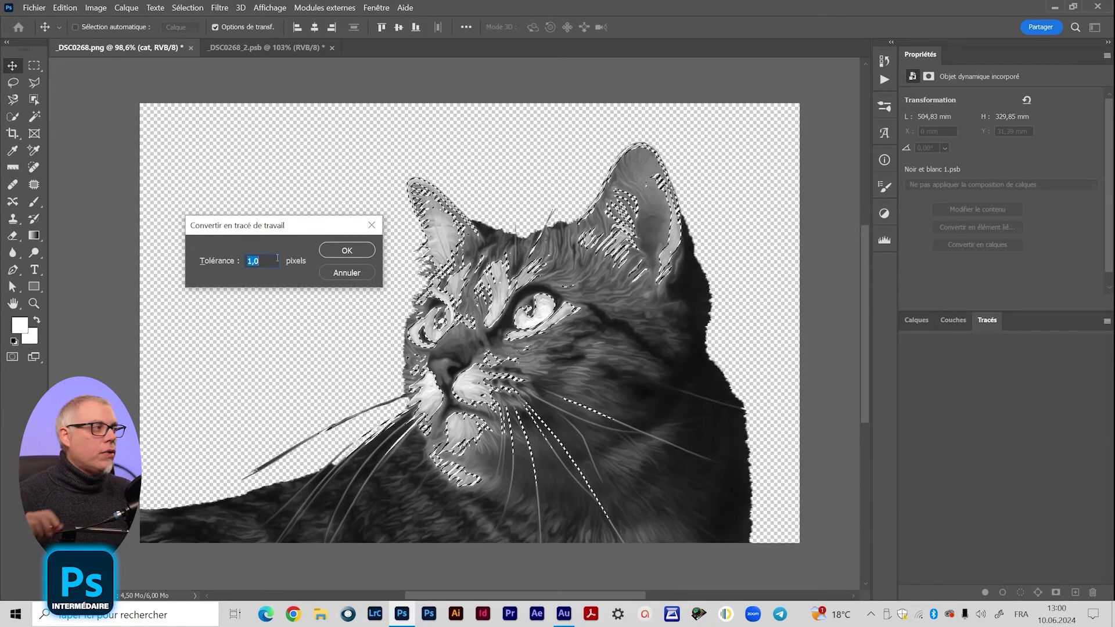
pyautogui.press('Return')
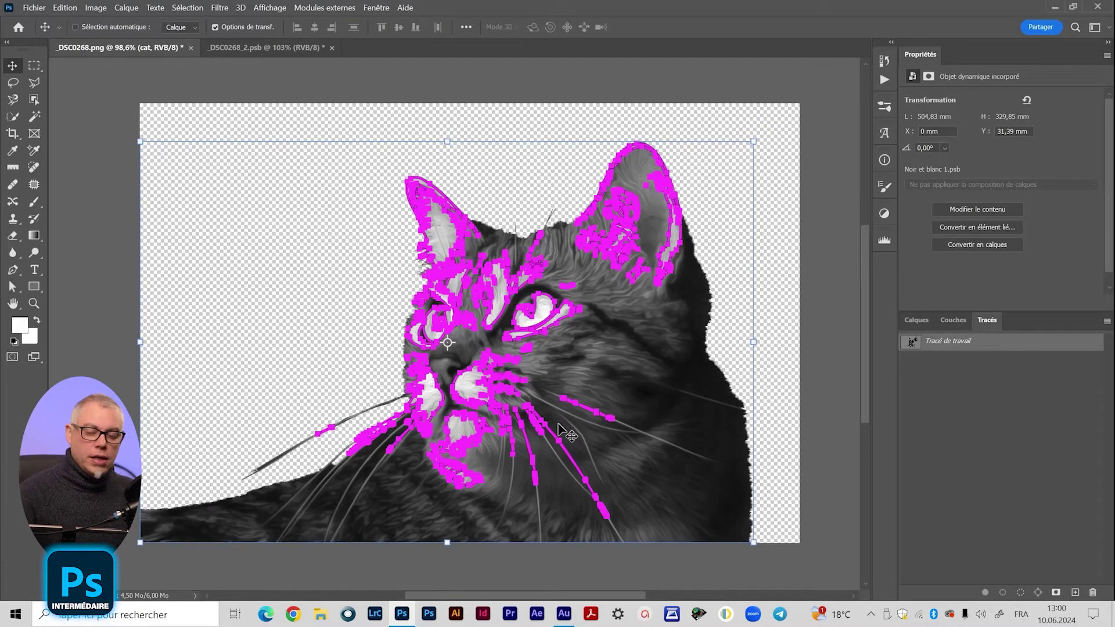
# Check the path outlines around the cat's eyes and save the work path under the name claire.
pyautogui.press('z')
pyautogui.hotkey('ctrl', 'h')
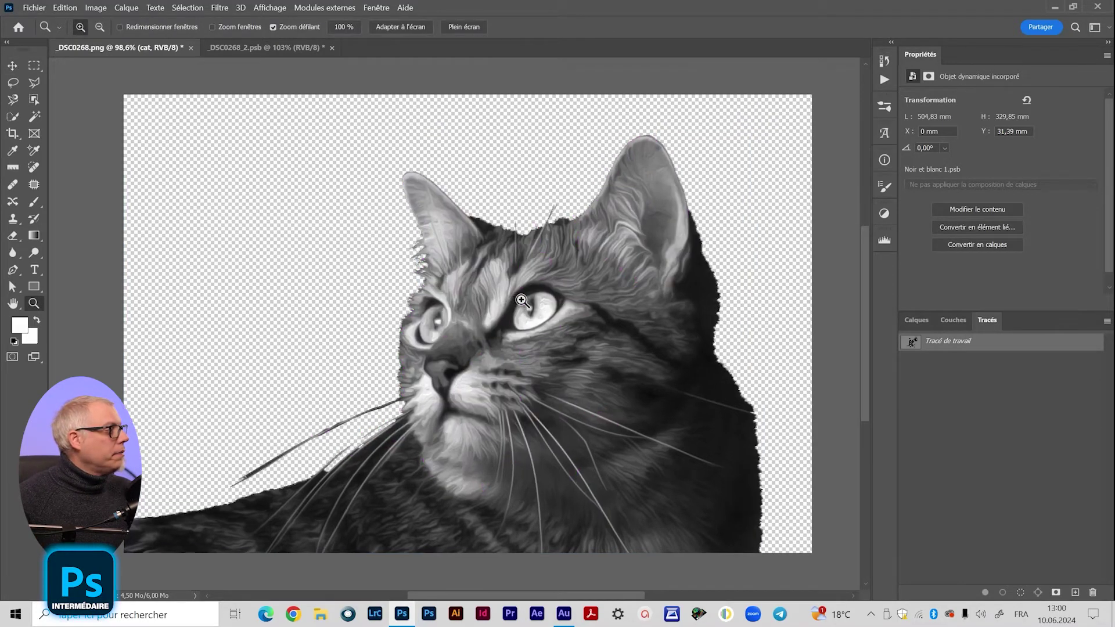
pyautogui.moveTo(520, 307); pyautogui.dragTo(567, 289)
pyautogui.hotkey('ctrl', 'h')
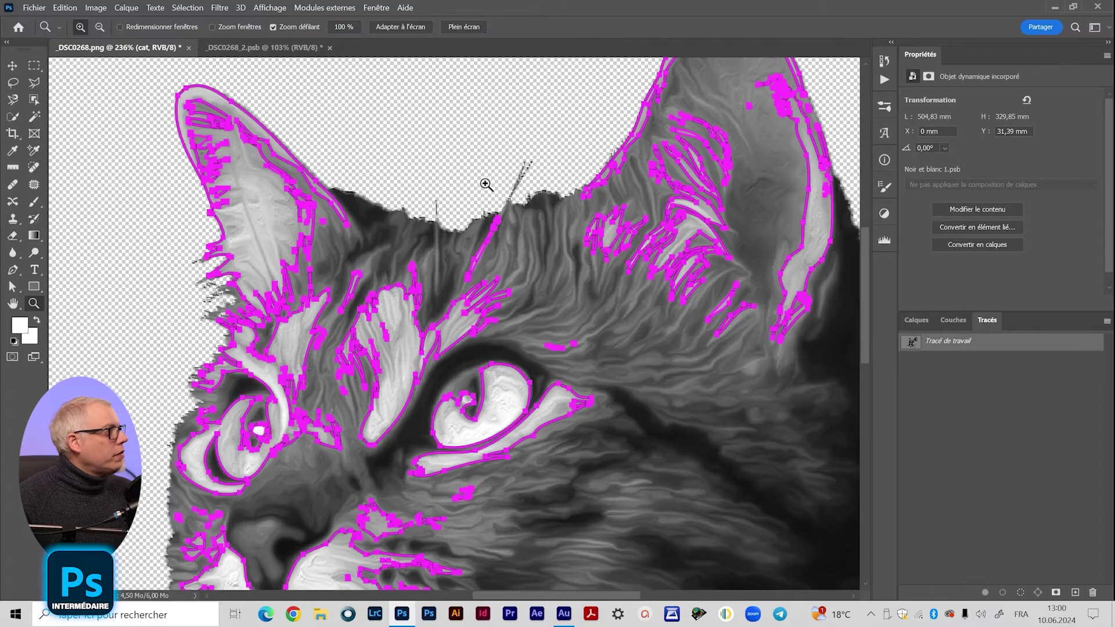
pyautogui.press('v')
pyautogui.scroll(-3, 573, 331)
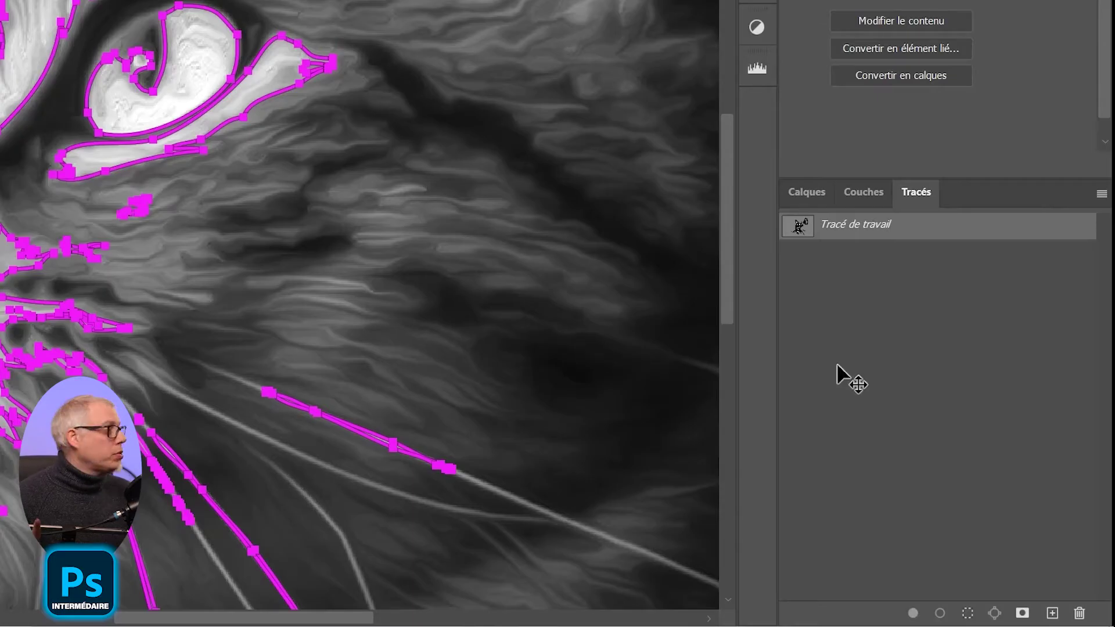
pyautogui.doubleClick(873, 235)
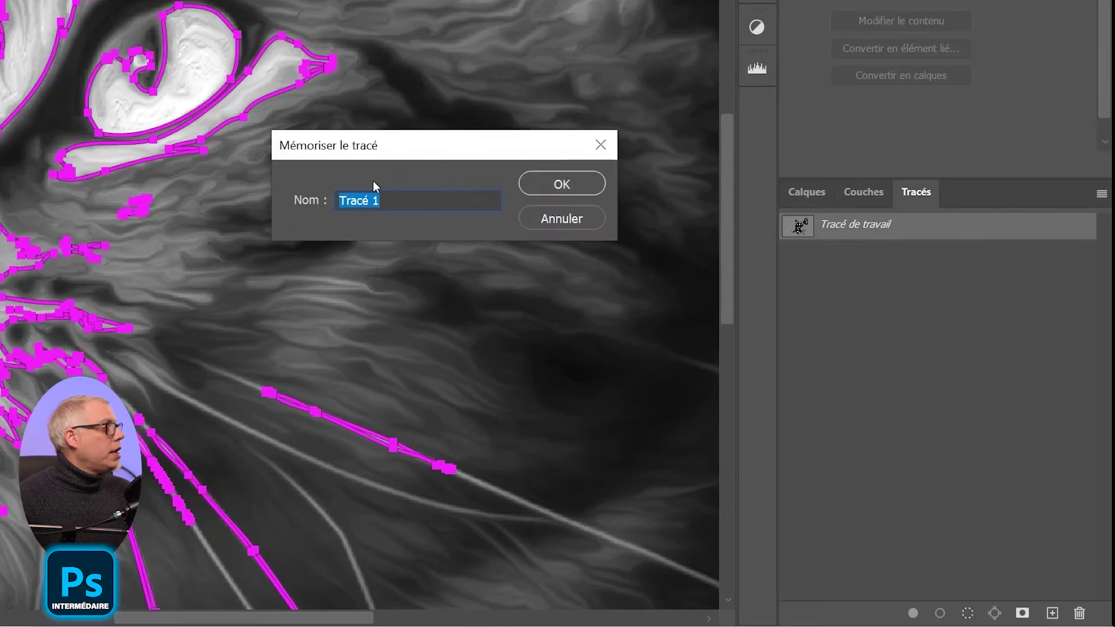
pyautogui.write('claire')
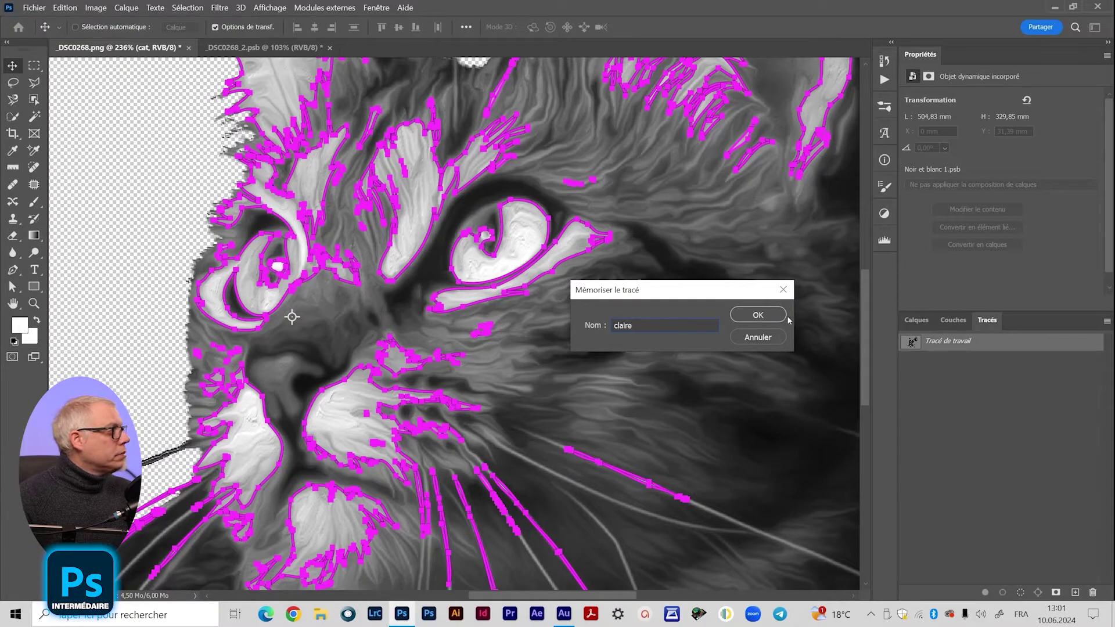
pyautogui.click(762, 318)
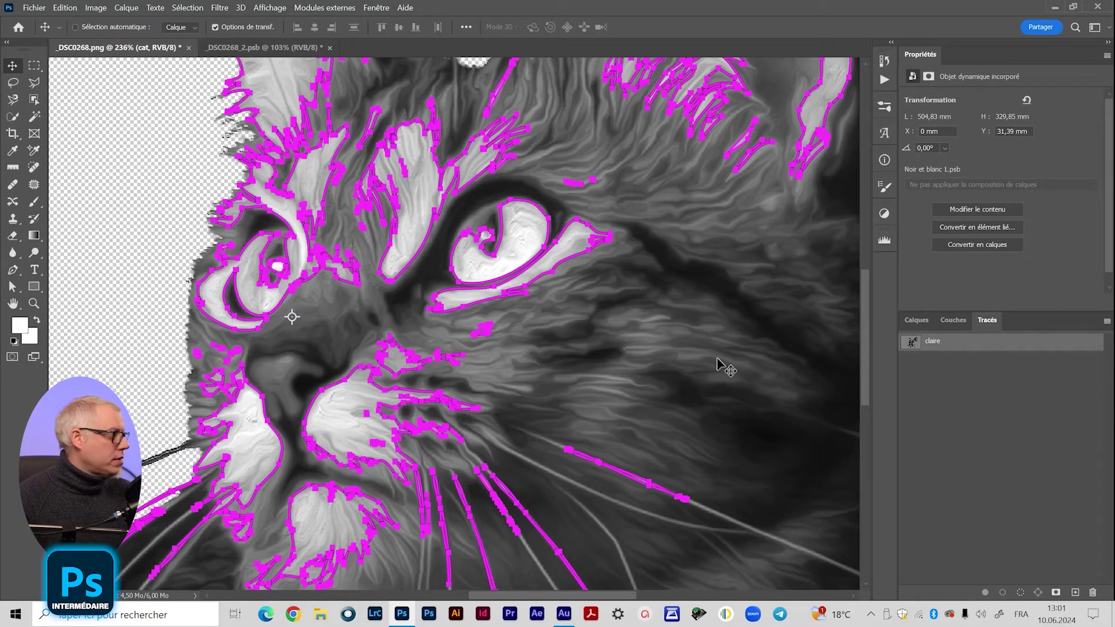
# Fit the image in view and create a Couleur unie fill layer from the claire path in pale blue #d7dff1.
pyautogui.press('z')
pyautogui.hotkey('ctrl', '0')
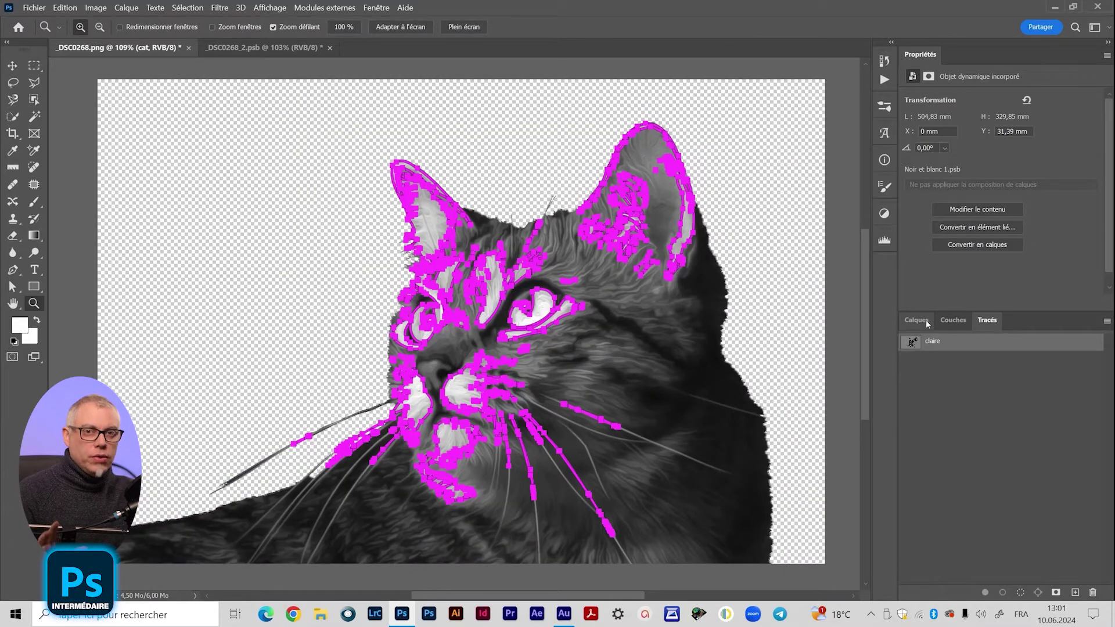
pyautogui.click(916, 321)
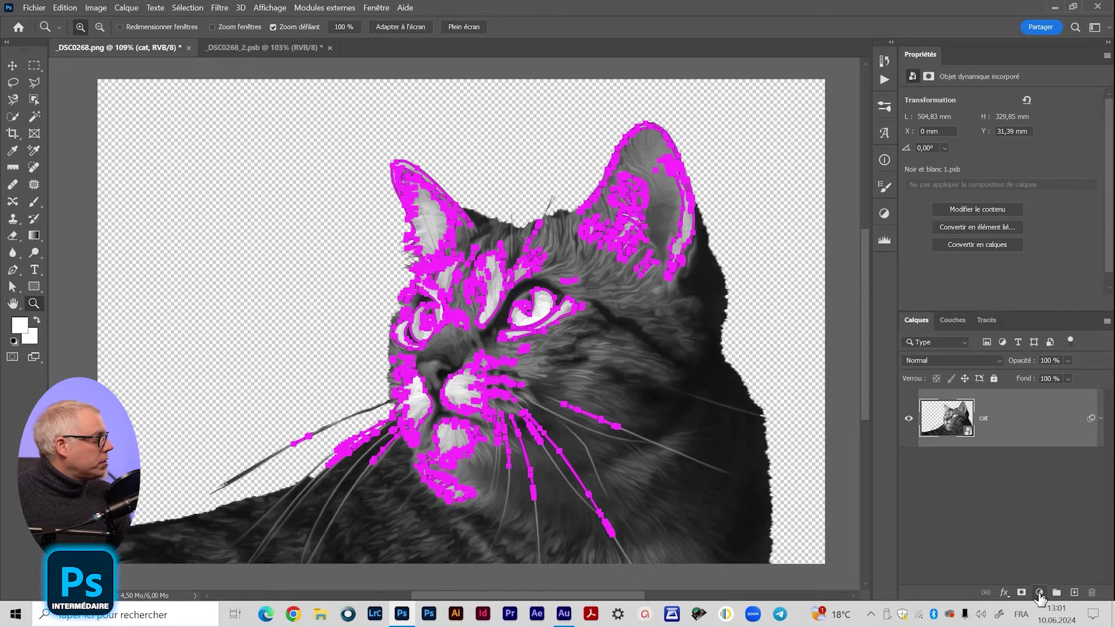
pyautogui.click(1039, 594)
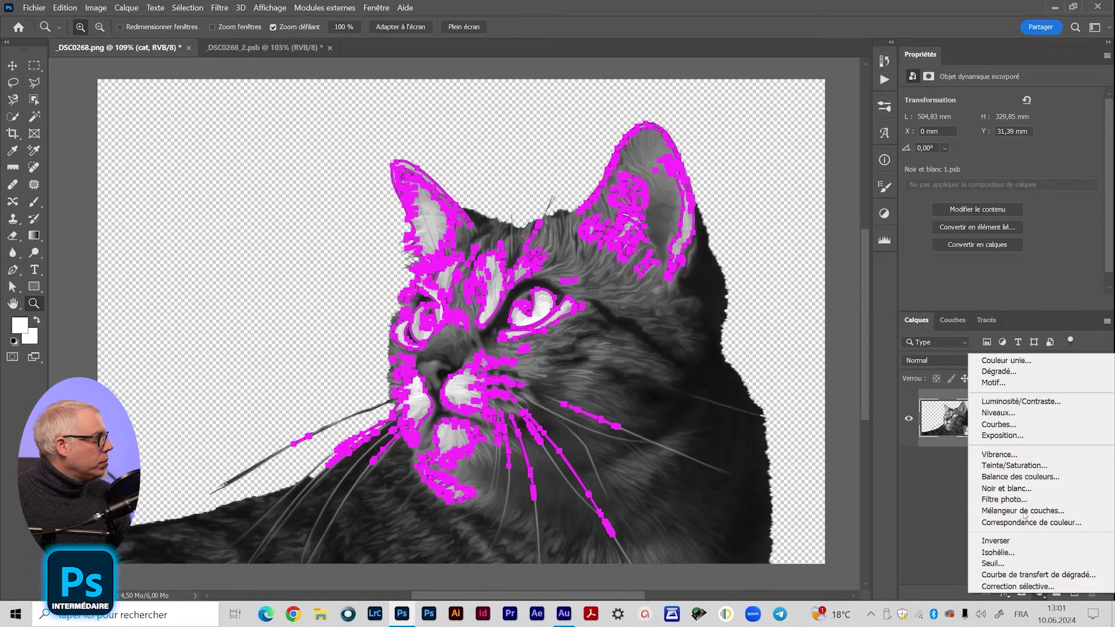
pyautogui.click(1000, 363)
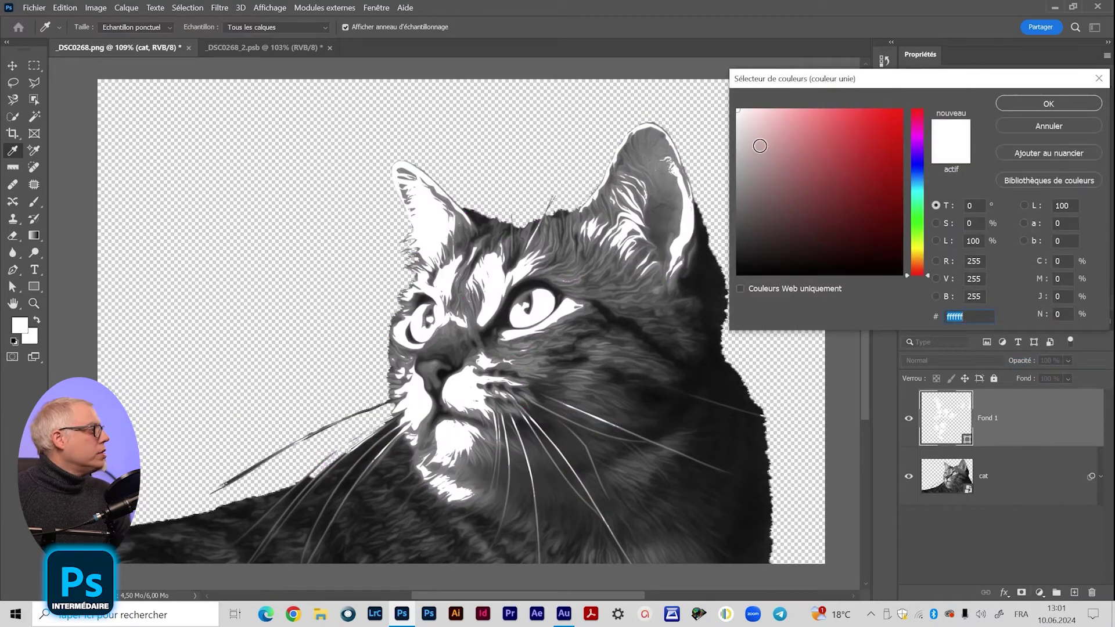
pyautogui.click(917, 173)
pyautogui.moveTo(741, 114); pyautogui.dragTo(755, 117)
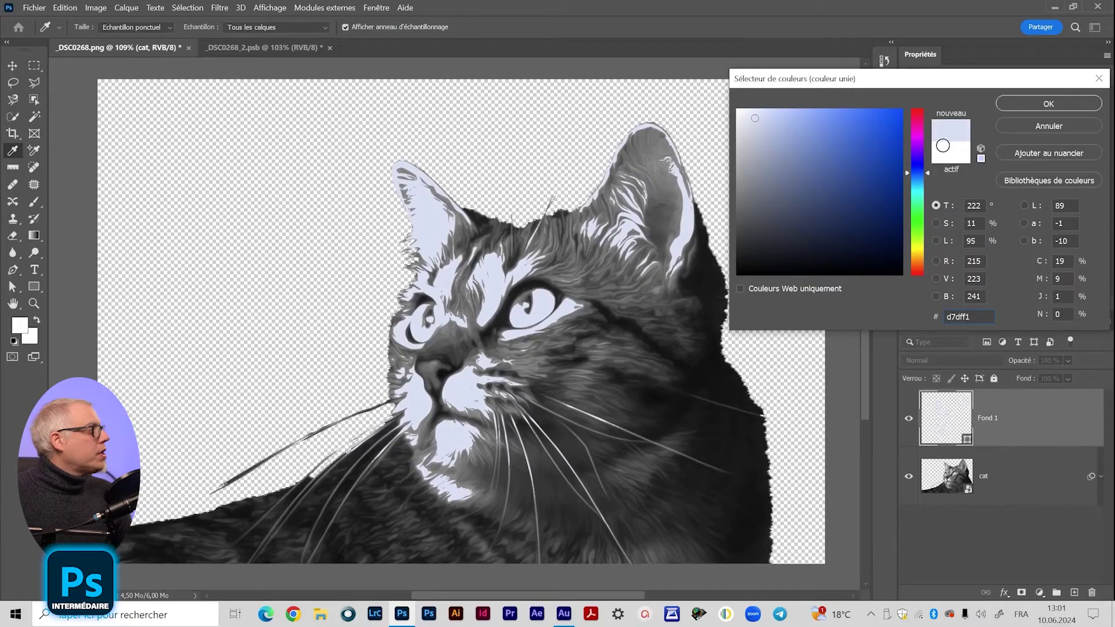
pyautogui.click(1048, 103)
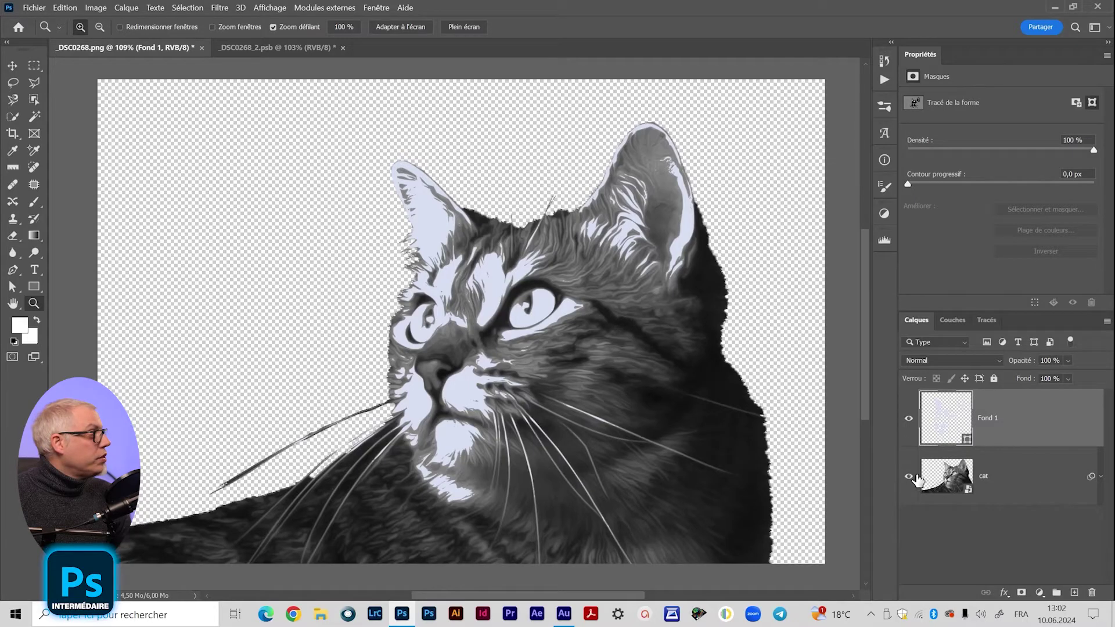
# Hide the cat layer briefly to inspect the pale blue shapes on their own, and show it again.
pyautogui.click(909, 476)
pyautogui.moveTo(464, 324)
pyautogui.mouseDown()
pyautogui.moveTo(501, 321)
pyautogui.moveTo(469, 326)
pyautogui.mouseUp()
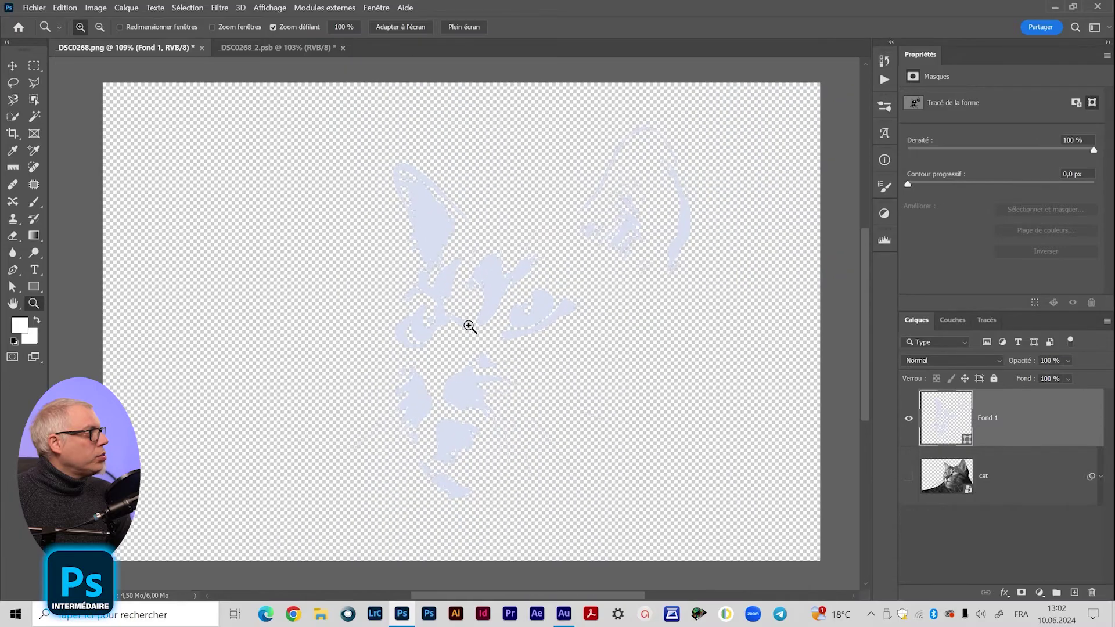
pyautogui.click(909, 476)
# Select the cat layer's dark areas with Plage de couleurs, sampling the dark fur on the cheek with a Tolérance of 83.
pyautogui.click(950, 480)
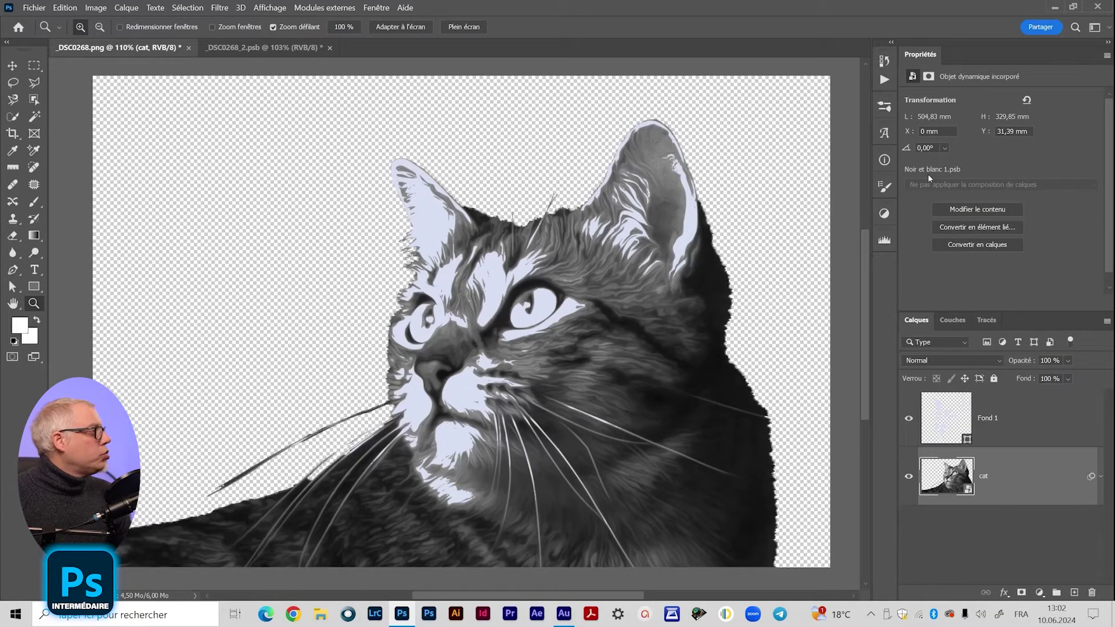
pyautogui.click(187, 8)
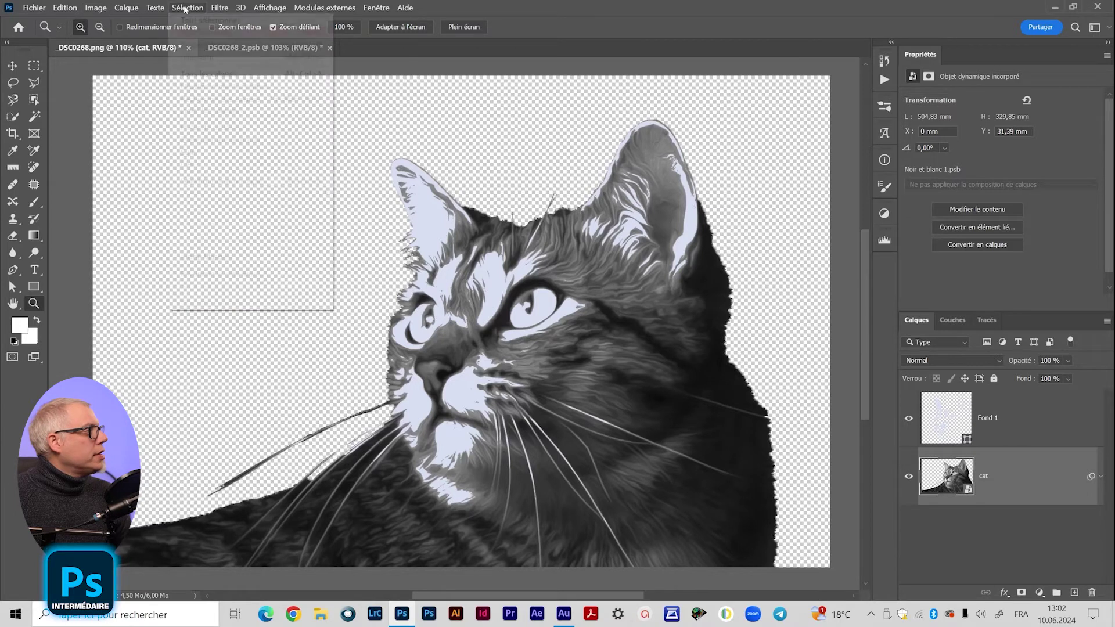
pyautogui.click(213, 127)
pyautogui.moveTo(814, 81); pyautogui.dragTo(808, 233)
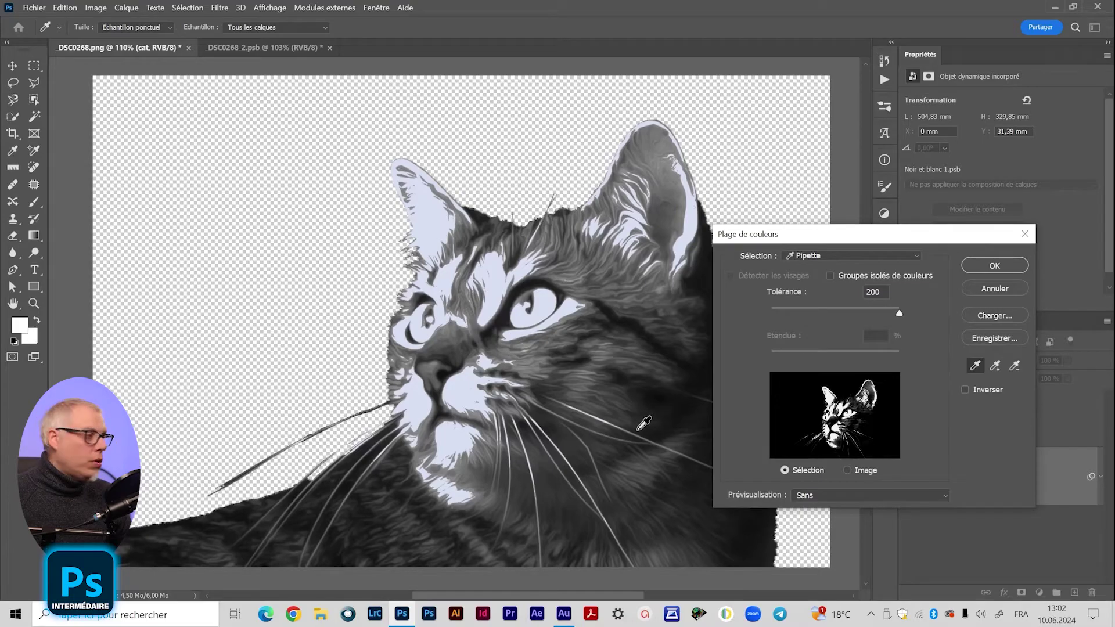
pyautogui.click(667, 396)
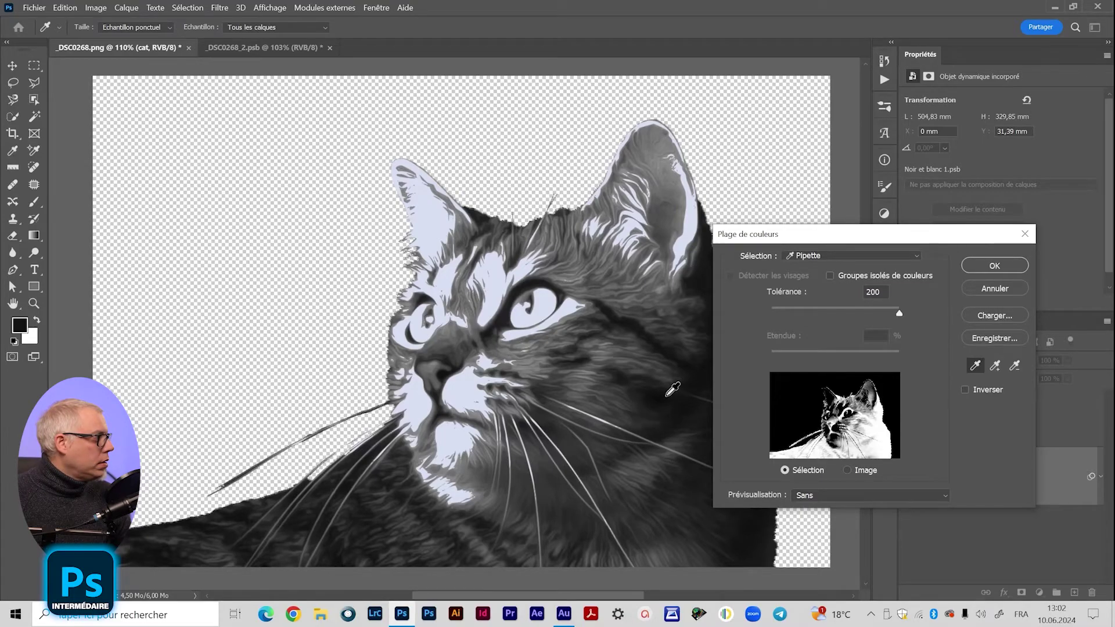
pyautogui.moveTo(904, 305); pyautogui.dragTo(803, 312)
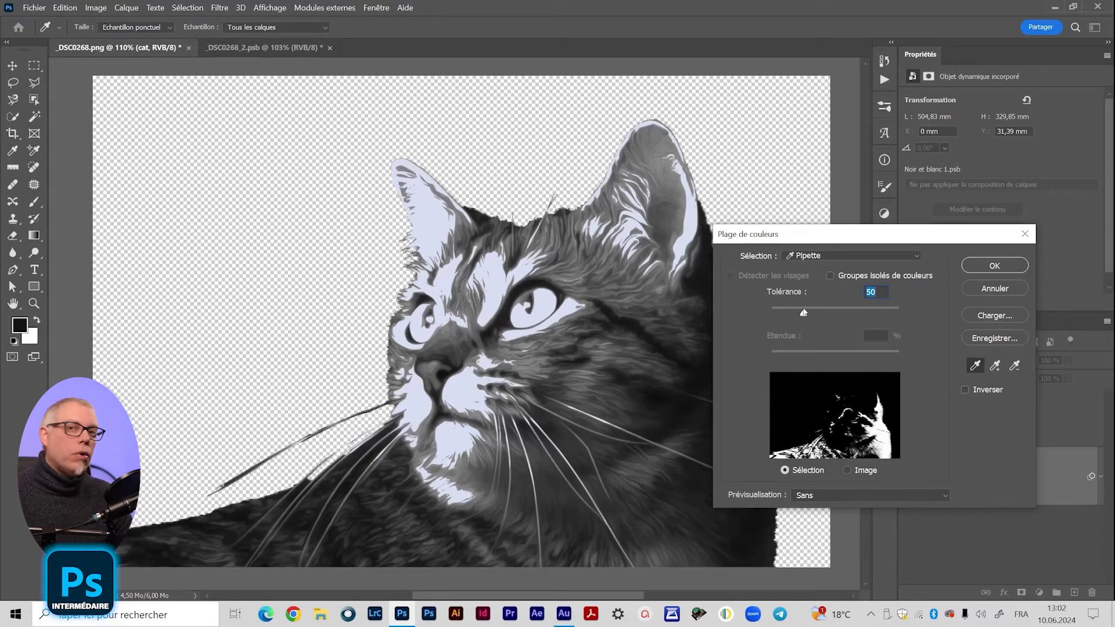
pyautogui.moveTo(803, 313); pyautogui.dragTo(810, 312)
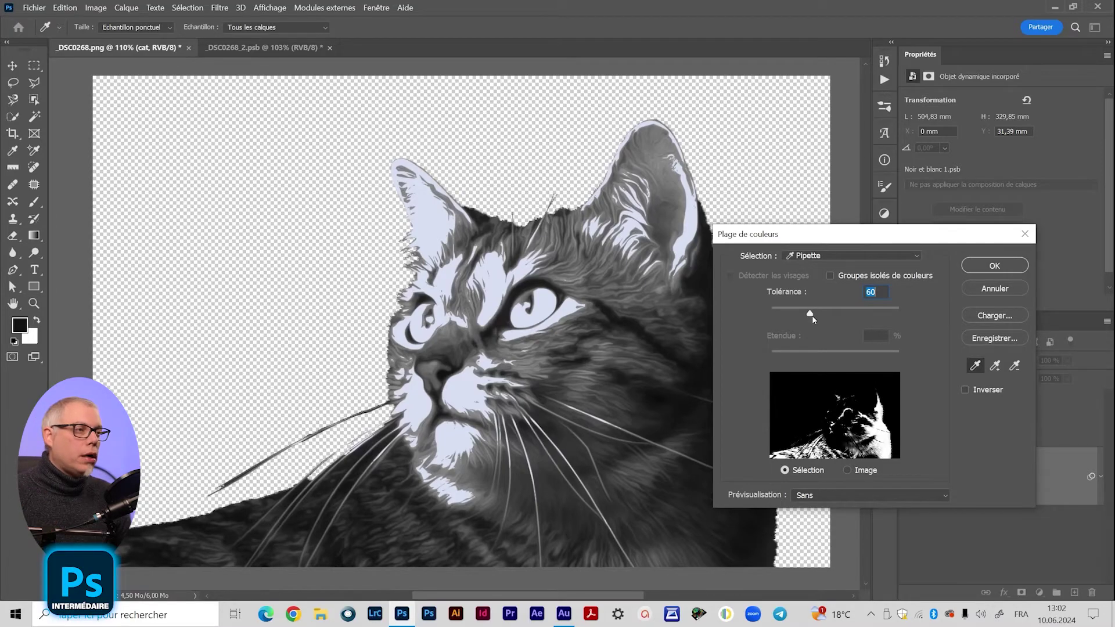
pyautogui.moveTo(811, 315); pyautogui.dragTo(827, 315)
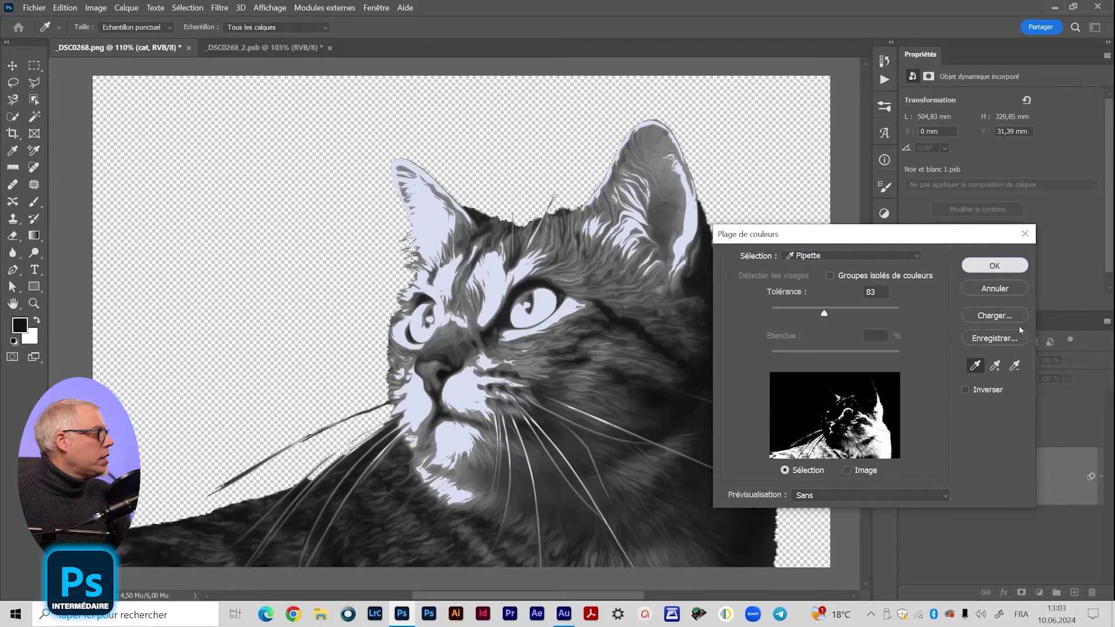
pyautogui.click(994, 266)
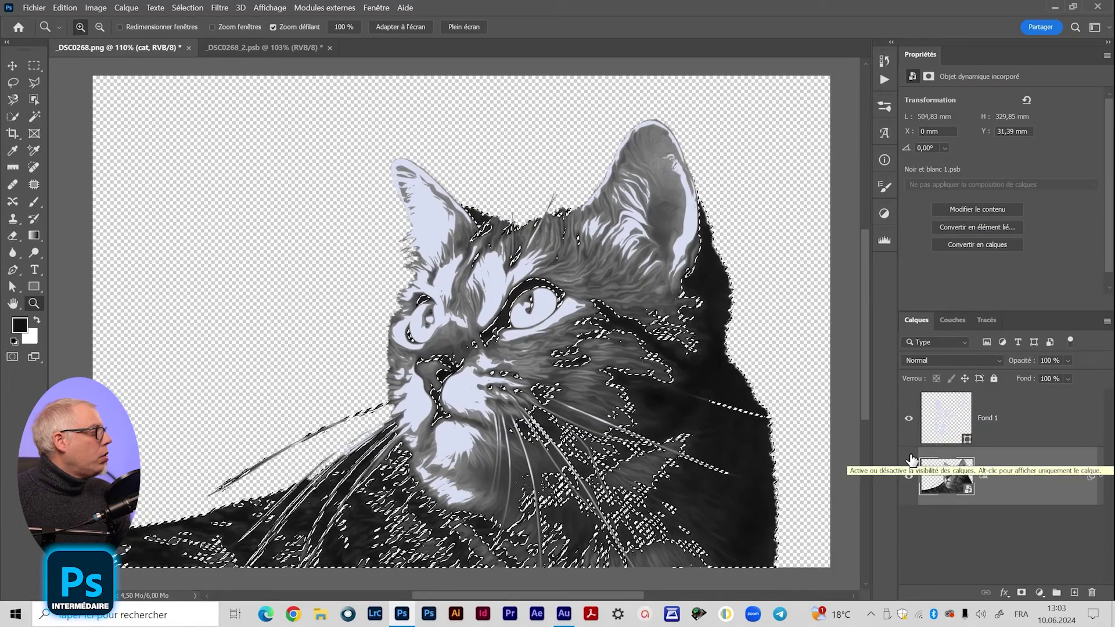
# Convert the dark-area selection into a work path separate from claire and save it under the name foncé.
pyautogui.click(987, 321)
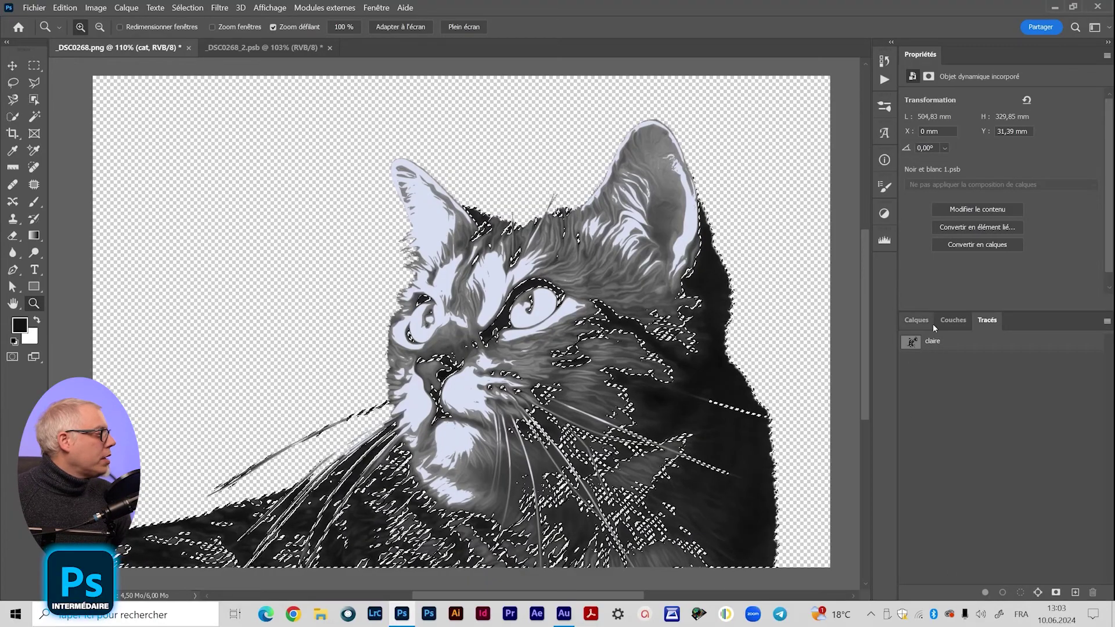
pyautogui.click(951, 344)
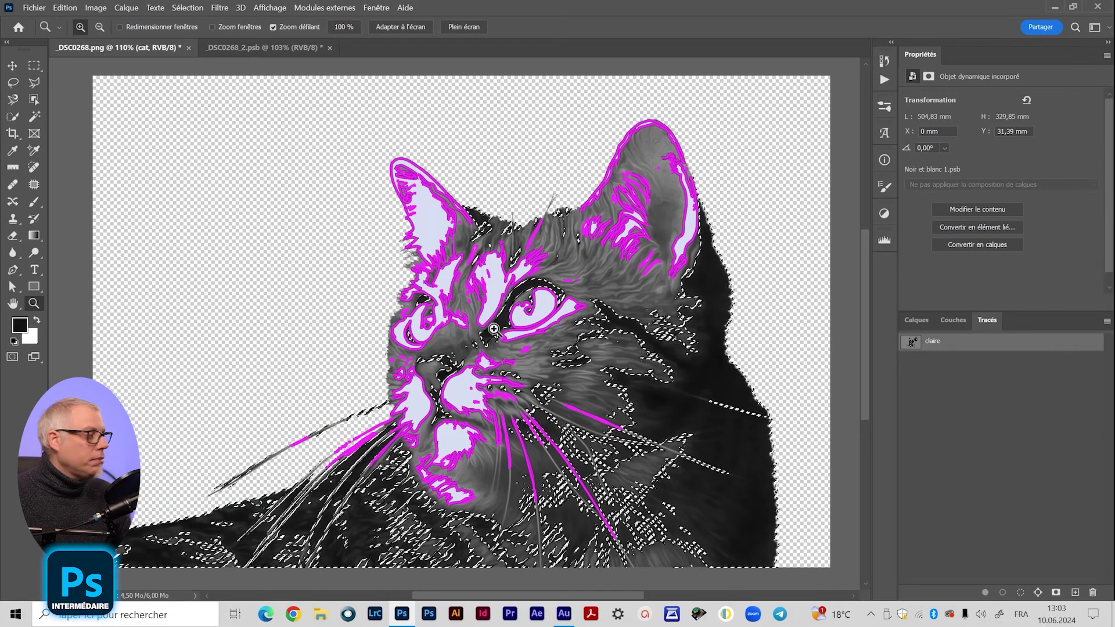
pyautogui.click(938, 416)
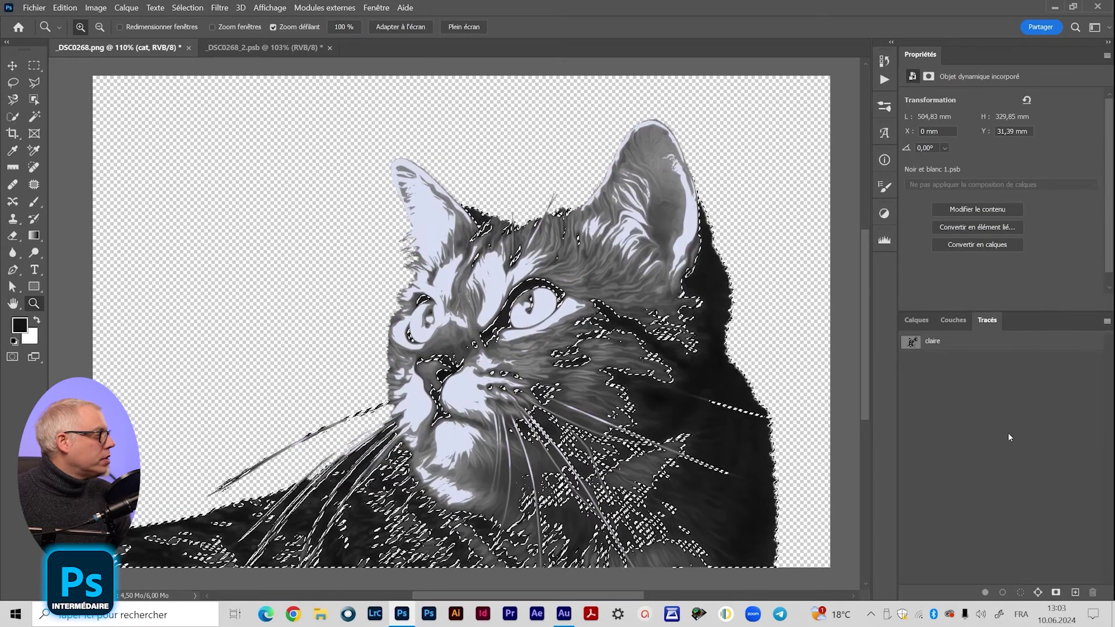
pyautogui.click(1037, 592)
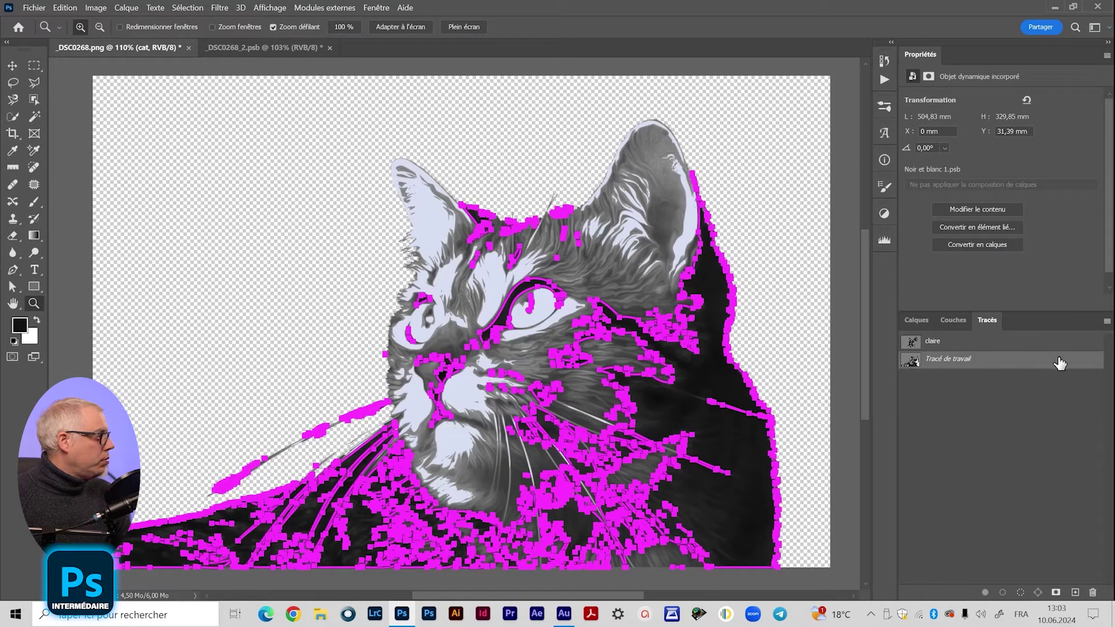
pyautogui.doubleClick(955, 360)
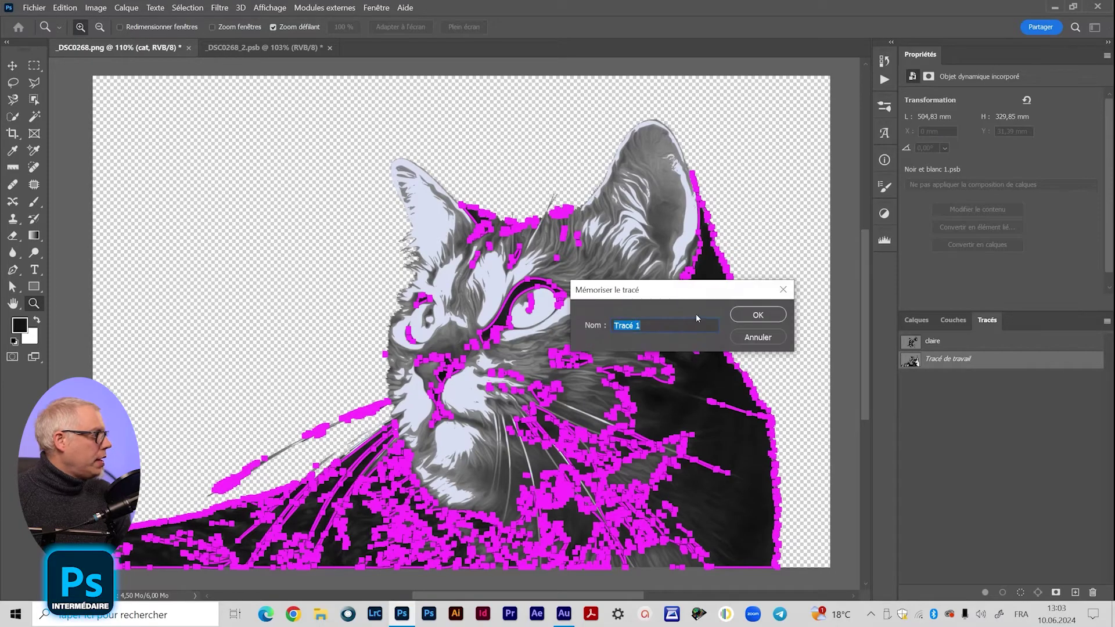
pyautogui.write('foncé')
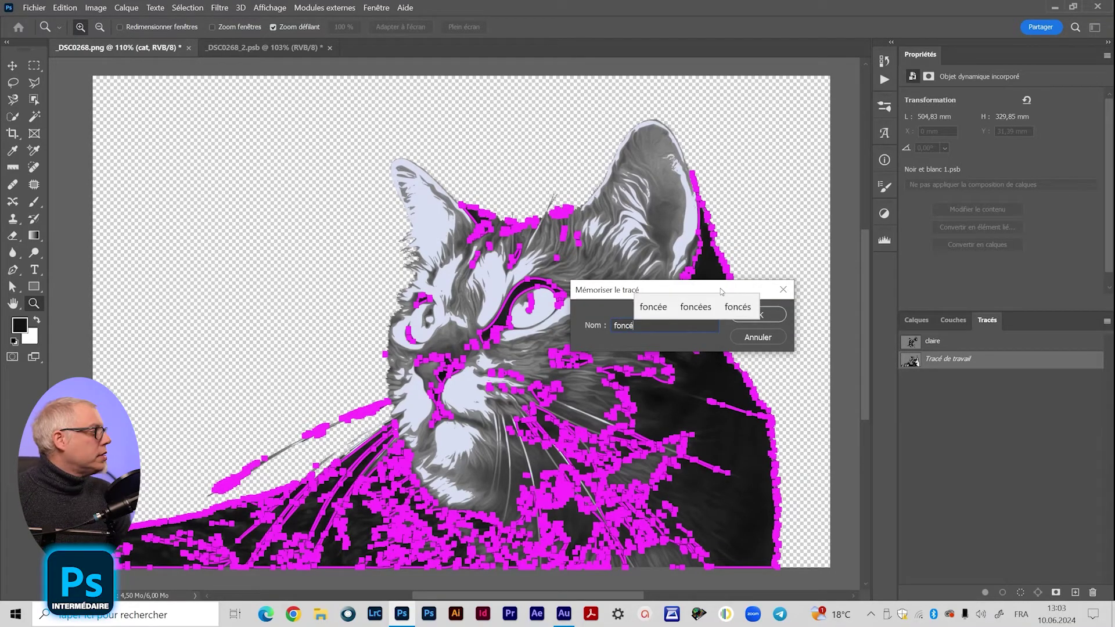
pyautogui.click(785, 313)
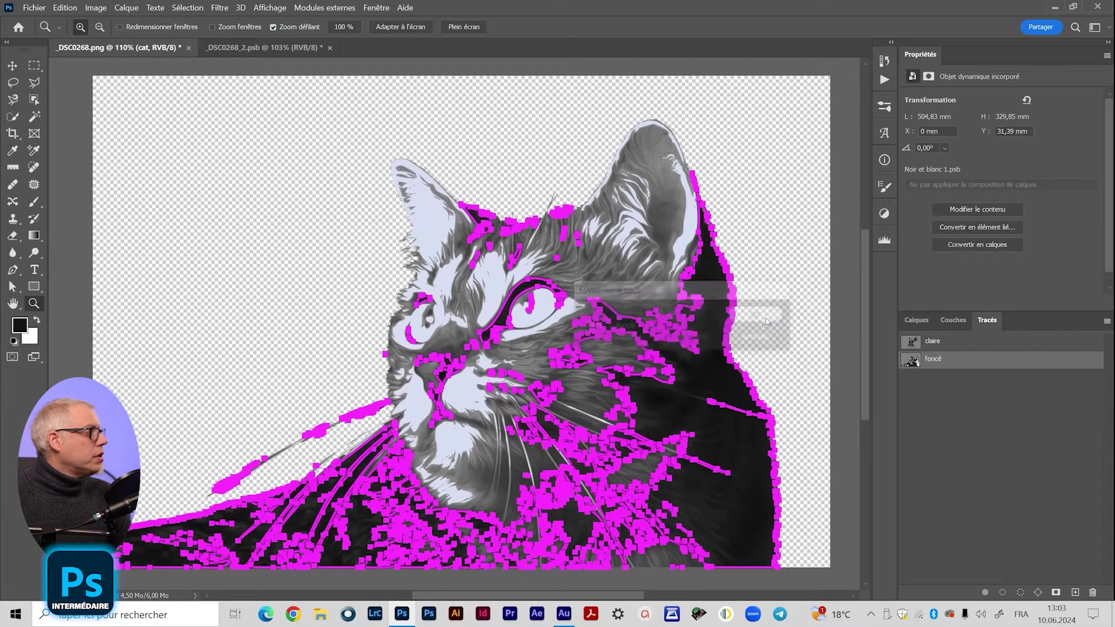
# Compare the outlines of the claire and foncé paths on the cat.
pyautogui.click(940, 383)
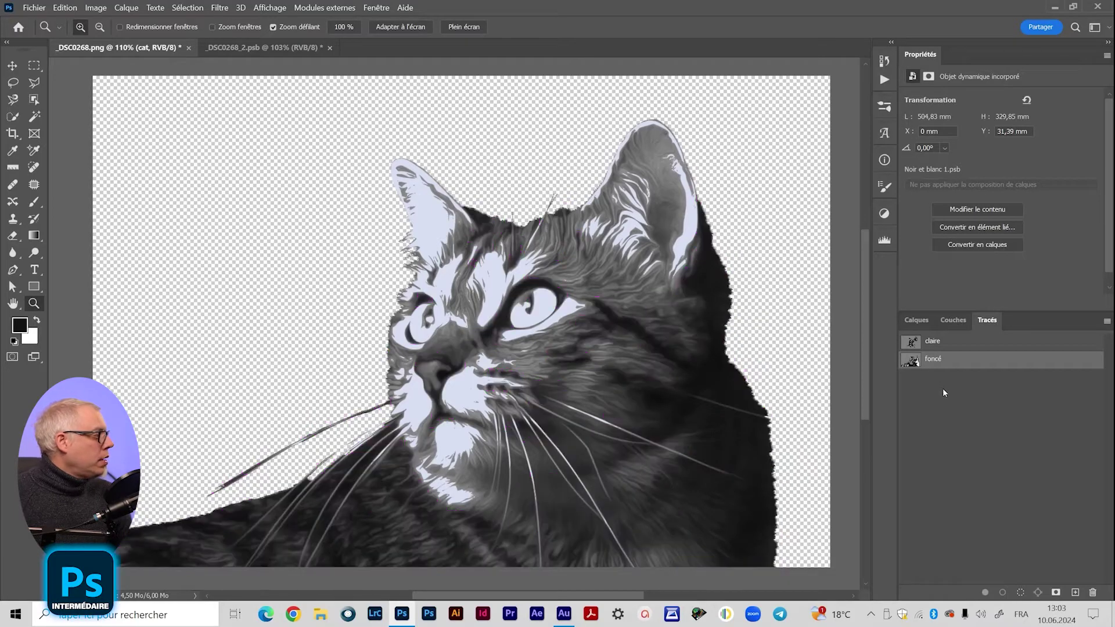
pyautogui.click(923, 347)
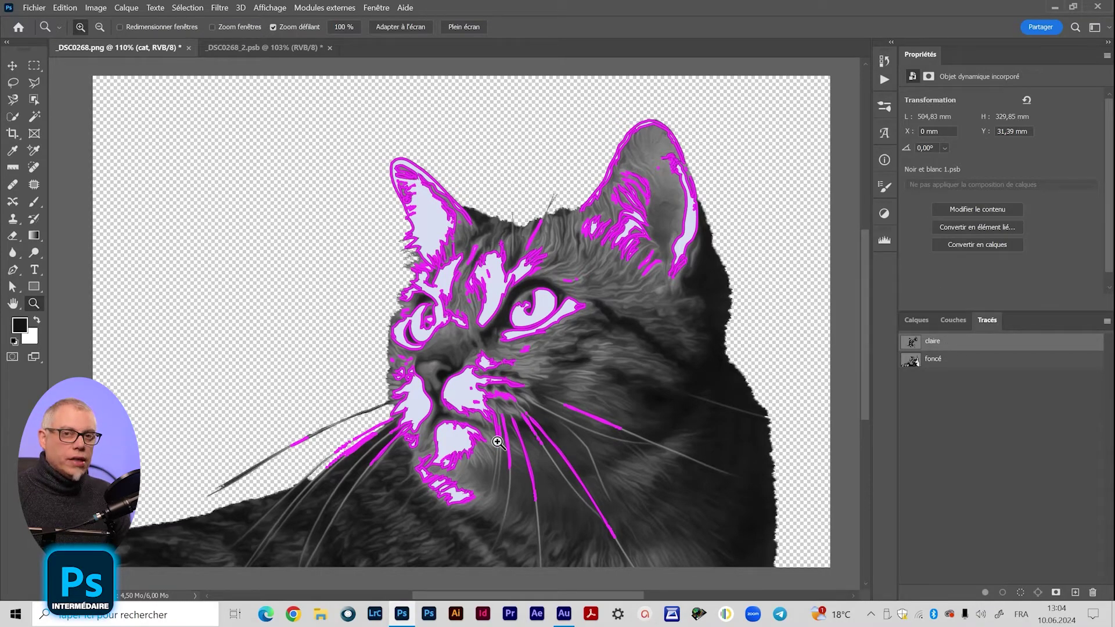
pyautogui.click(954, 364)
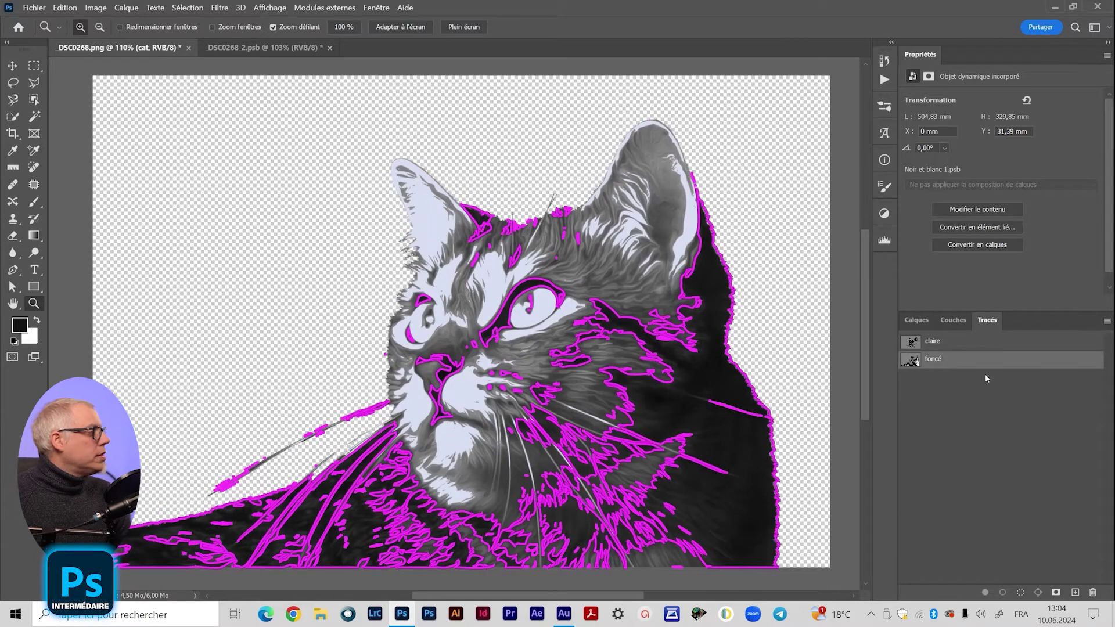
pyautogui.click(950, 344)
# Create a Couleur unie fill layer from the foncé path, directly above the cat layer, in dark blue #1a2435.
pyautogui.click(949, 362)
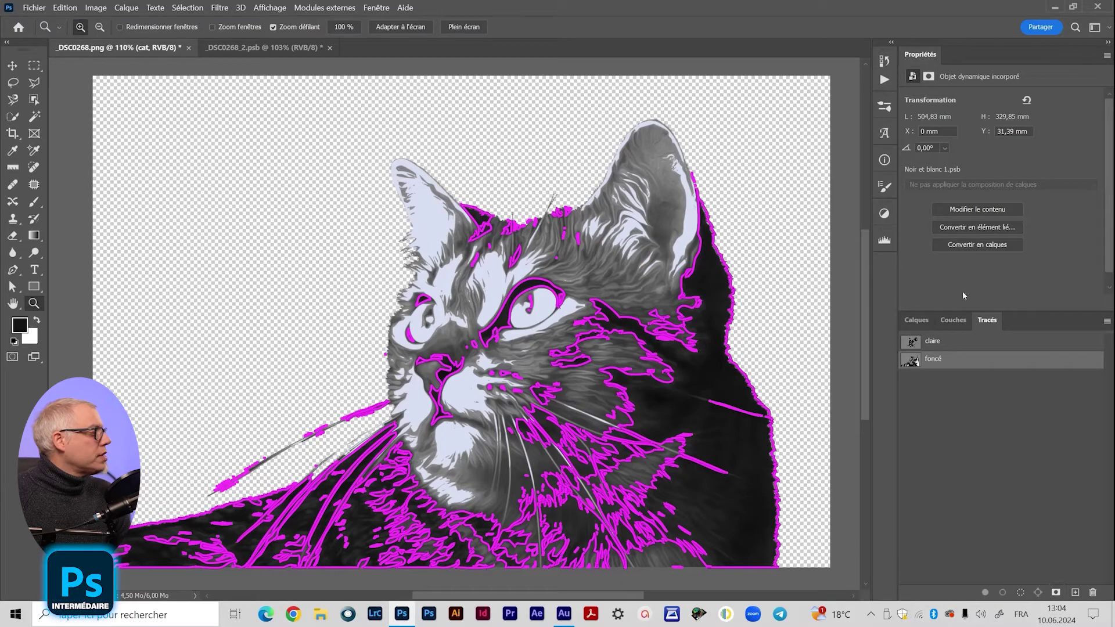
pyautogui.click(918, 320)
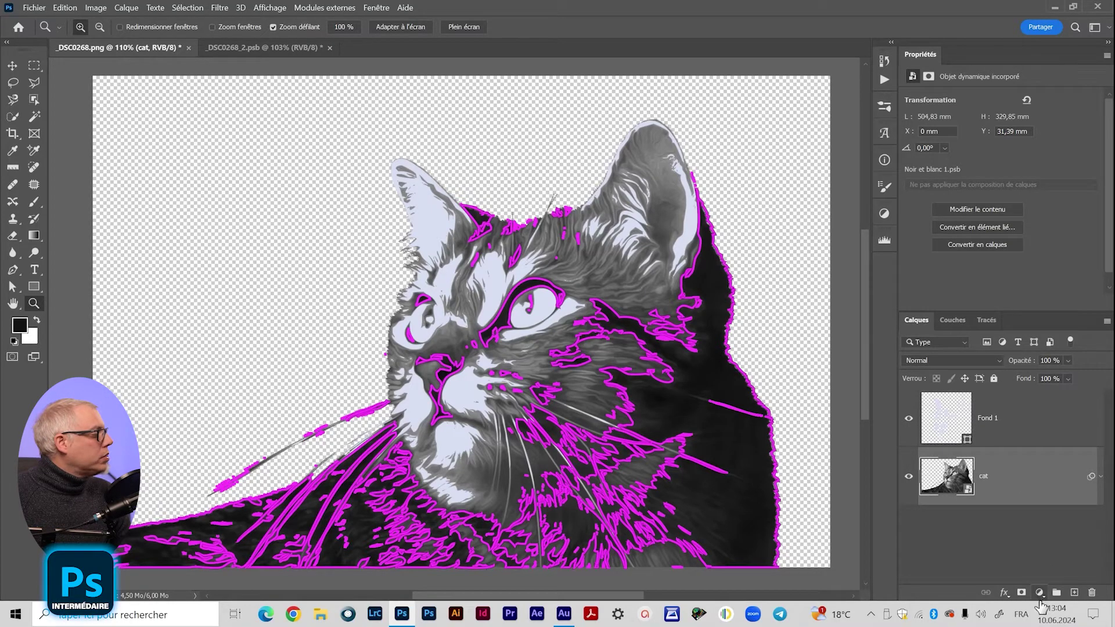
pyautogui.click(1038, 592)
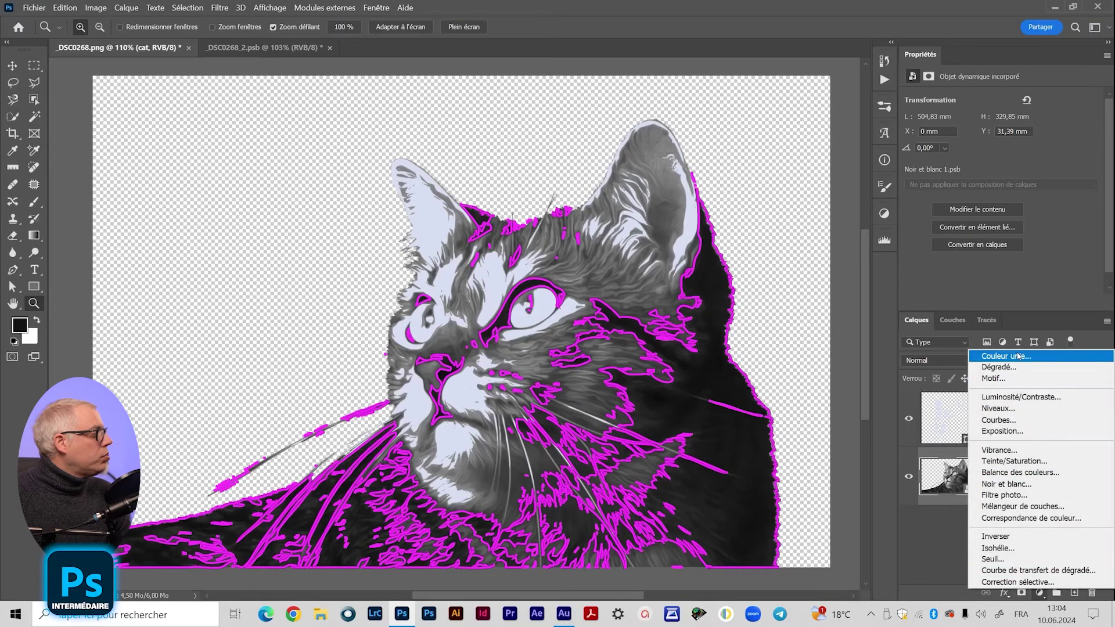
pyautogui.click(1017, 356)
pyautogui.write('17181a')
pyautogui.moveTo(786, 255)
pyautogui.mouseDown()
pyautogui.moveTo(834, 221)
pyautogui.moveTo(809, 252)
pyautogui.moveTo(823, 240)
pyautogui.mouseUp()
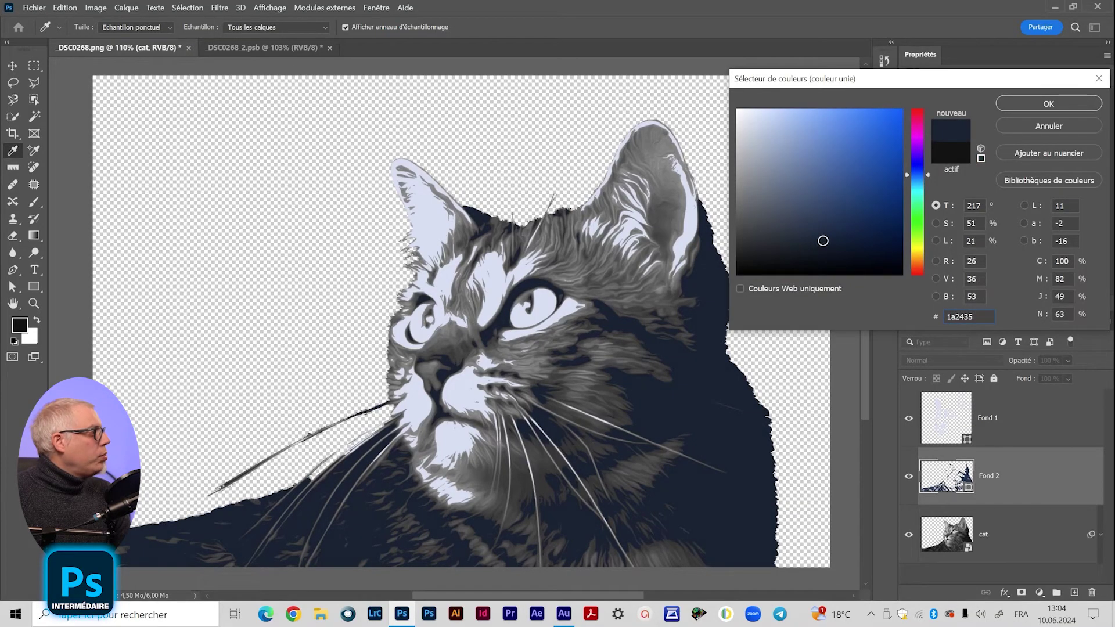
pyautogui.click(1044, 107)
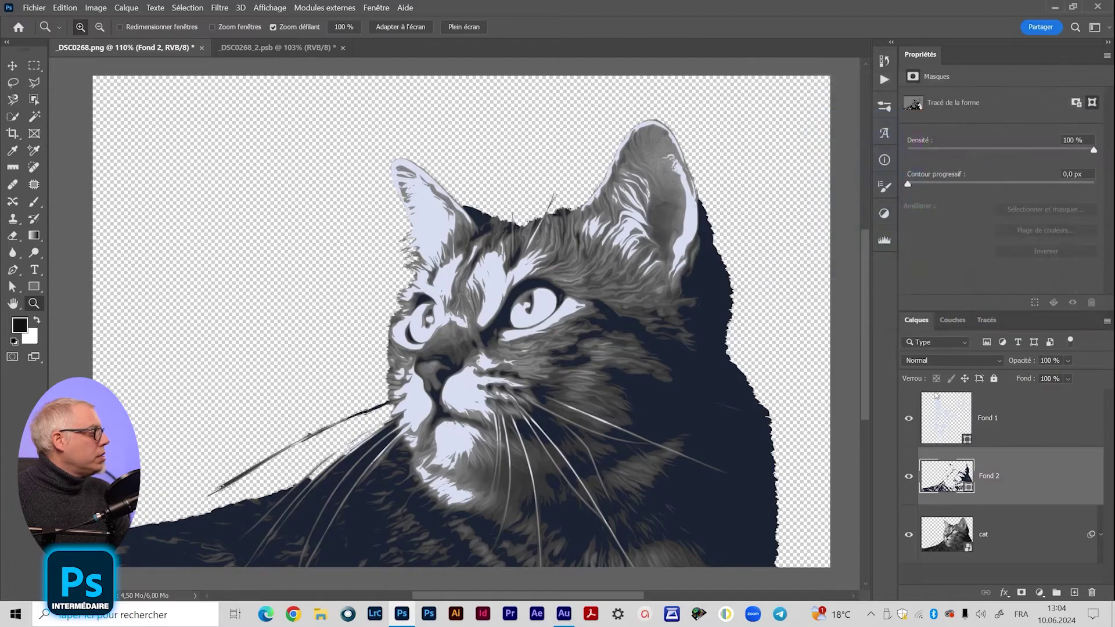
# Hide the cat layer and toggle the Fond 1 layer's visibility to compare the light and dark shapes.
pyautogui.click(908, 539)
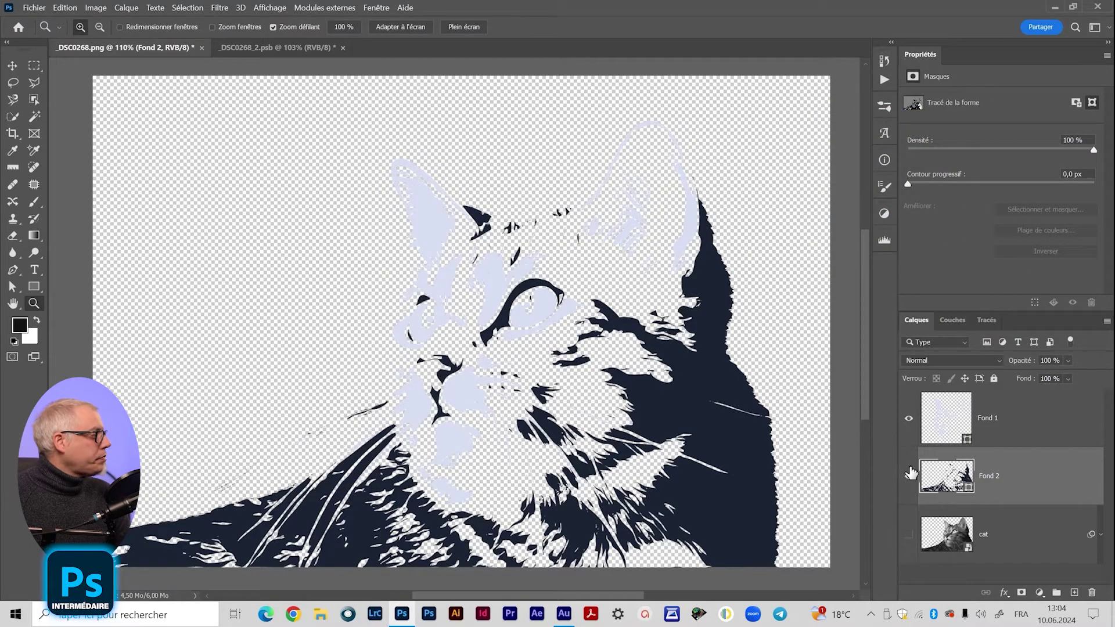
pyautogui.click(909, 418)
pyautogui.click(909, 418)
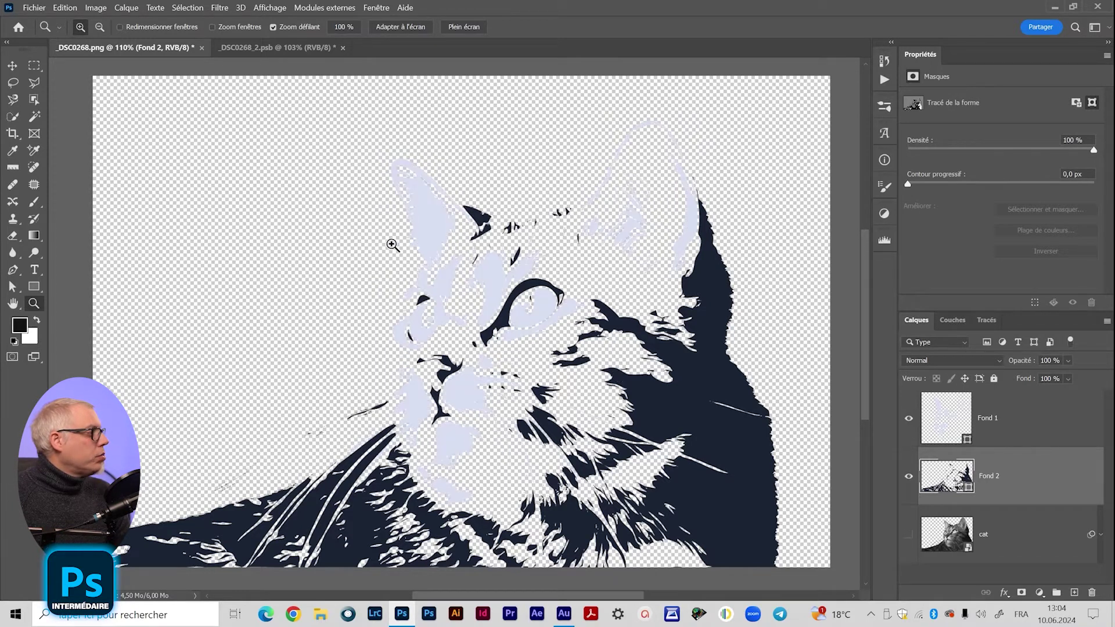
pyautogui.click(909, 418)
pyautogui.click(908, 418)
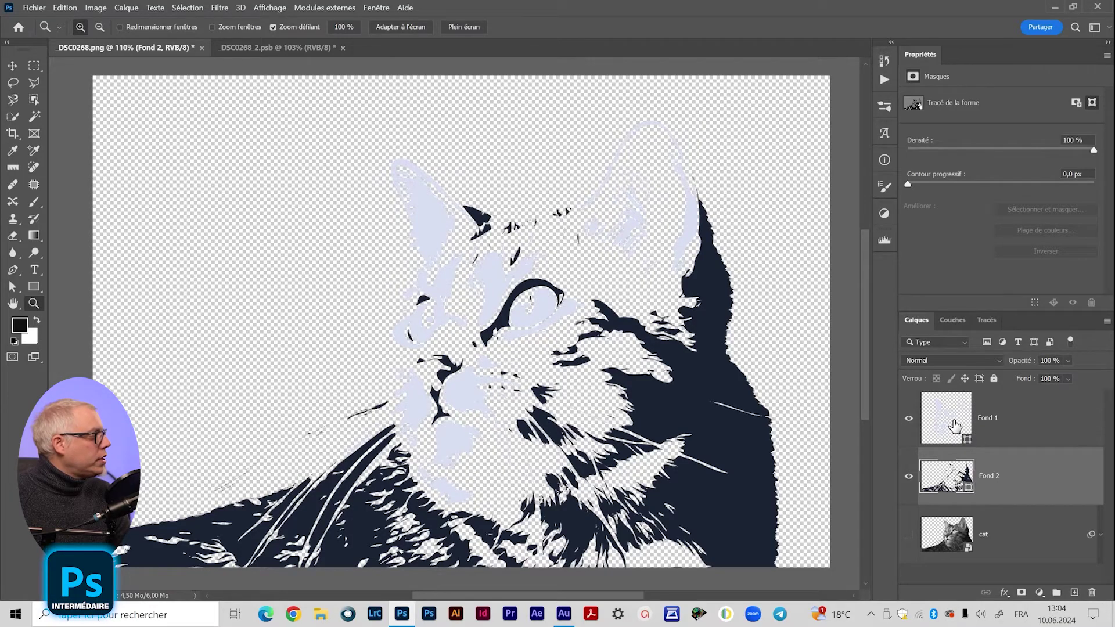
# Recolour the Fond 1 fill layer from pale lavender to light blue #9dd7ef.
pyautogui.doubleClick(966, 444)
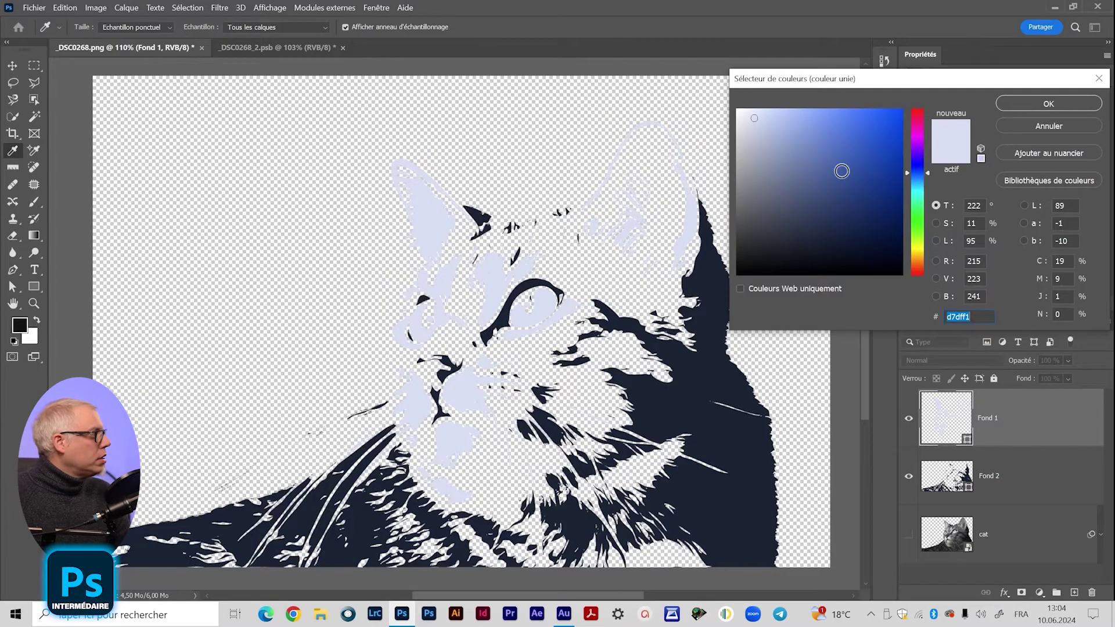
pyautogui.click(916, 205)
pyautogui.moveTo(775, 117)
pyautogui.mouseDown()
pyautogui.moveTo(803, 119)
pyautogui.moveTo(794, 120)
pyautogui.mouseUp()
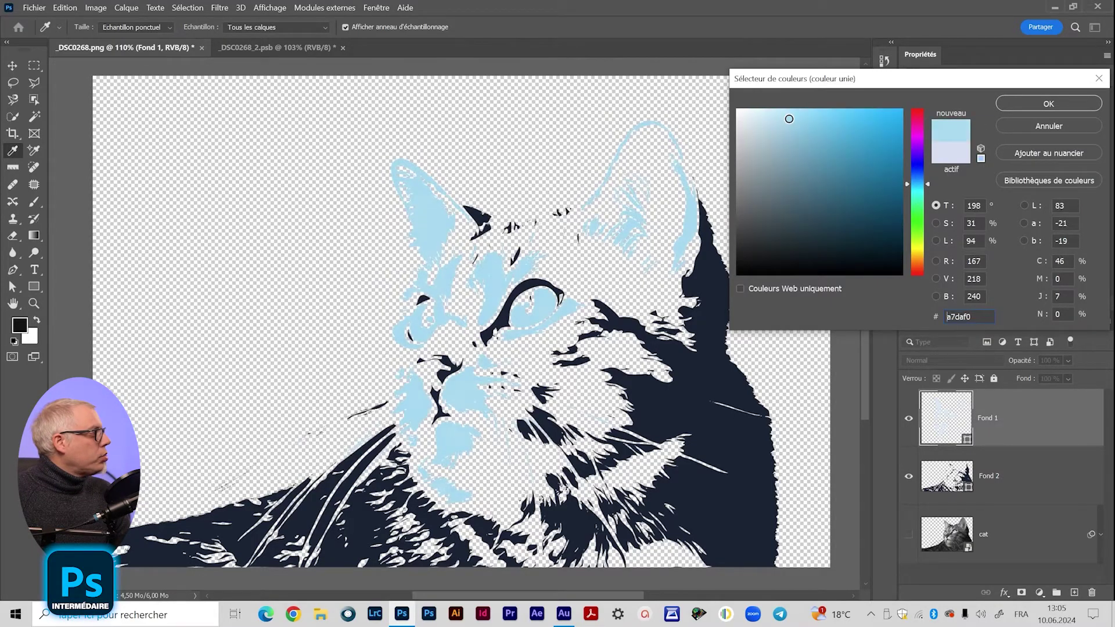
pyautogui.click(1079, 103)
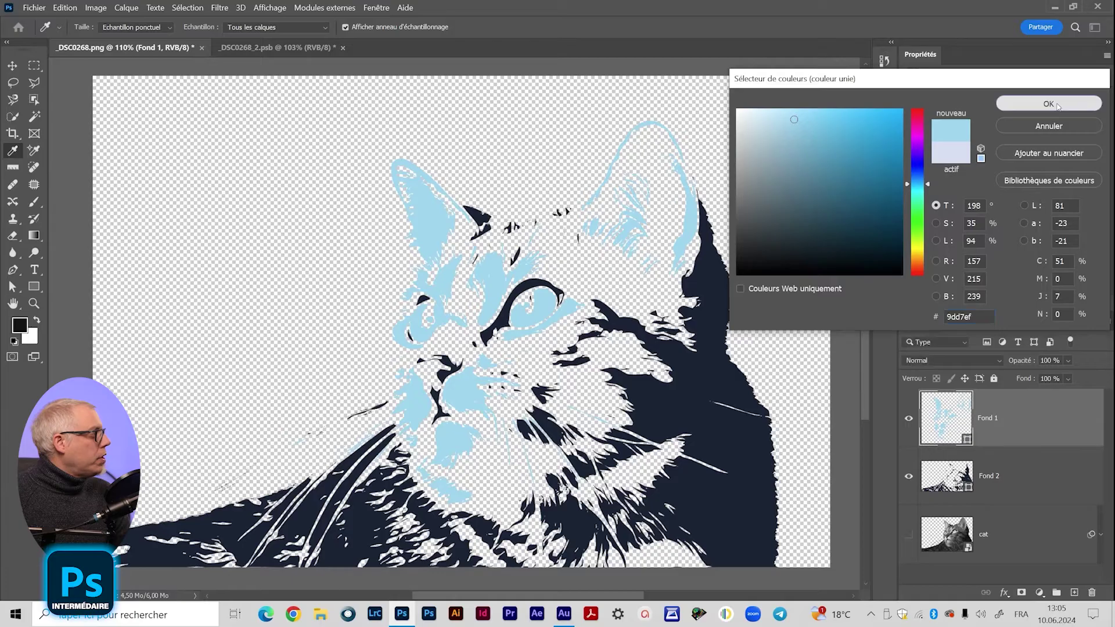
# Toggle the Fond 2 layer's visibility to check which parts of the cat the dark shapes cover.
pyautogui.click(941, 483)
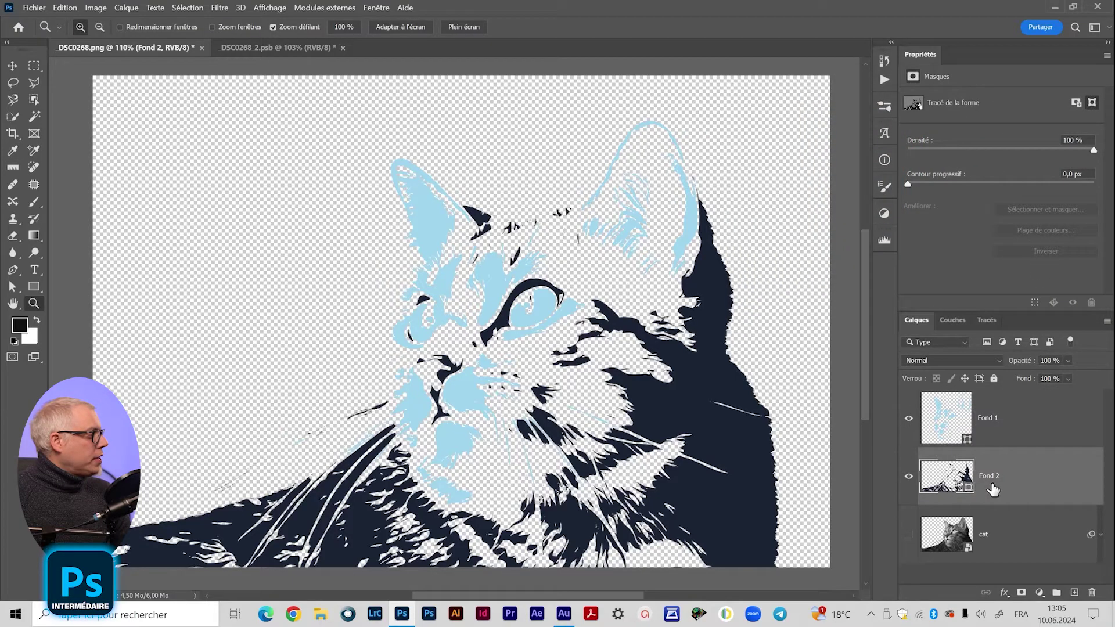
pyautogui.click(909, 477)
pyautogui.click(909, 476)
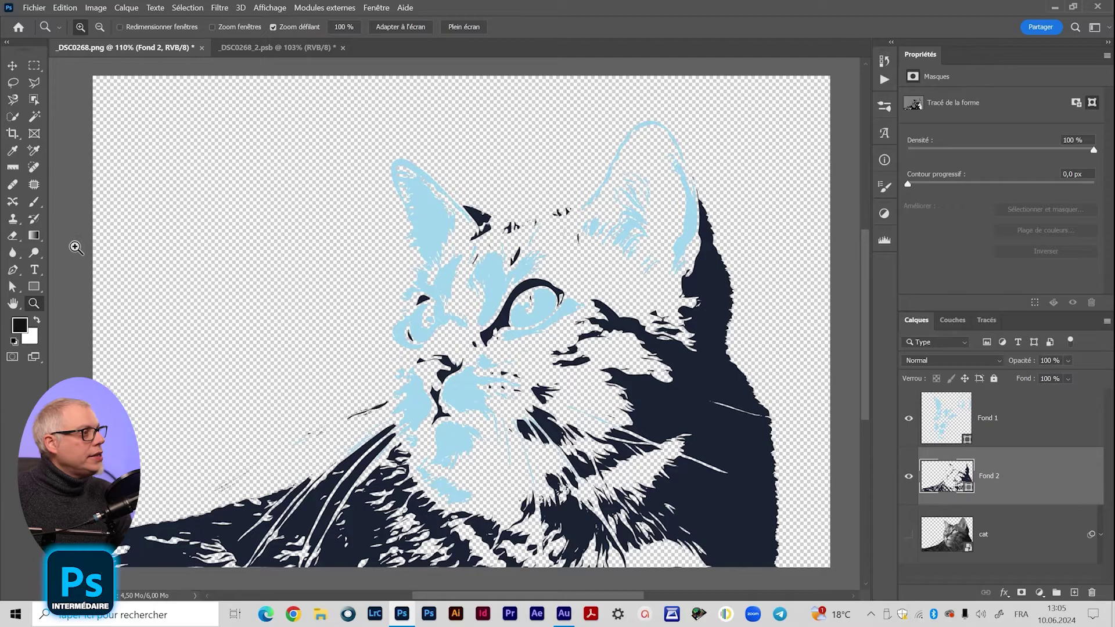
# Try reshaping the dark Fond 2 shape by pulling its anchor points outward along the edge behind the cat's ear.
pyautogui.click(20, 288)
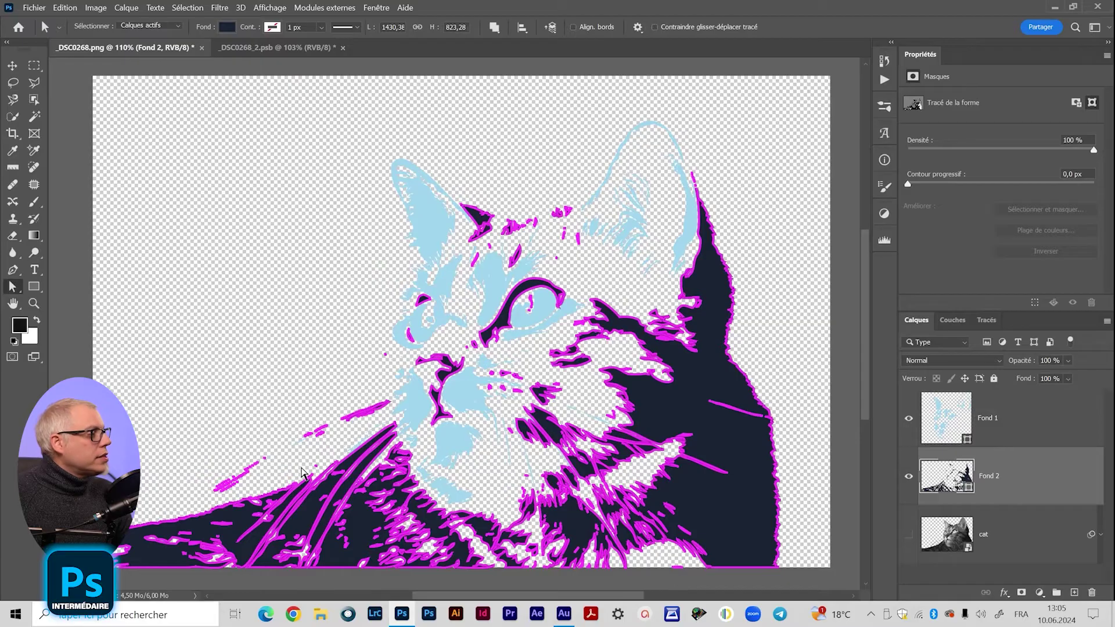
pyautogui.click(718, 256)
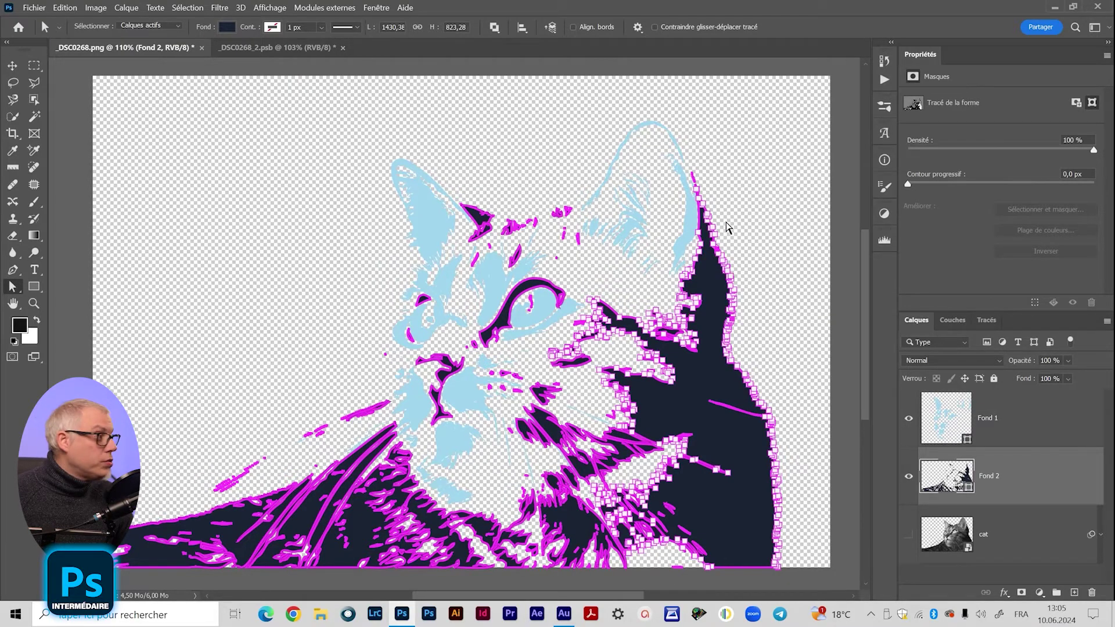
pyautogui.scroll(5, 728, 227)
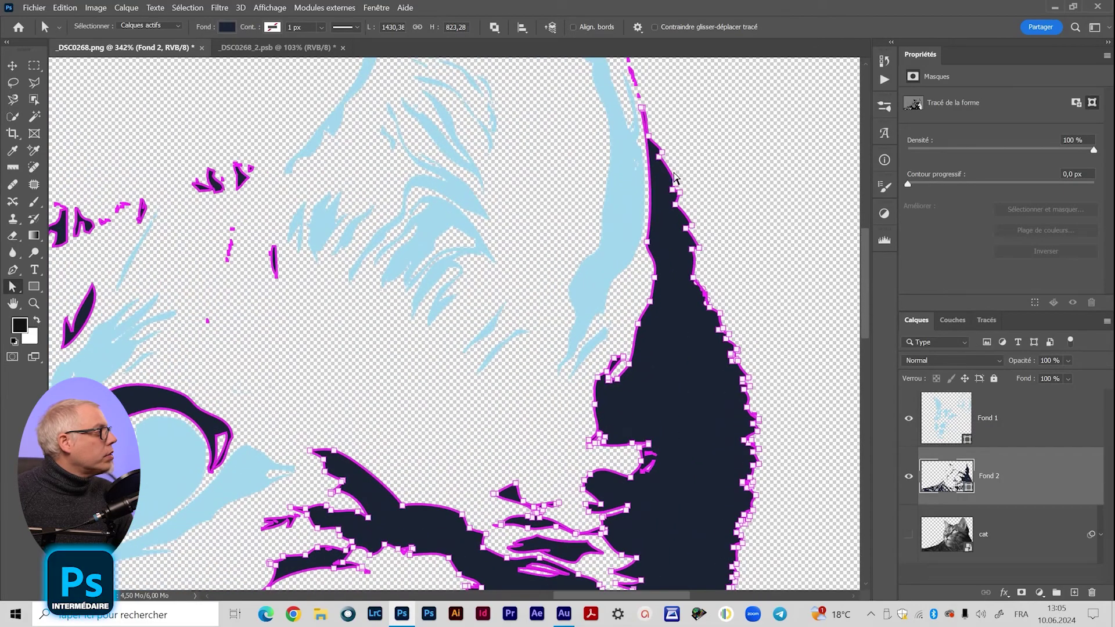
pyautogui.moveTo(682, 195); pyautogui.dragTo(758, 167)
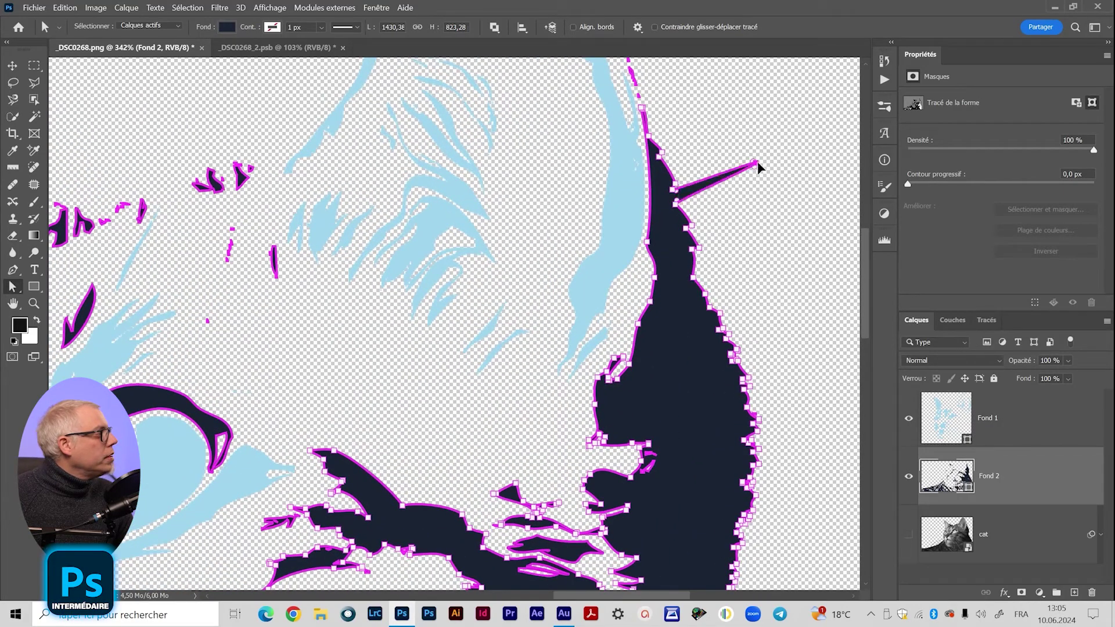
pyautogui.moveTo(676, 202); pyautogui.dragTo(741, 220)
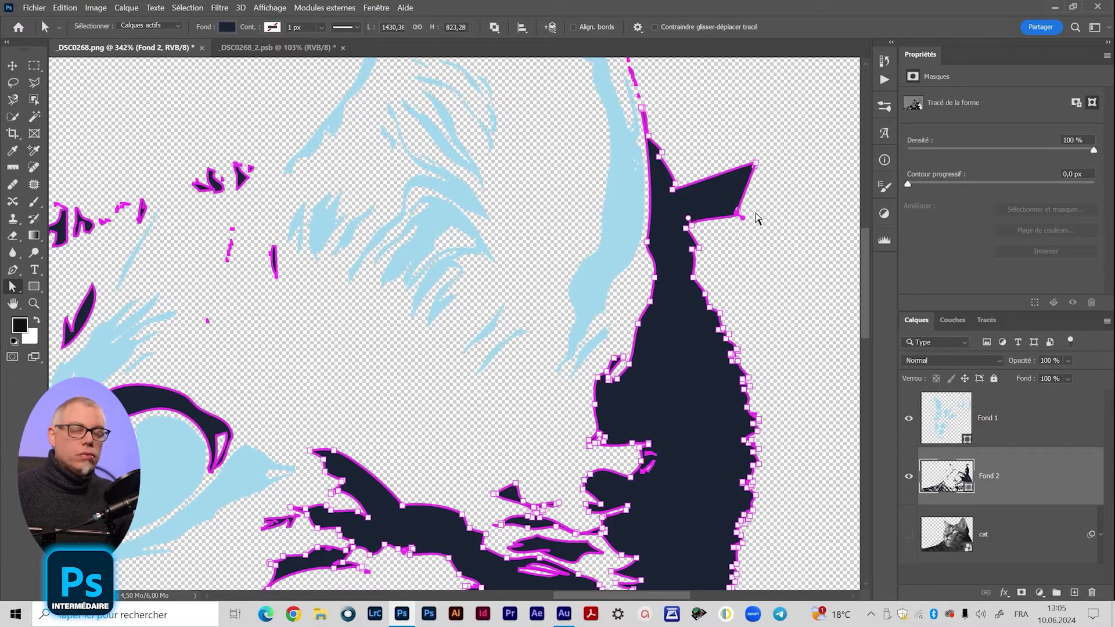
pyautogui.moveTo(743, 220); pyautogui.dragTo(737, 176)
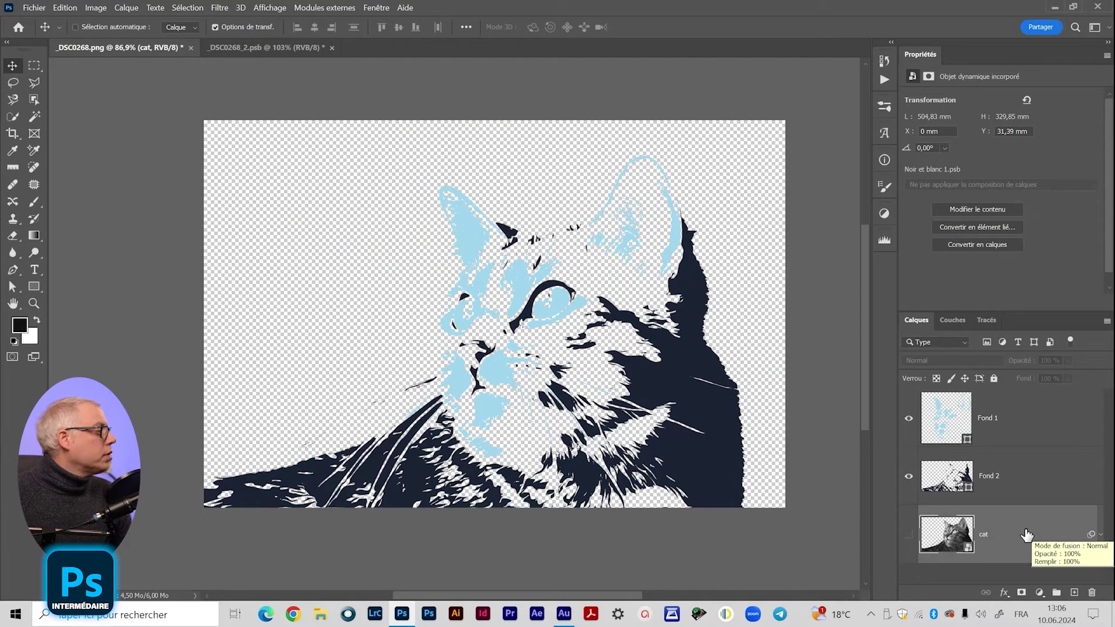
# Show the cat layer and select its mid-grey fur tones with Plage de couleurs at a tolerance of 101.
pyautogui.click(909, 534)
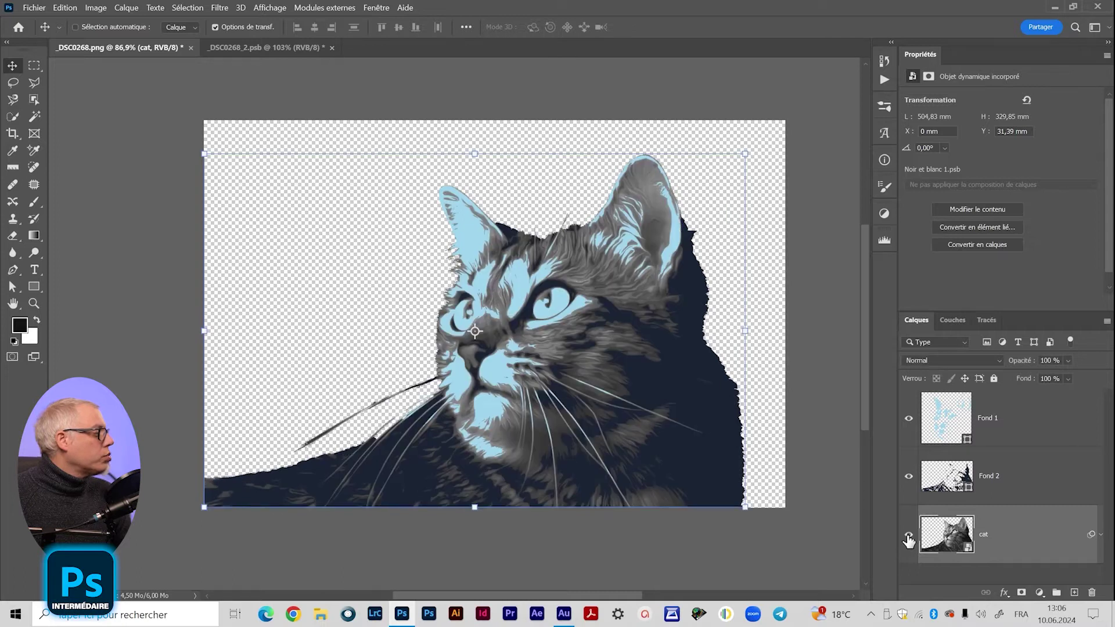
pyautogui.click(187, 8)
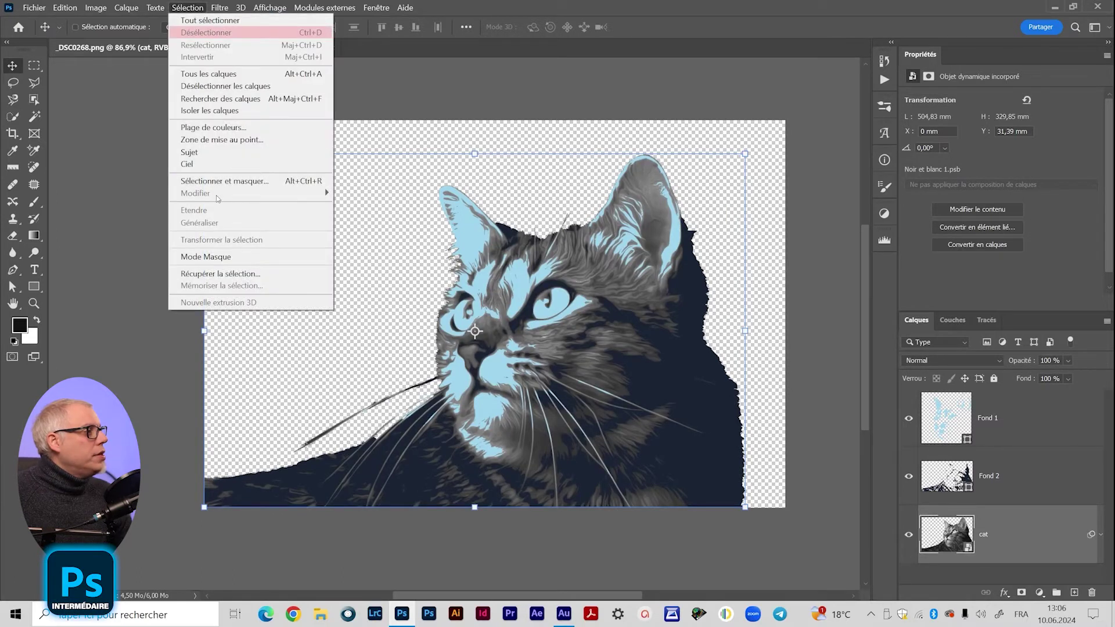
pyautogui.click(210, 129)
pyautogui.moveTo(872, 239); pyautogui.dragTo(868, 105)
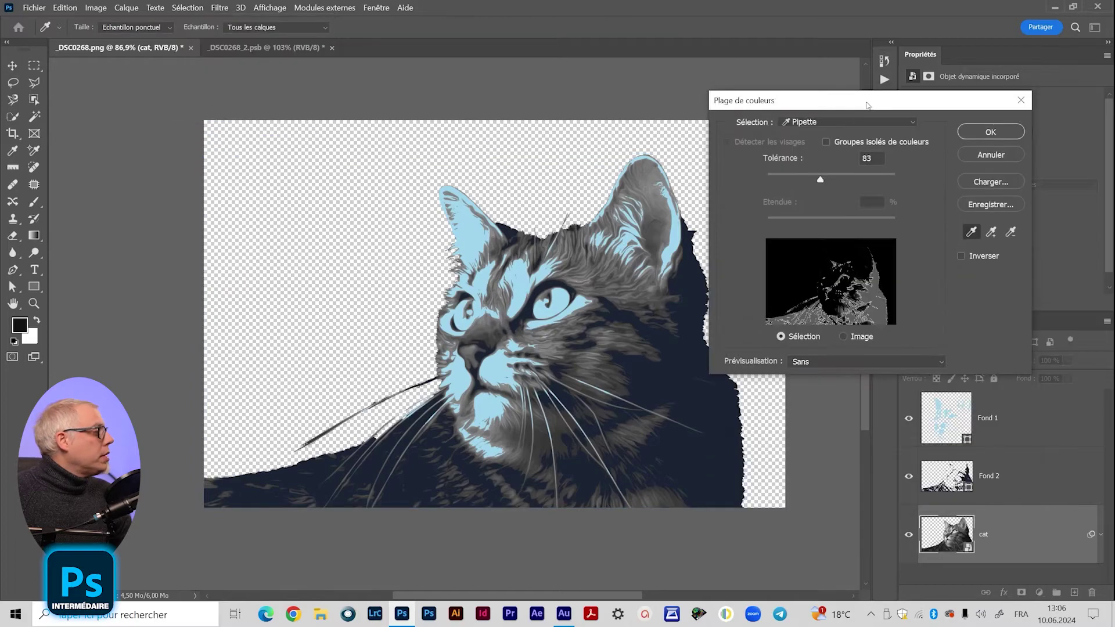
pyautogui.click(601, 336)
pyautogui.moveTo(828, 179); pyautogui.dragTo(836, 179)
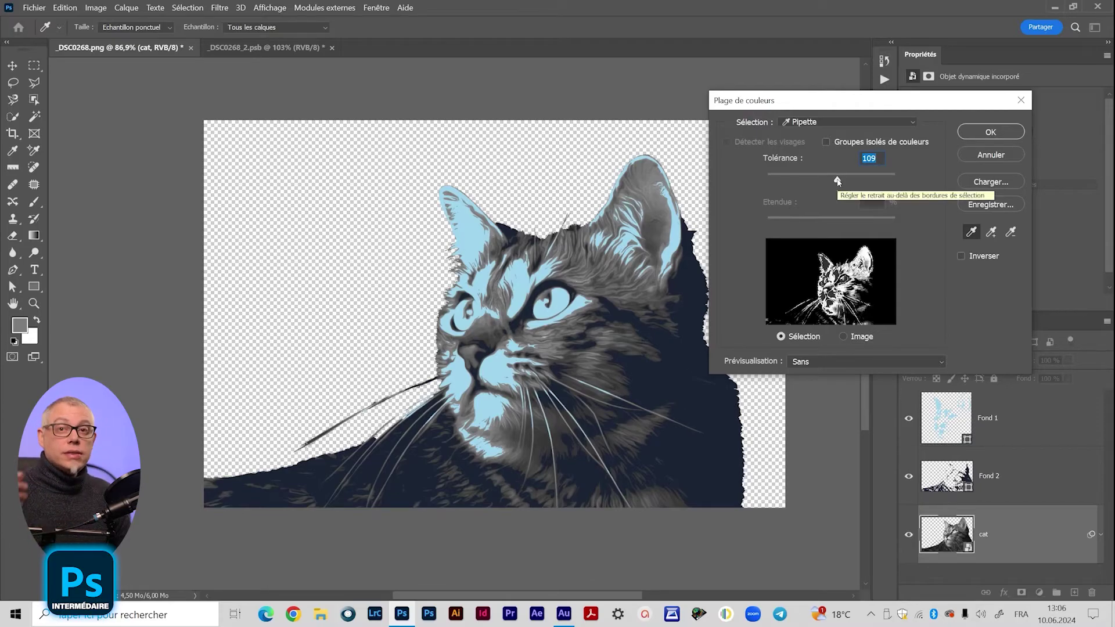
pyautogui.moveTo(837, 181); pyautogui.dragTo(790, 181)
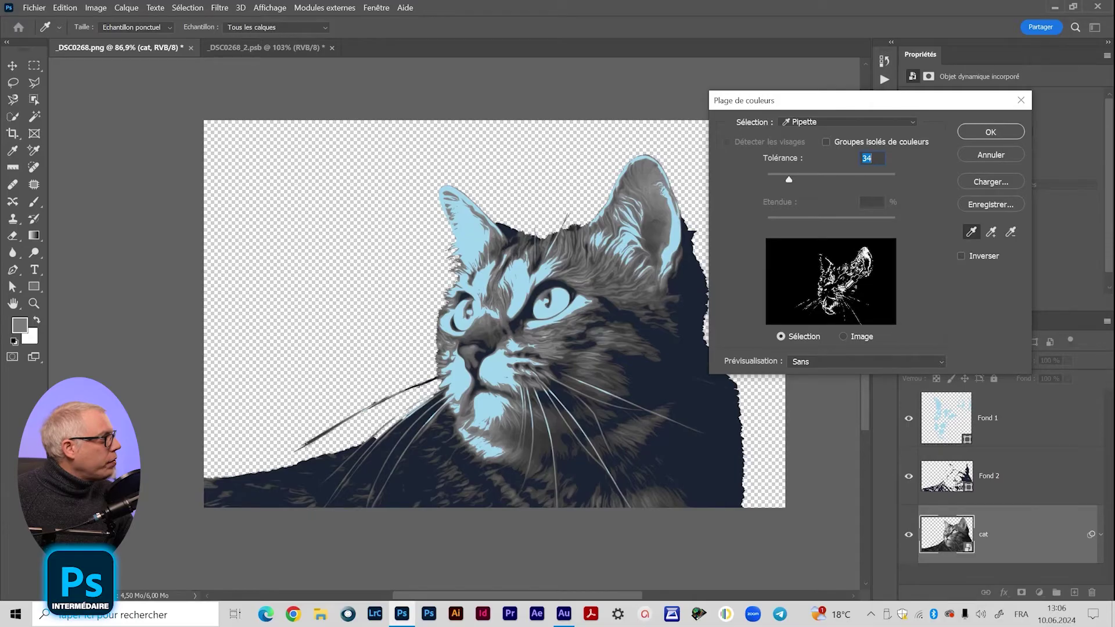
pyautogui.moveTo(826, 177)
pyautogui.mouseDown()
pyautogui.moveTo(852, 178)
pyautogui.moveTo(832, 180)
pyautogui.mouseUp()
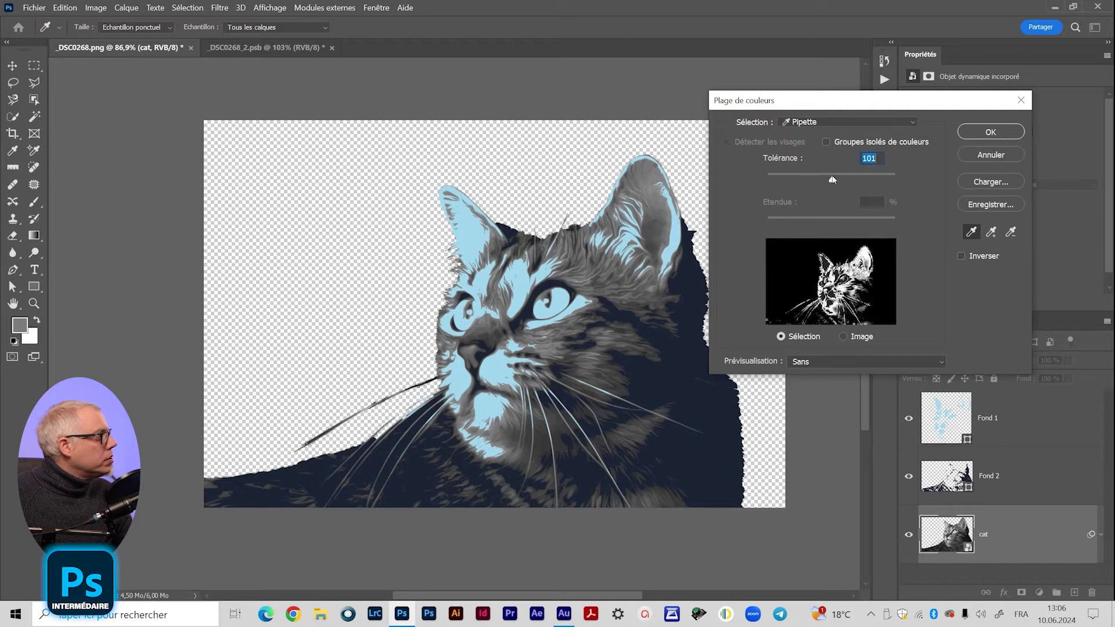
pyautogui.click(991, 131)
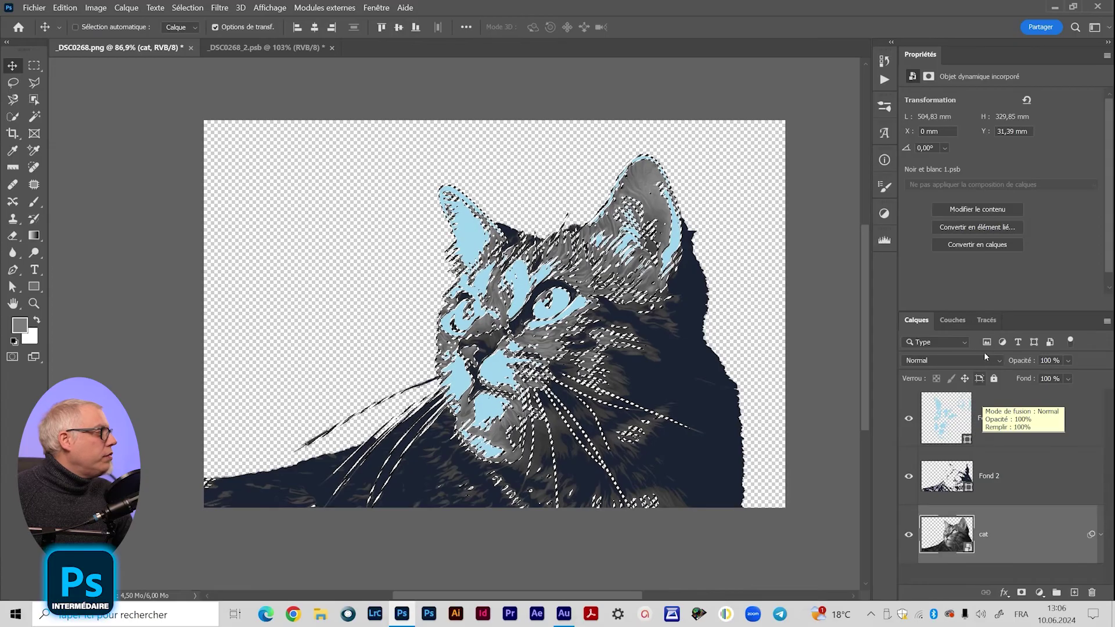
# Convert the mid-tone selection into a work path and save it under the name moyen.
pyautogui.click(986, 321)
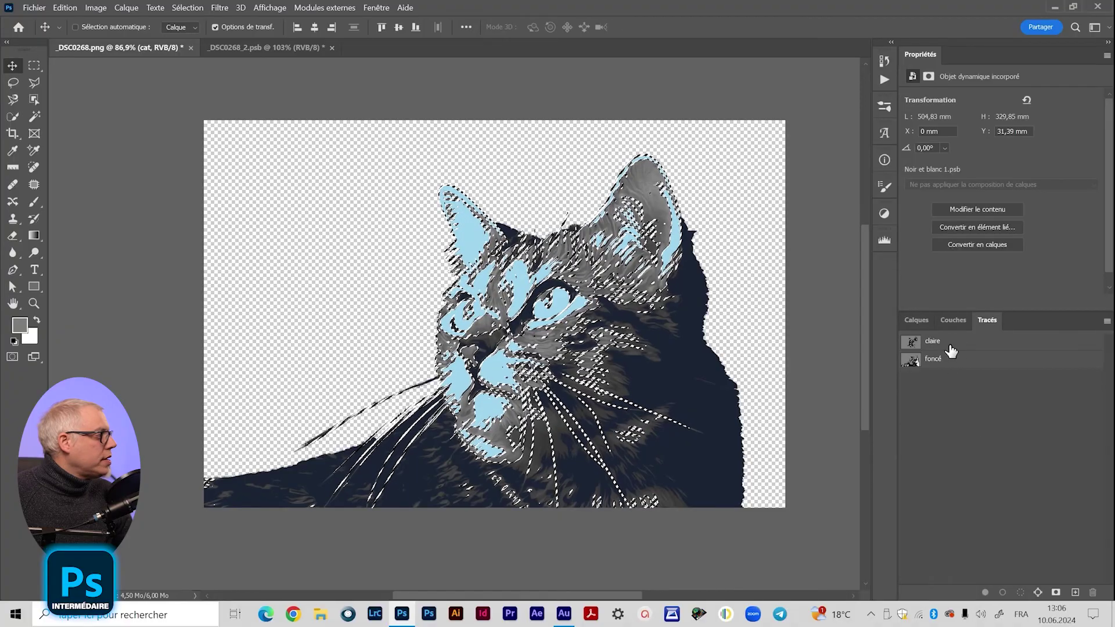
pyautogui.click(1038, 592)
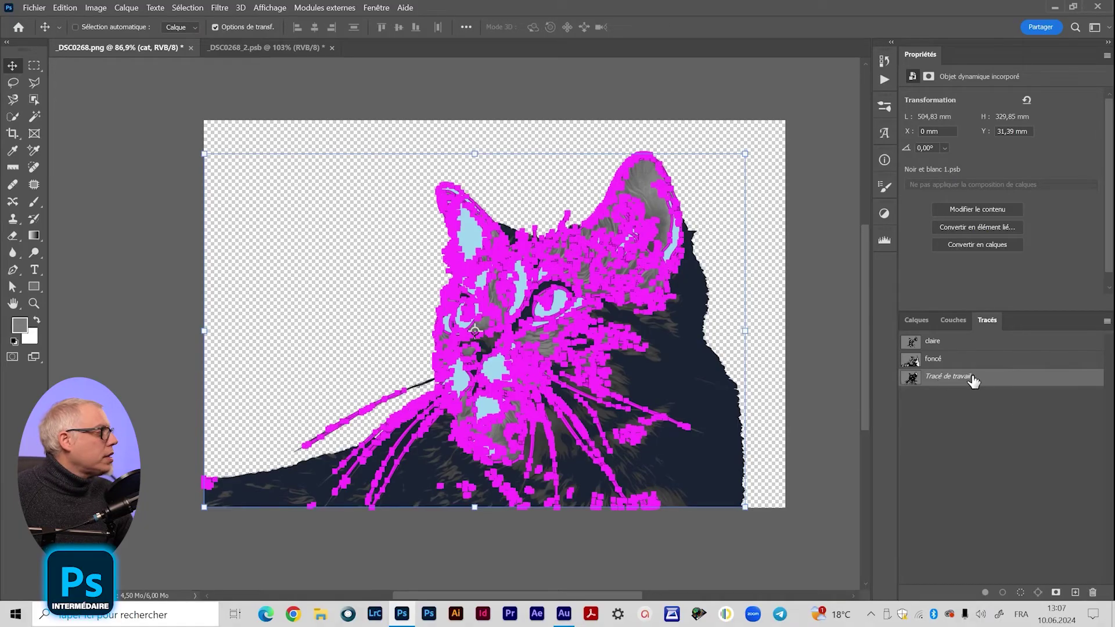
pyautogui.doubleClick(952, 378)
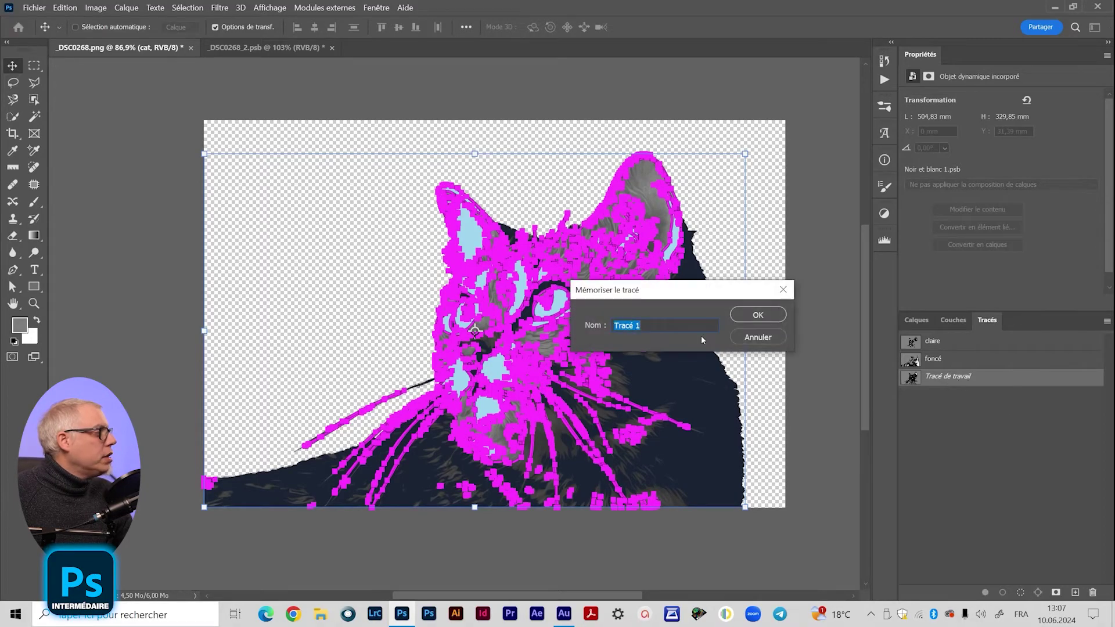
pyautogui.write('moyen')
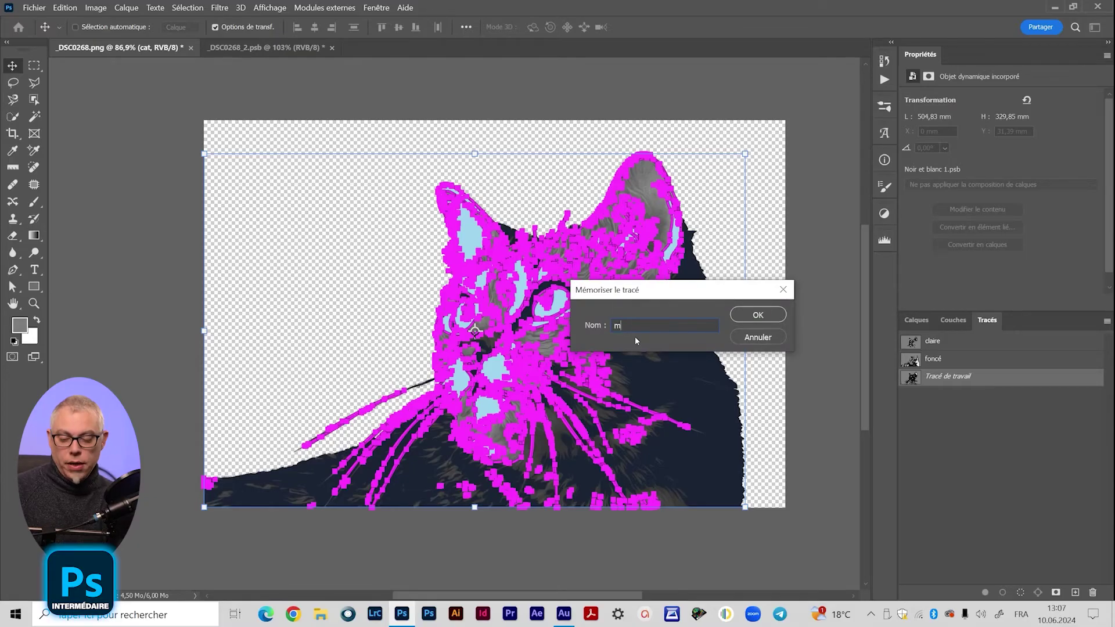
pyautogui.click(749, 324)
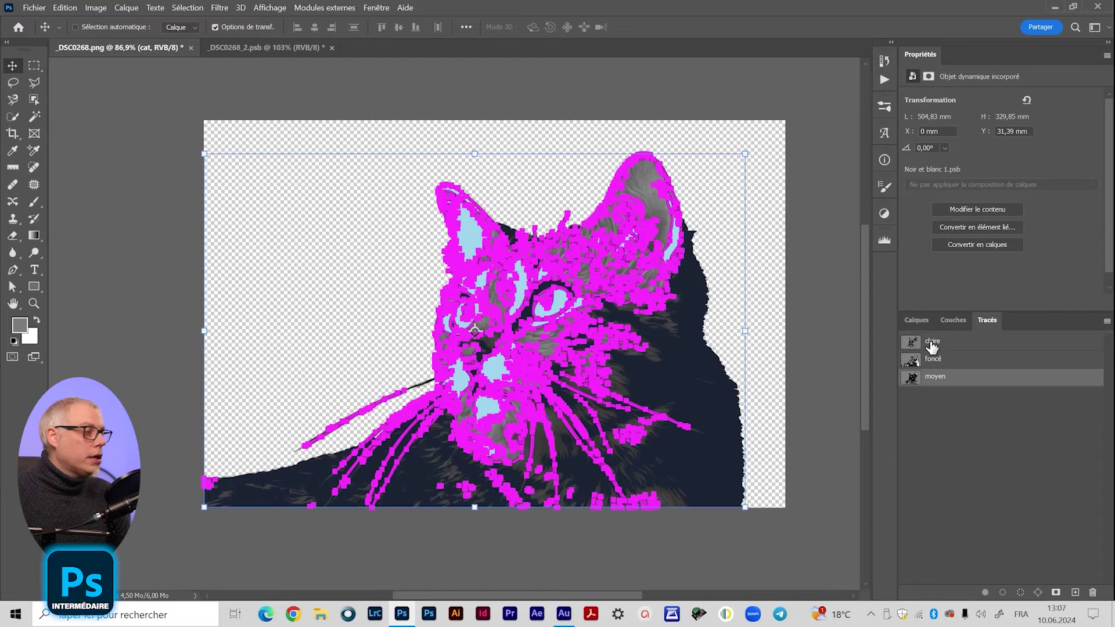
# Create a muted blue-grey Couleur unie fill layer from the moyen path, directly above the cat layer, and hide the cat layer.
pyautogui.click(916, 320)
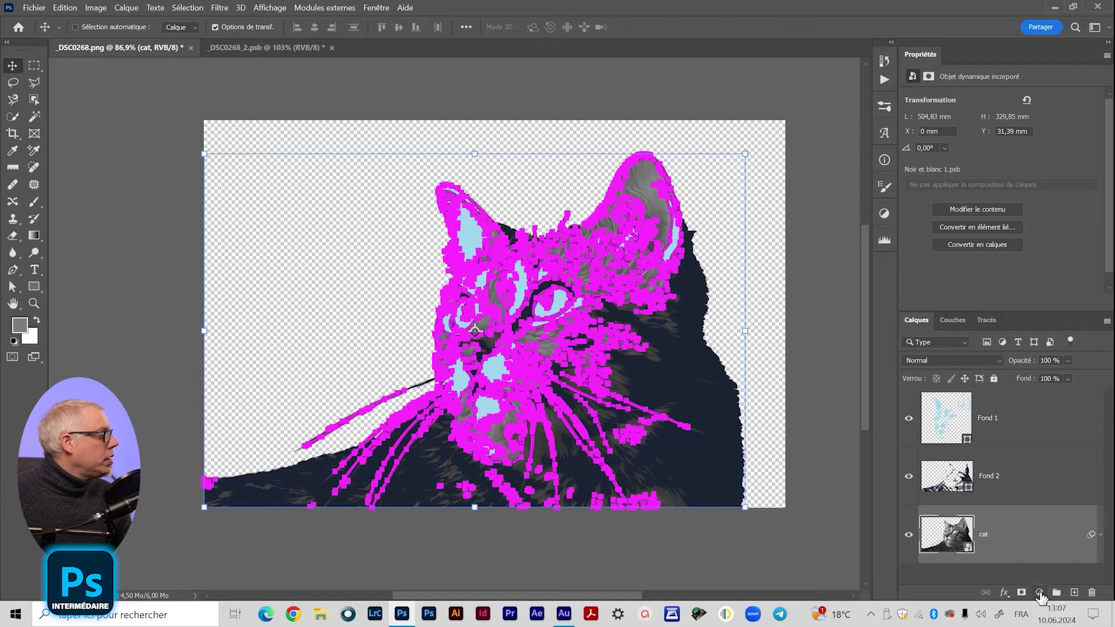
pyautogui.click(1039, 593)
pyautogui.click(1006, 359)
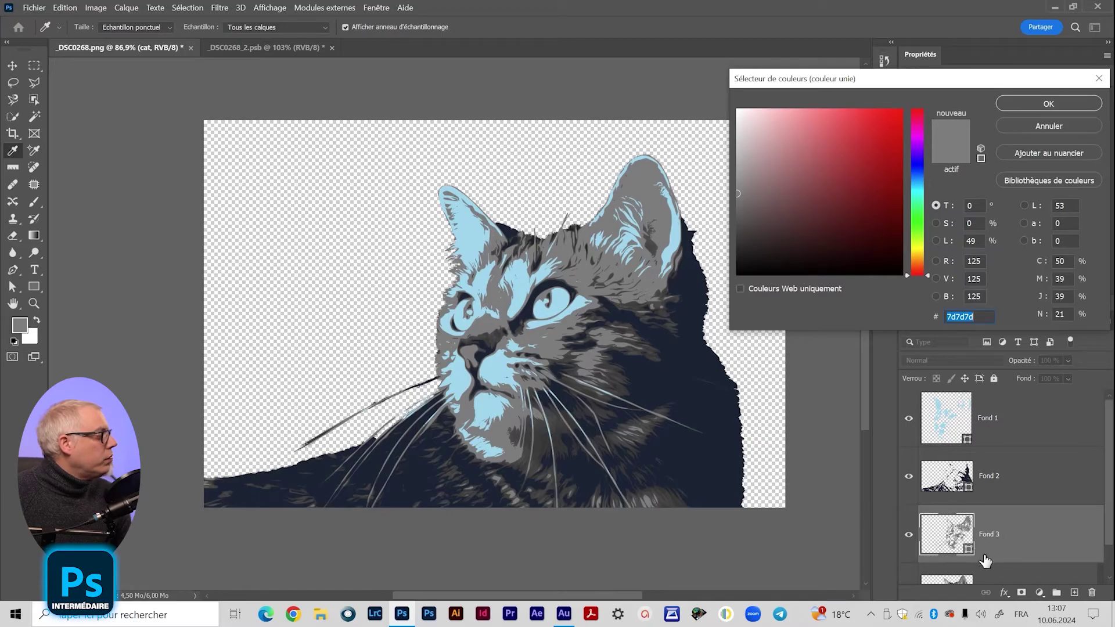
pyautogui.click(752, 196)
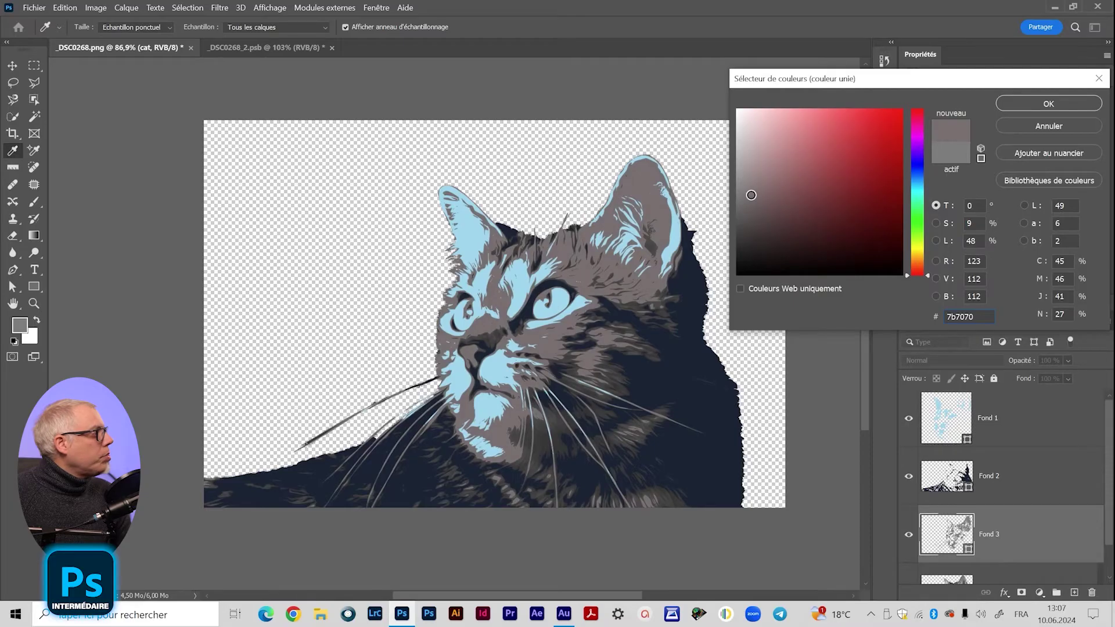
pyautogui.moveTo(919, 178); pyautogui.dragTo(918, 170)
pyautogui.click(775, 193)
pyautogui.click(1048, 103)
pyautogui.press('v')
pyautogui.scroll(-1, 987, 523)
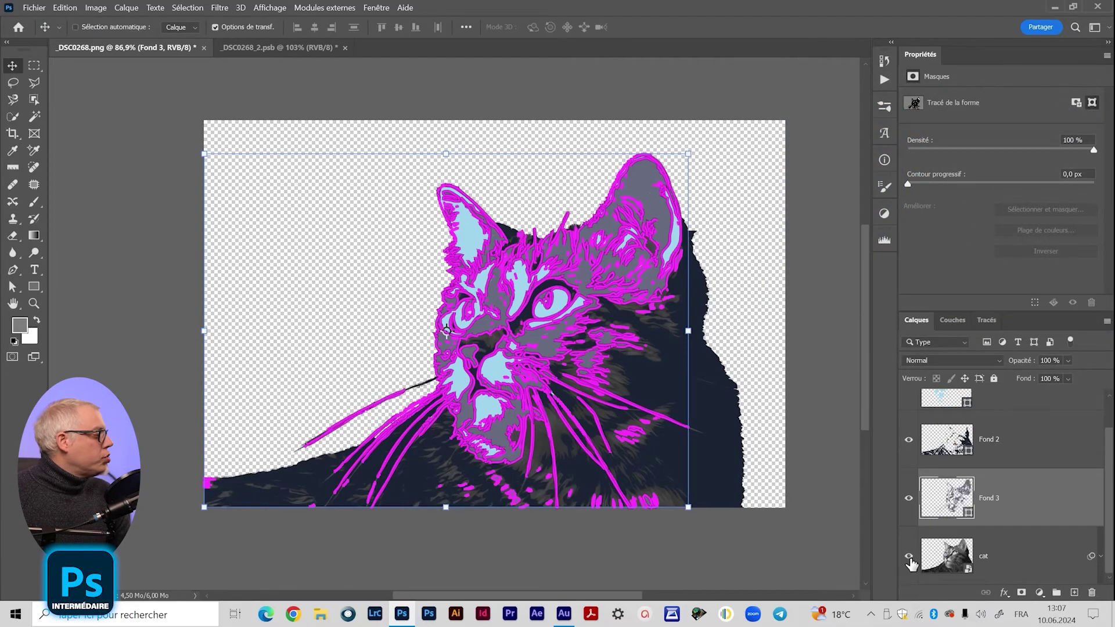
pyautogui.click(909, 558)
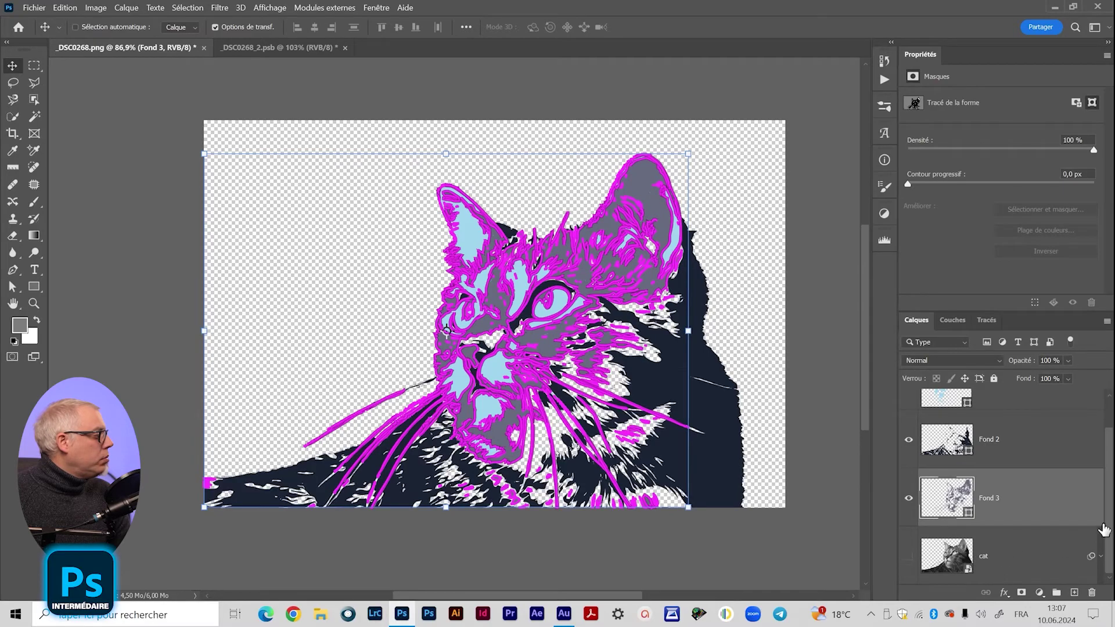
# Add a very pale blue Couleur unie fill layer covering the whole canvas, directly above the cat layer, as a background.
pyautogui.click(1009, 560)
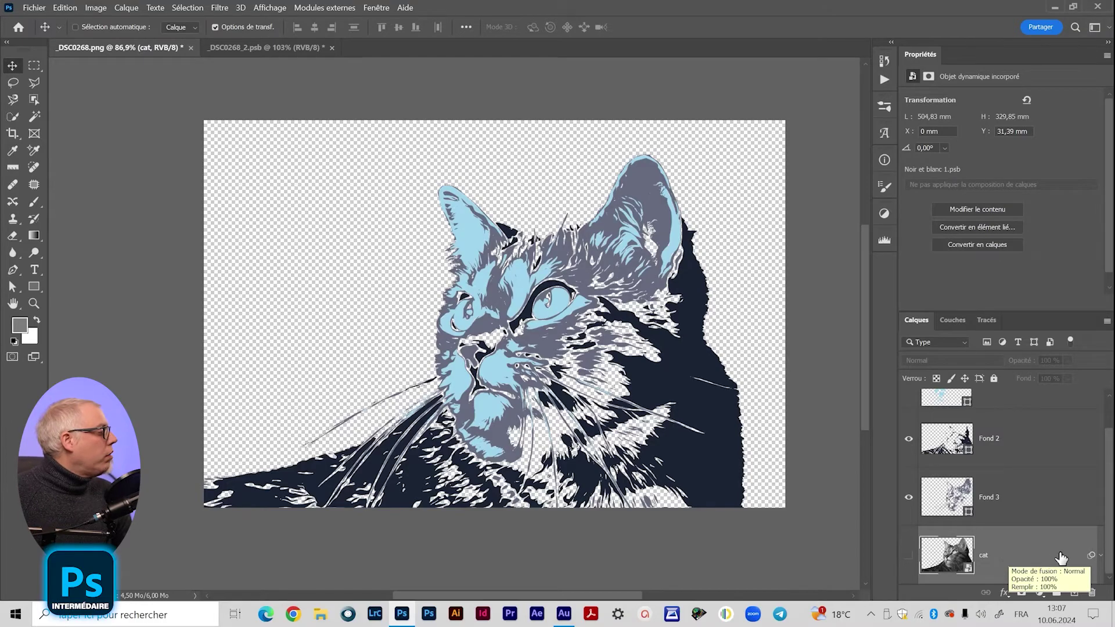
pyautogui.click(1041, 593)
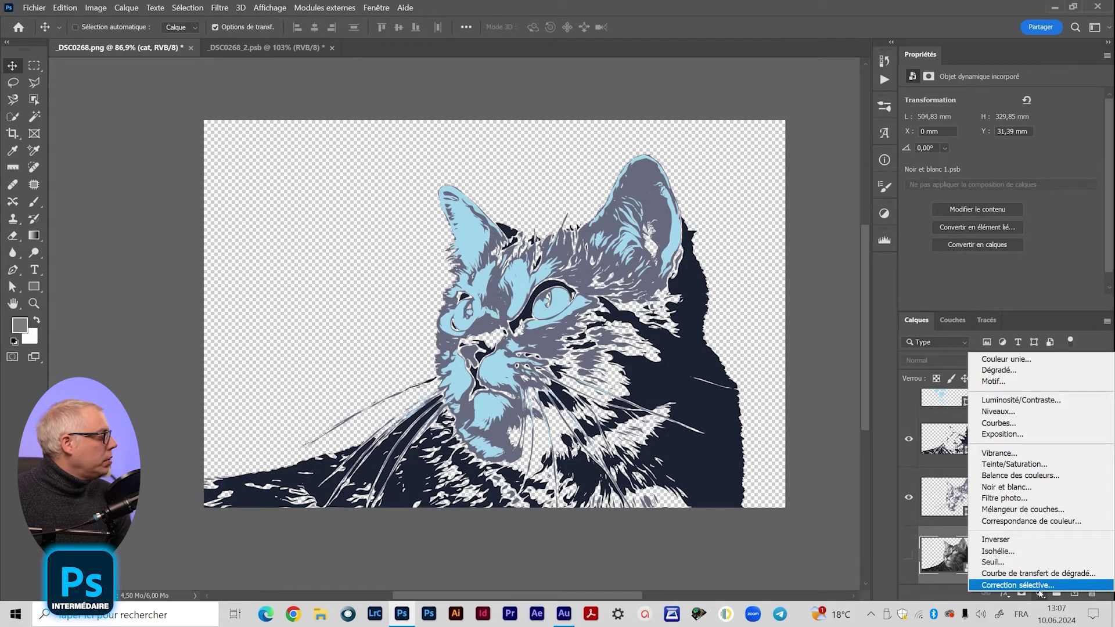
pyautogui.click(1026, 361)
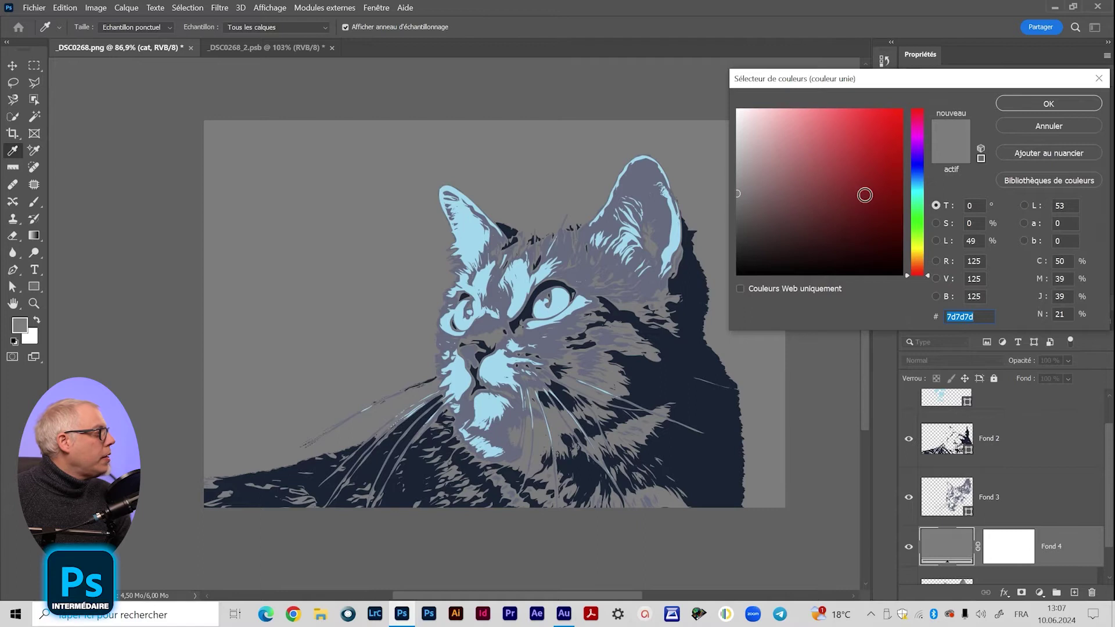
pyautogui.moveTo(920, 167); pyautogui.dragTo(920, 184)
pyautogui.moveTo(871, 141); pyautogui.dragTo(759, 118)
pyautogui.click(1048, 104)
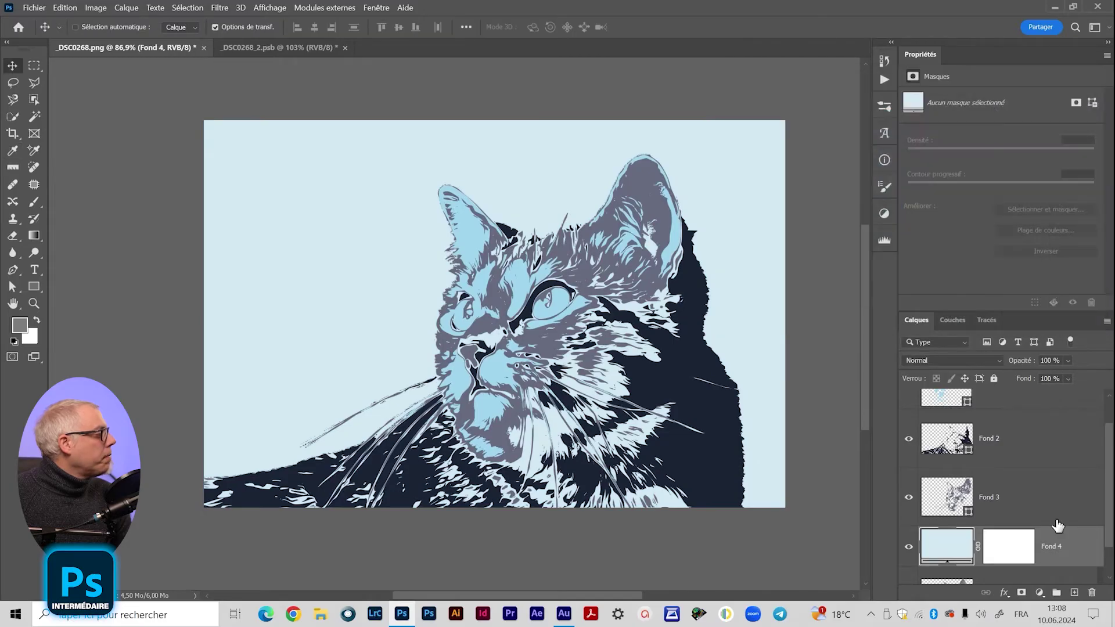
# Move the pale blue Fond 4 background layer below the cat layer.
pyautogui.moveTo(1070, 552); pyautogui.dragTo(1010, 524)
pyautogui.click(1010, 524)
pyautogui.hotkey('ctrl', ',')
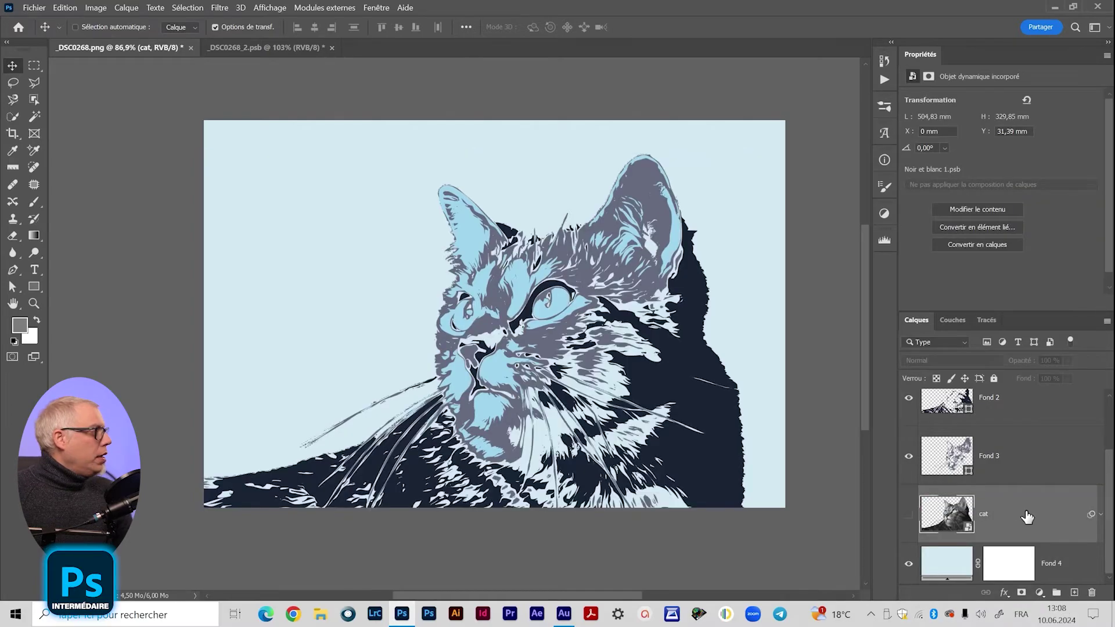
# Group the Fond 1, Fond 2 and Fond 3 colour layers and name the group zones.
pyautogui.scroll(2, 1028, 517)
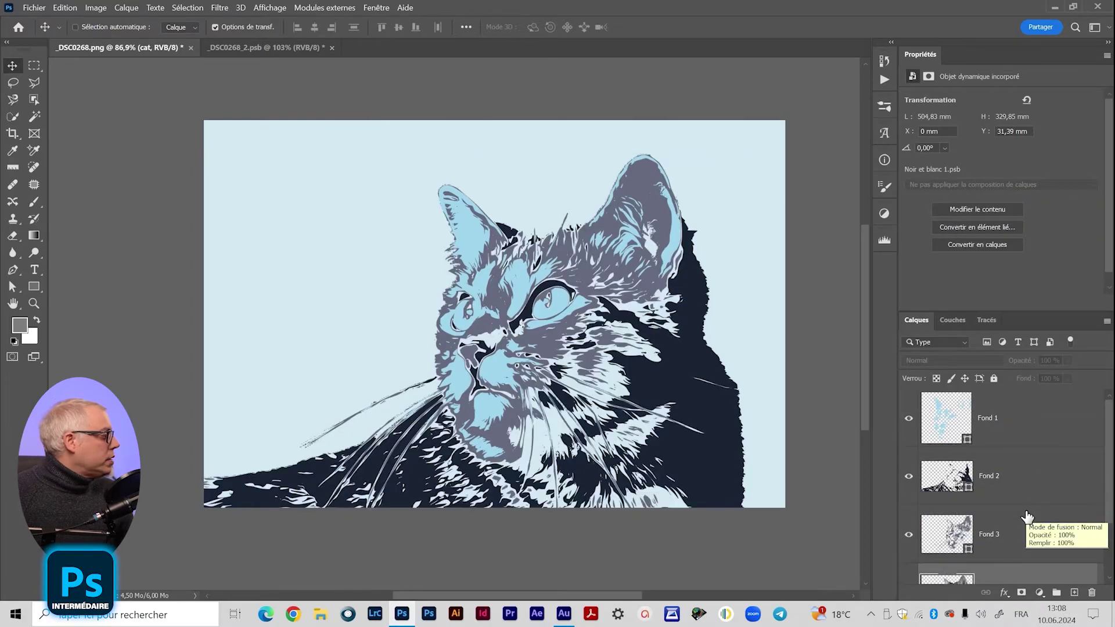
pyautogui.click(1024, 419)
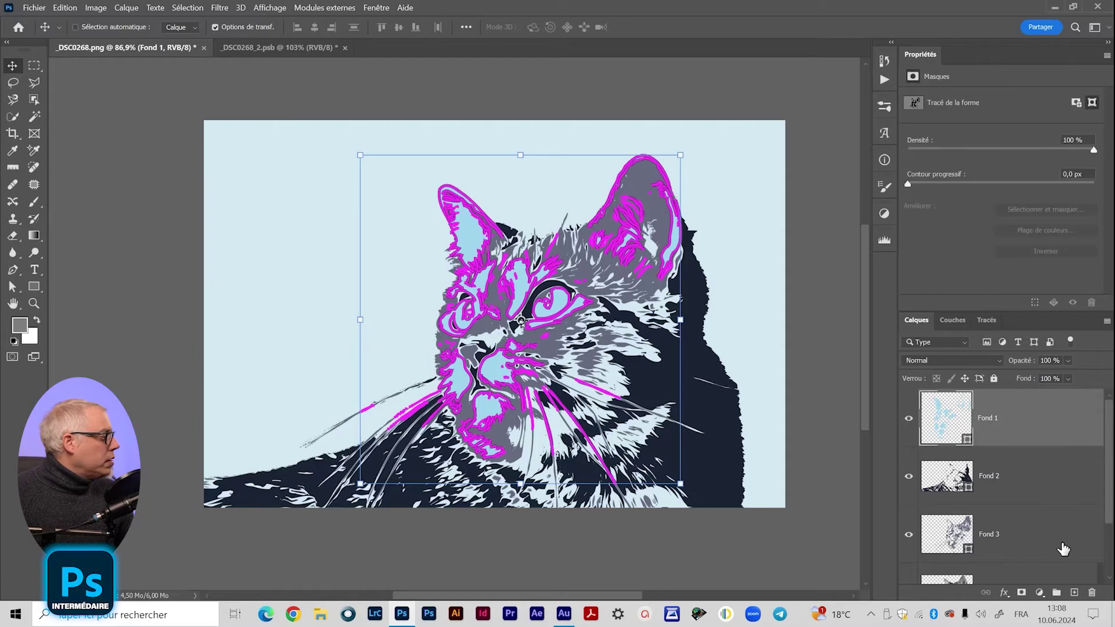
pyautogui.scroll(-1, 1063, 550)
pyautogui.keyDown('shift'); pyautogui.click(1040, 478); pyautogui.keyUp('shift')
pyautogui.scroll(1, 1041, 478)
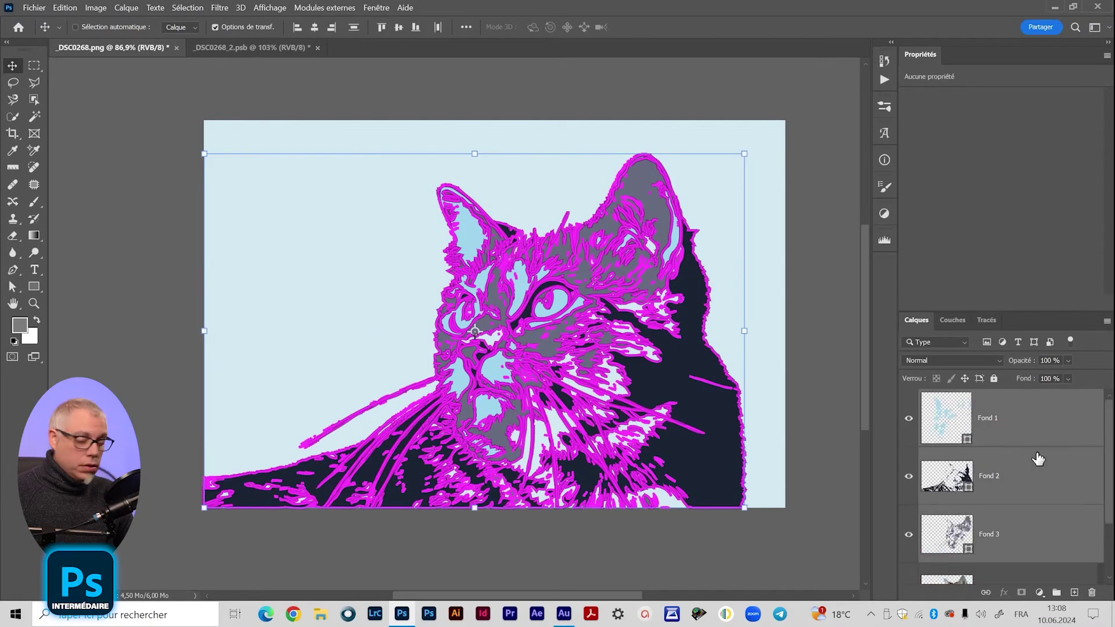
pyautogui.hotkey('ctrl', 'g')
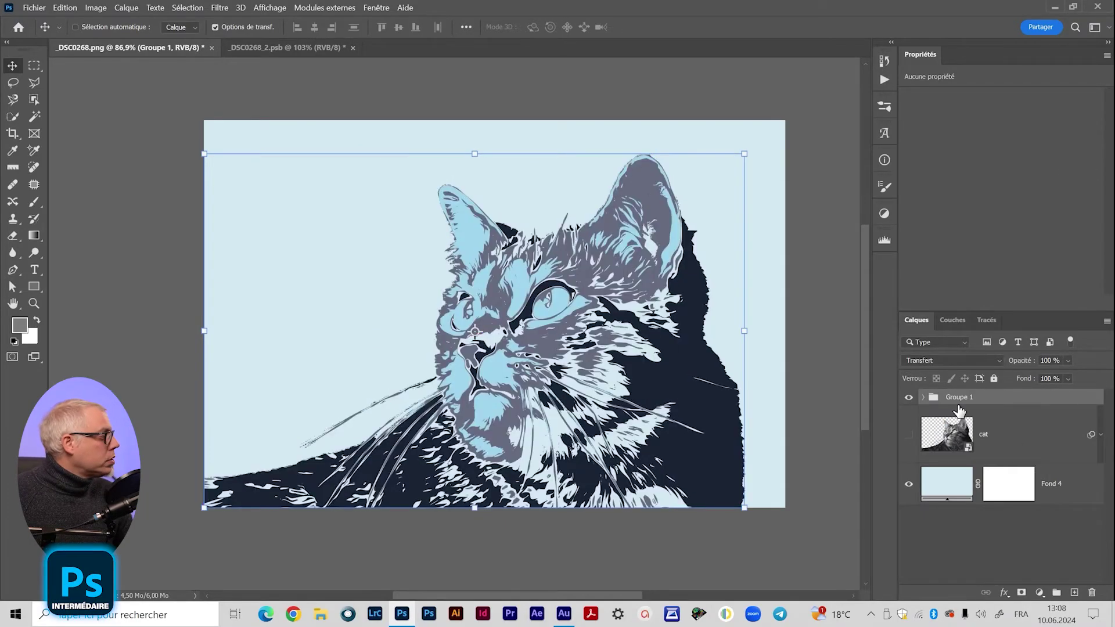
pyautogui.write('zones')
pyautogui.press('Return')
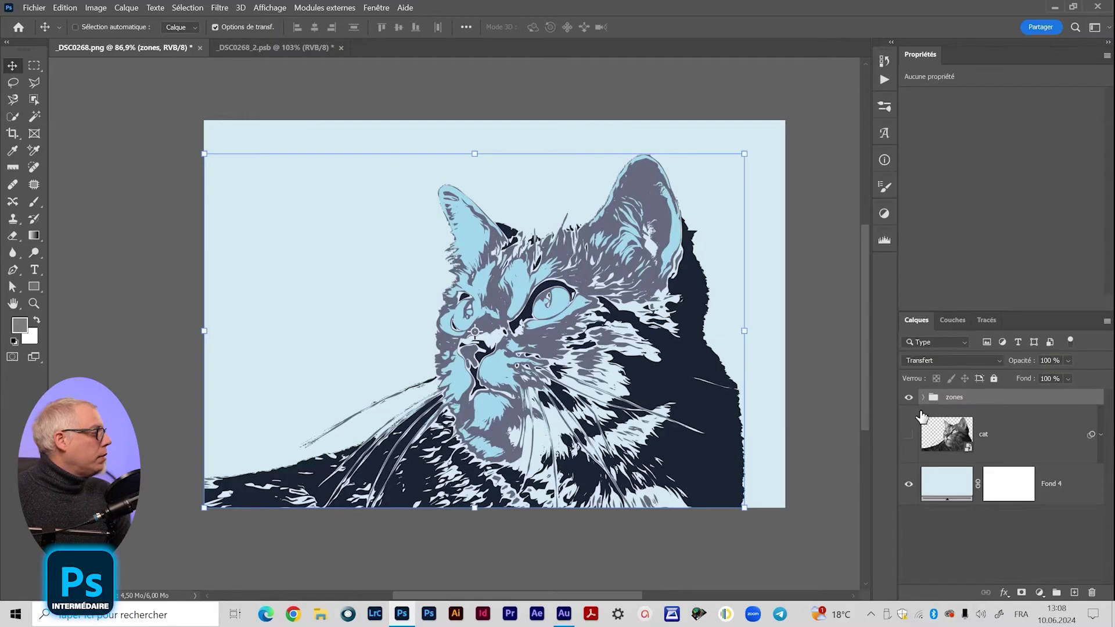
# Isolate the light blue Fond 1 layer, rename it claire and deselect its shape path to hide the outline.
pyautogui.click(923, 399)
pyautogui.scroll(-2, 955, 424)
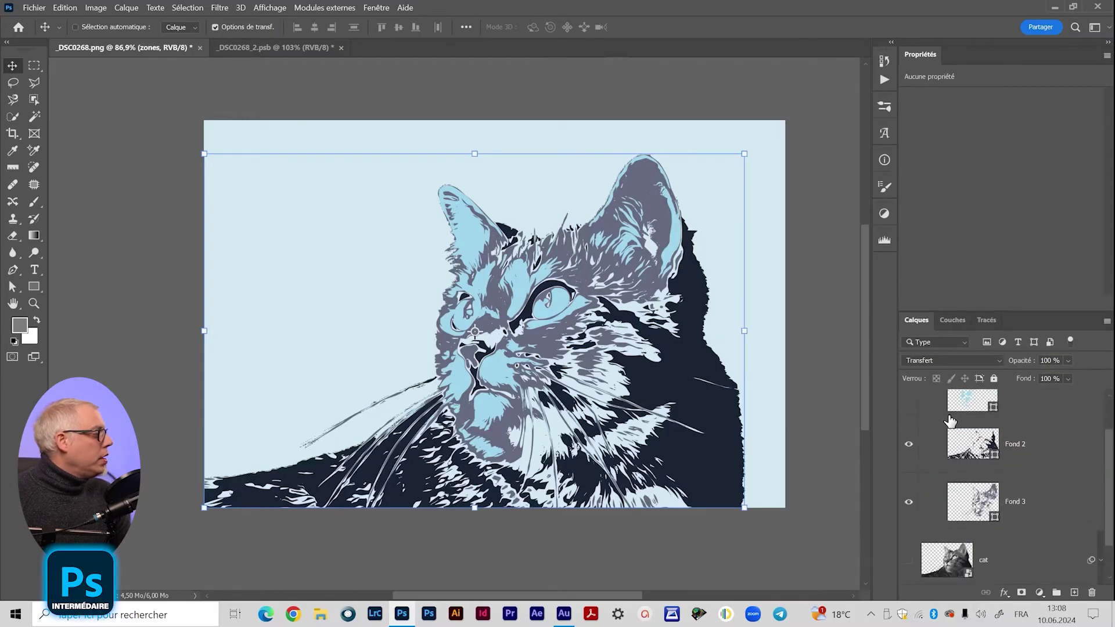
pyautogui.scroll(1, 1043, 541)
pyautogui.click(1053, 432)
pyautogui.doubleClick(1015, 436)
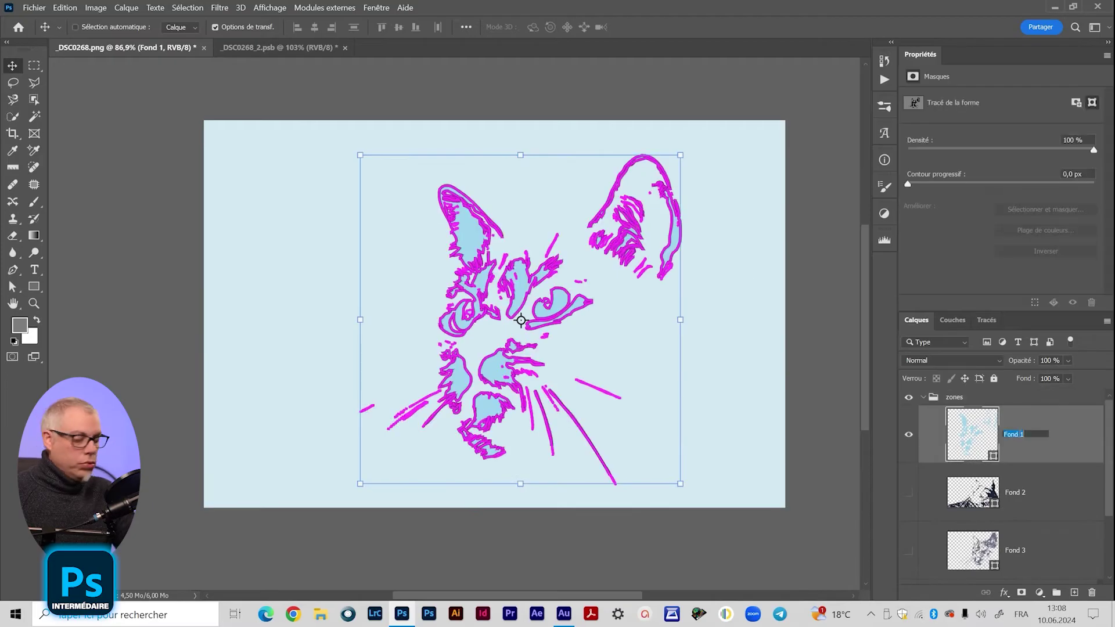
pyautogui.write('claire')
pyautogui.press('Return')
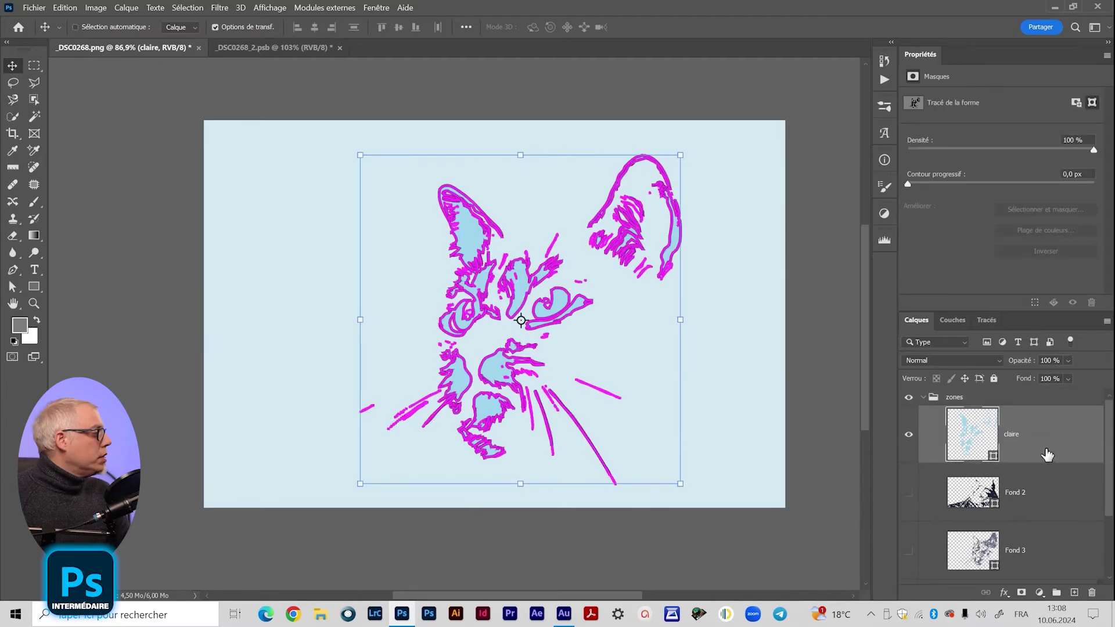
pyautogui.click(982, 321)
pyautogui.click(973, 453)
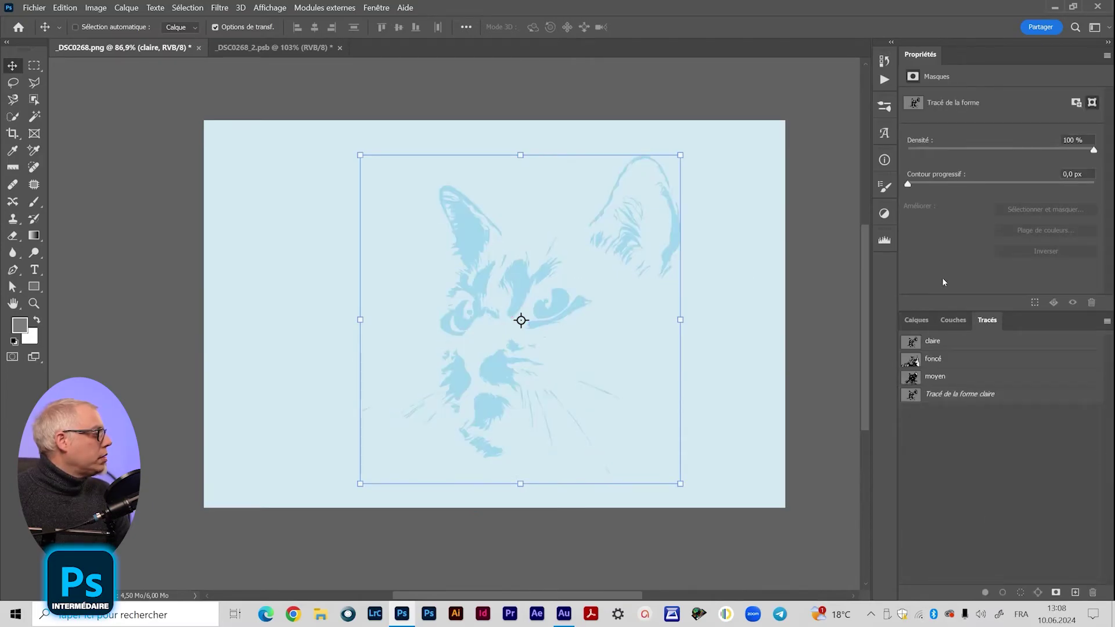
pyautogui.click(917, 320)
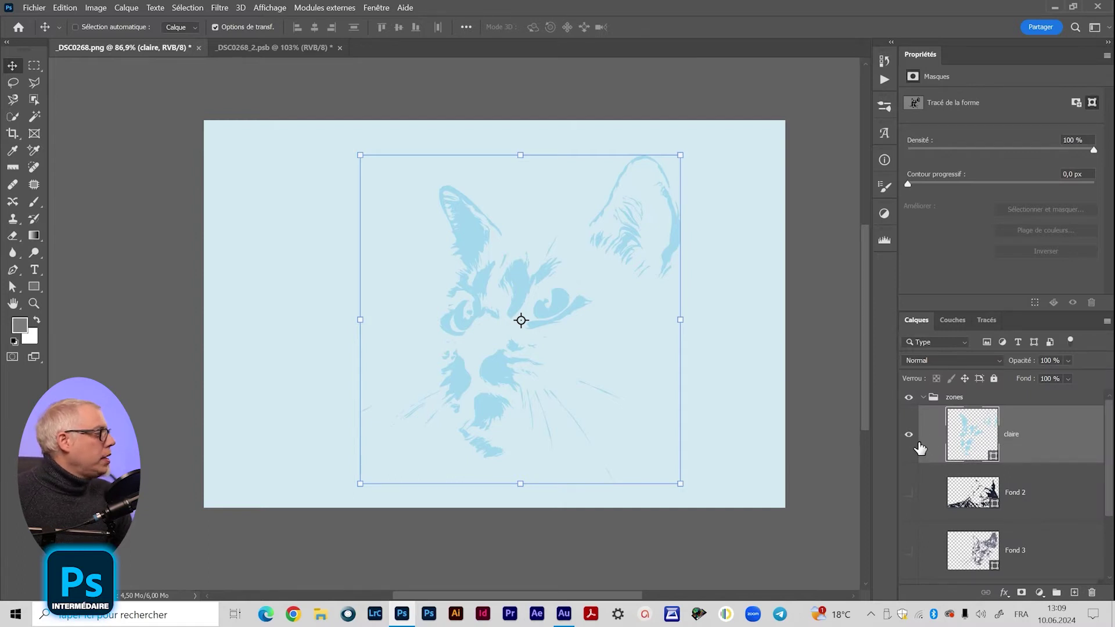
# Show the Fond 2 and Fond 3 layers again and rename them foncé and moyen.
pyautogui.click(909, 492)
pyautogui.doubleClick(1015, 492)
pyautogui.write('foncé')
pyautogui.press('Return')
pyautogui.click(909, 551)
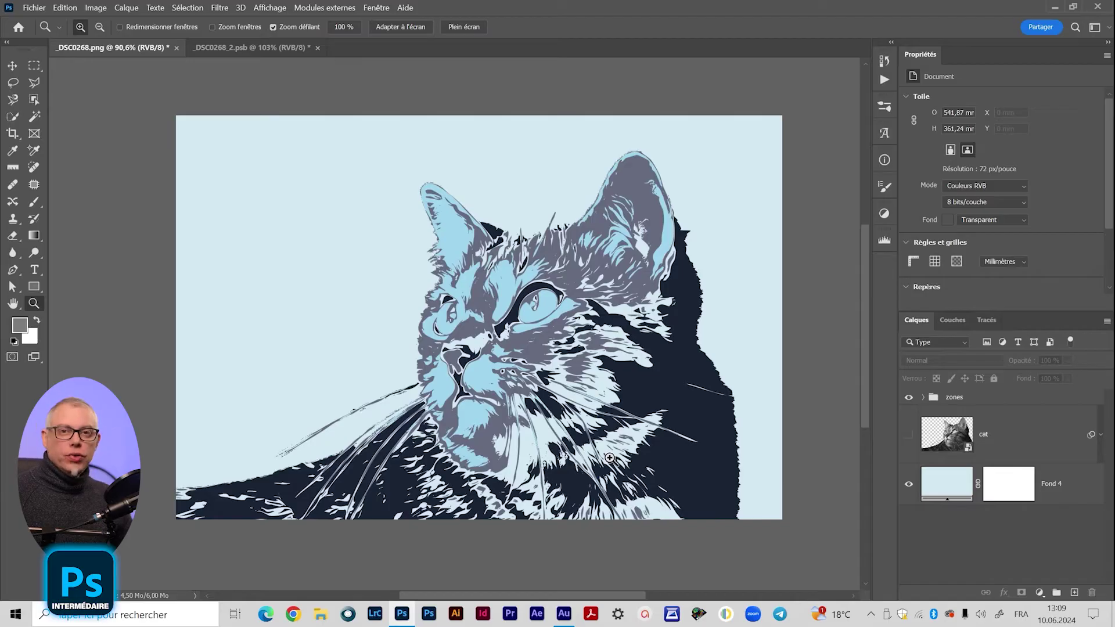
# Add a white layer mask to the dark foncé layer inside the zones group.
pyautogui.click(929, 398)
pyautogui.click(924, 397)
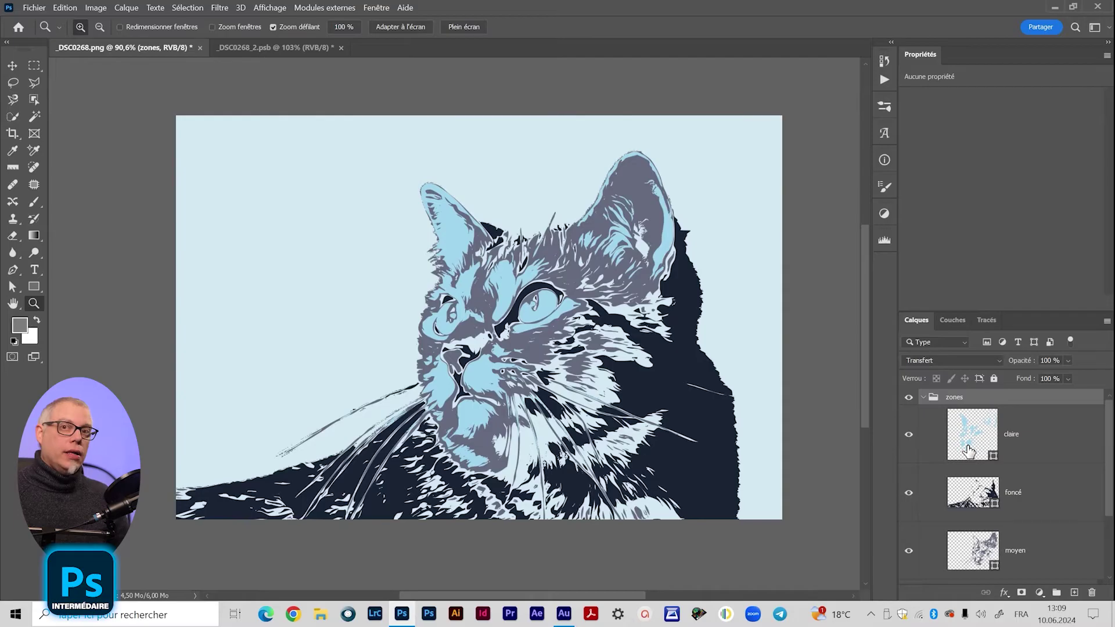
pyautogui.scroll(-2, 1094, 471)
pyautogui.click(1095, 471)
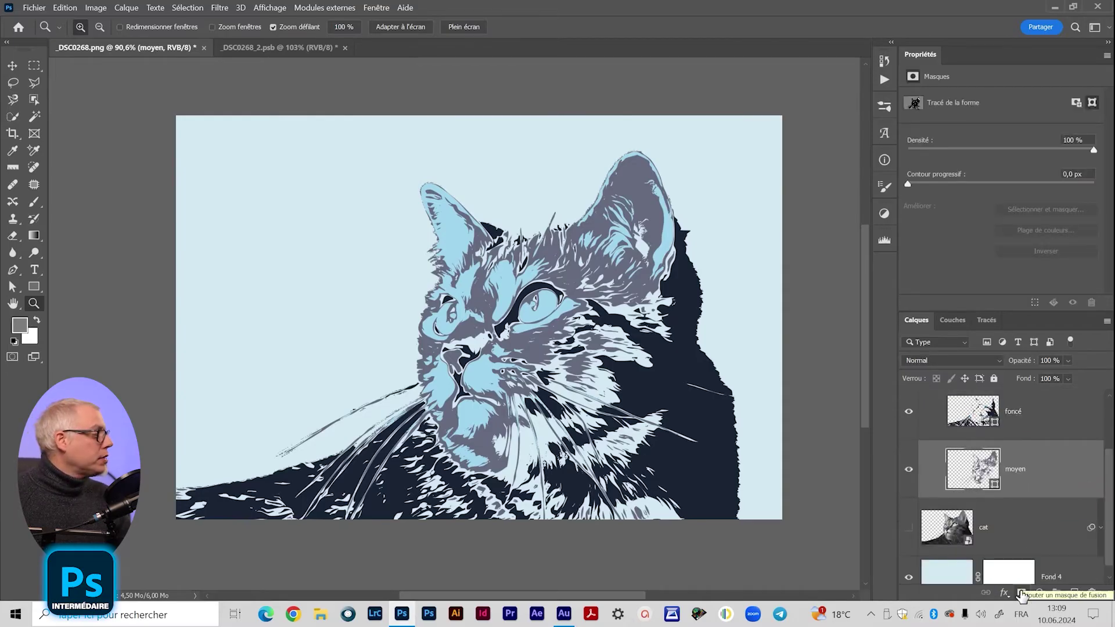
pyautogui.scroll(1, 912, 446)
pyautogui.click(910, 428)
pyautogui.click(909, 428)
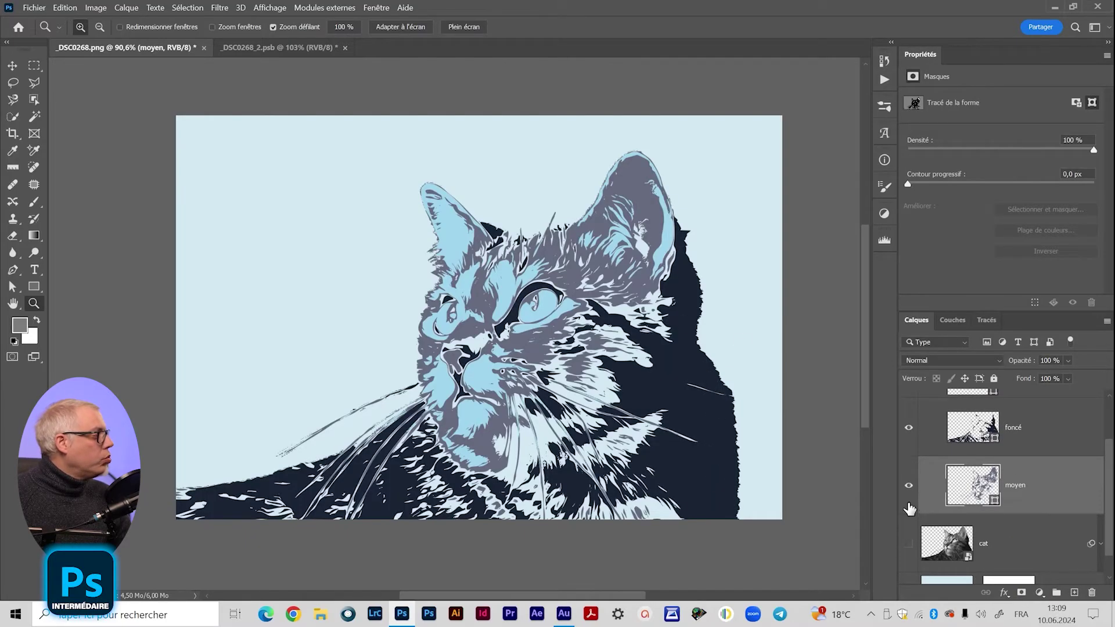
pyautogui.click(1056, 428)
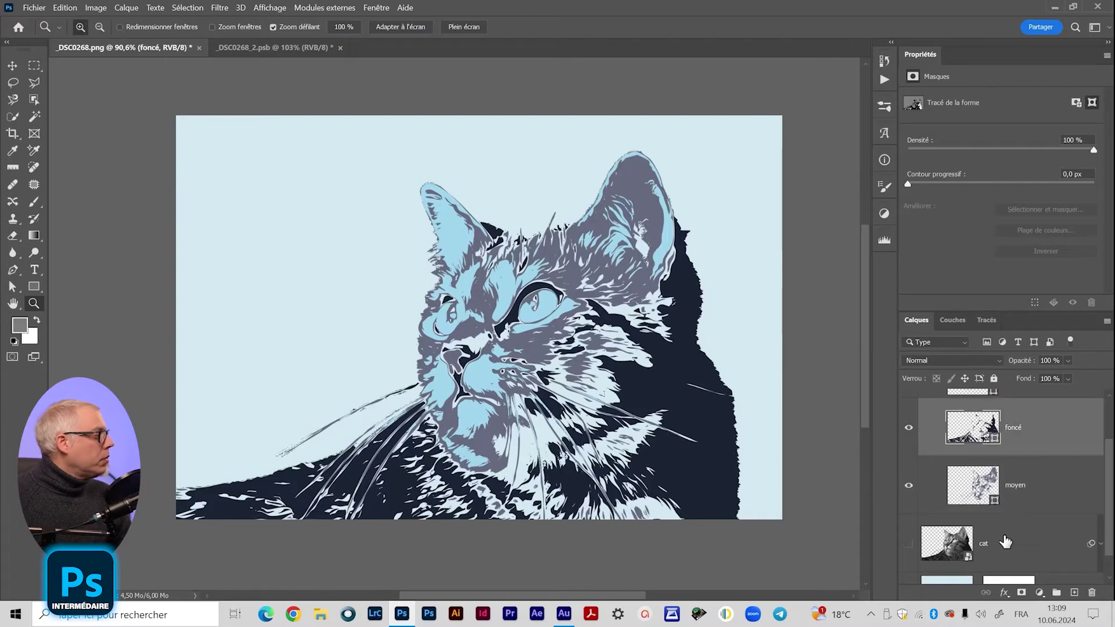
pyautogui.click(1021, 592)
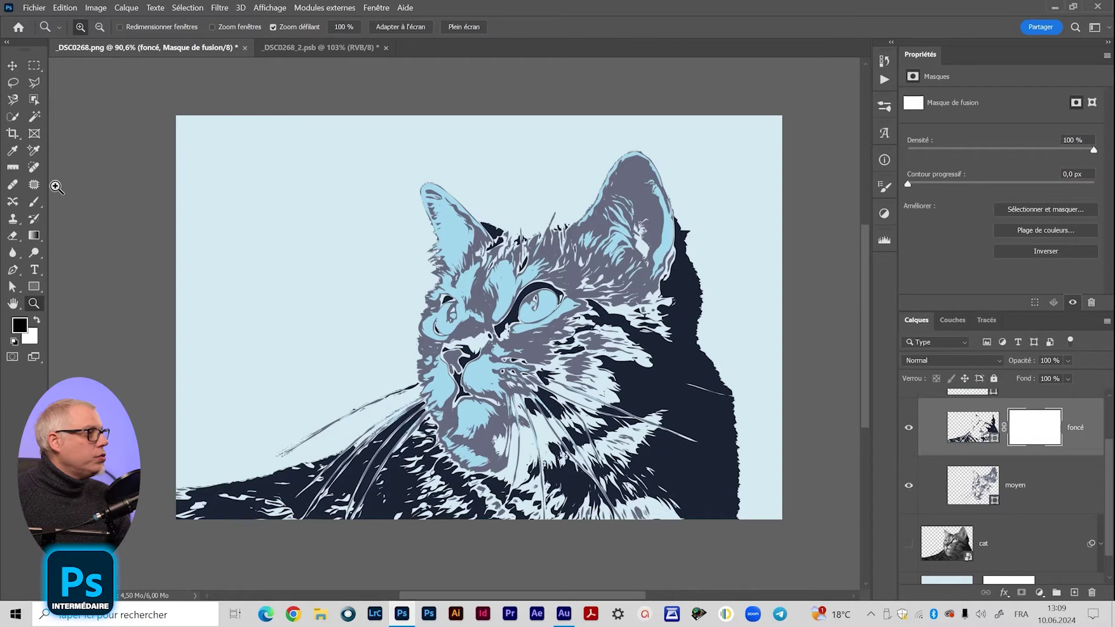
# Fade out the dark fur behind the cat's neck with a linear black-to-transparent gradient on the foncé layer mask.
pyautogui.click(34, 235)
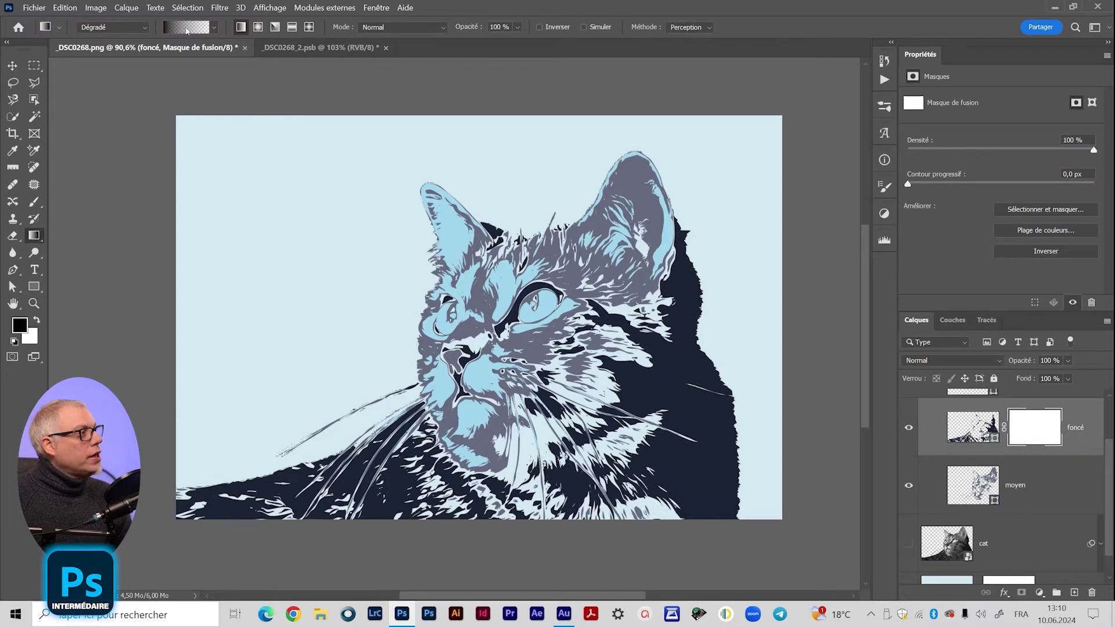
pyautogui.click(187, 29)
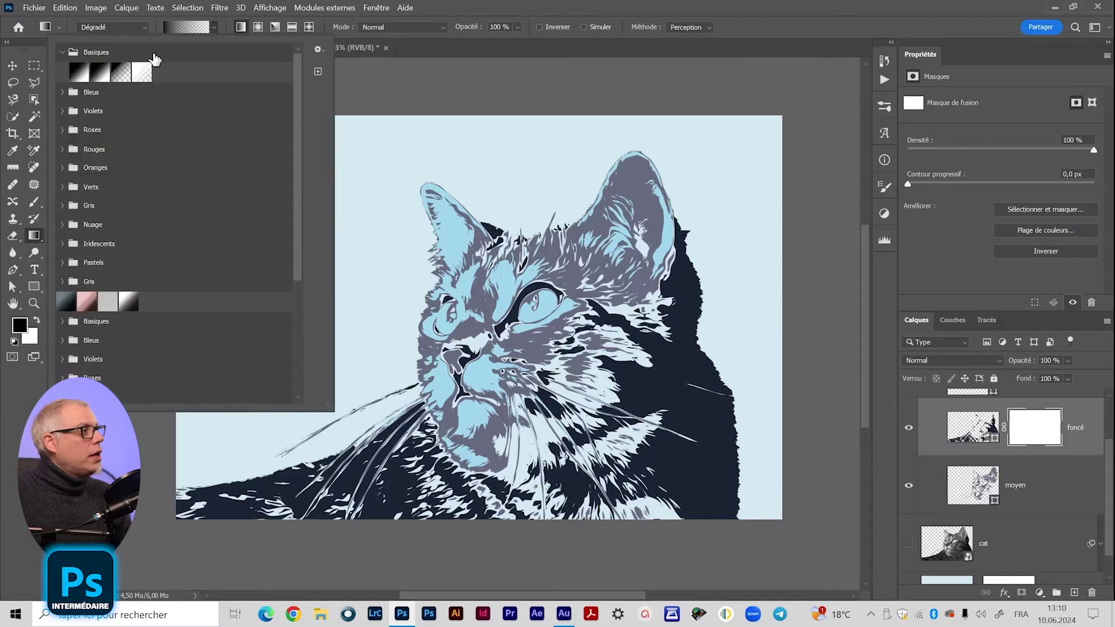
pyautogui.click(193, 33)
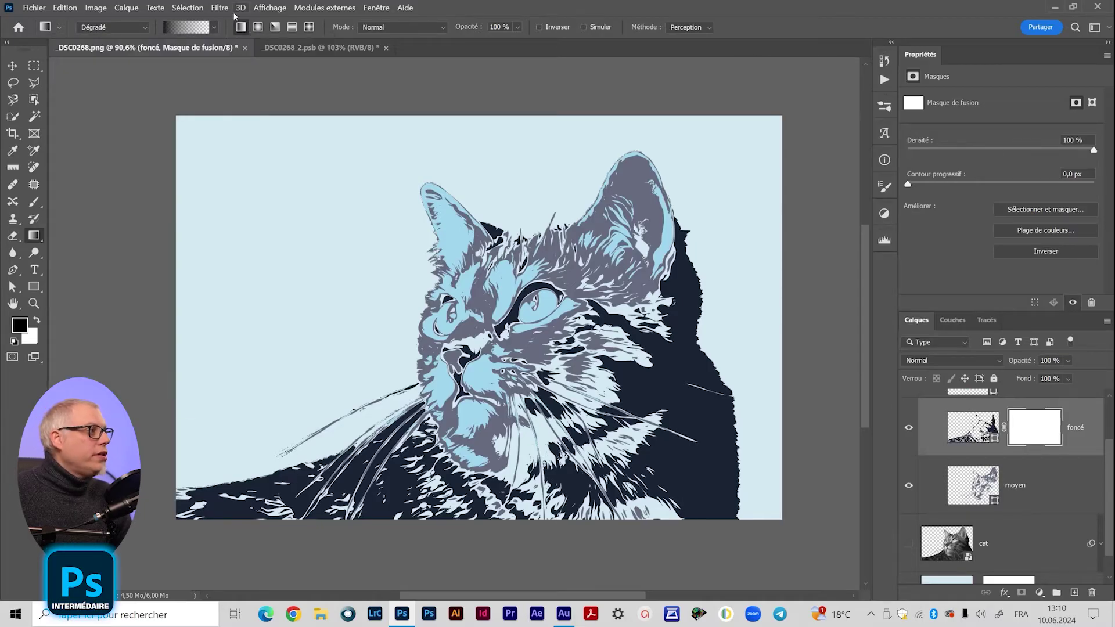
pyautogui.moveTo(749, 376); pyautogui.dragTo(598, 388)
pyautogui.moveTo(749, 377); pyautogui.dragTo(702, 372)
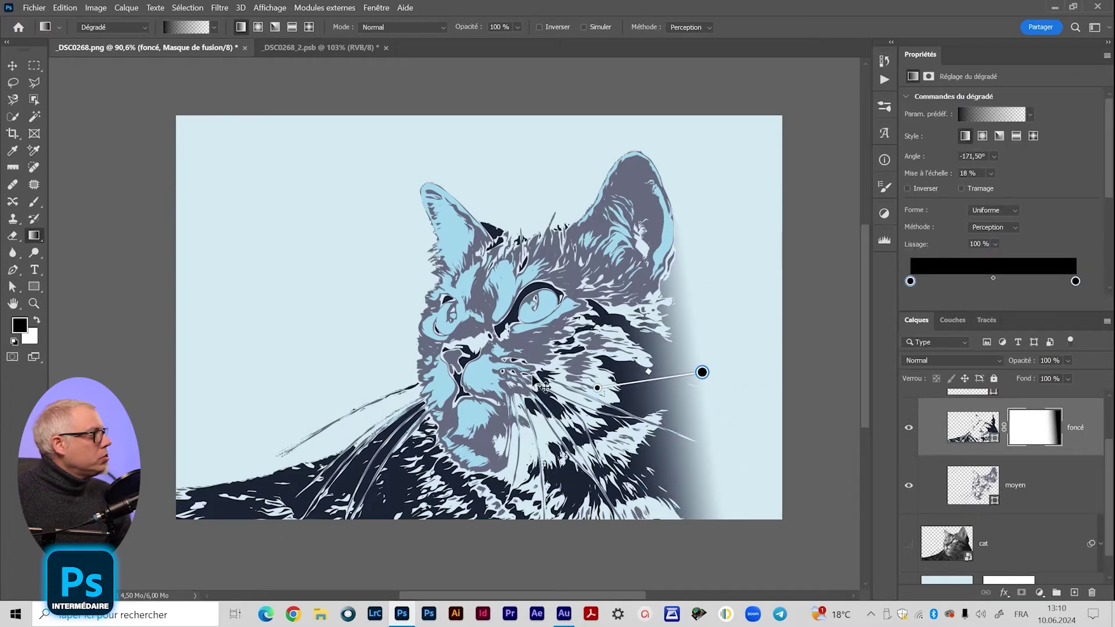
pyautogui.moveTo(596, 388); pyautogui.dragTo(564, 392)
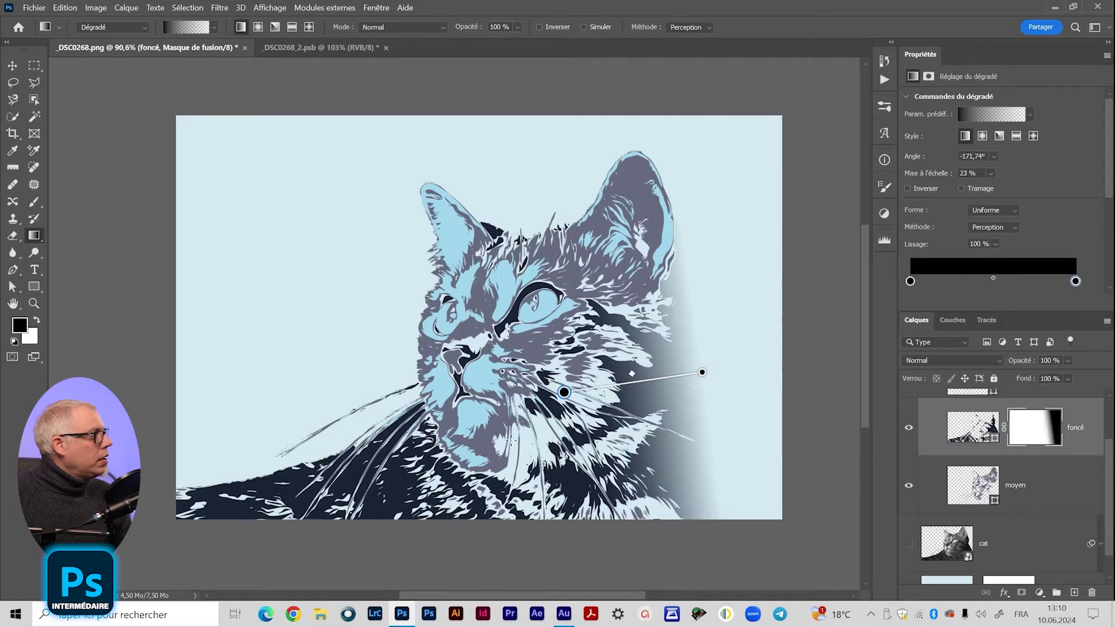
pyautogui.click(1022, 446)
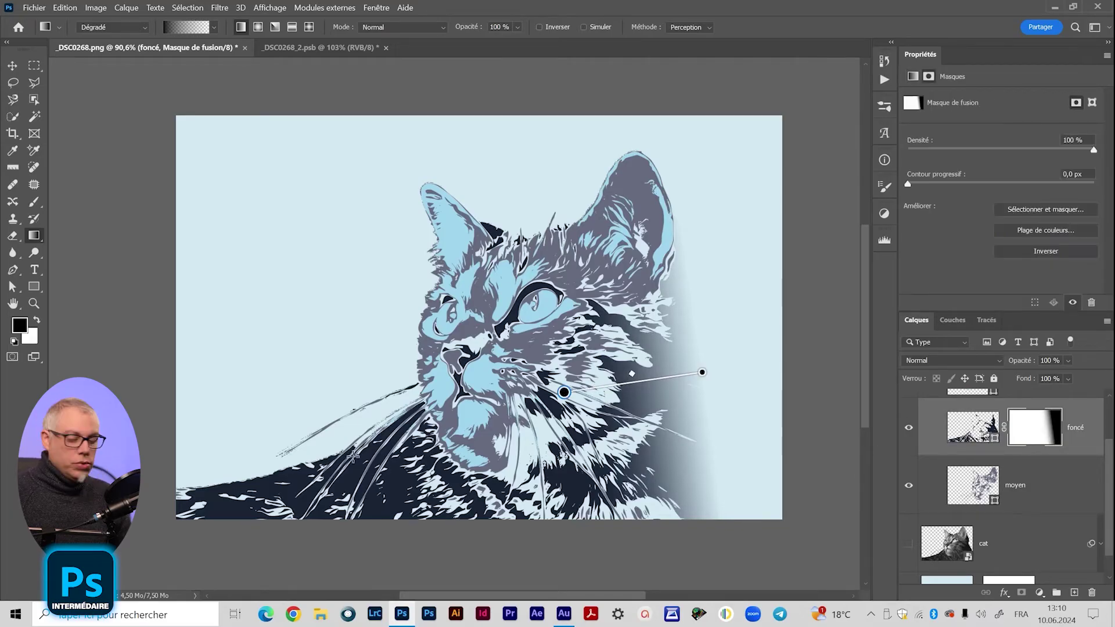
# Paint the foncé mask black with a soft brush to hide the cat's back and lower chest, then compare with the mask disabled.
pyautogui.press('b')
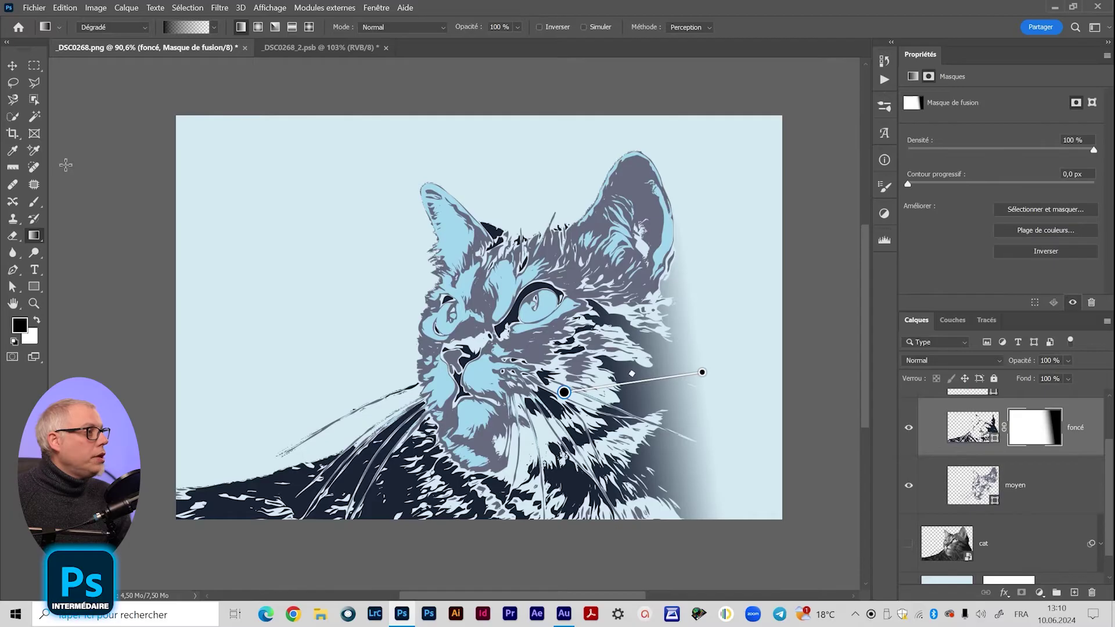
pyautogui.rightClick(281, 459)
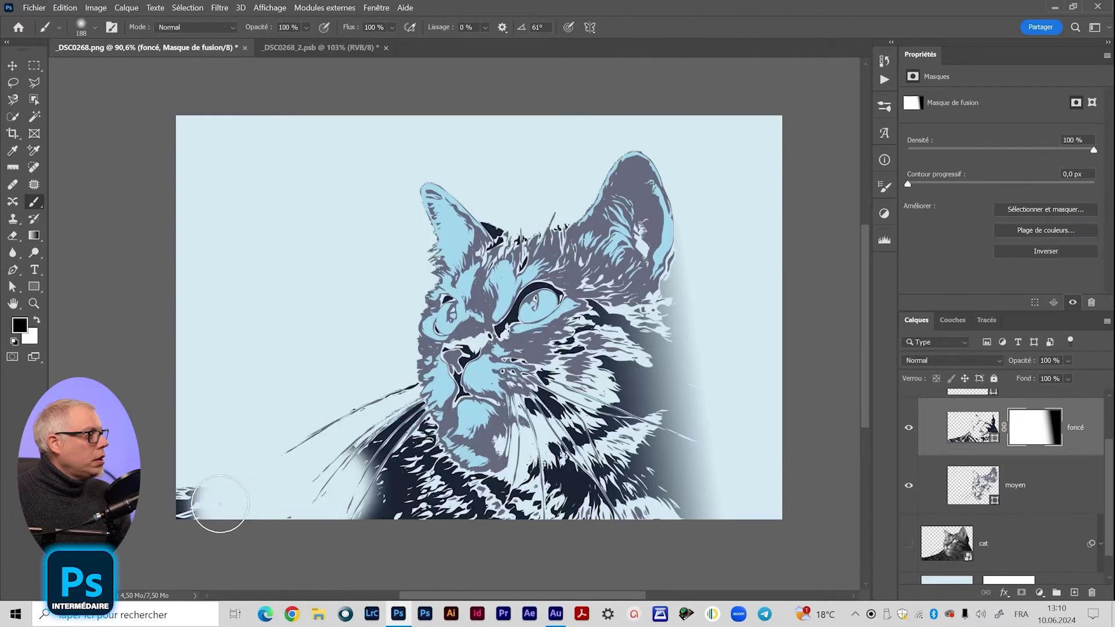
pyautogui.moveTo(220, 504)
pyautogui.mouseDown()
pyautogui.moveTo(188, 506)
pyautogui.moveTo(214, 490)
pyautogui.mouseUp()
pyautogui.moveTo(318, 476)
pyautogui.mouseDown()
pyautogui.moveTo(407, 444)
pyautogui.moveTo(236, 498)
pyautogui.mouseUp()
pyautogui.press('[')
pyautogui.press('[')
pyautogui.press('[')
pyautogui.moveTo(442, 488)
pyautogui.mouseDown()
pyautogui.moveTo(441, 450)
pyautogui.moveTo(461, 516)
pyautogui.mouseUp()
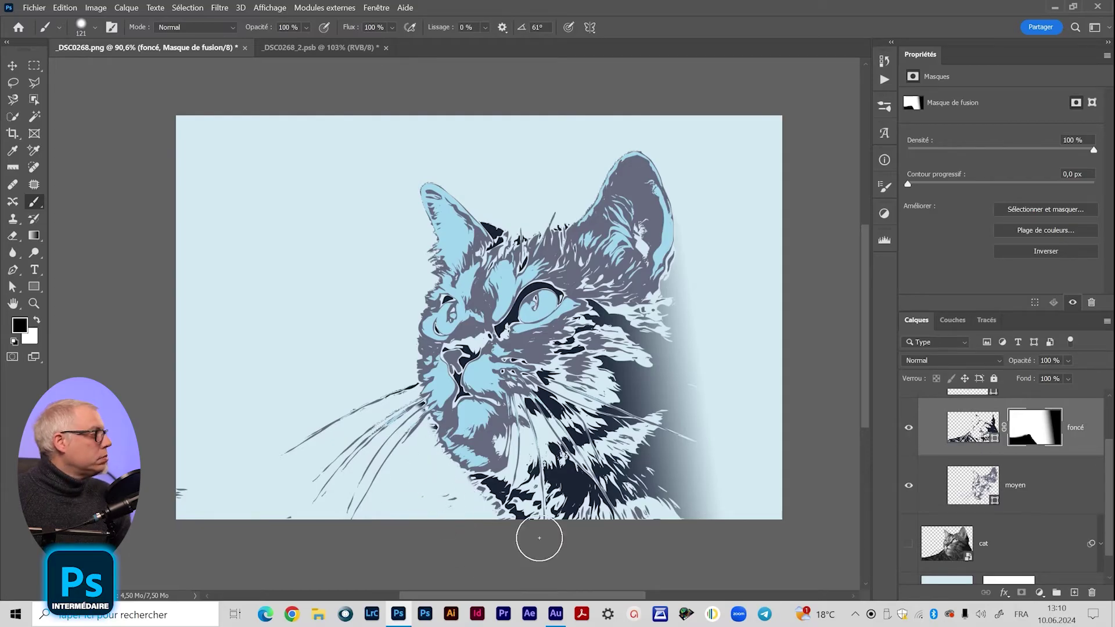
pyautogui.keyDown('shift'); pyautogui.click(1037, 428); pyautogui.keyUp('shift')
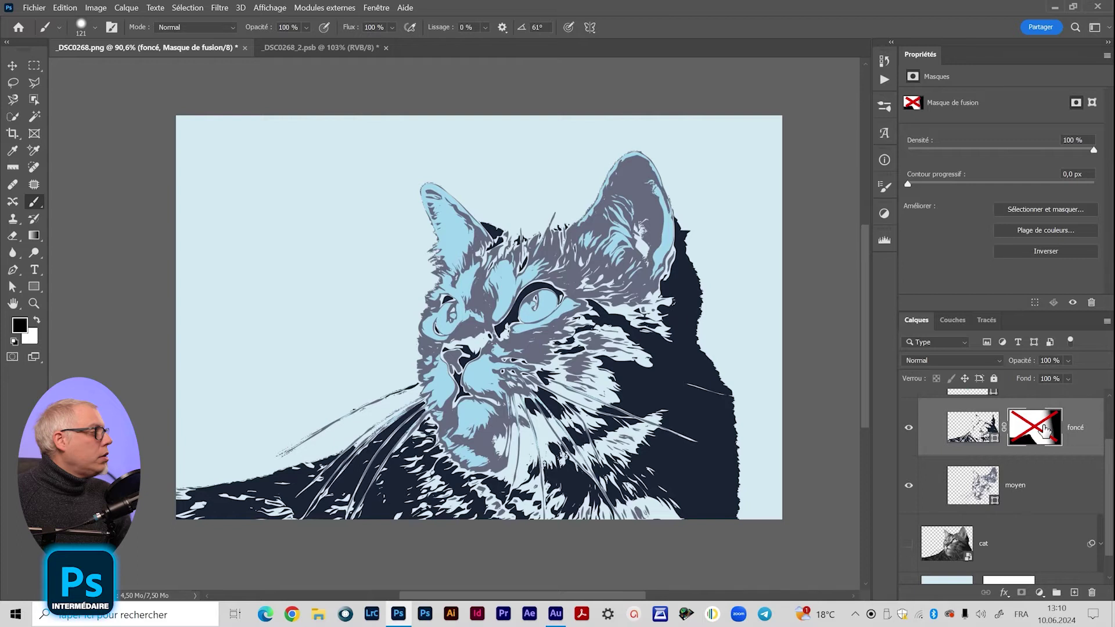
pyautogui.keyDown('shift'); pyautogui.click(1044, 429); pyautogui.keyUp('shift')
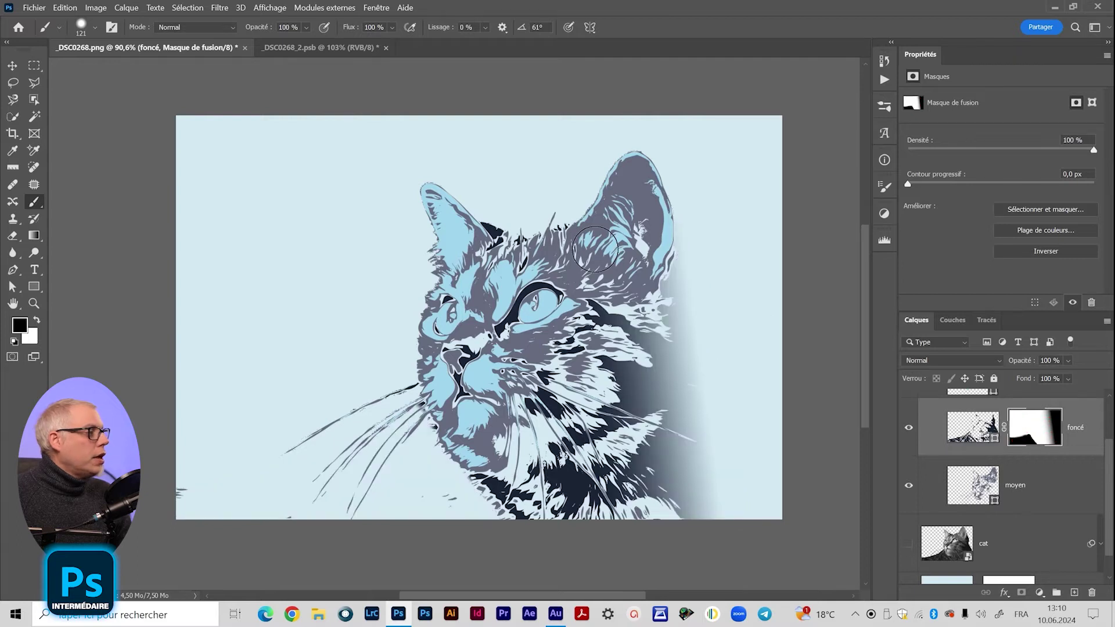
# Try a light purple fill colour on the claire layer.
pyautogui.scroll(2, 929, 418)
pyautogui.click(927, 400)
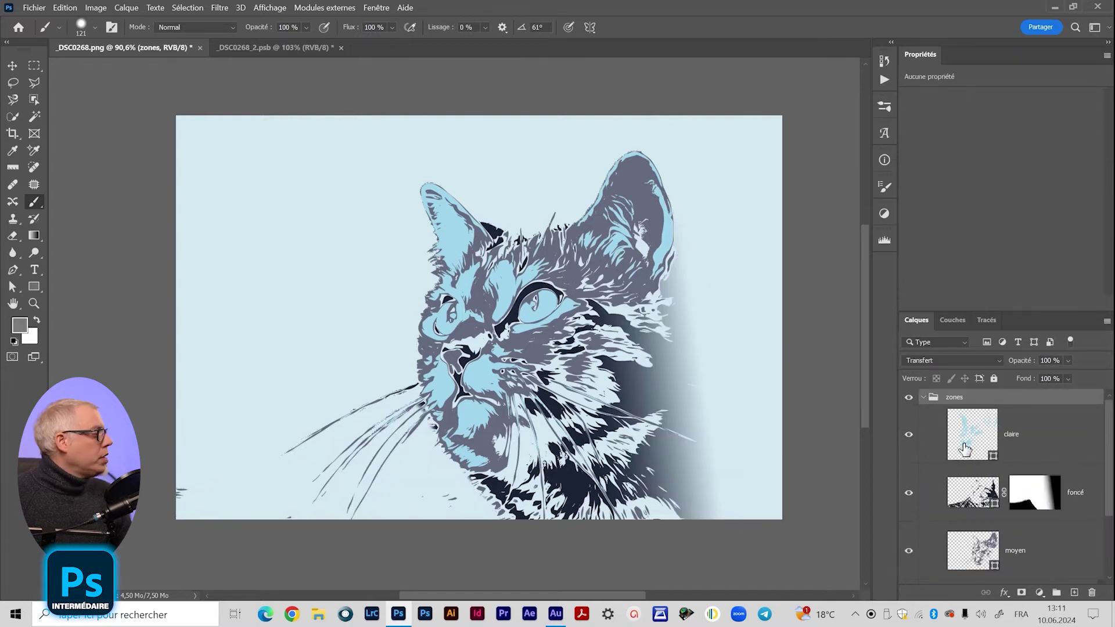
pyautogui.click(964, 449)
pyautogui.click(908, 435)
pyautogui.click(909, 434)
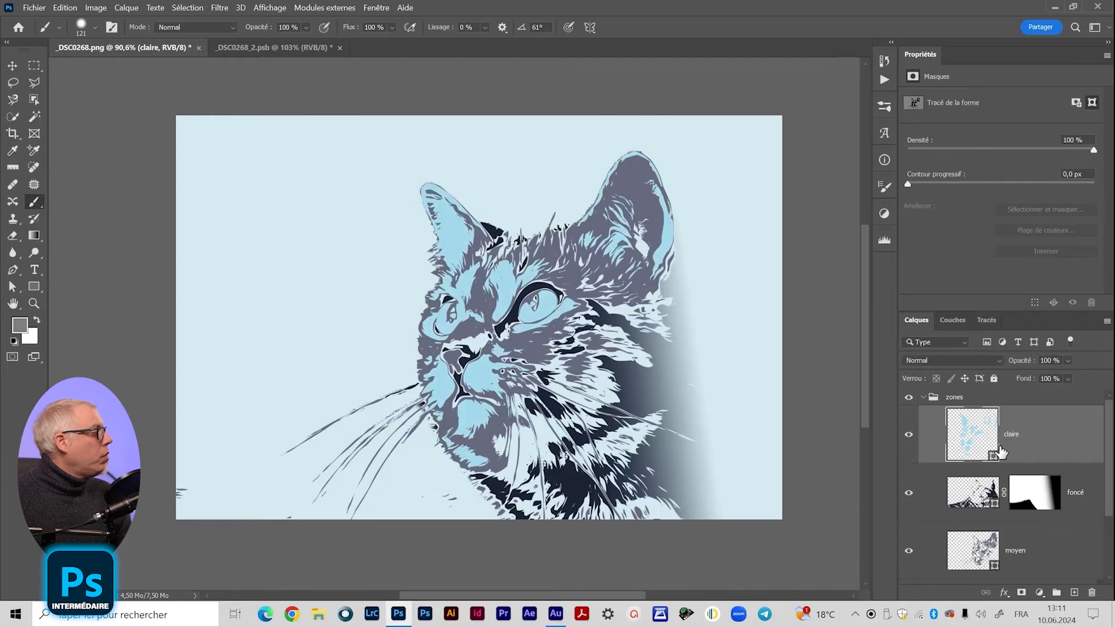
pyautogui.doubleClick(981, 435)
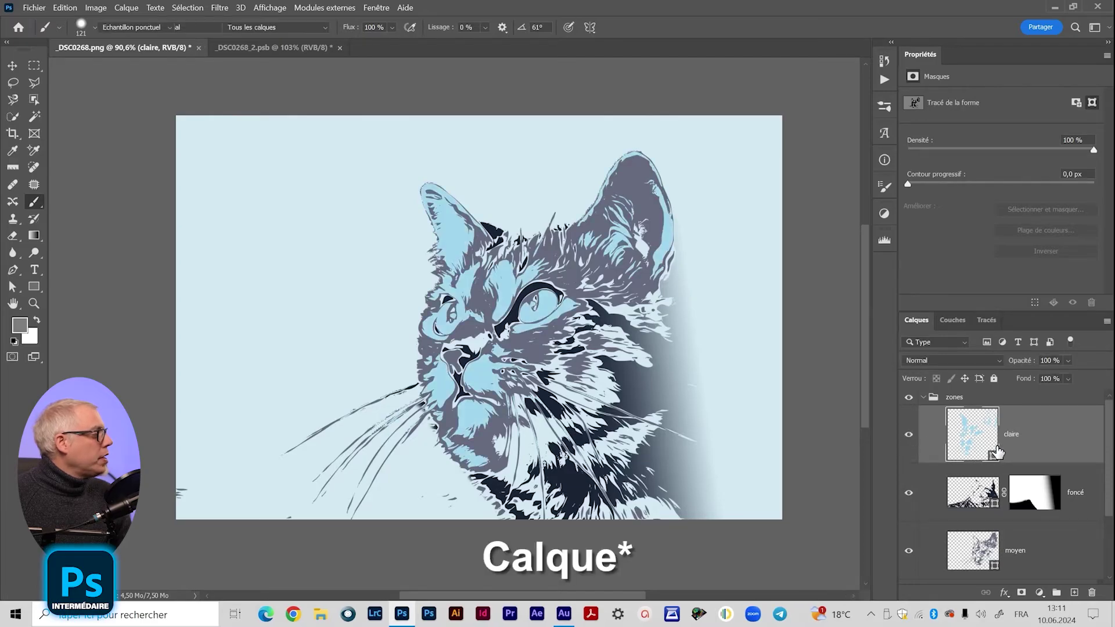
pyautogui.click(920, 145)
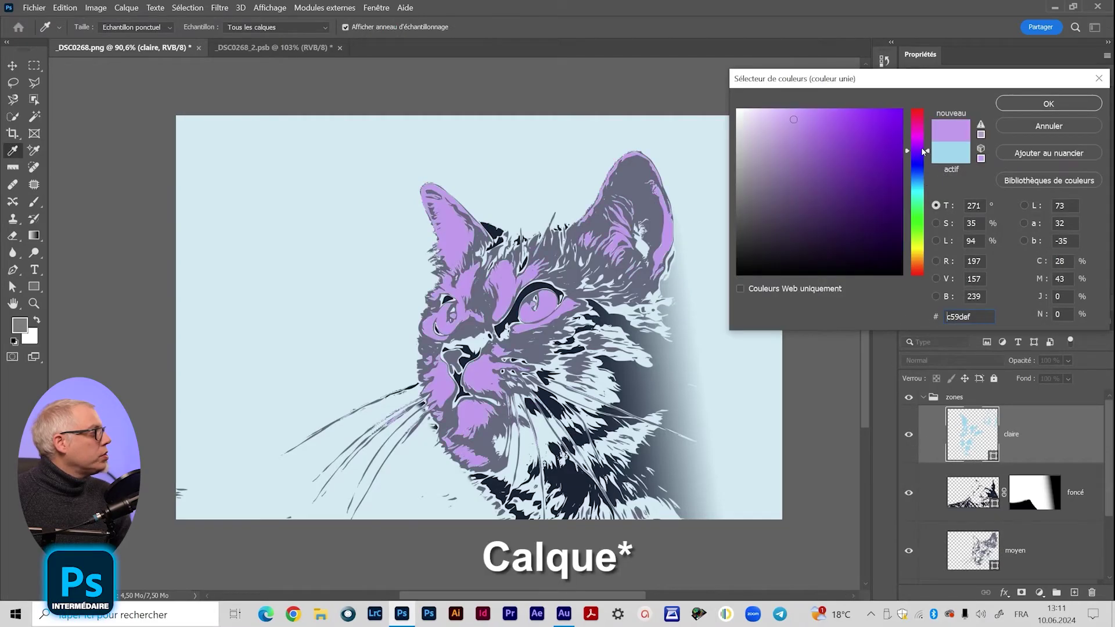
pyautogui.press('Escape')
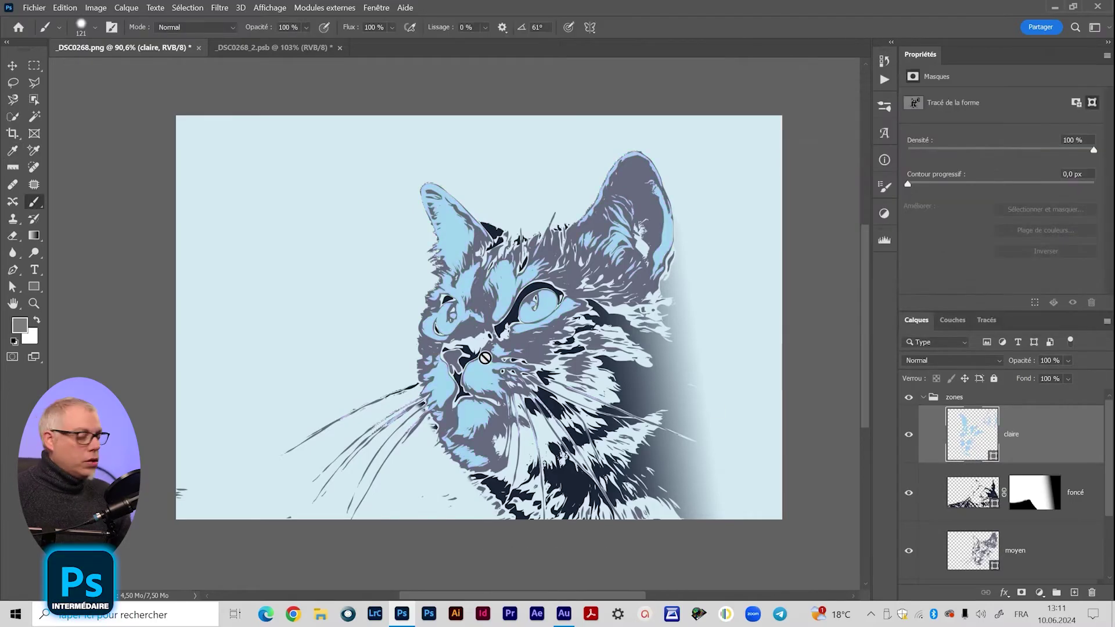
pyautogui.press('z')
pyautogui.moveTo(492, 326); pyautogui.dragTo(482, 326)
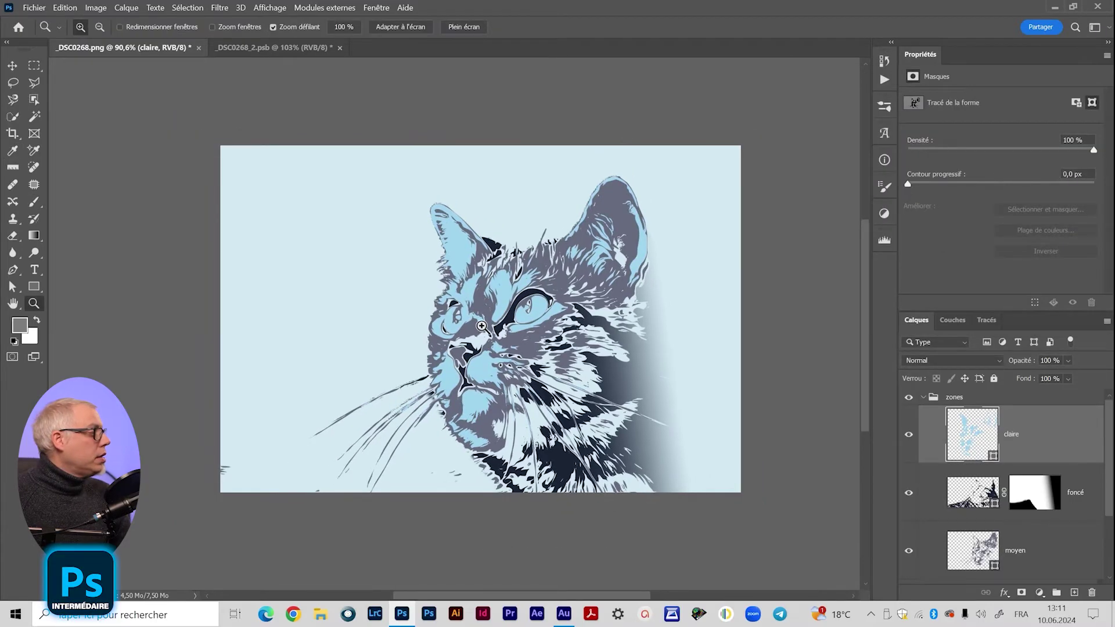
pyautogui.keyDown('shift'); pyautogui.click(1033, 501); pyautogui.keyUp('shift')
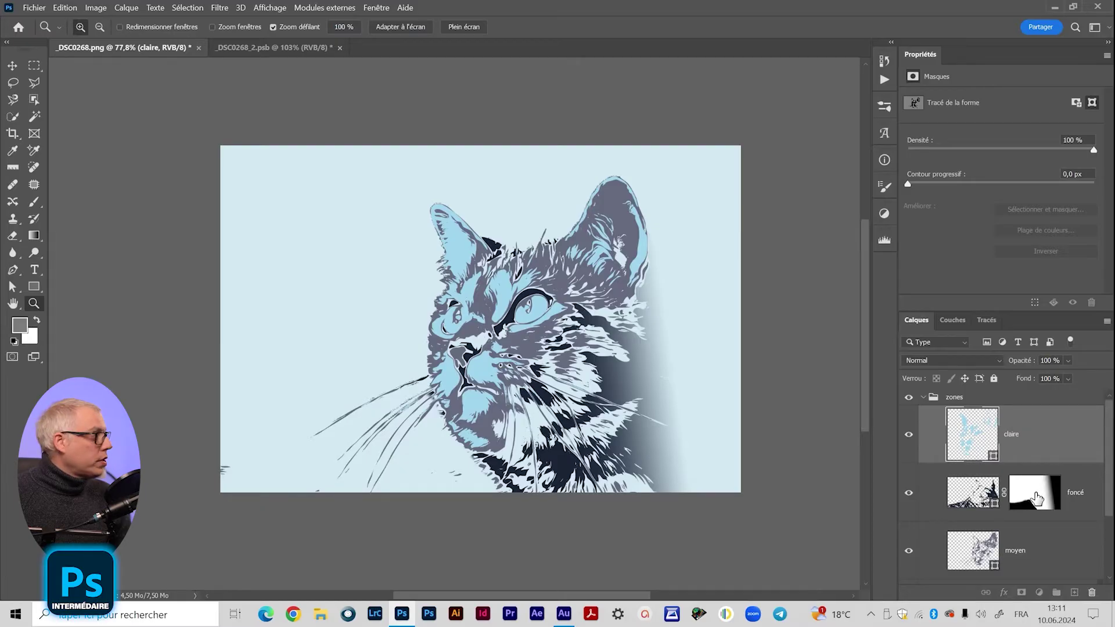
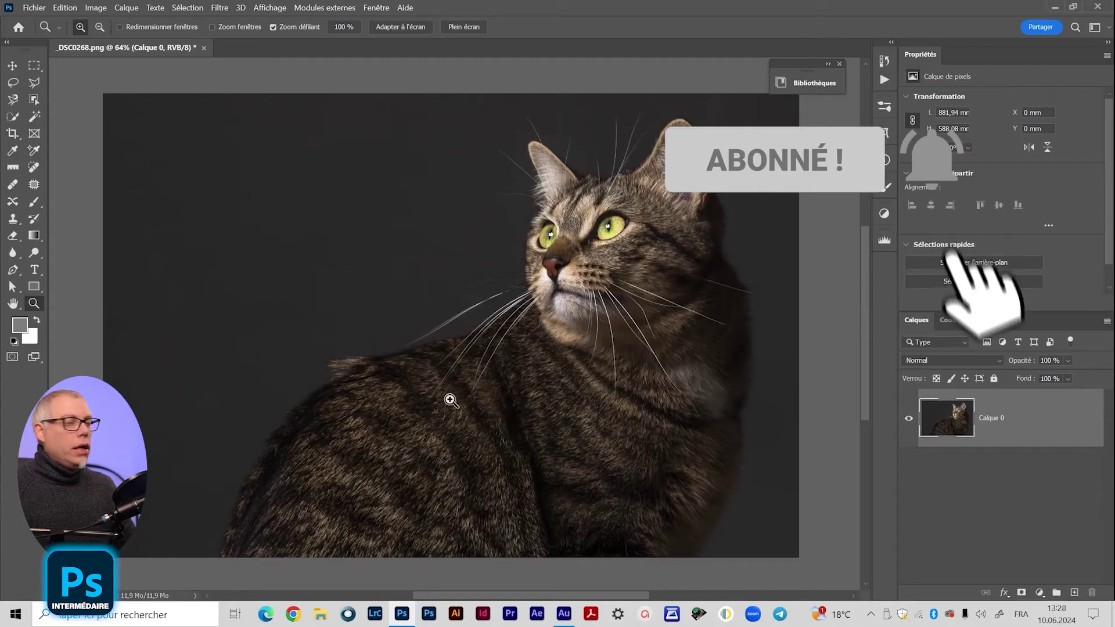
# Close the floating libraries panel covering the corner of the cat photo.
pyautogui.press('v')
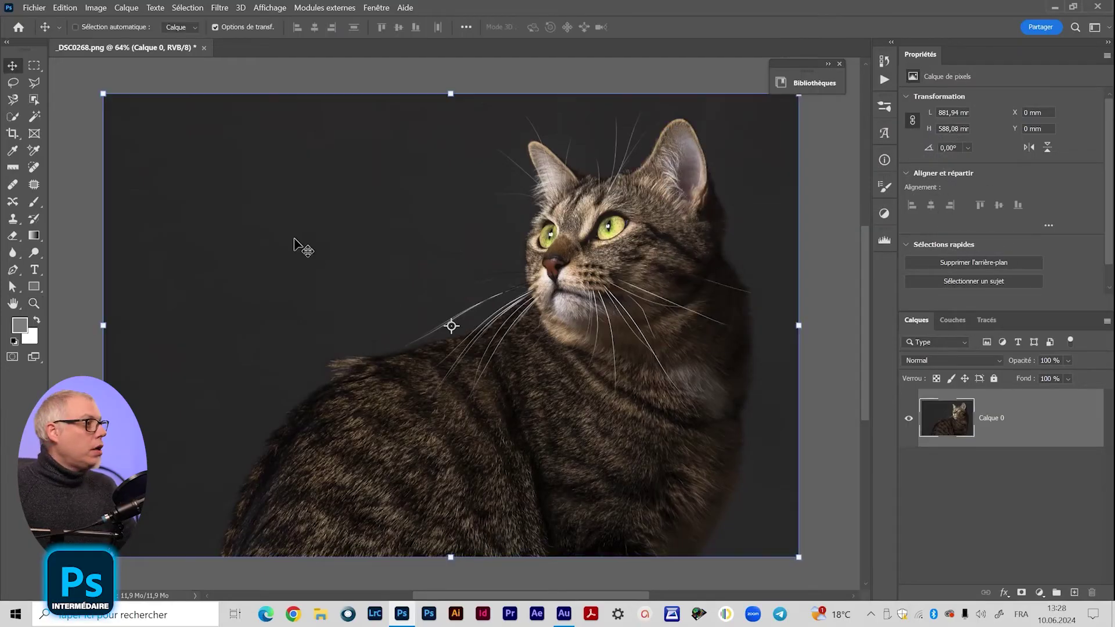
pyautogui.click(1063, 510)
pyautogui.click(1050, 433)
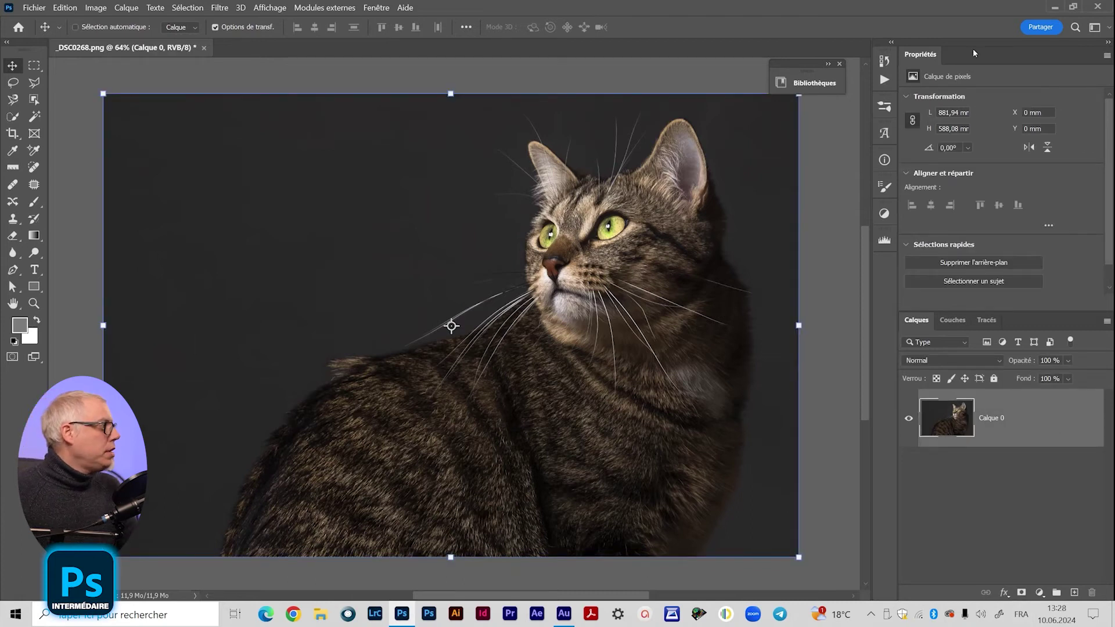
pyautogui.click(839, 63)
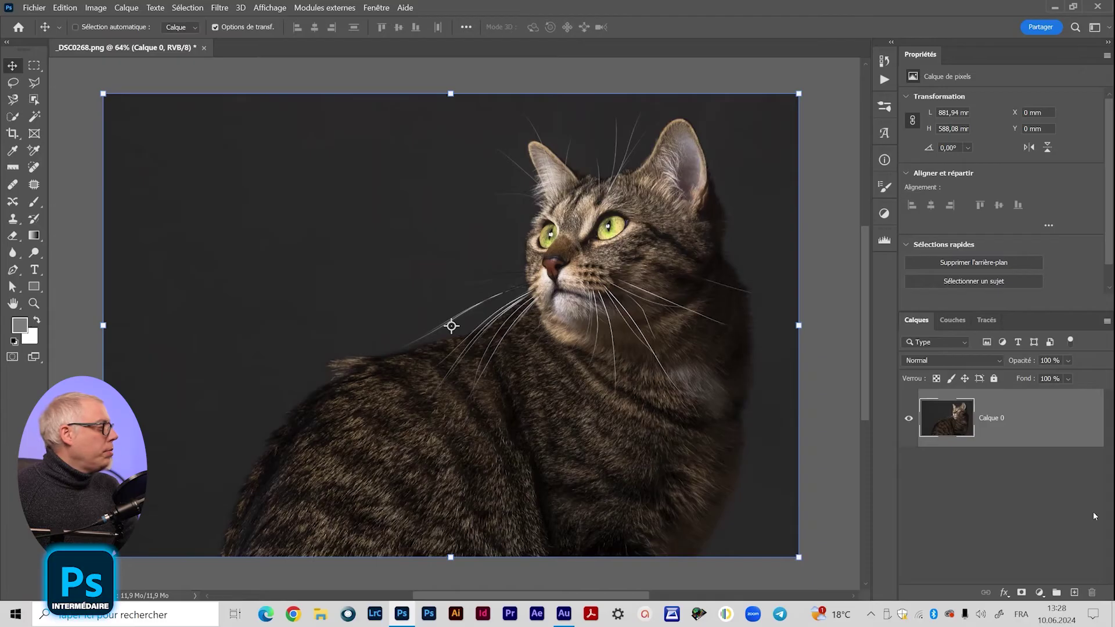
# Select the cat with the Object Selection tool and hide the dark background with a layer mask.
pyautogui.click(34, 100)
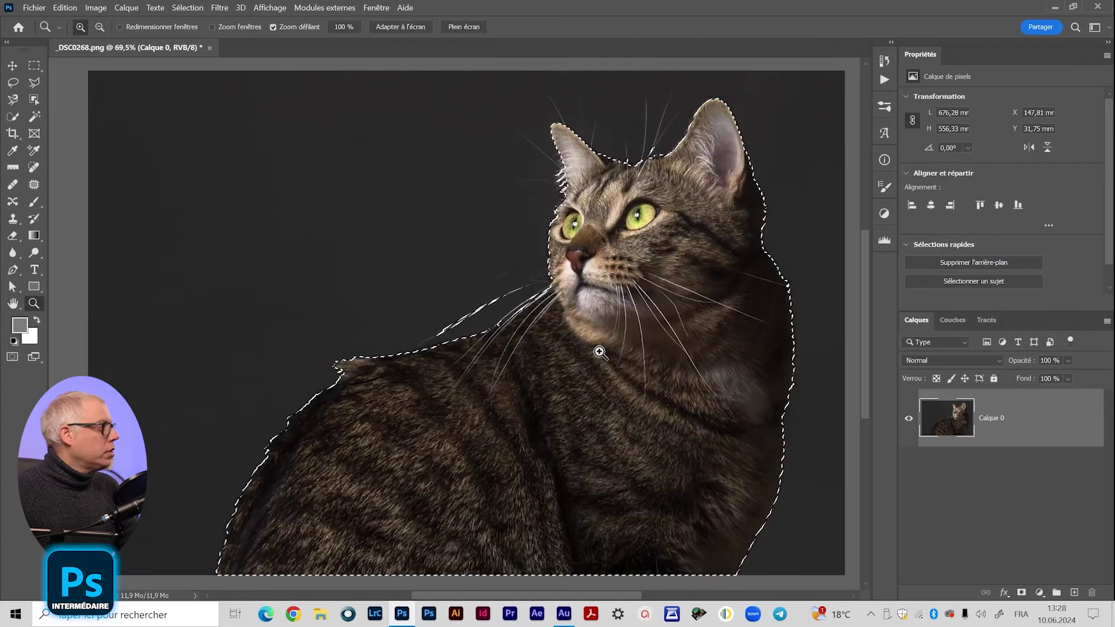
pyautogui.moveTo(600, 352); pyautogui.dragTo(594, 357)
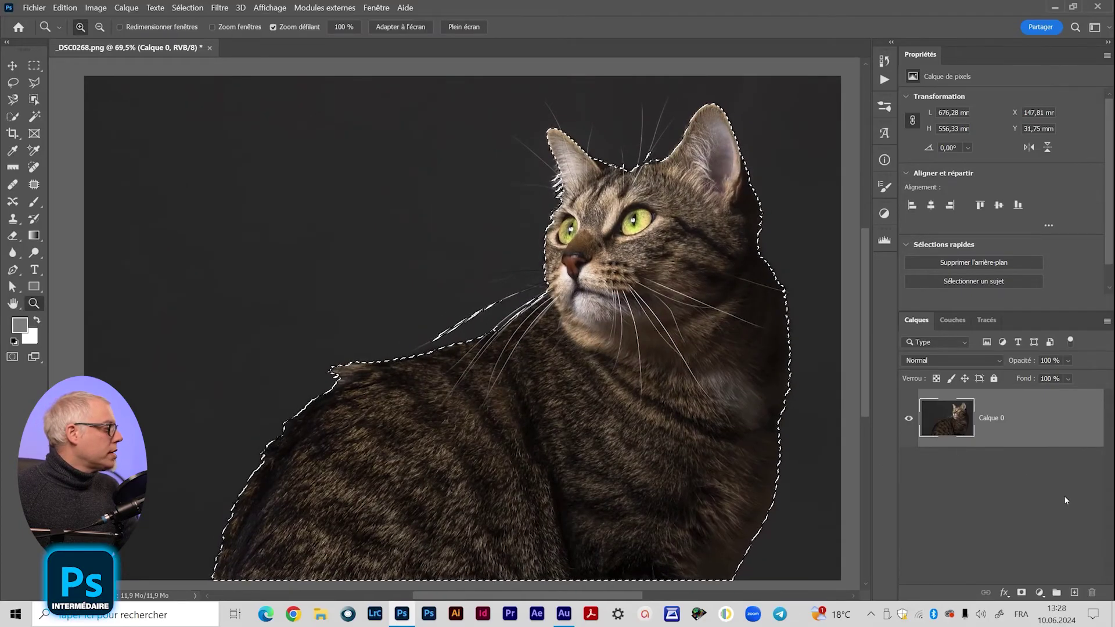
pyautogui.click(1021, 592)
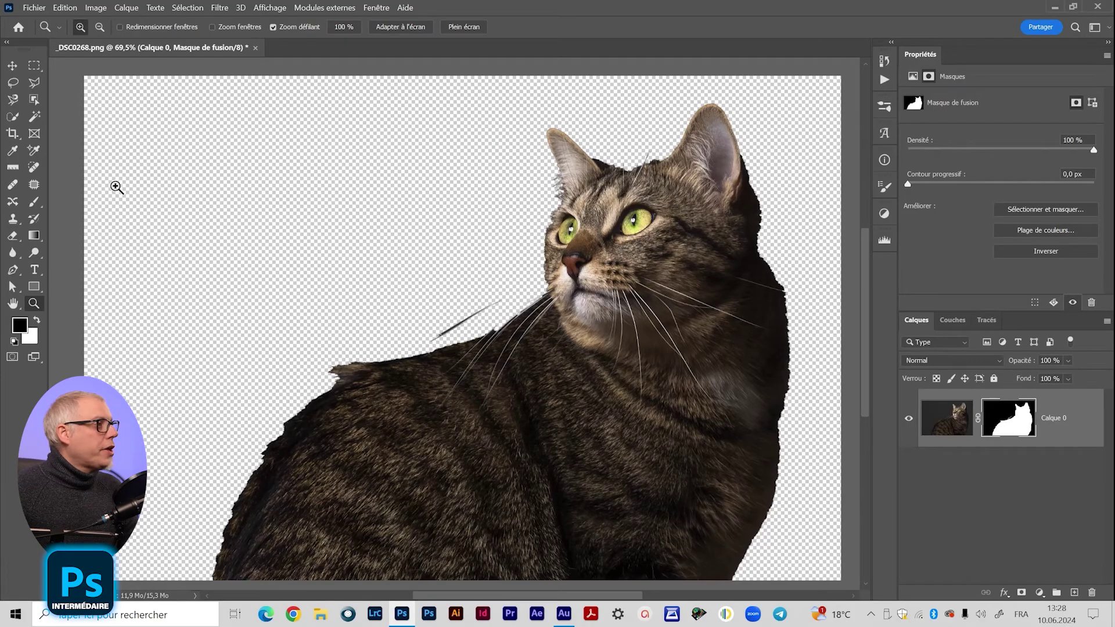
# Crop the image to the cat's head and shoulders at the original aspect ratio, about 553 × 369 mm.
pyautogui.press('c')
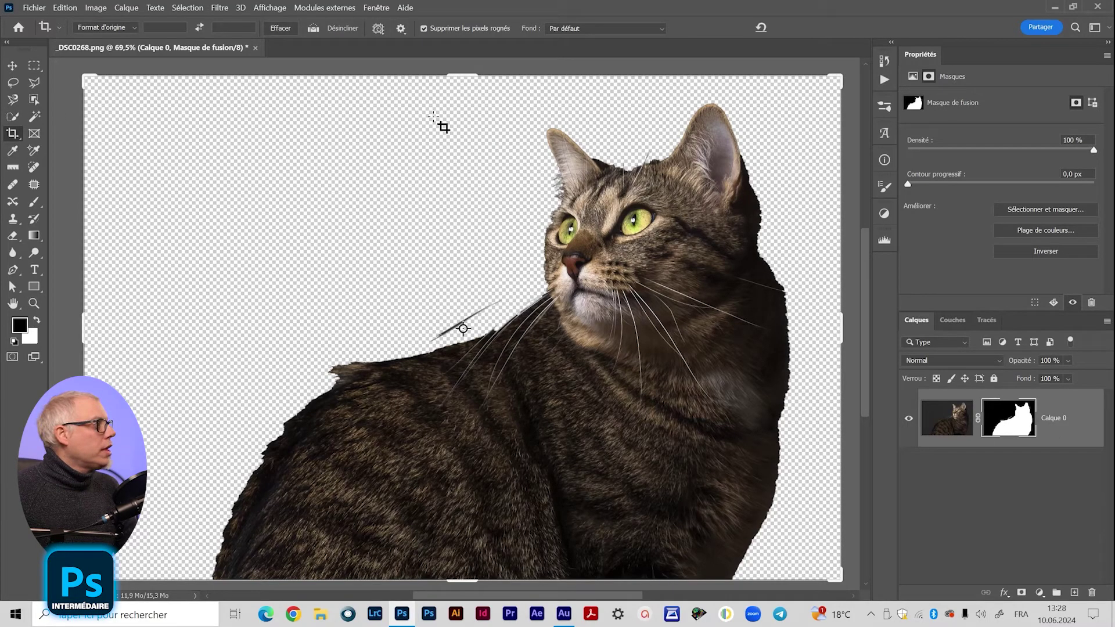
pyautogui.moveTo(463, 580); pyautogui.dragTo(462, 502)
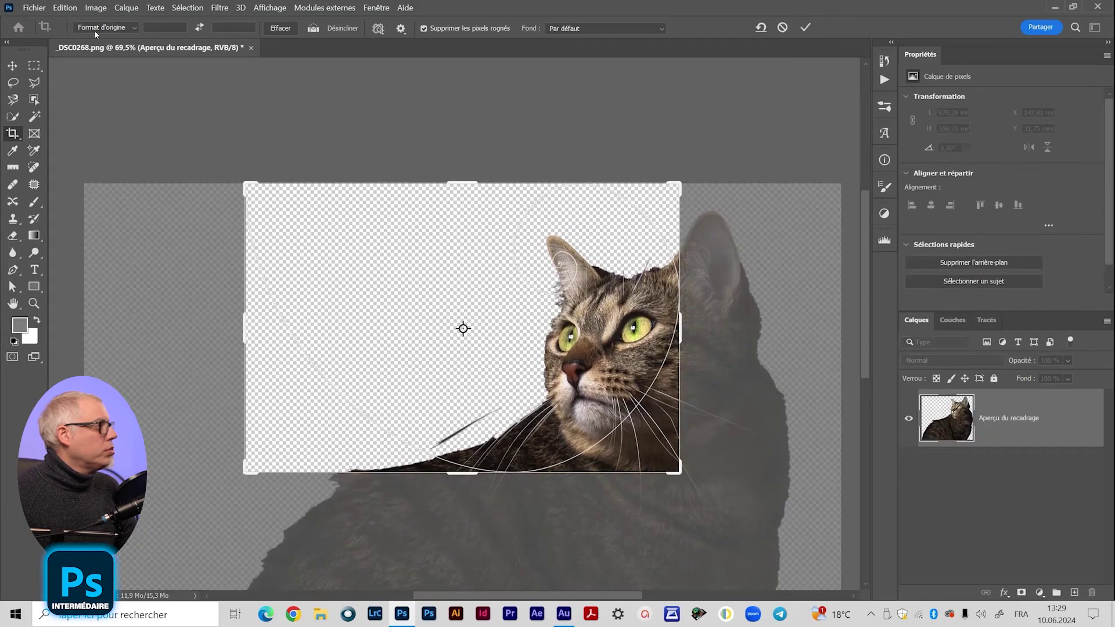
pyautogui.moveTo(476, 450); pyautogui.dragTo(435, 406)
pyautogui.moveTo(459, 480)
pyautogui.mouseDown()
pyautogui.moveTo(461, 489)
pyautogui.moveTo(463, 453)
pyautogui.moveTo(463, 470)
pyautogui.mouseUp()
pyautogui.click(805, 27)
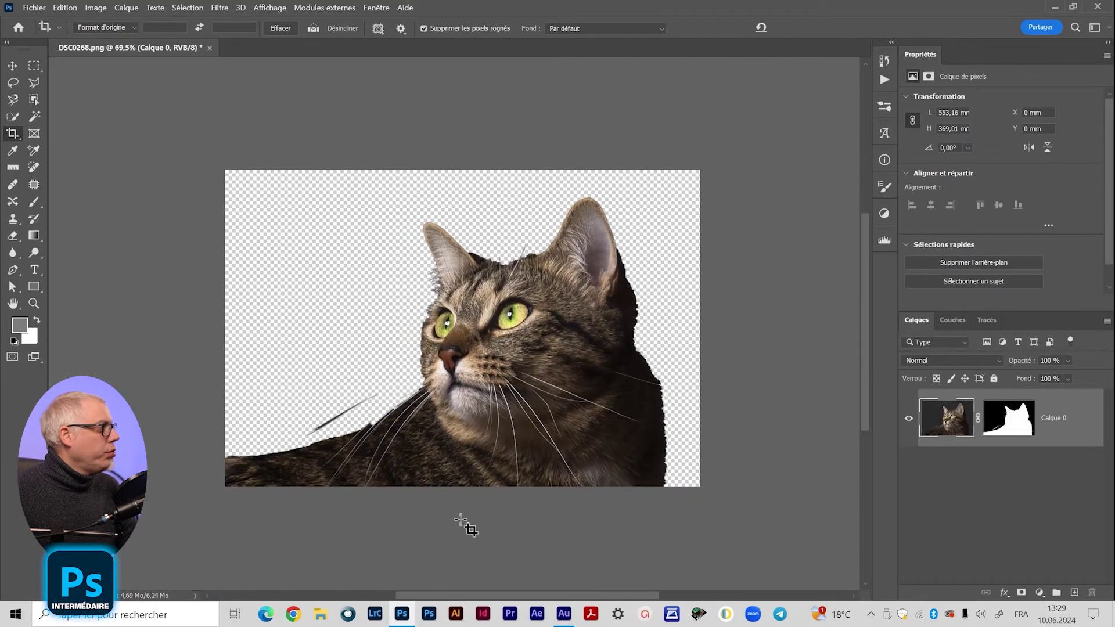
# Add a Black & White adjustment layer above the cat with reds at 115 and yellows at 146.
pyautogui.press('z')
pyautogui.moveTo(482, 330); pyautogui.dragTo(485, 329)
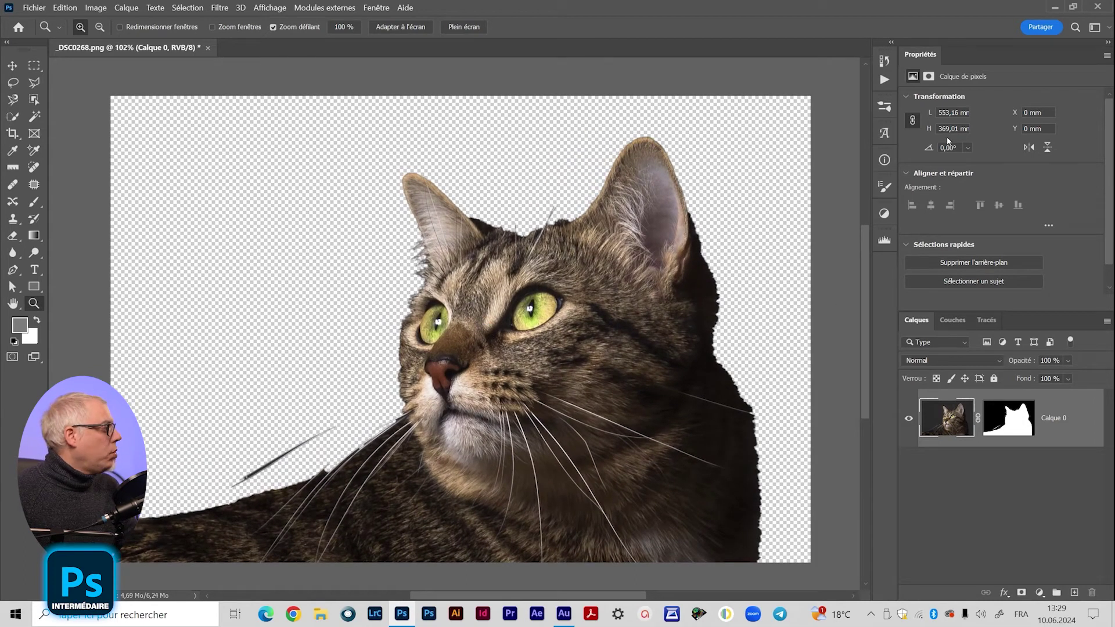
pyautogui.click(885, 214)
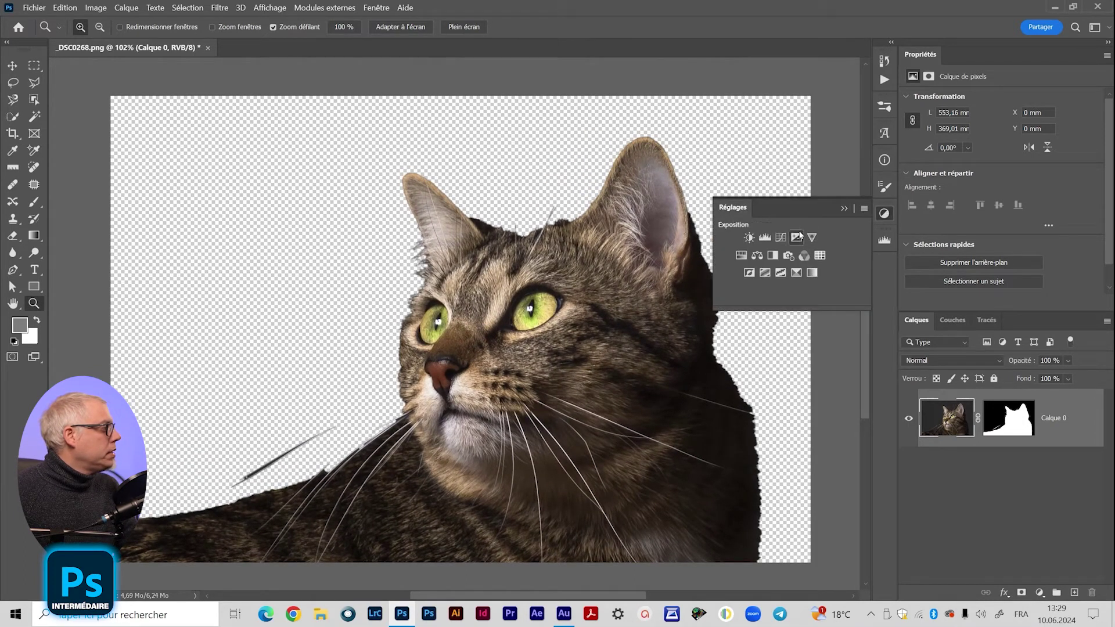
pyautogui.click(773, 255)
pyautogui.moveTo(1005, 173); pyautogui.dragTo(1025, 147)
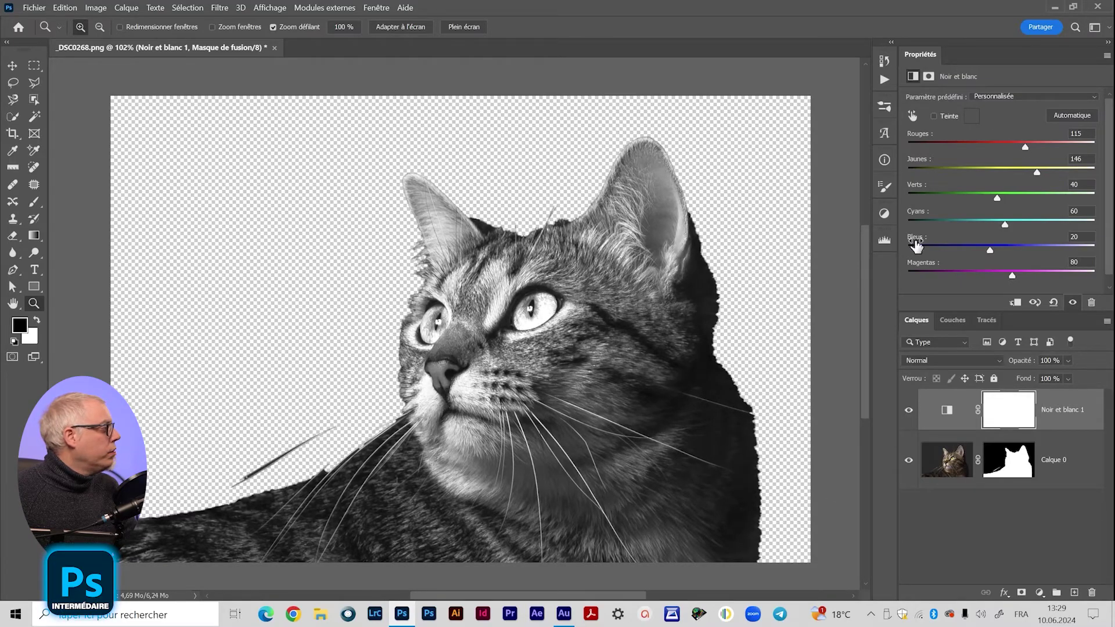
# Merge the black-and-white adjustment with the masked cat layer and rename the merged layer cat.
pyautogui.keyDown('shift'); pyautogui.click(1090, 467); pyautogui.keyUp('shift')
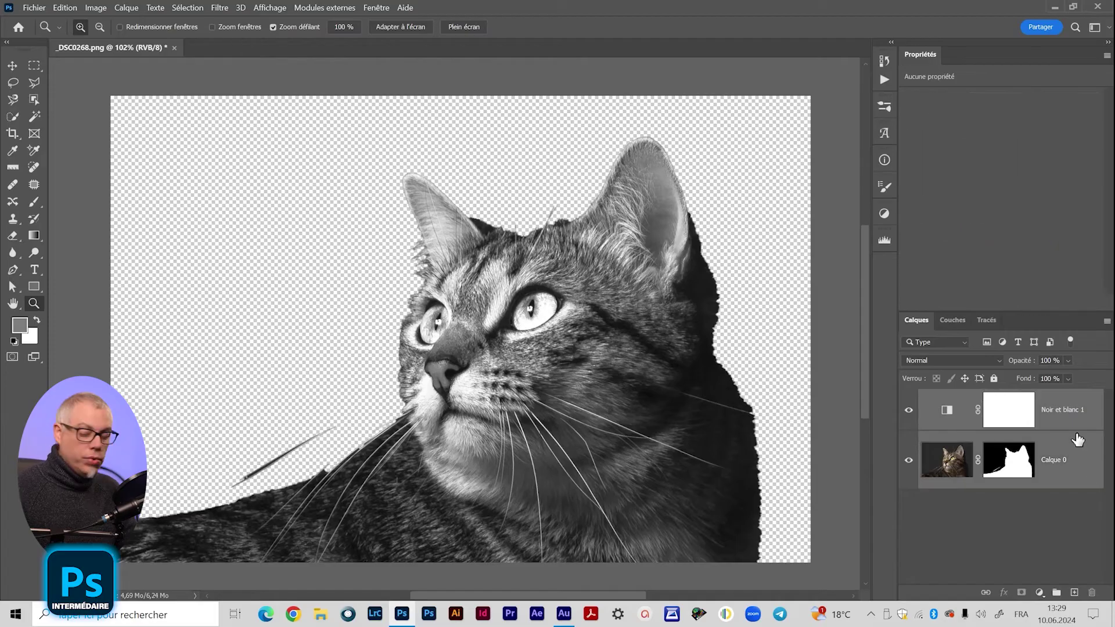
pyautogui.hotkey('ctrl', 'e')
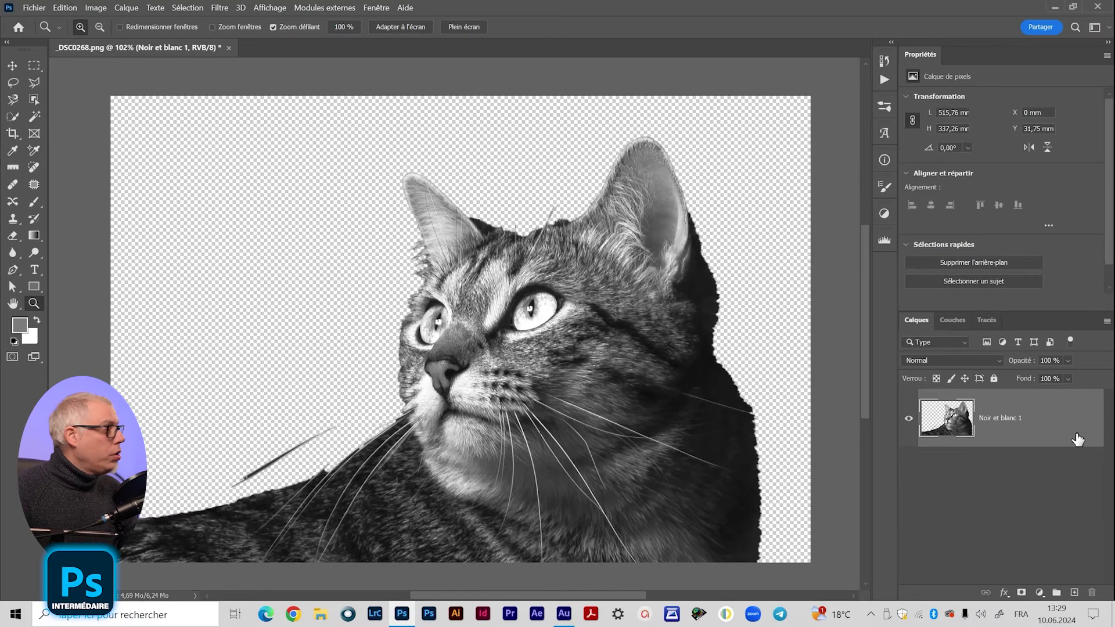
pyautogui.doubleClick(1004, 417)
pyautogui.write('cat')
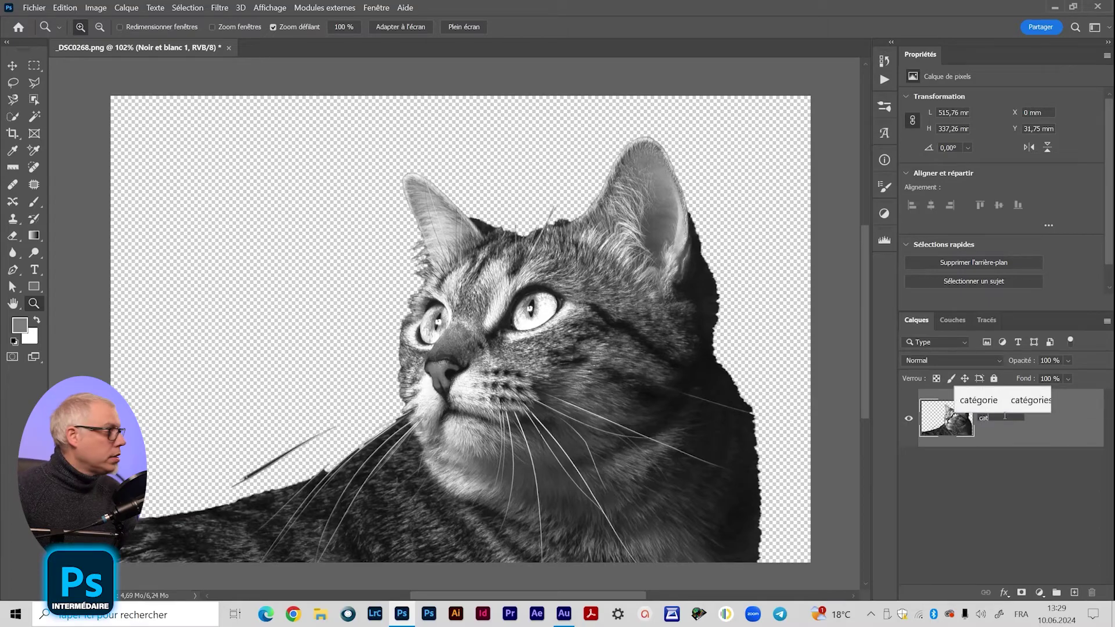
pyautogui.press('Return')
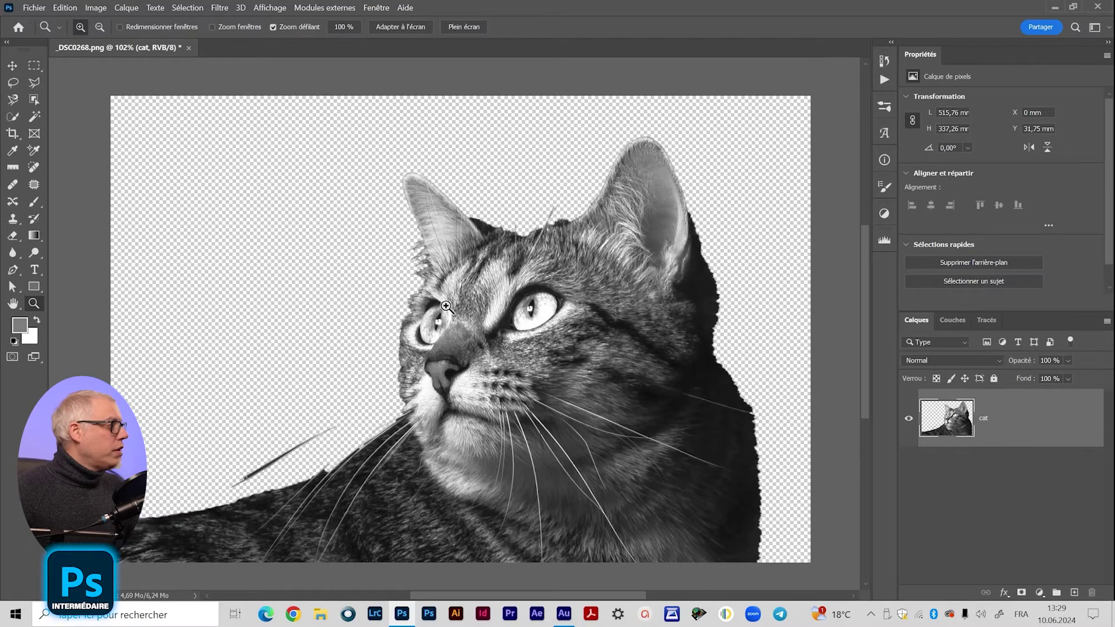
# Convert the cat layer to a smart object.
pyautogui.moveTo(497, 337); pyautogui.dragTo(512, 384)
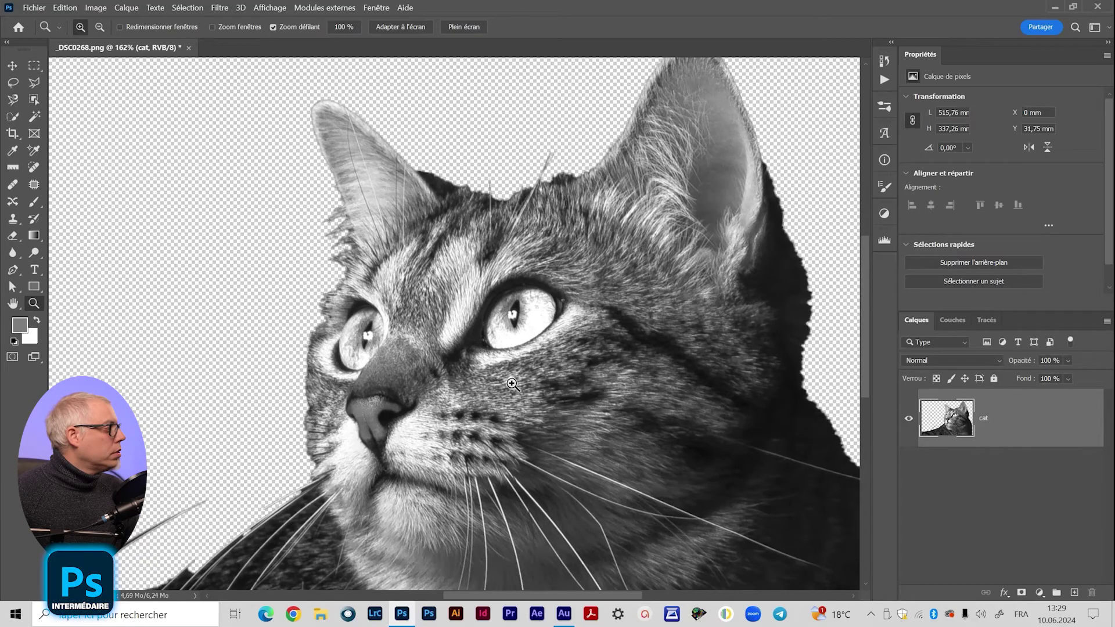
pyautogui.rightClick(1050, 420)
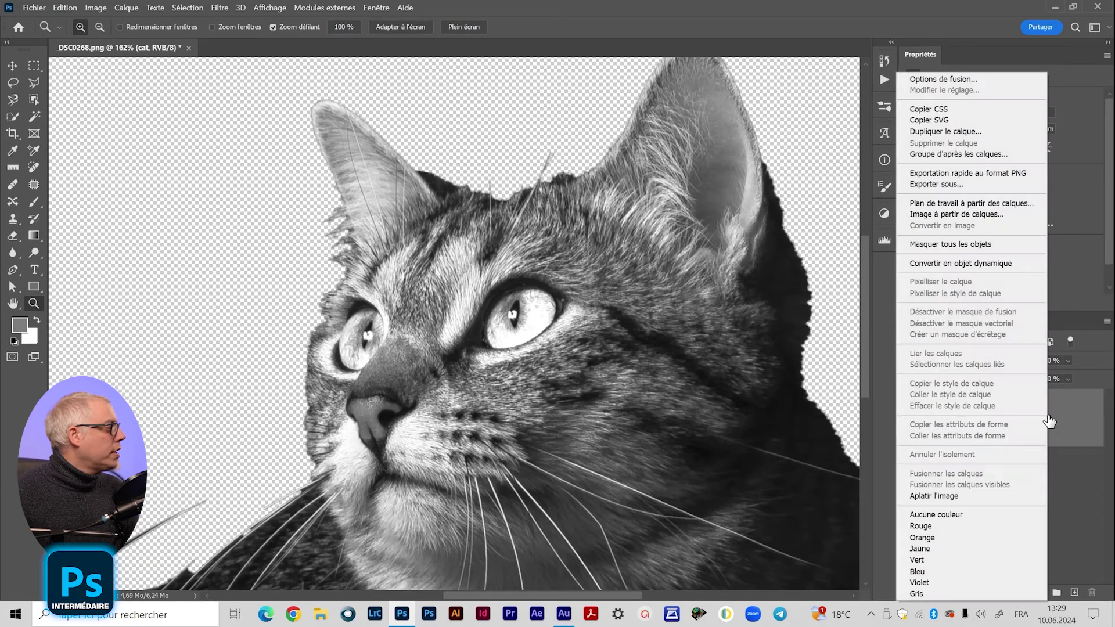
pyautogui.click(967, 262)
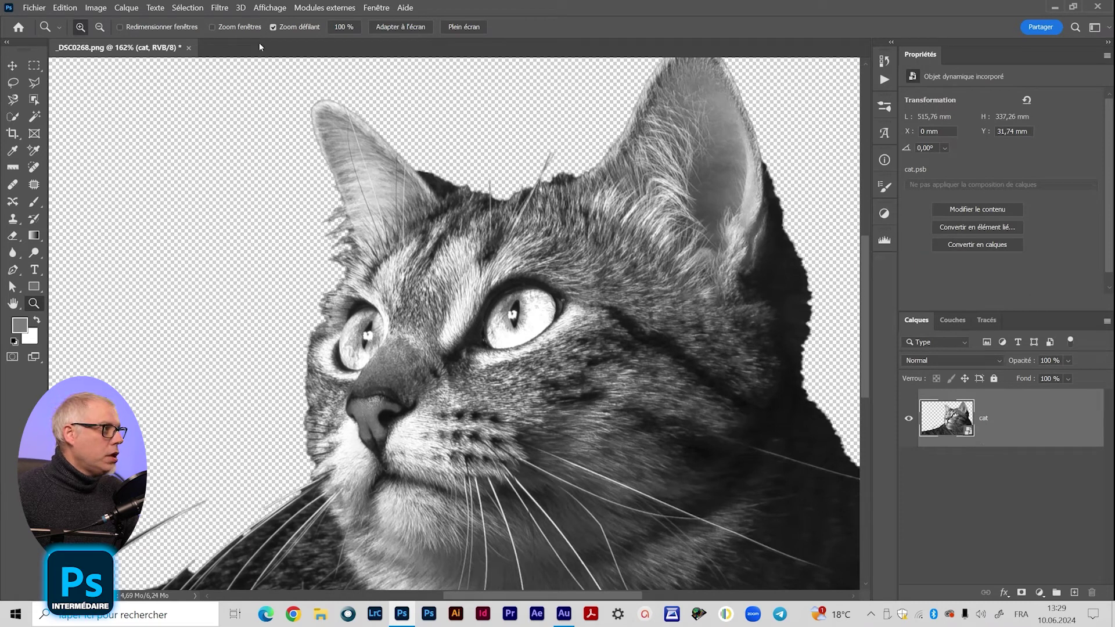
# Apply the Diffuse filter to the cat smart object.
pyautogui.click(220, 7)
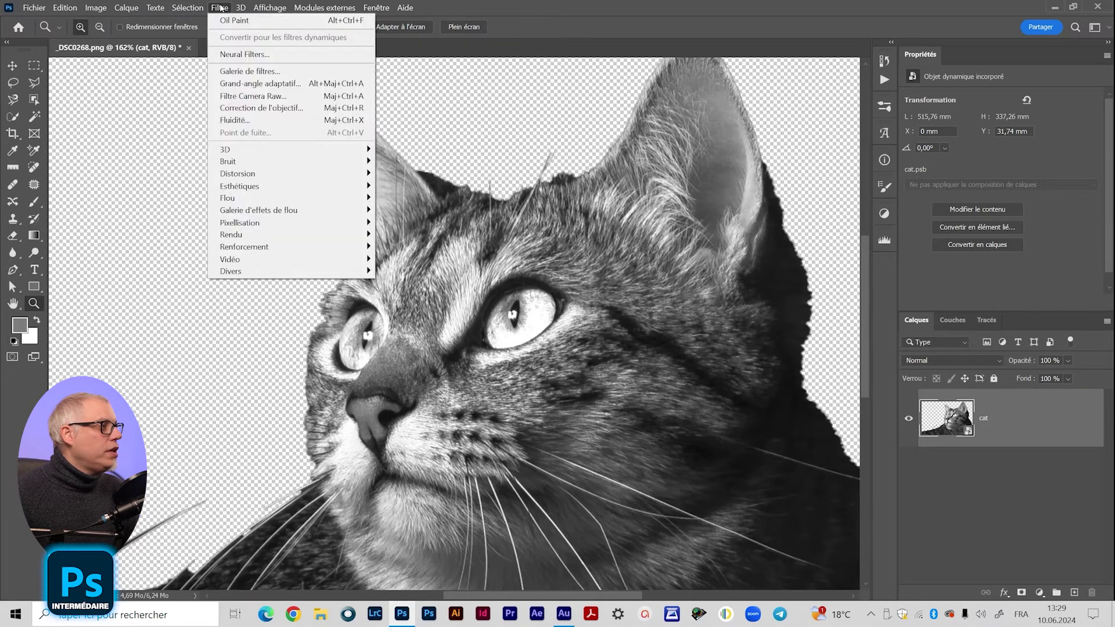
pyautogui.moveTo(365, 188)
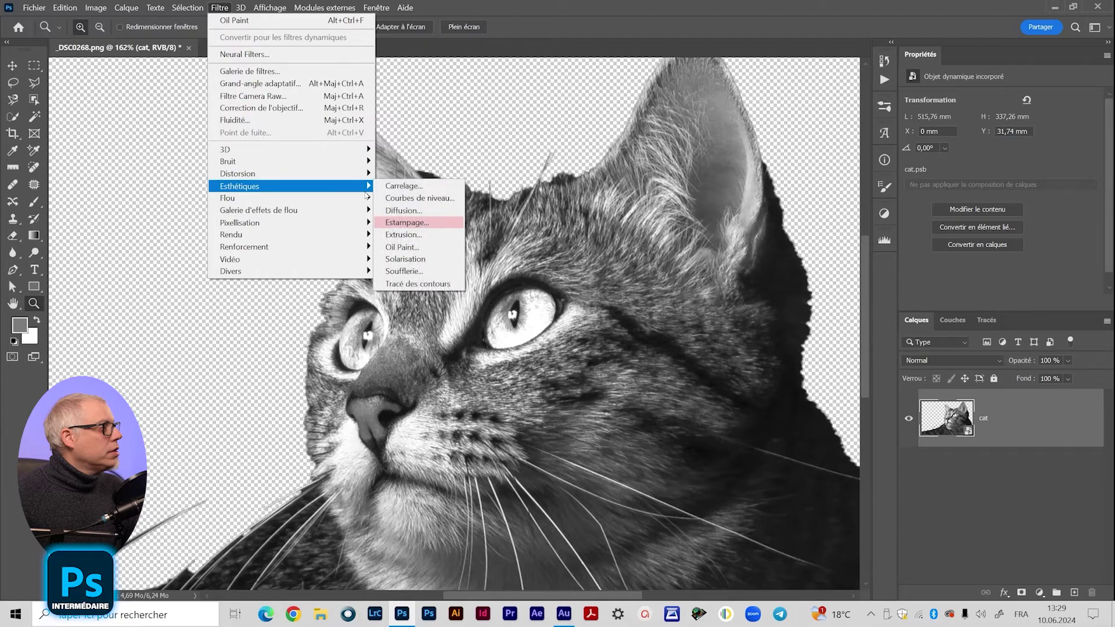
pyautogui.click(404, 210)
pyautogui.click(279, 189)
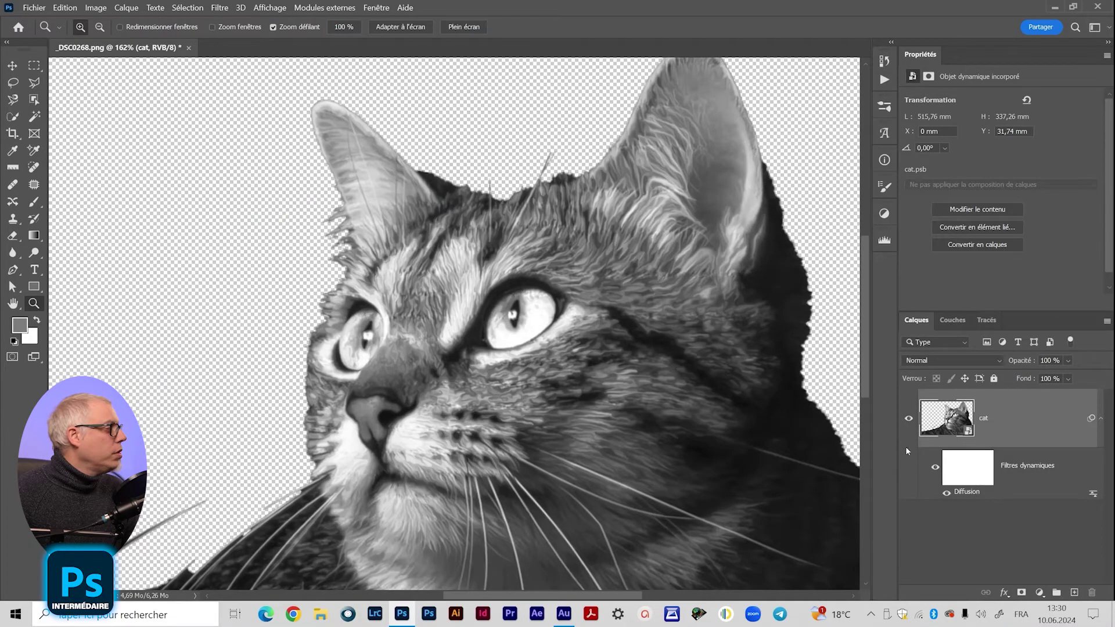
# Apply Smart Sharpen to the cat with amount 272%, radius 1.3 px, noise reduction 16% and motion blur removal at 55°.
pyautogui.click(218, 9)
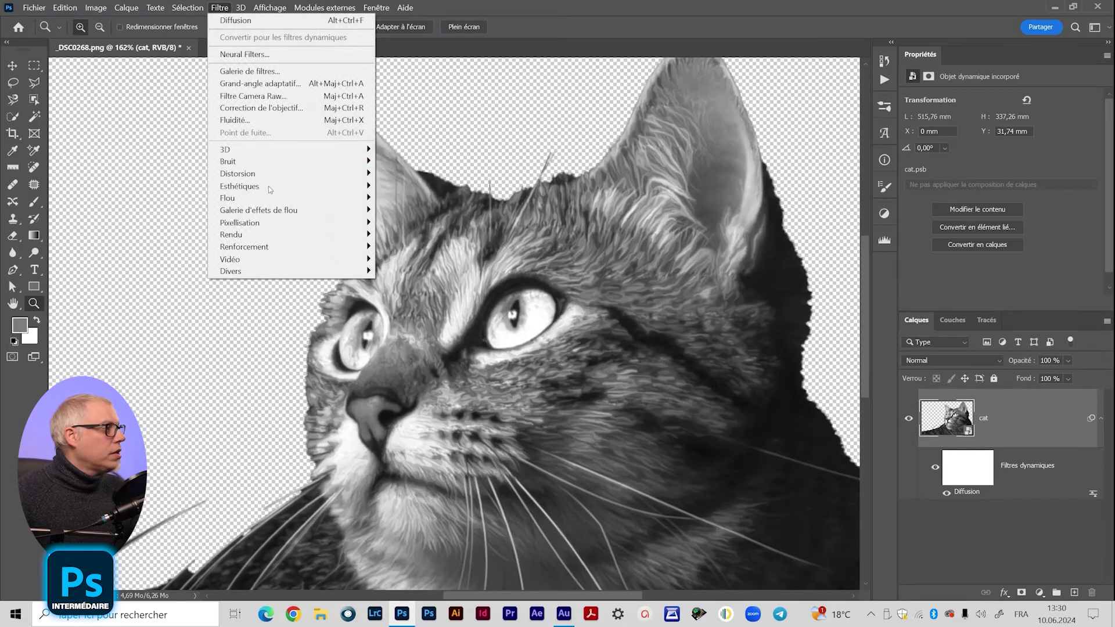
pyautogui.moveTo(279, 250)
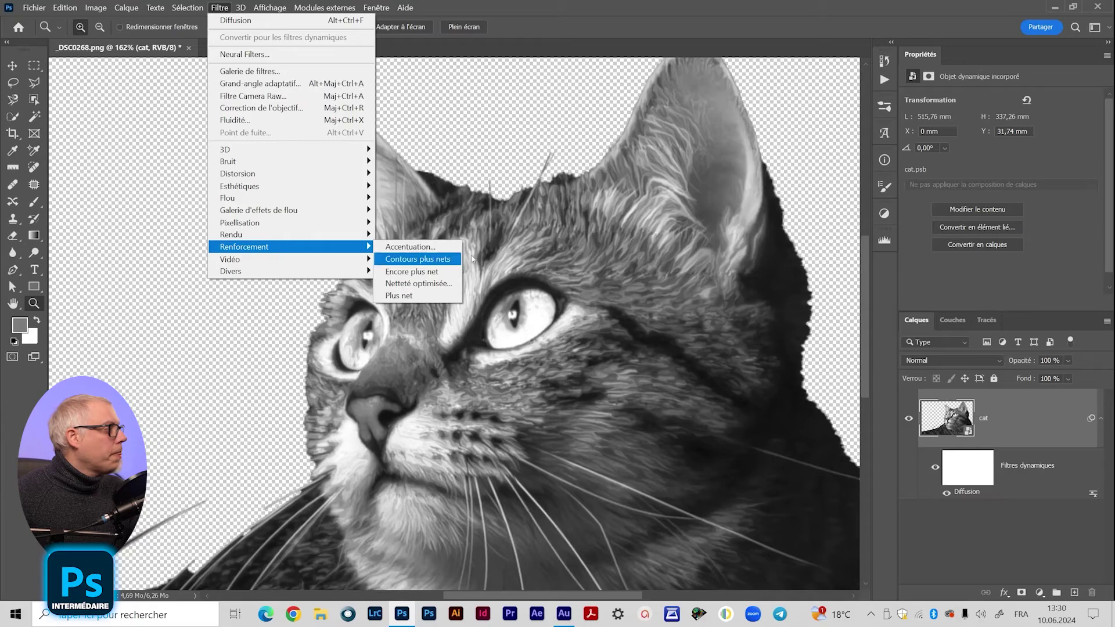
pyautogui.click(418, 283)
pyautogui.moveTo(556, 63); pyautogui.dragTo(278, 94)
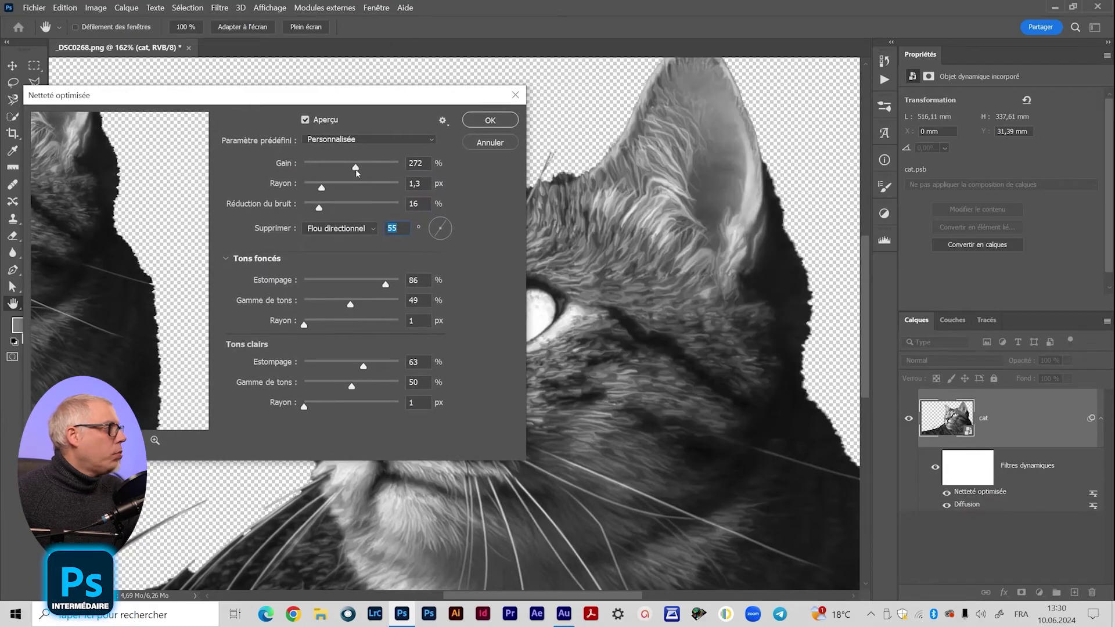
pyautogui.click(490, 120)
# Apply a second Diffuse smart filter on top of the sharpened cat.
pyautogui.press('z')
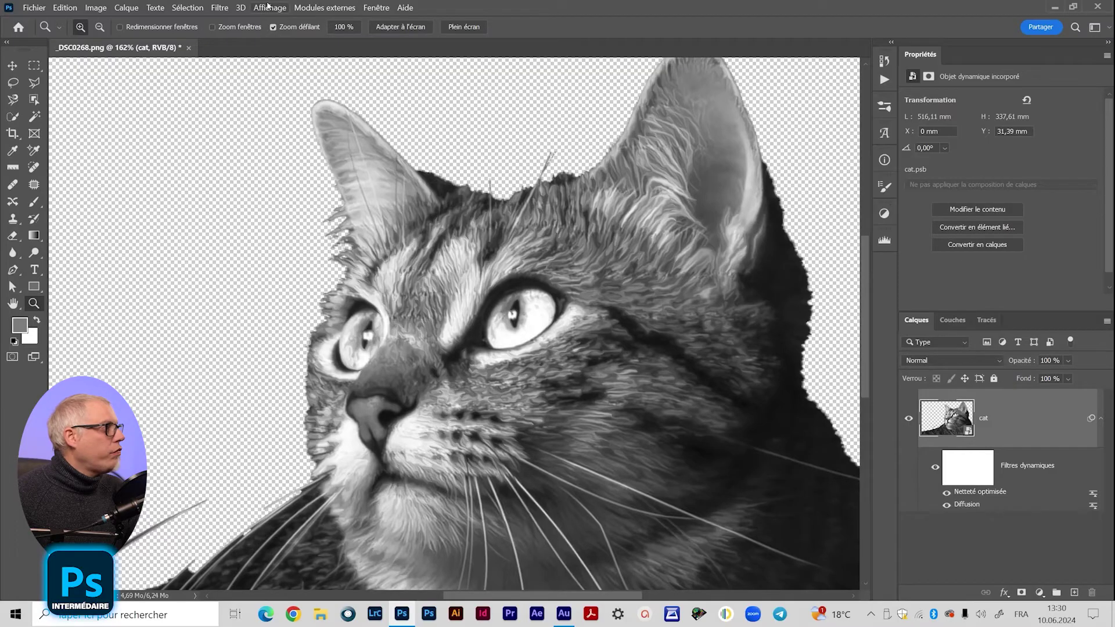
pyautogui.click(219, 7)
pyautogui.moveTo(325, 187)
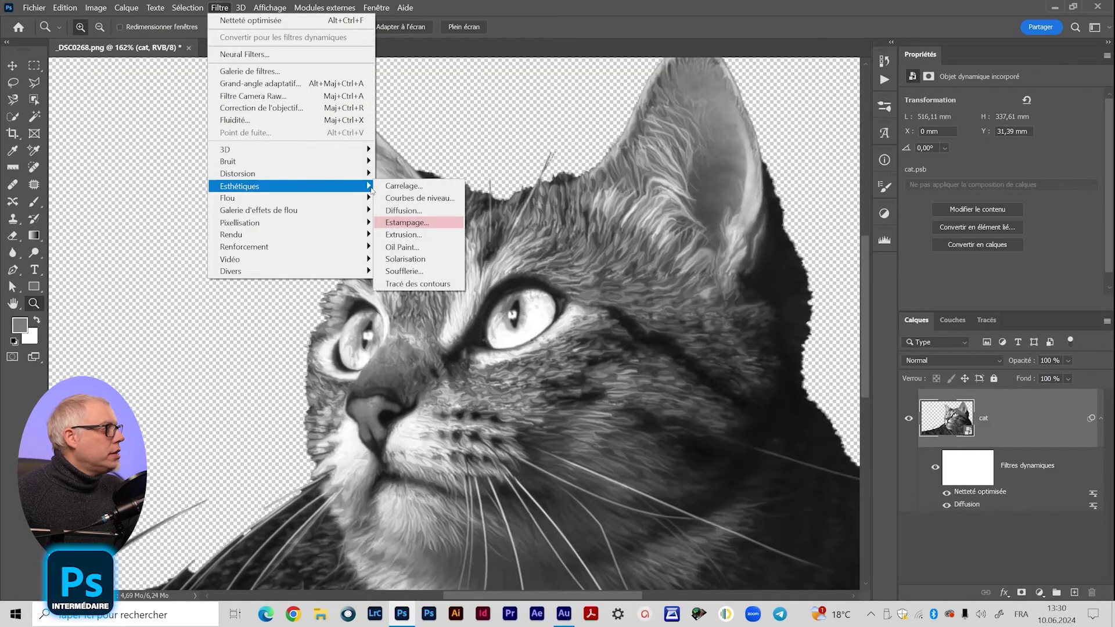
pyautogui.click(412, 217)
pyautogui.click(294, 184)
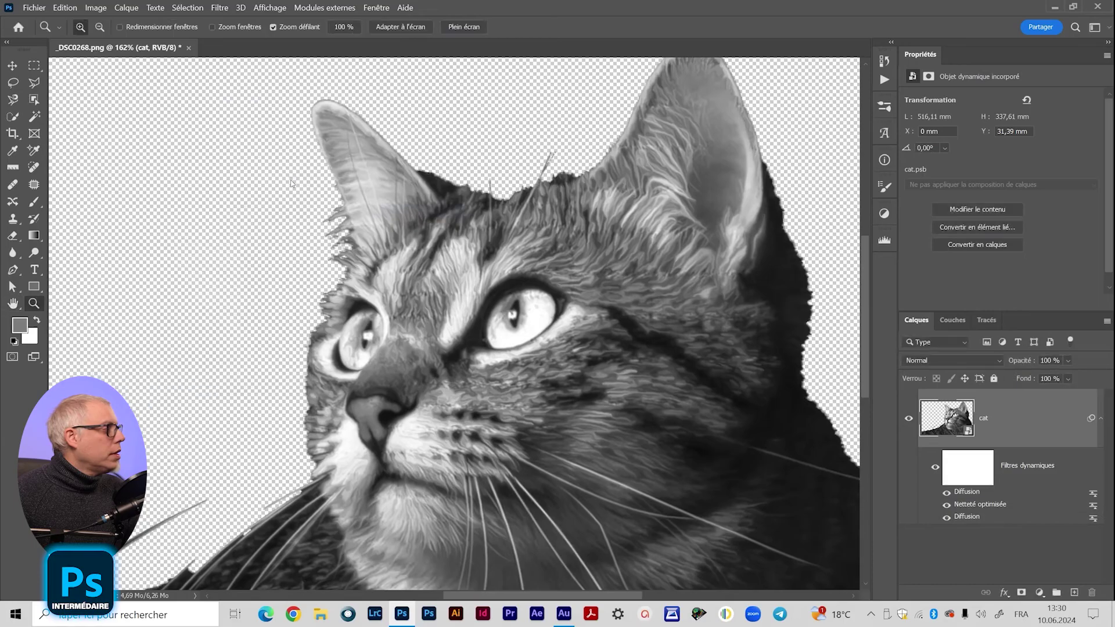
# Apply a second Smart Sharpen to the cat with amount 252% and radius 1.3 px.
pyautogui.click(220, 8)
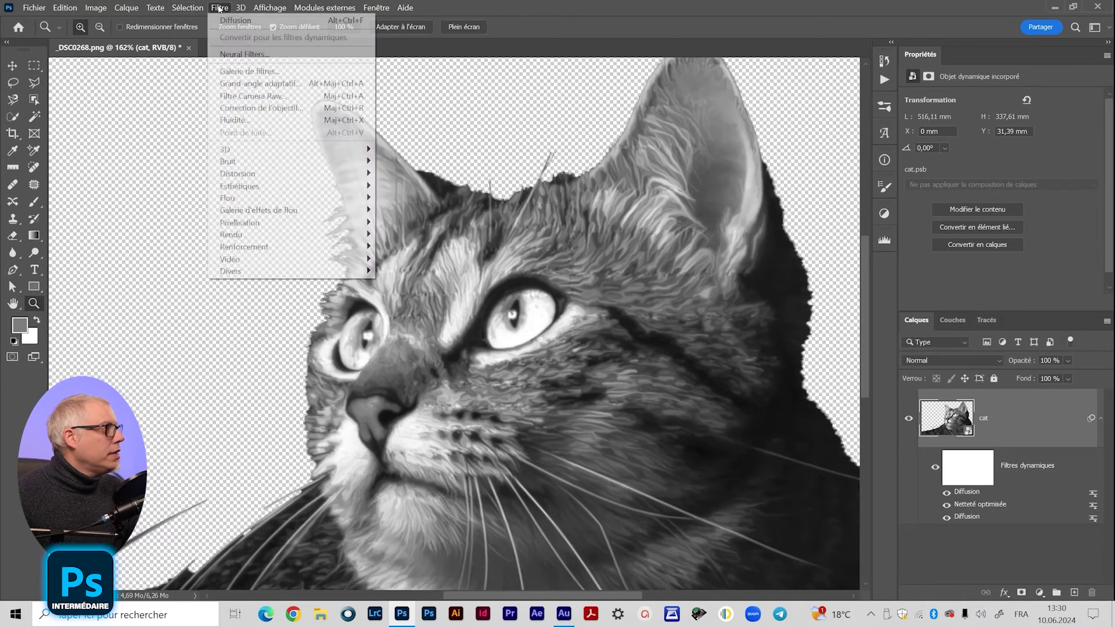
pyautogui.moveTo(325, 250)
pyautogui.click(419, 289)
pyautogui.click(352, 168)
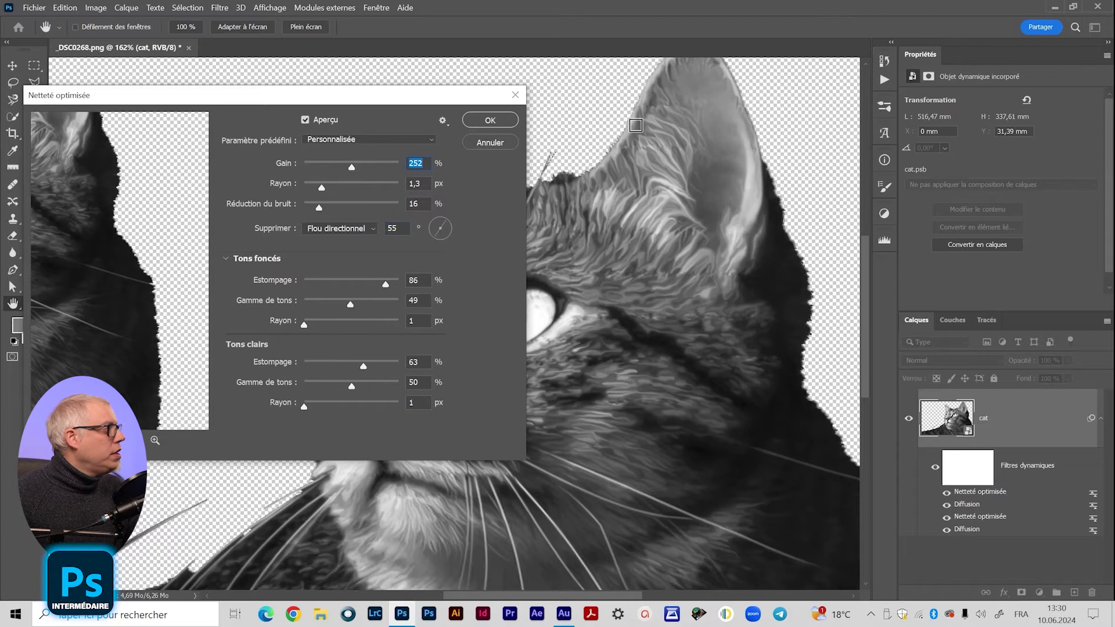
pyautogui.click(491, 120)
# Apply the Oil Paint filter to the cat with stylization 1.8, cleanliness 7.9, scale 5.1 and bristle detail 0.9.
pyautogui.press('z')
pyautogui.moveTo(774, 464); pyautogui.dragTo(526, 330)
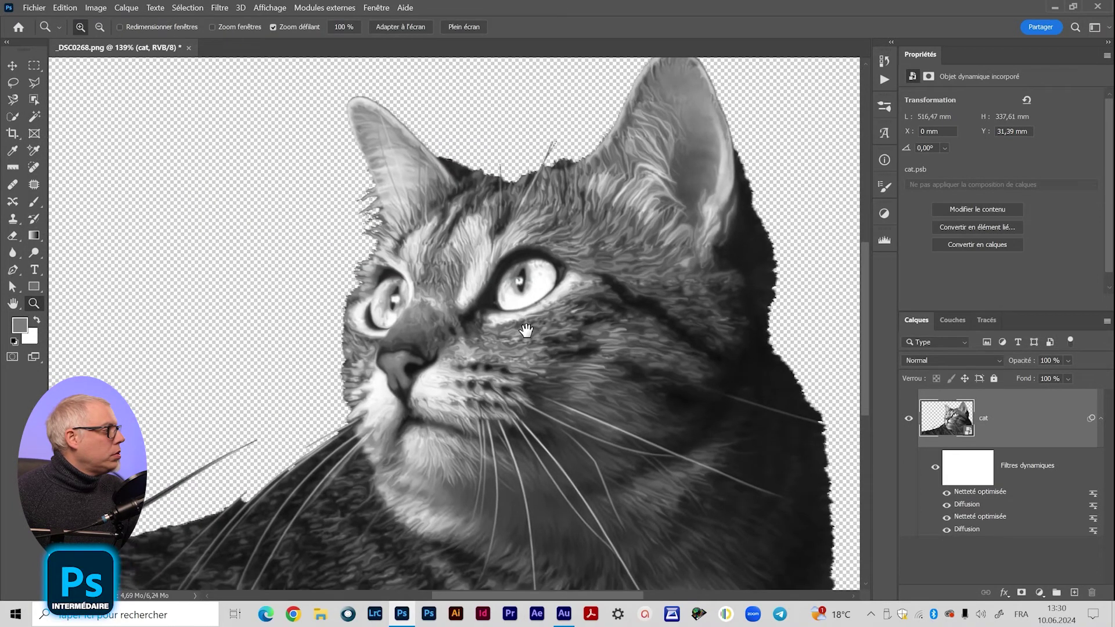
pyautogui.click(215, 8)
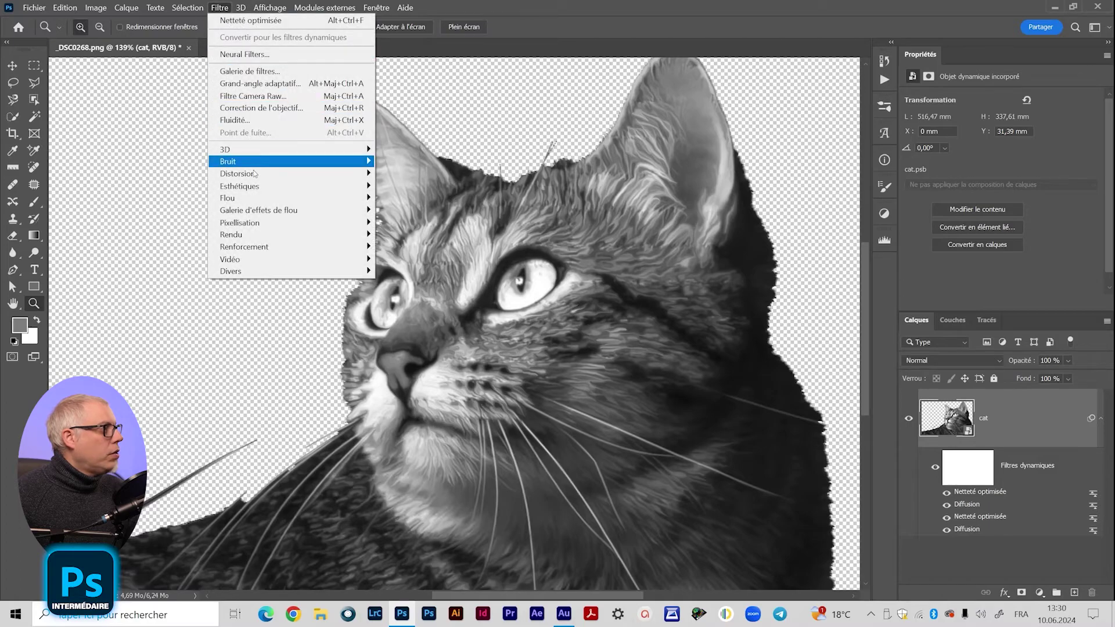
pyautogui.moveTo(254, 174)
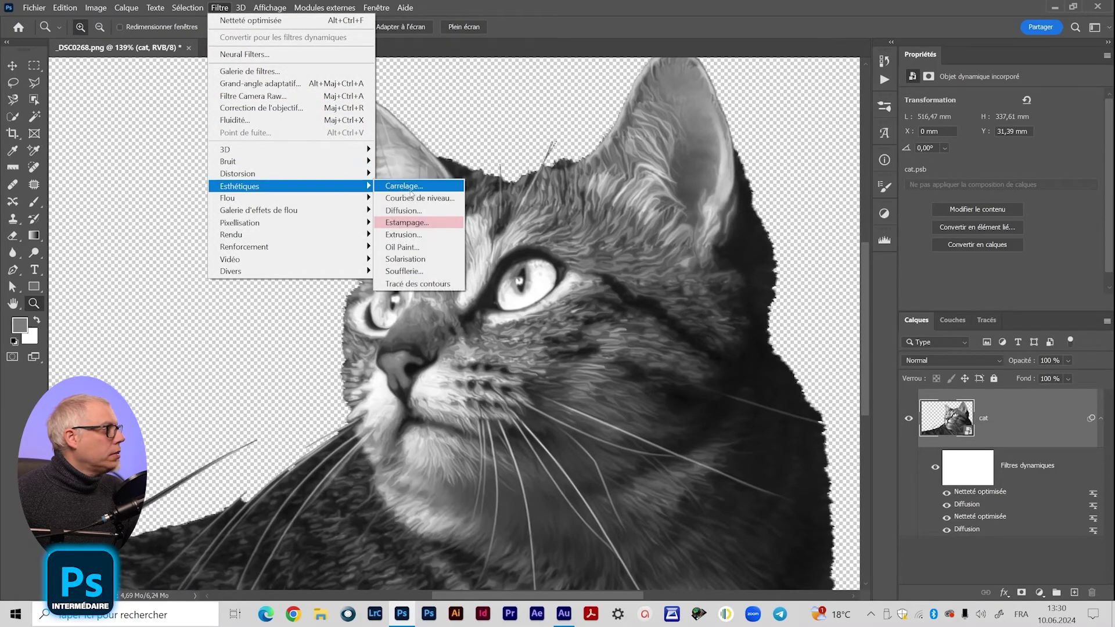
pyautogui.click(403, 252)
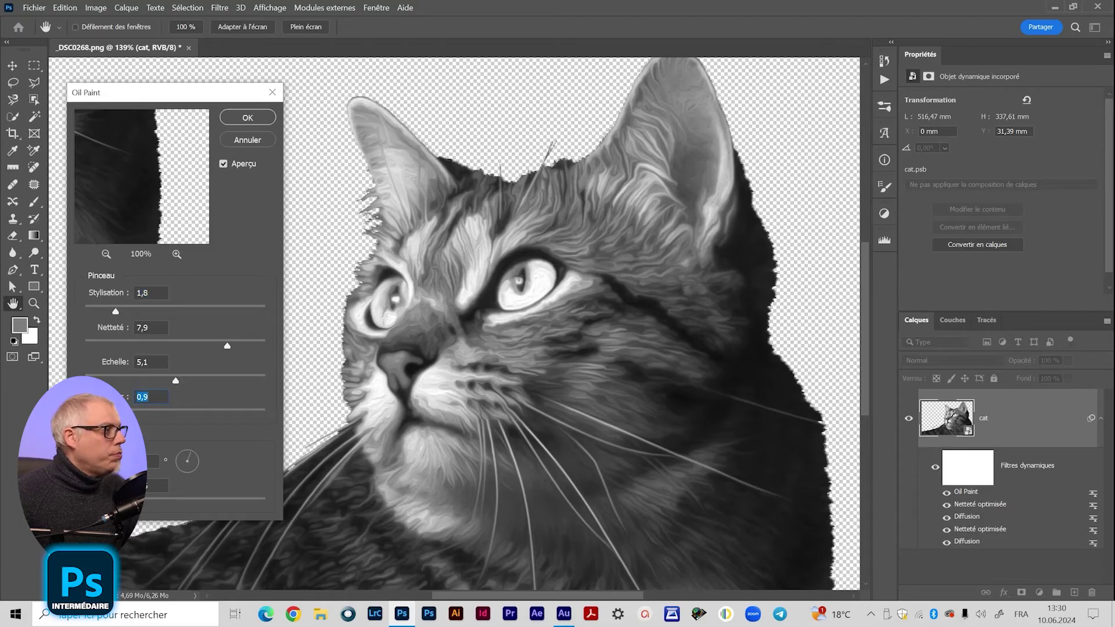
pyautogui.click(248, 118)
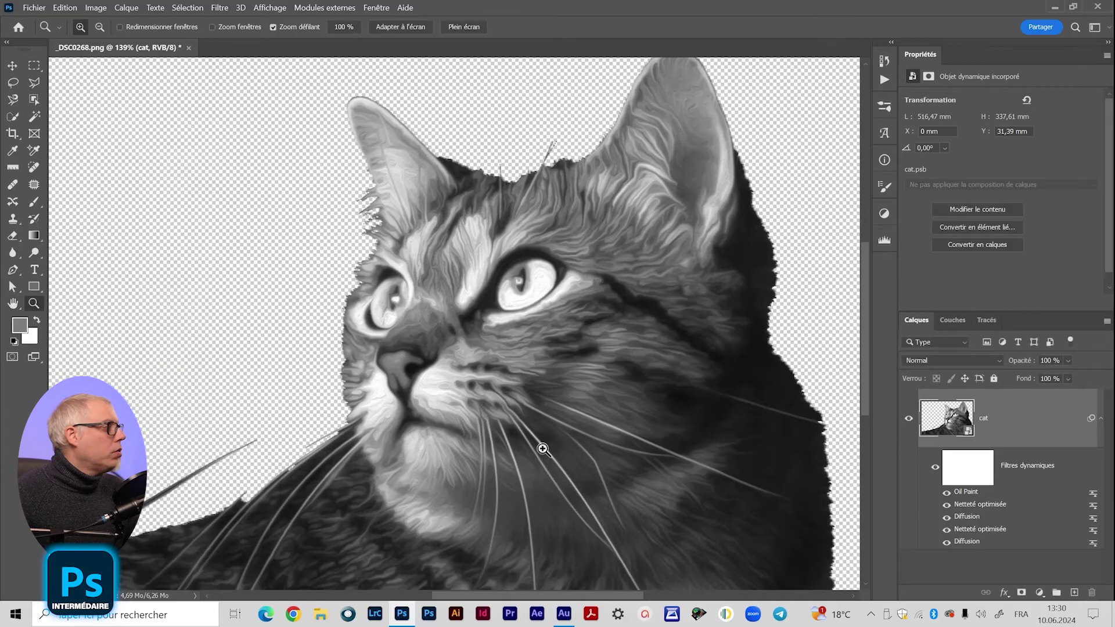
# Select the light tones of the cat layer with Color Range, sampling the bright part of the eye at a tolerance of 200.
pyautogui.moveTo(602, 346); pyautogui.dragTo(597, 378)
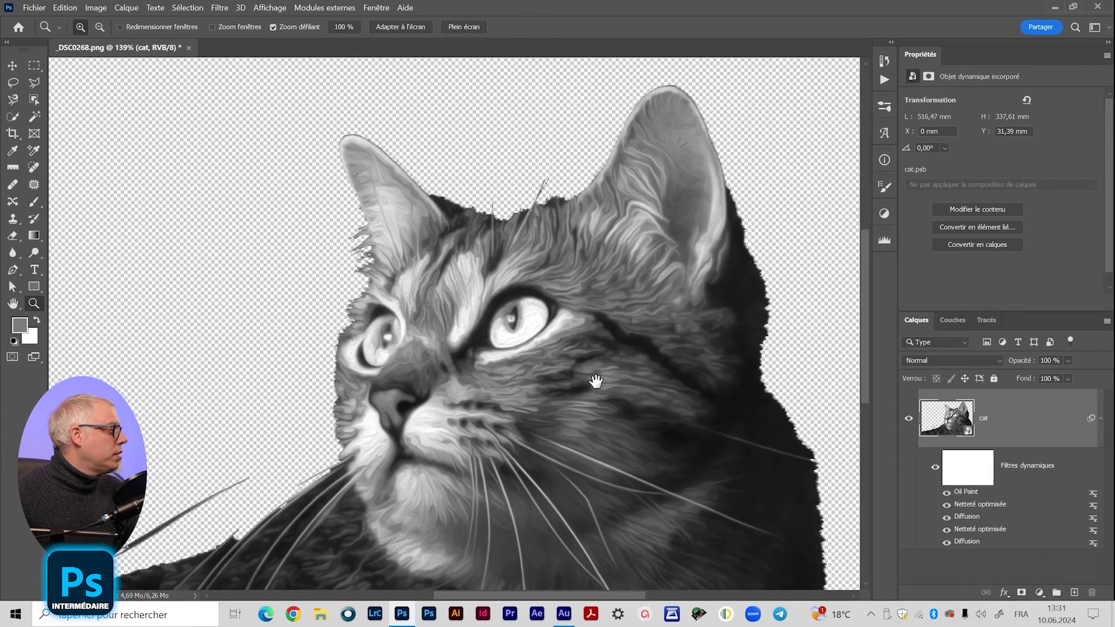
pyautogui.click(1101, 419)
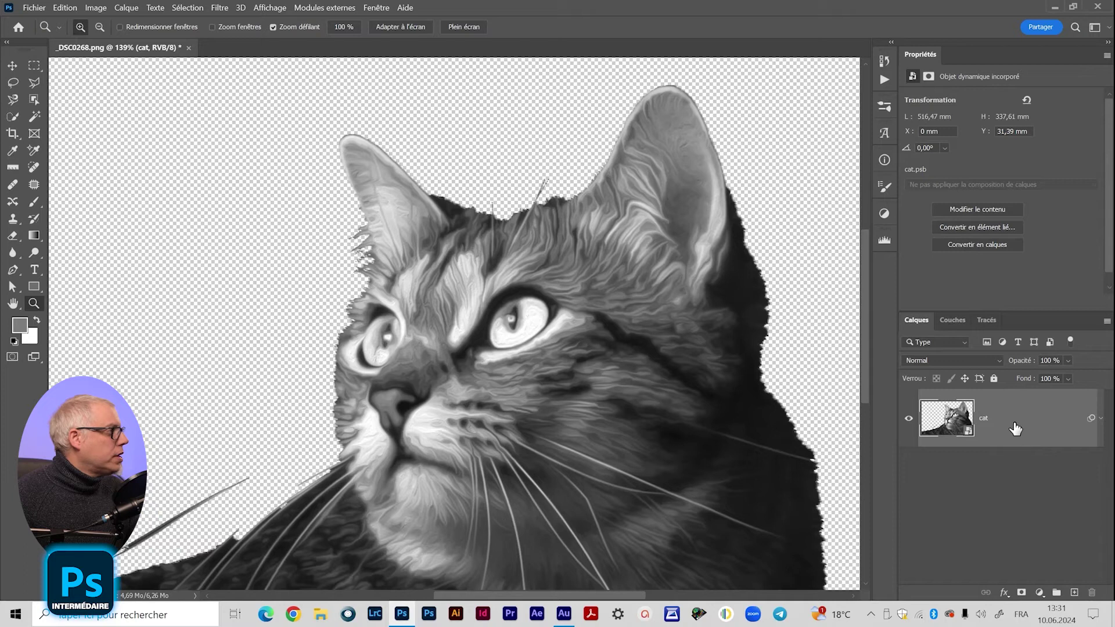
pyautogui.click(186, 7)
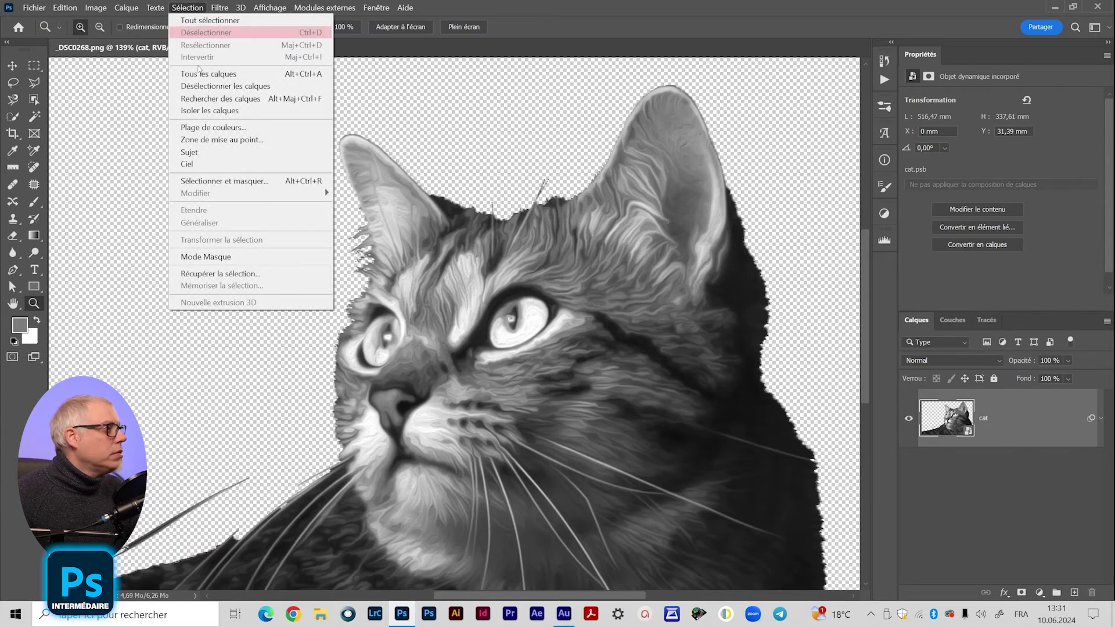
pyautogui.click(211, 128)
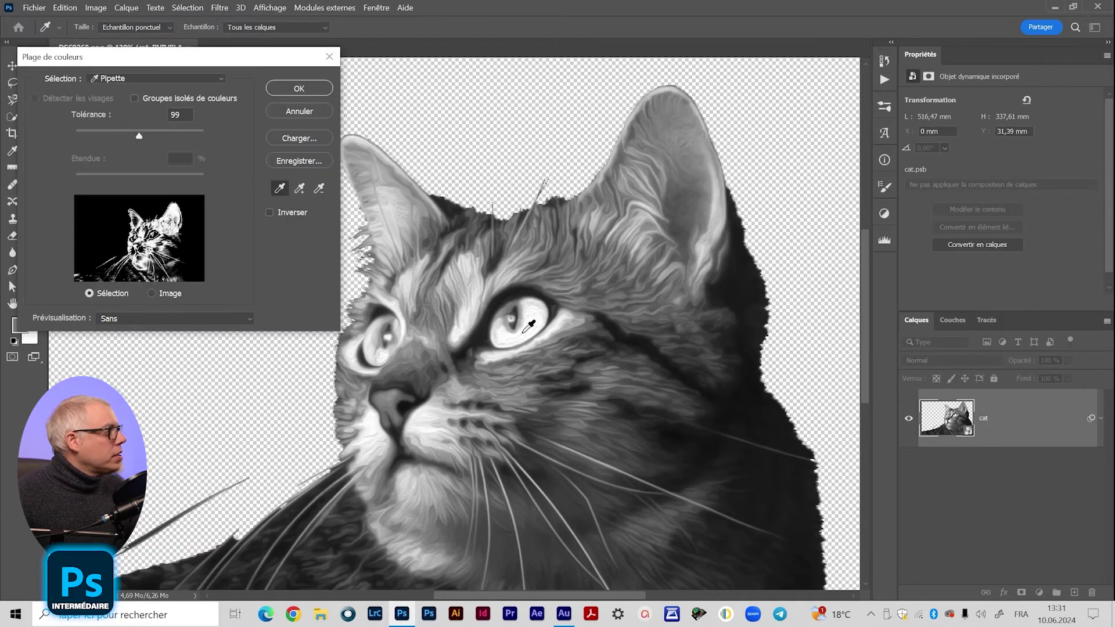
pyautogui.click(518, 336)
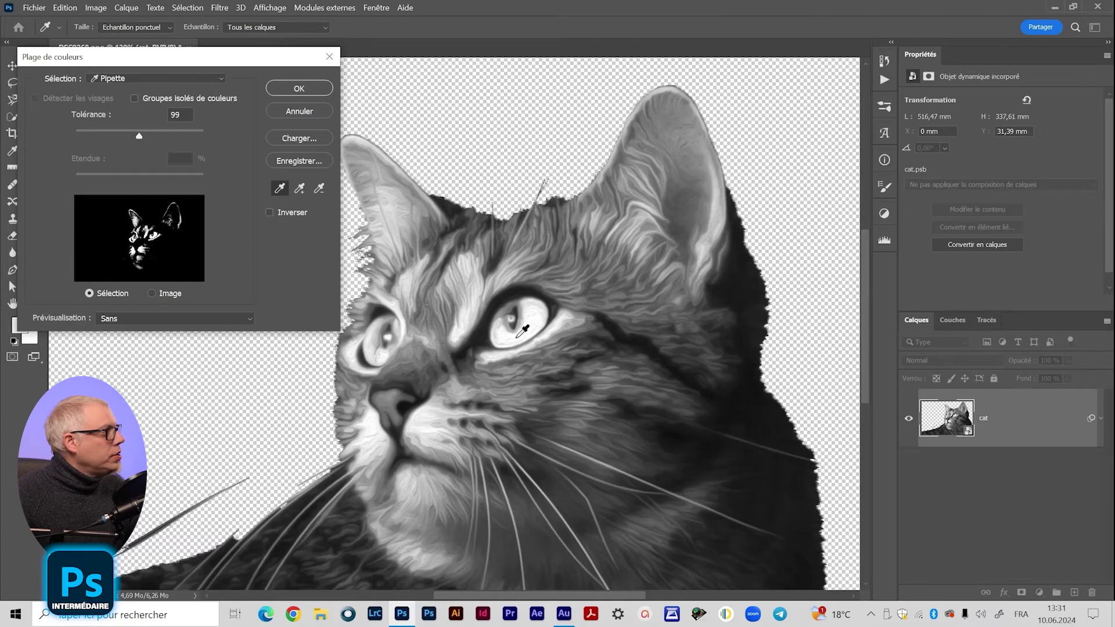
pyautogui.moveTo(151, 136); pyautogui.dragTo(230, 135)
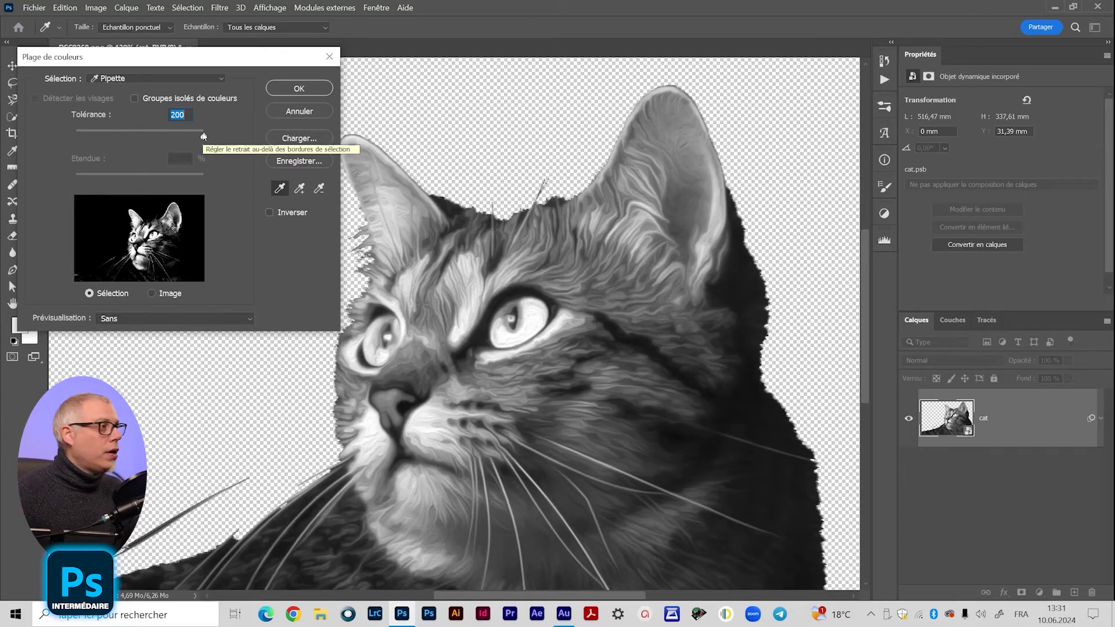
pyautogui.moveTo(204, 135); pyautogui.dragTo(148, 136)
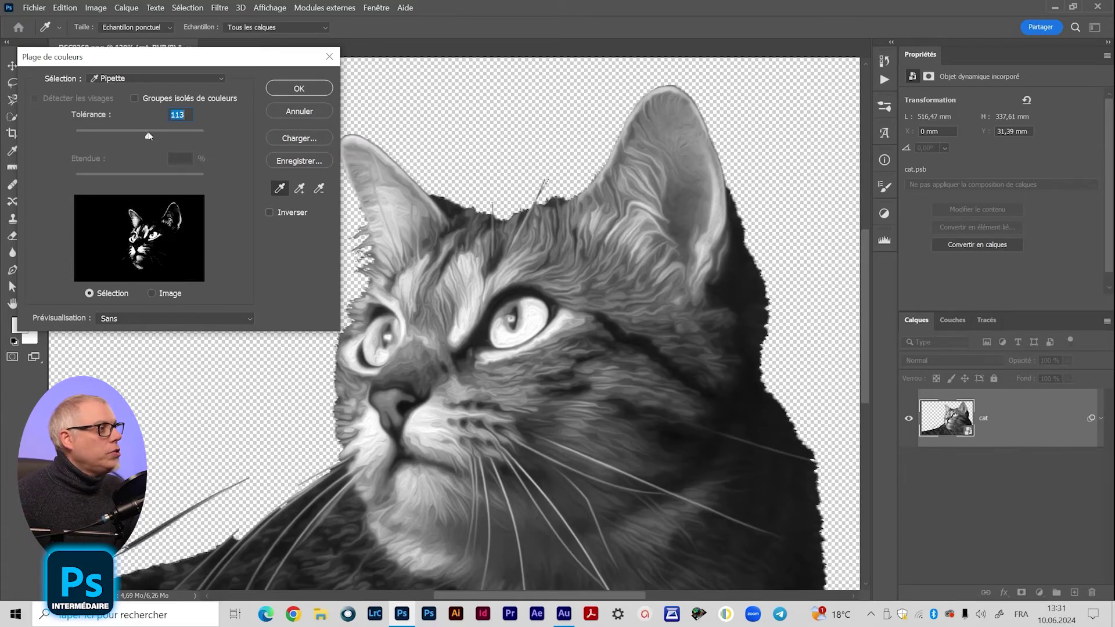
pyautogui.moveTo(203, 136); pyautogui.dragTo(204, 136)
pyautogui.click(296, 88)
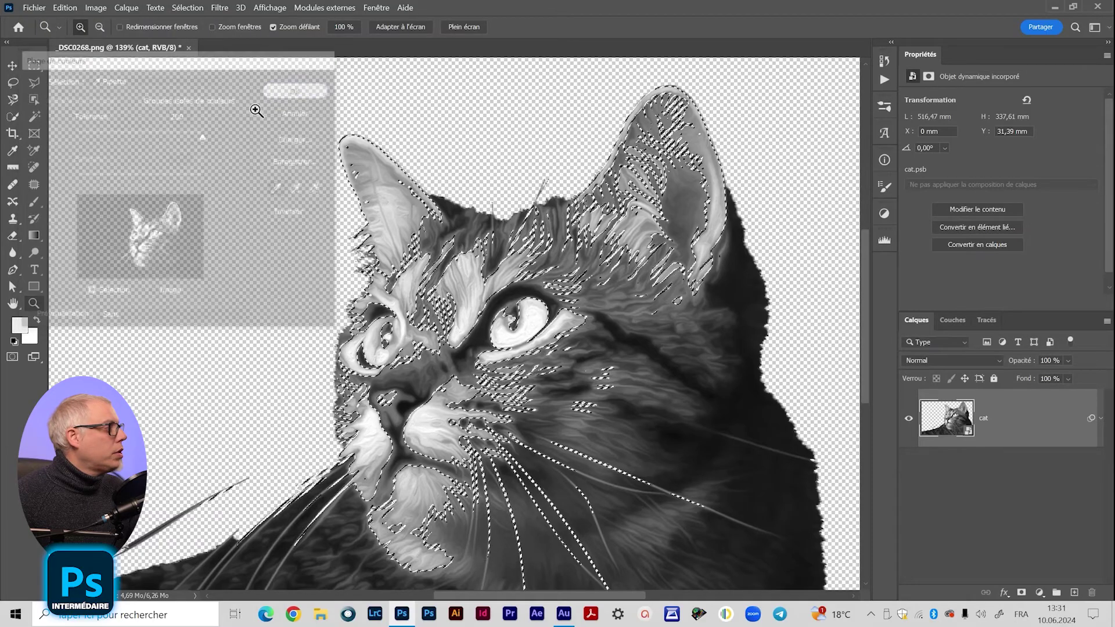
pyautogui.hotkey('ctrl', '0')
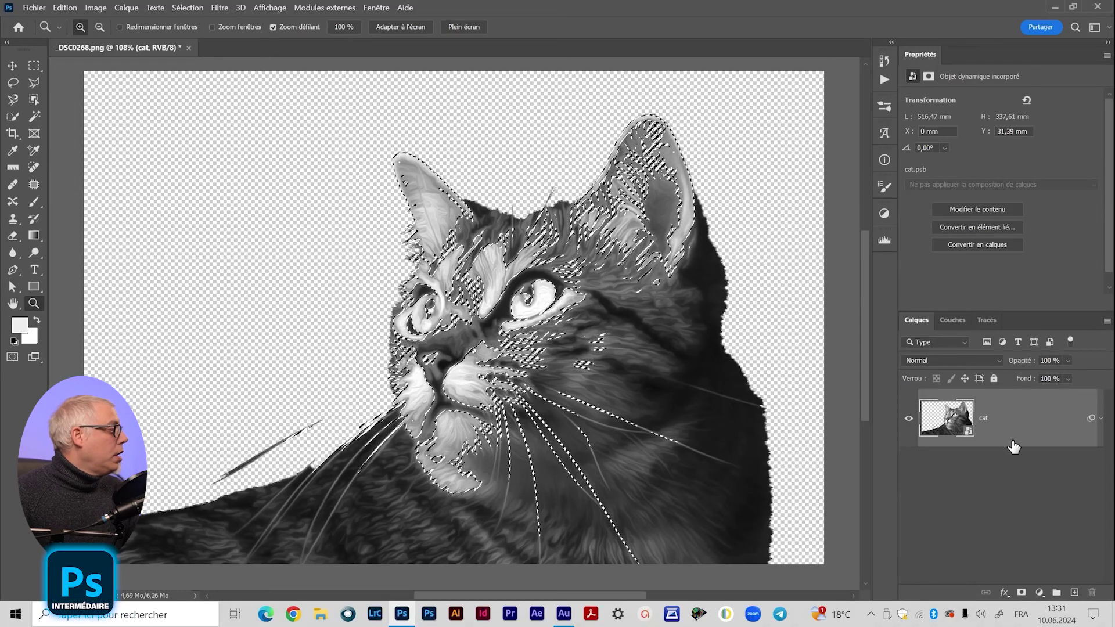
# Convert the light-tone selection into a work path with a 1.0 pixel tolerance and save it as "clair".
pyautogui.click(981, 320)
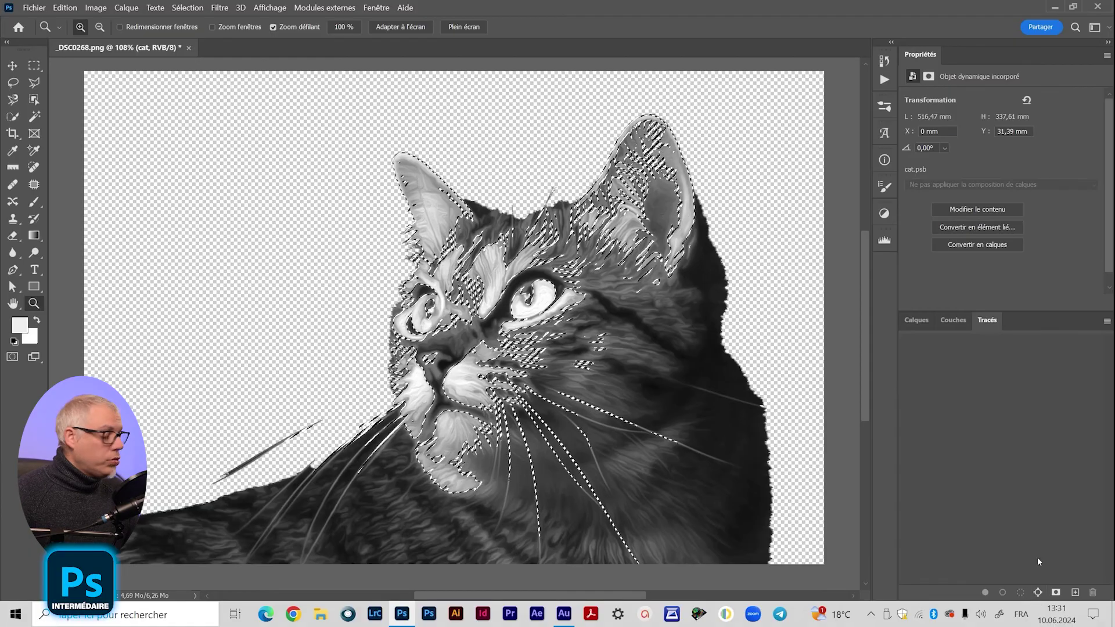
pyautogui.keyDown('alt'); pyautogui.click(1038, 593); pyautogui.keyUp('alt')
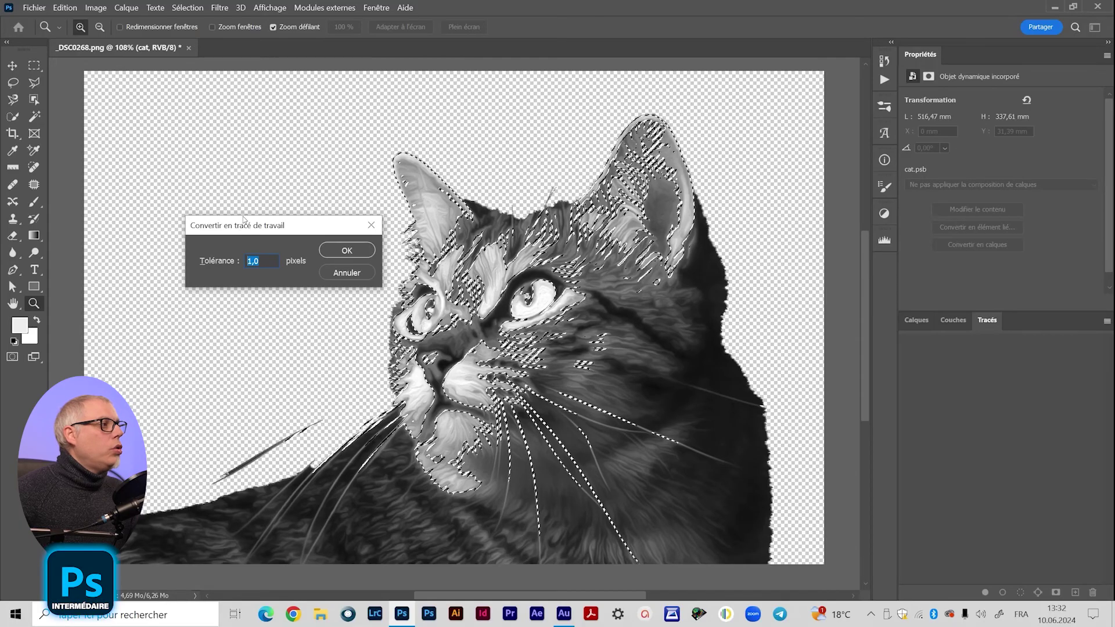
pyautogui.moveTo(251, 230); pyautogui.dragTo(233, 238)
pyautogui.write('1')
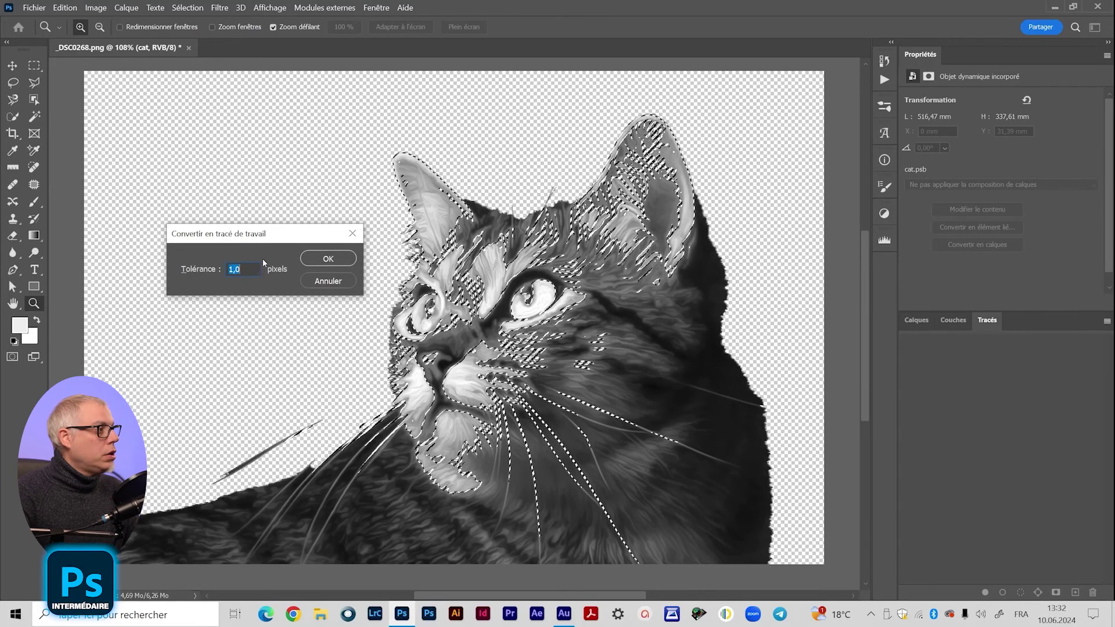
pyautogui.click(327, 265)
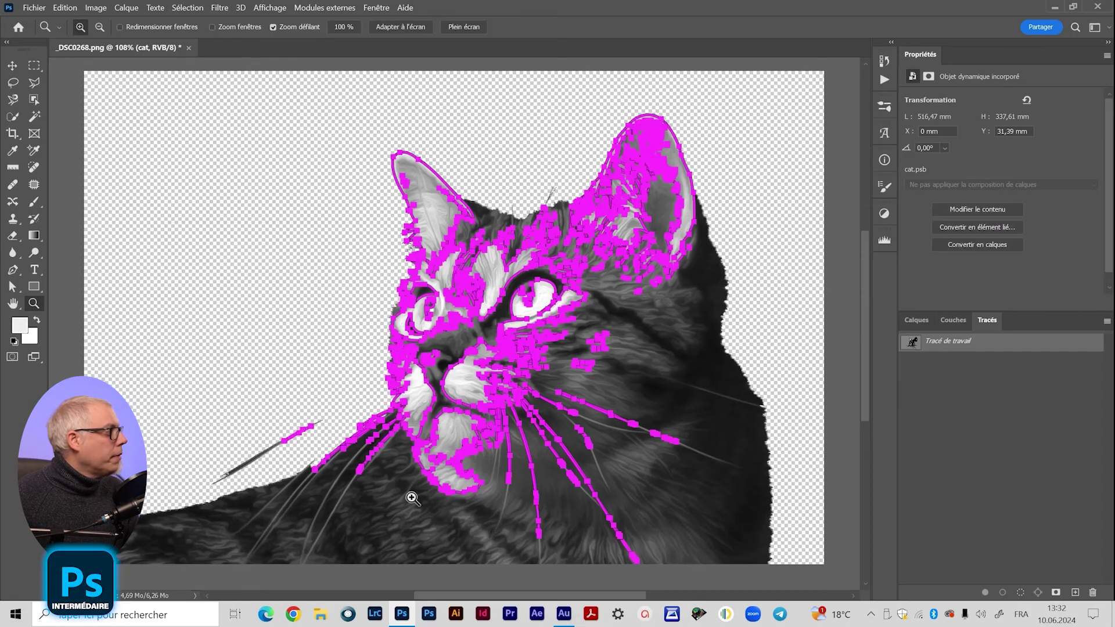
pyautogui.moveTo(499, 312)
pyautogui.mouseDown()
pyautogui.moveTo(536, 314)
pyautogui.moveTo(484, 318)
pyautogui.moveTo(497, 321)
pyautogui.mouseUp()
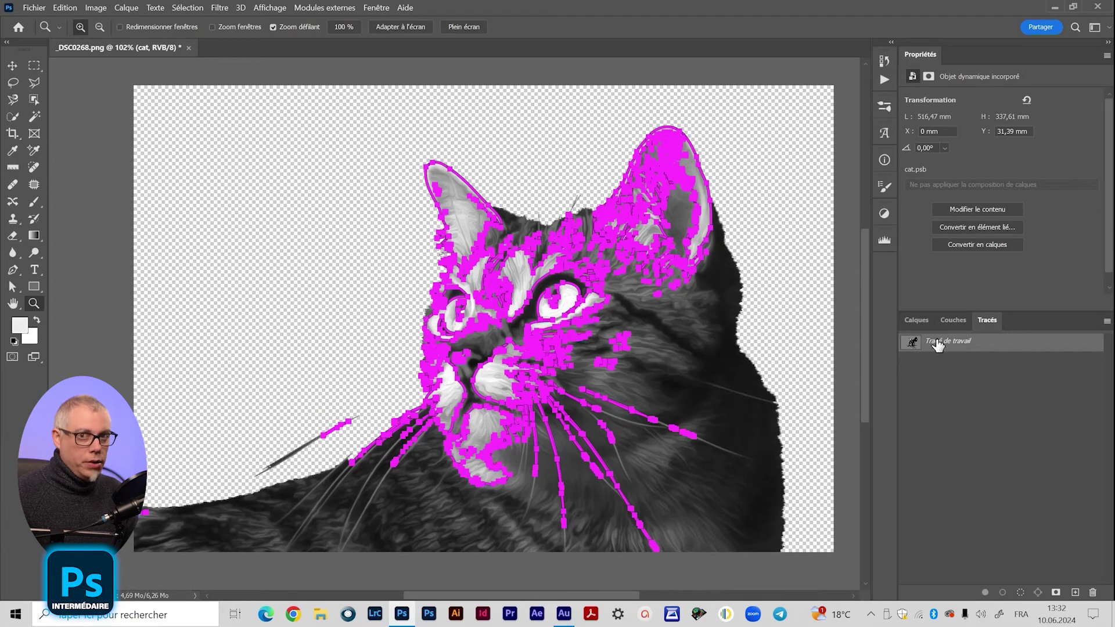
pyautogui.doubleClick(937, 344)
pyautogui.write('clair')
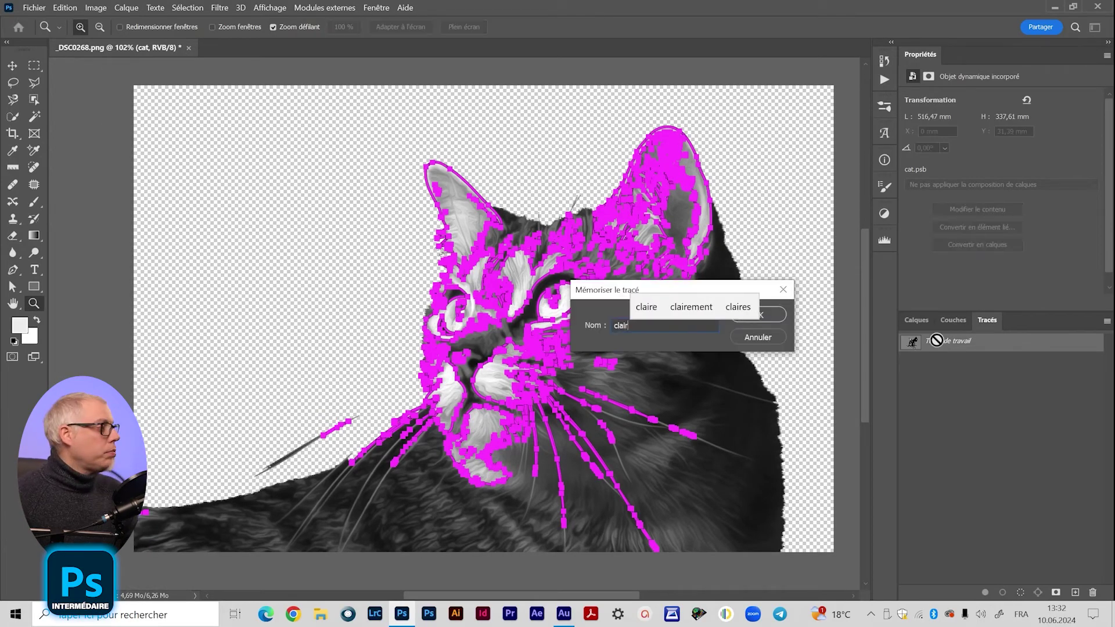
pyautogui.press('Return')
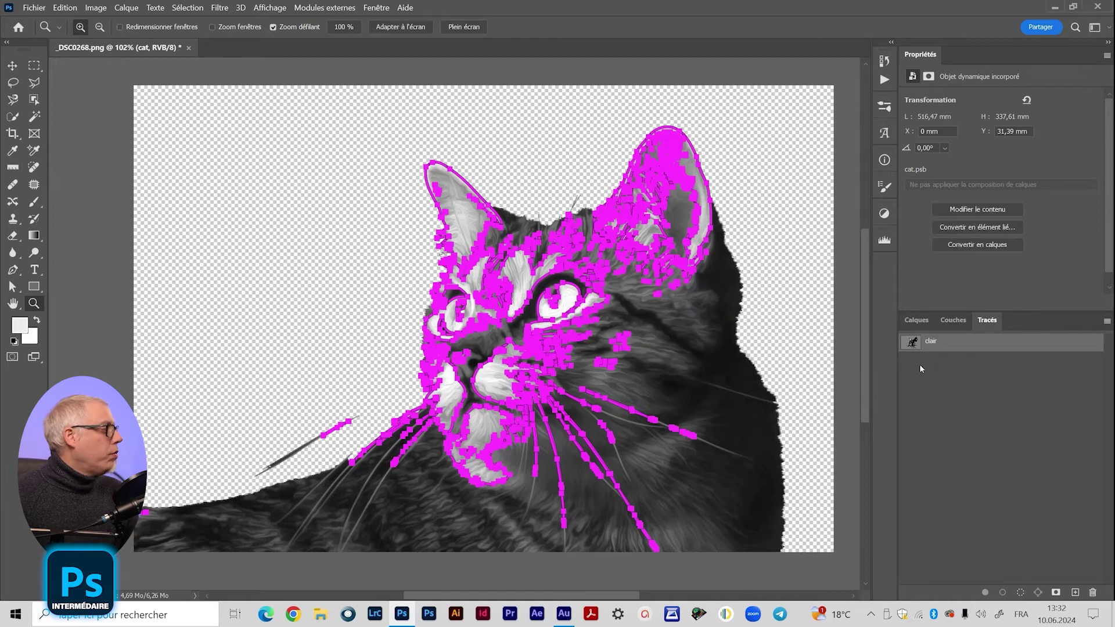
# Add a solid color fill layer shaped by the "clair" path, using pale blue d2e3eb.
pyautogui.click(915, 321)
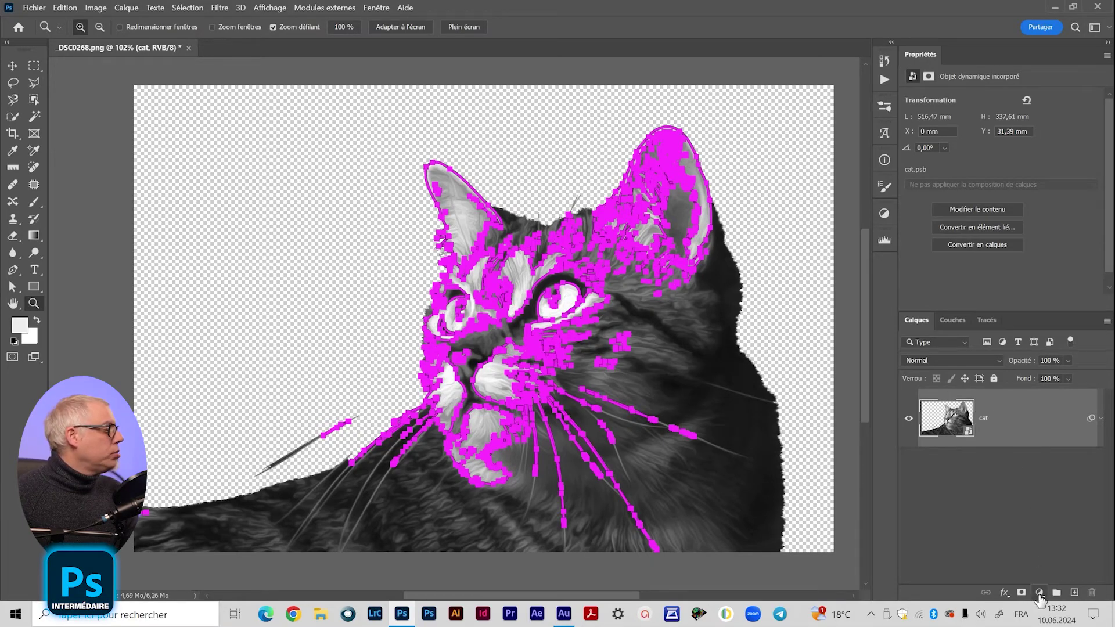
pyautogui.click(1040, 593)
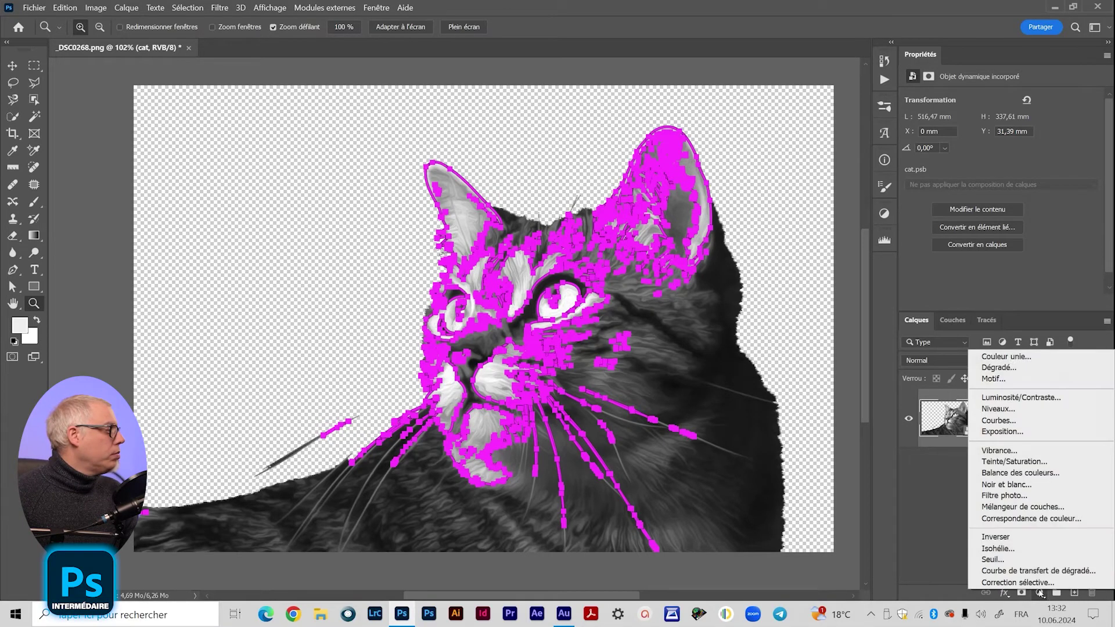
pyautogui.click(1014, 357)
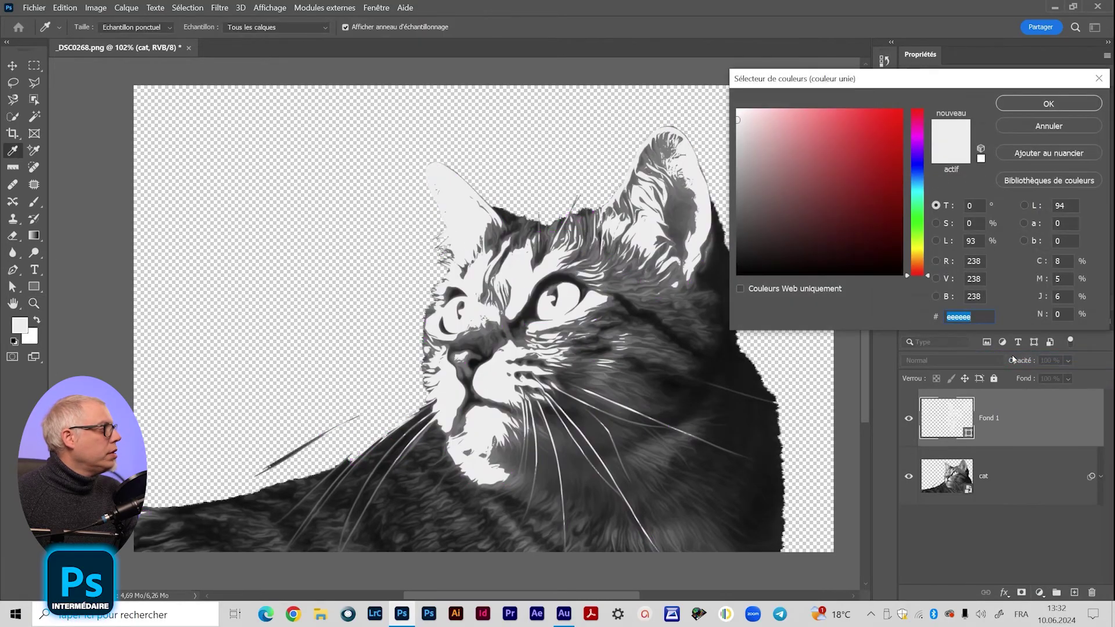
pyautogui.moveTo(913, 179); pyautogui.dragTo(917, 183)
pyautogui.moveTo(805, 143); pyautogui.dragTo(755, 123)
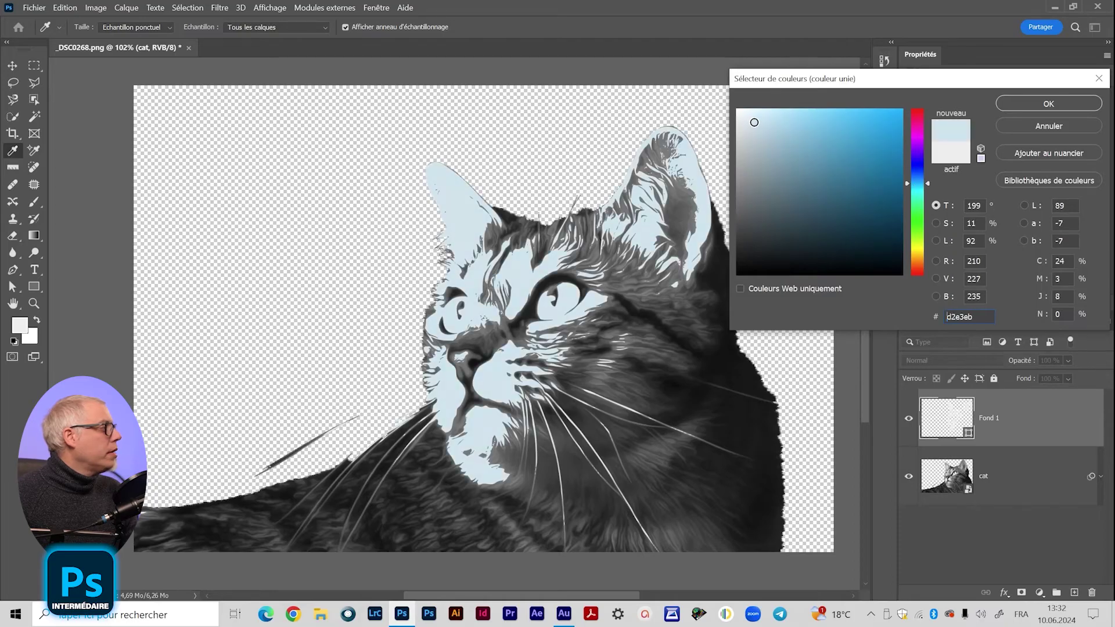
pyautogui.click(1048, 103)
pyautogui.press('z')
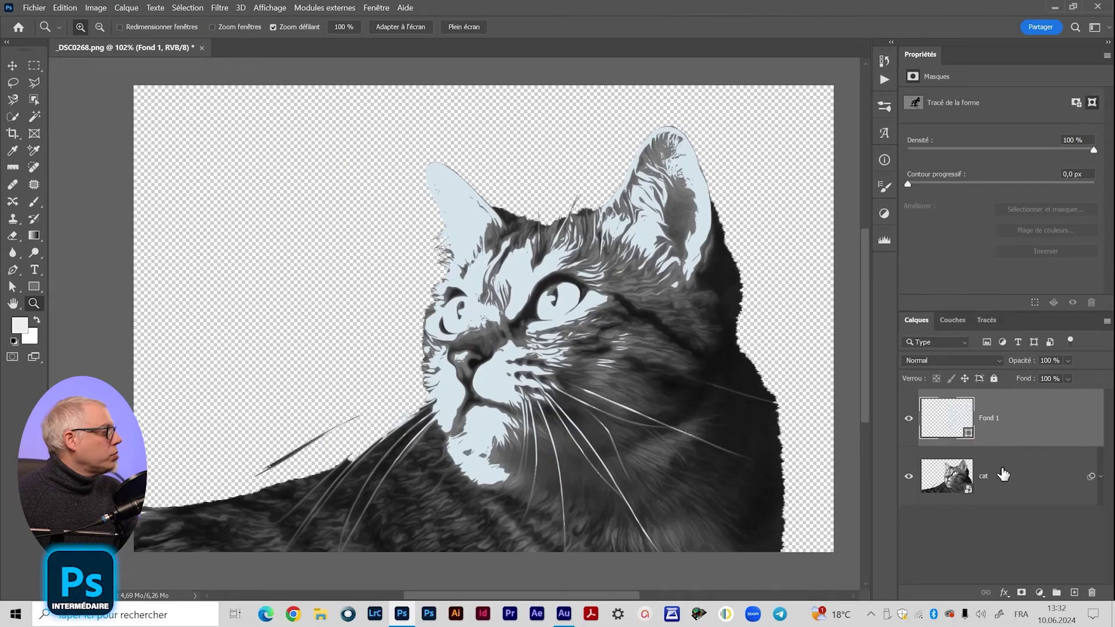
# Select the dark tones of the cat layer with Color Range, sampling the black fur on the neck at a tolerance of 101.
pyautogui.click(1005, 476)
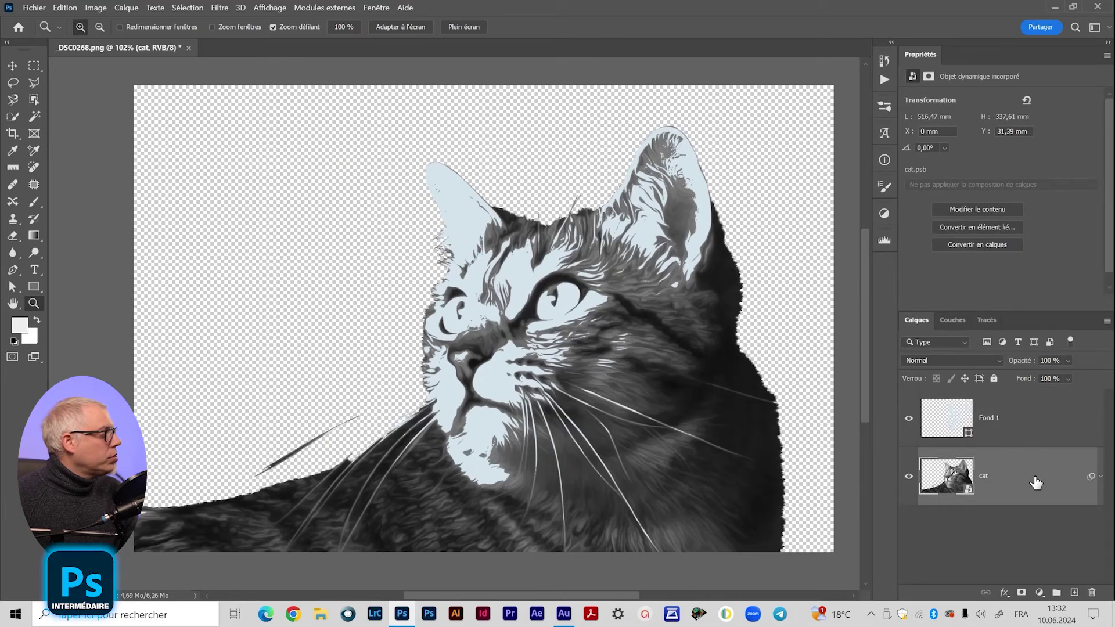
pyautogui.click(184, 8)
pyautogui.click(213, 127)
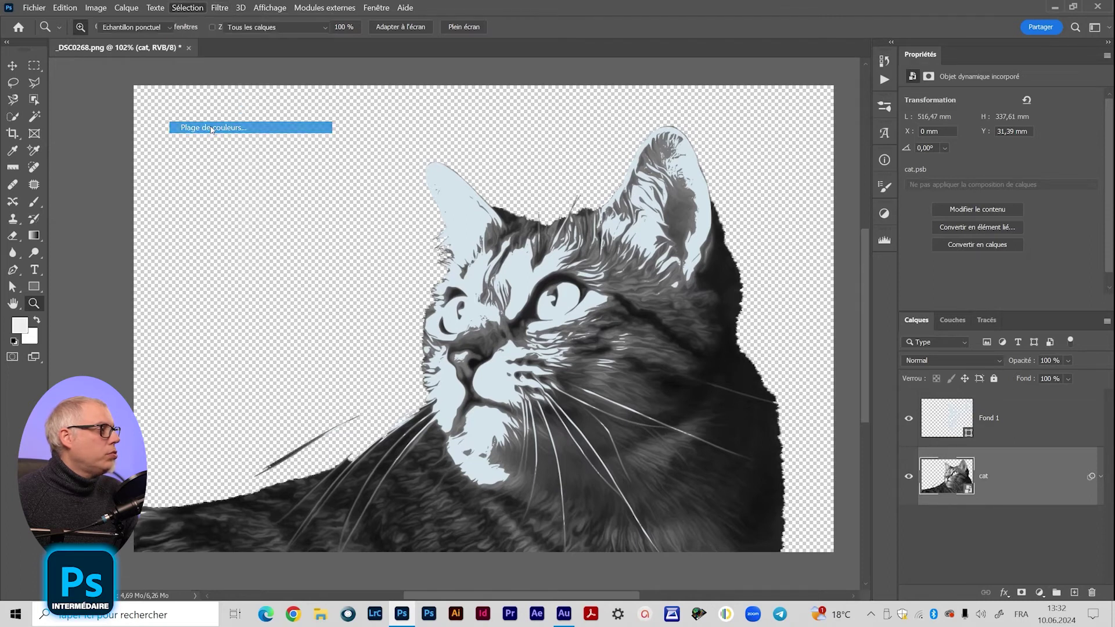
pyautogui.click(728, 374)
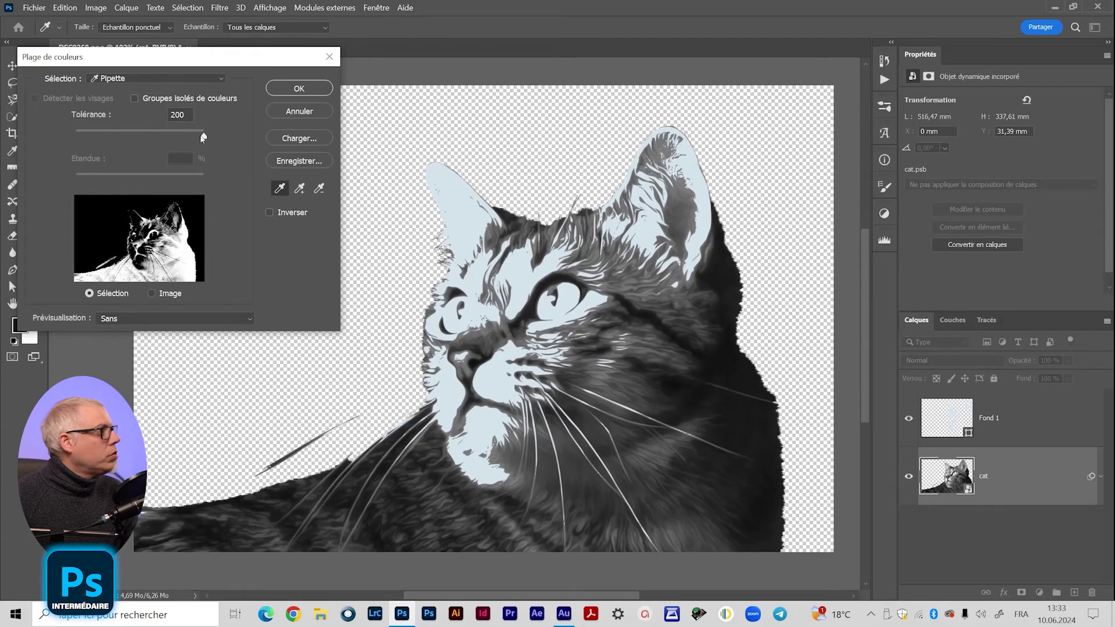
pyautogui.moveTo(154, 137); pyautogui.dragTo(141, 137)
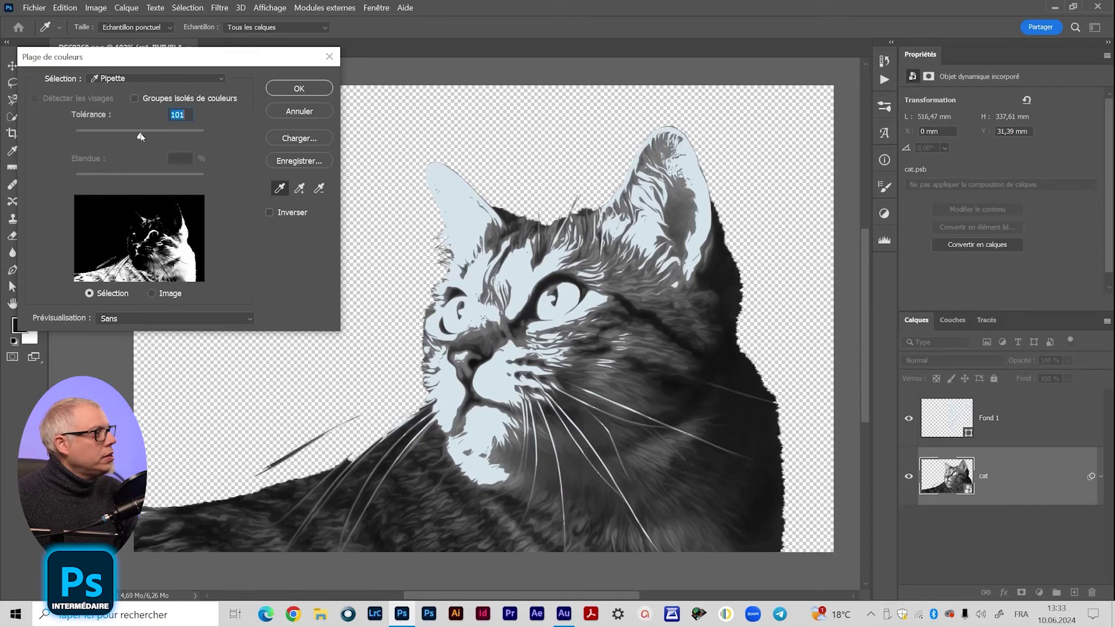
pyautogui.click(299, 88)
pyautogui.press('z')
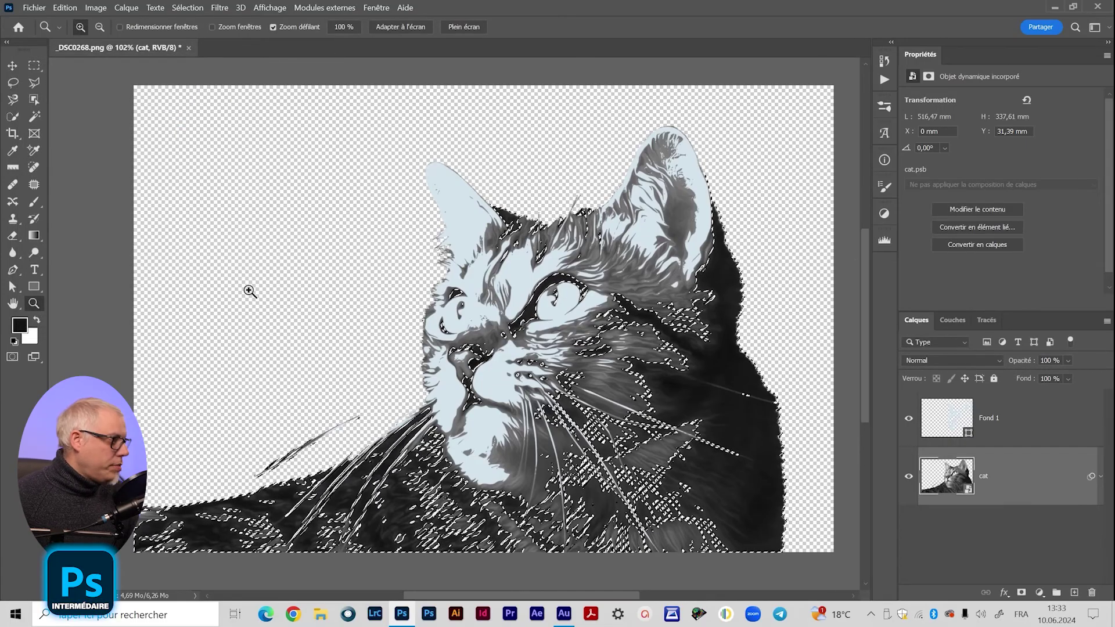
# Convert the dark-tone selection into a work path and save it as "foncé".
pyautogui.click(985, 321)
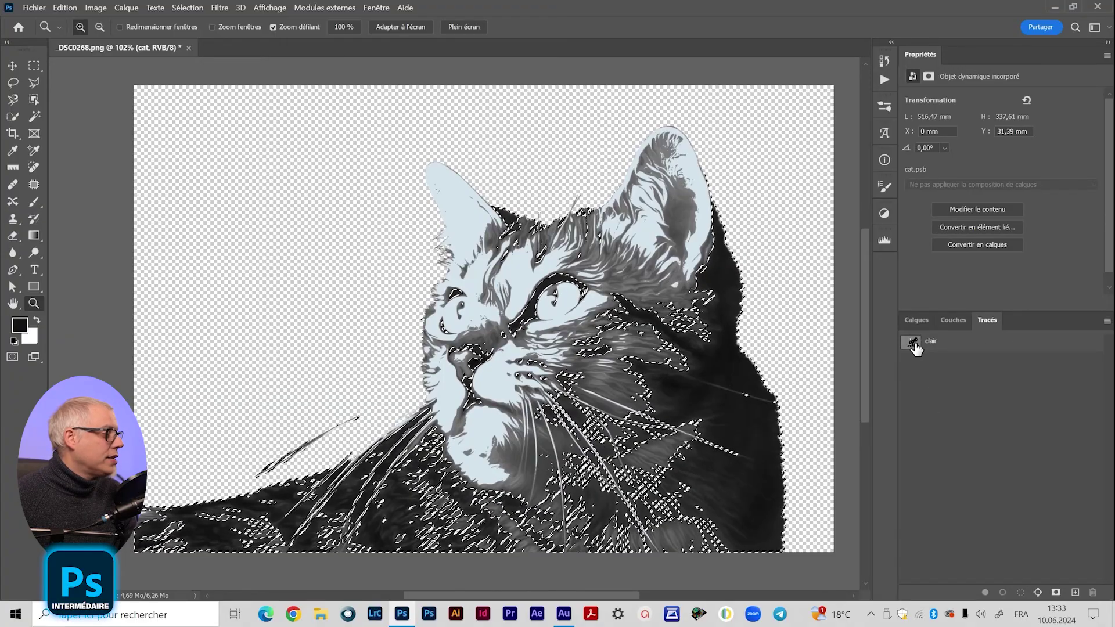
pyautogui.click(1037, 593)
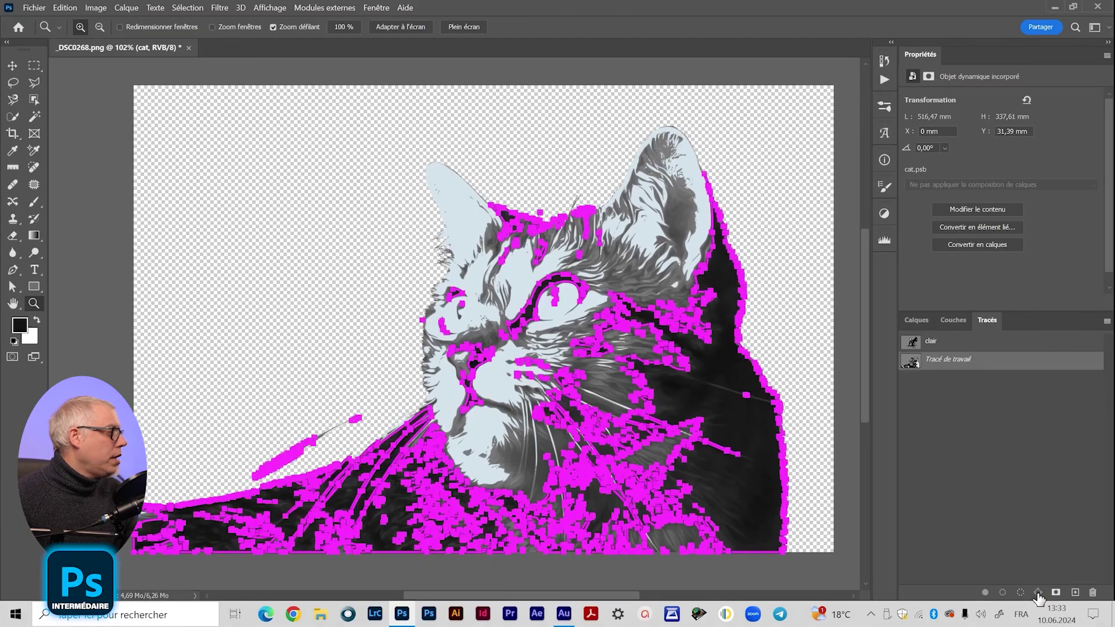
pyautogui.doubleClick(941, 361)
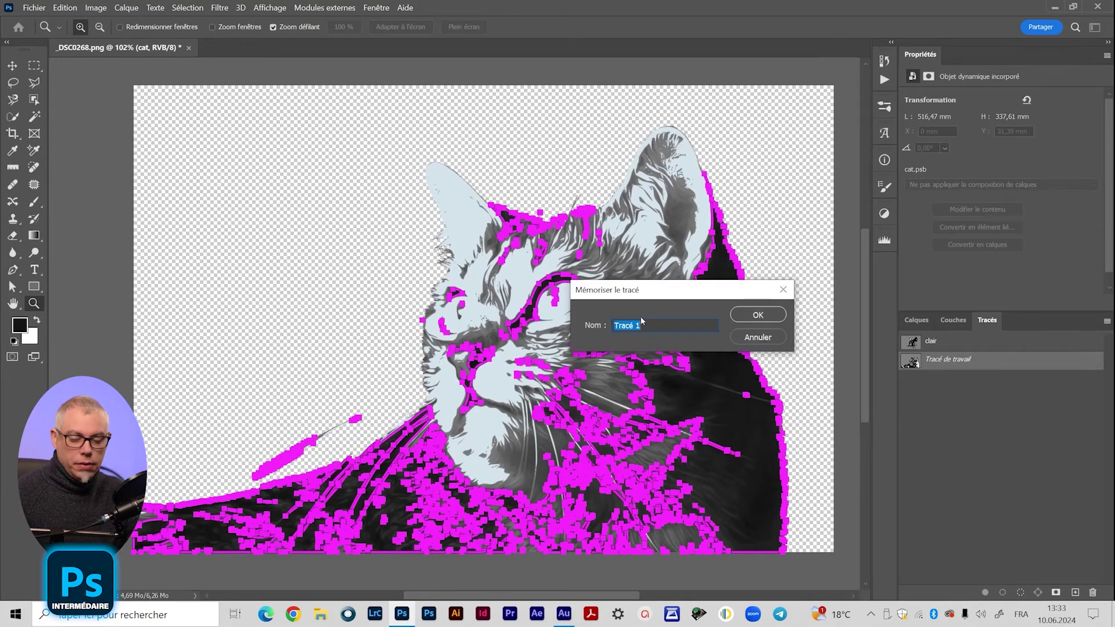
pyautogui.write('foncé')
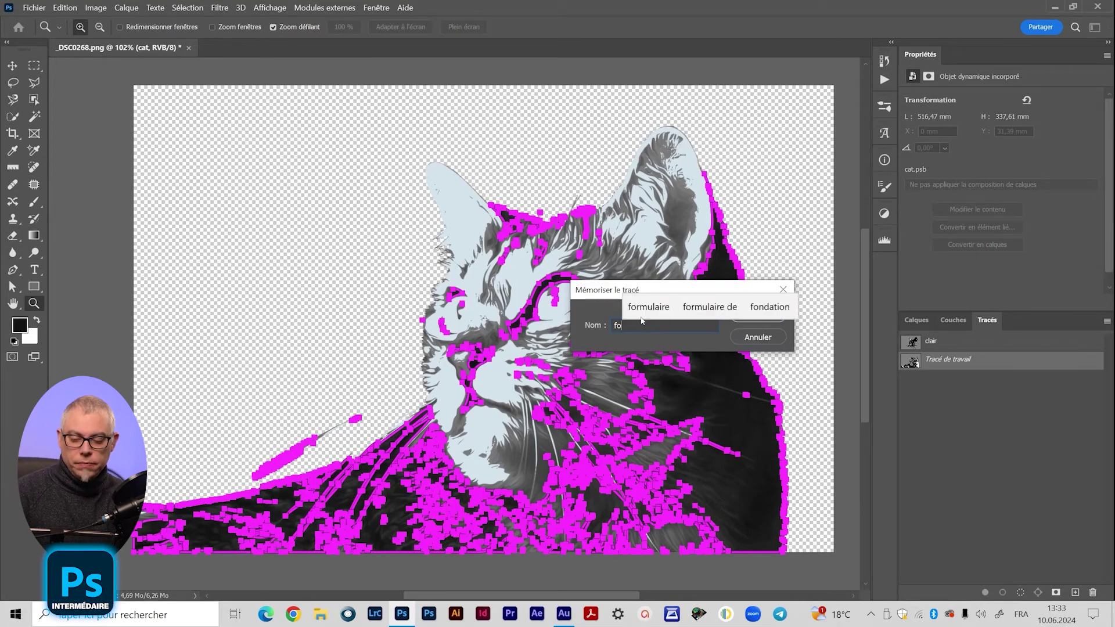
pyautogui.click(771, 323)
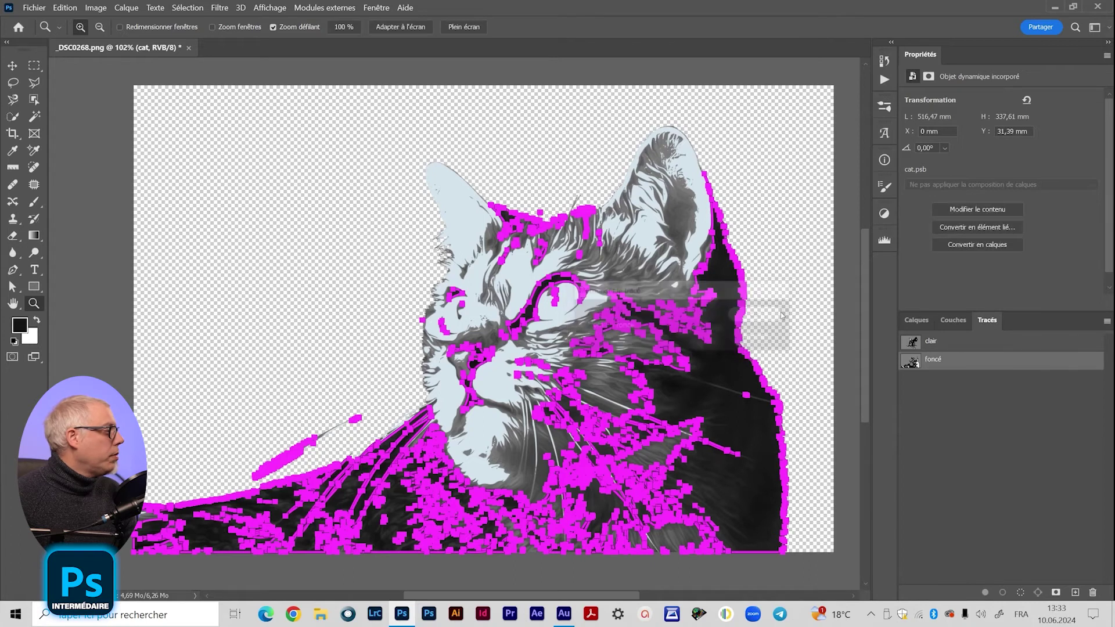
# Add a solid color fill layer shaped by the "foncé" path in dark blue 22293f, and check it with the cat layer briefly hidden.
pyautogui.click(916, 321)
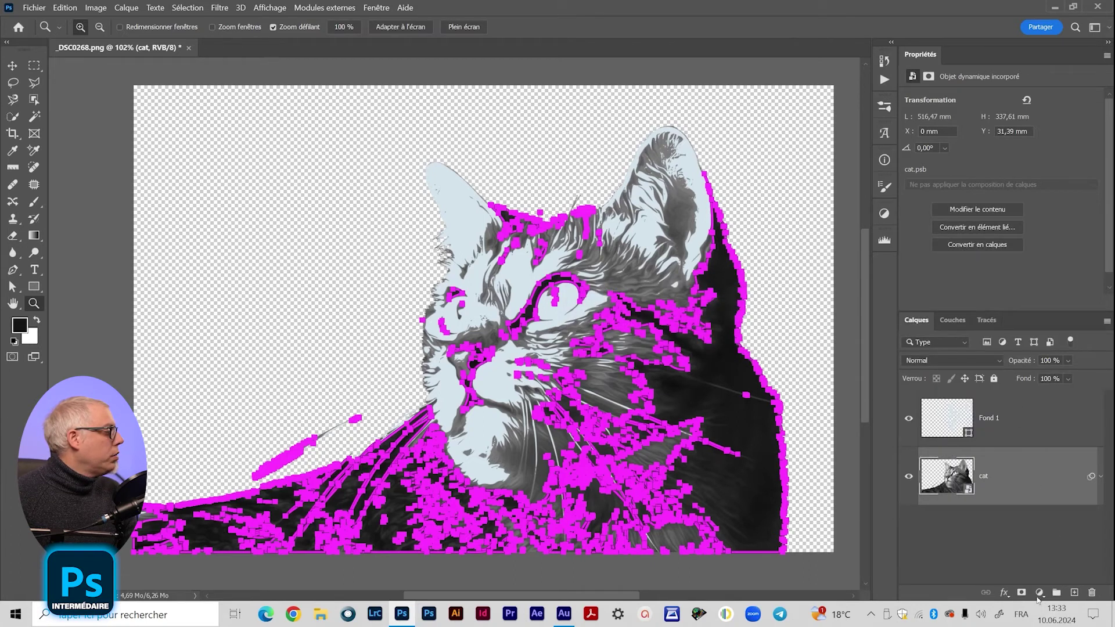
pyautogui.click(1038, 593)
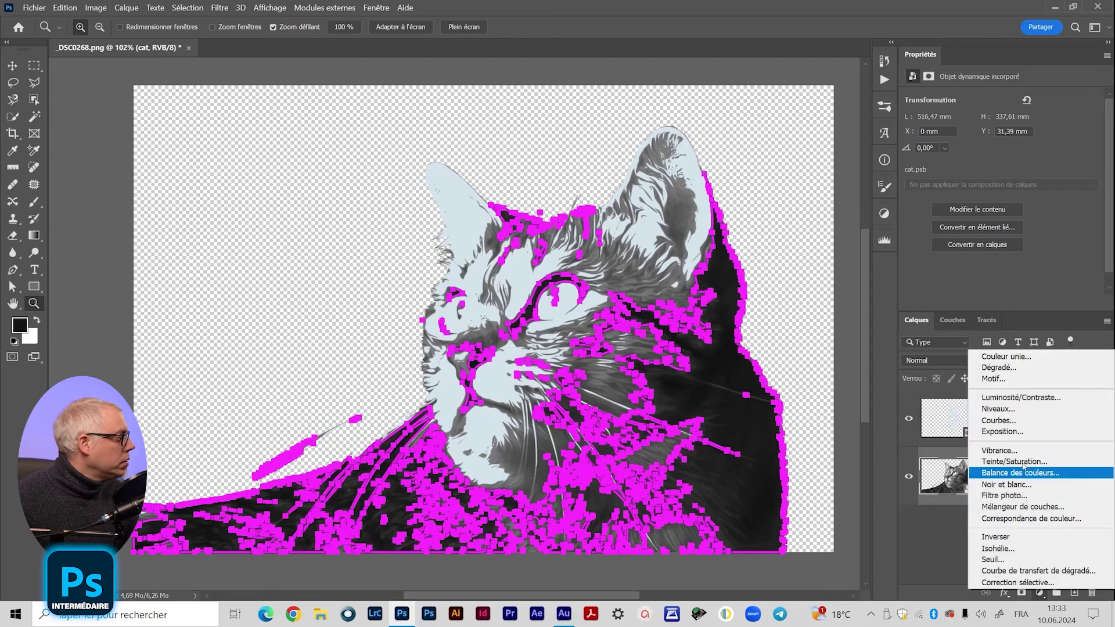
pyautogui.click(1011, 356)
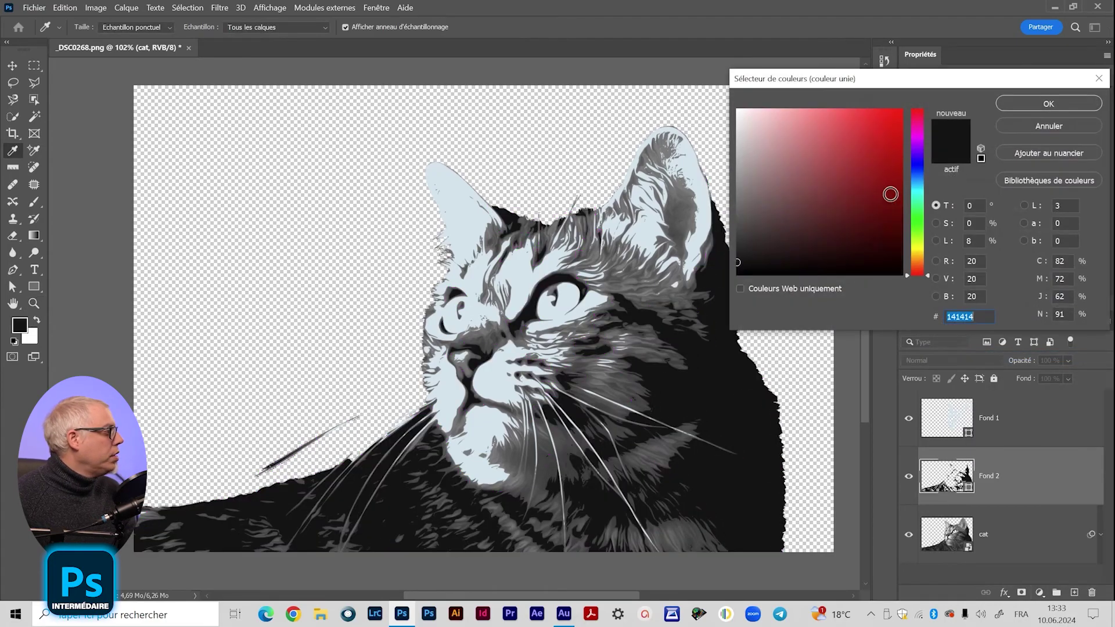
pyautogui.moveTo(767, 260)
pyautogui.mouseDown()
pyautogui.moveTo(803, 256)
pyautogui.moveTo(796, 248)
pyautogui.moveTo(813, 234)
pyautogui.mouseUp()
pyautogui.click(924, 168)
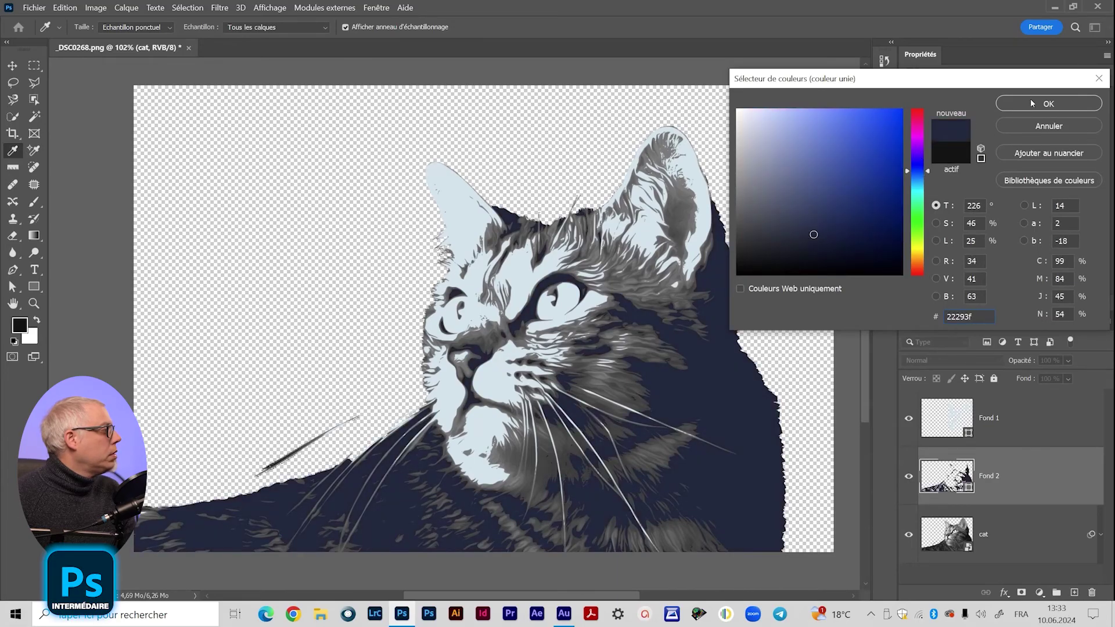
pyautogui.click(1032, 104)
pyautogui.click(909, 535)
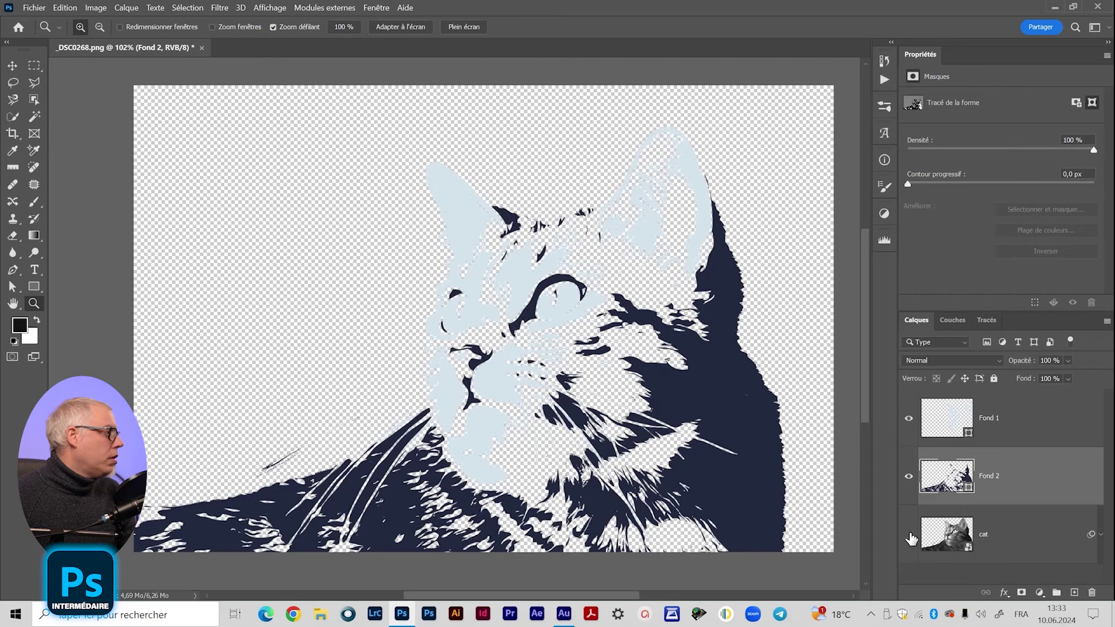
pyautogui.click(910, 535)
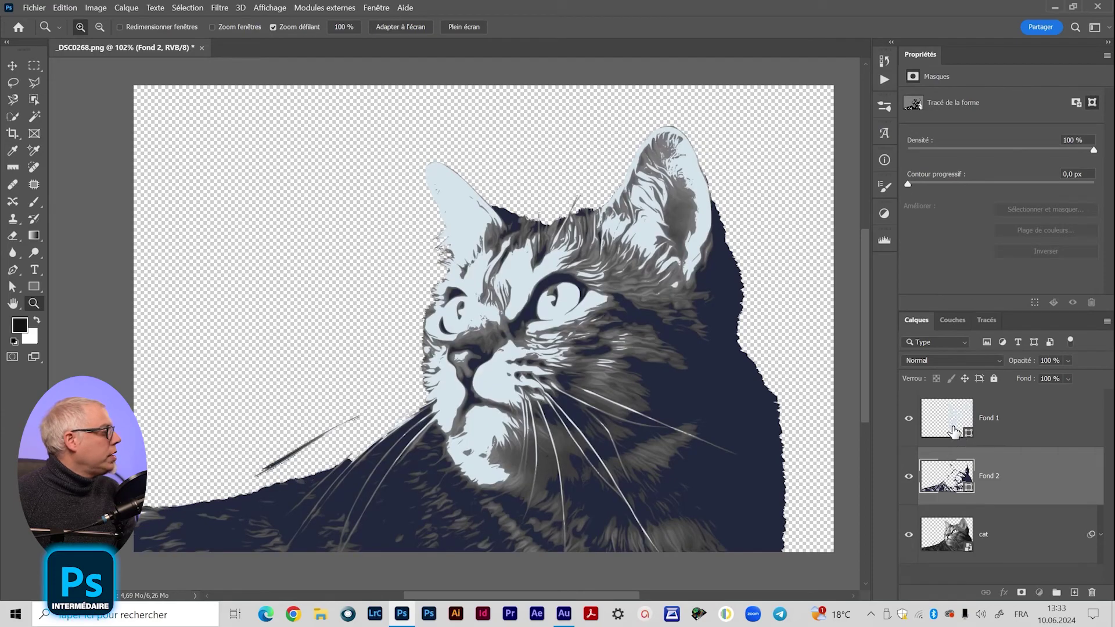
# Recolor the light-tone fill layer to a more saturated pale blue, bbdceb.
pyautogui.doubleClick(954, 431)
pyautogui.moveTo(806, 136)
pyautogui.mouseDown()
pyautogui.moveTo(756, 122)
pyautogui.moveTo(773, 122)
pyautogui.mouseUp()
pyautogui.click(1049, 103)
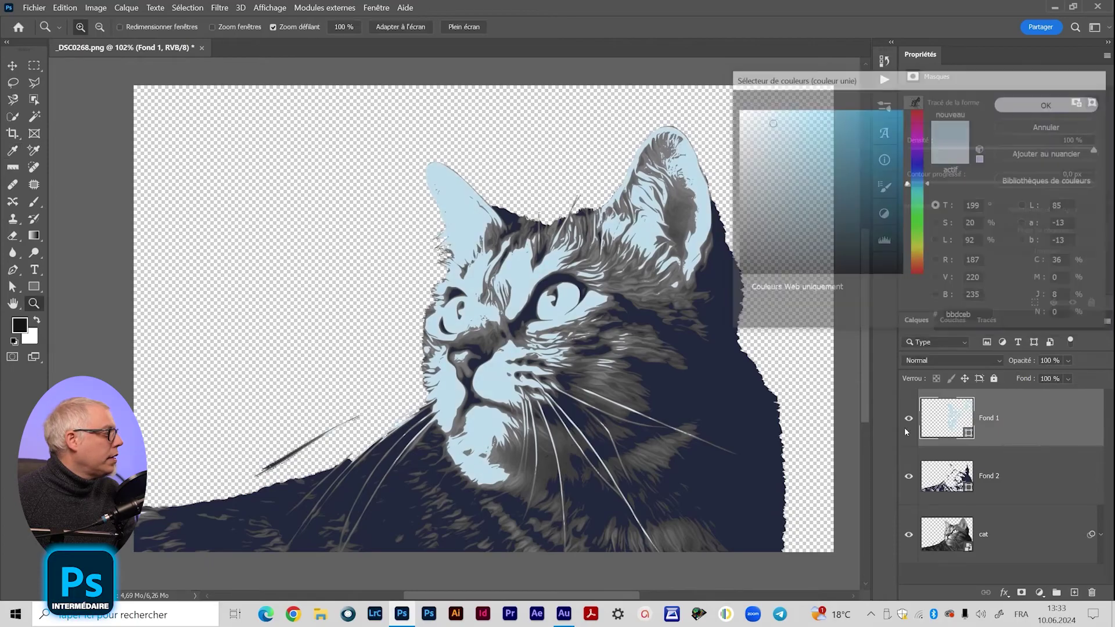
# Select the mid tones of the cat layer with Color Range, sampling the grey fur below the ear at a tolerance of 81.
pyautogui.click(999, 540)
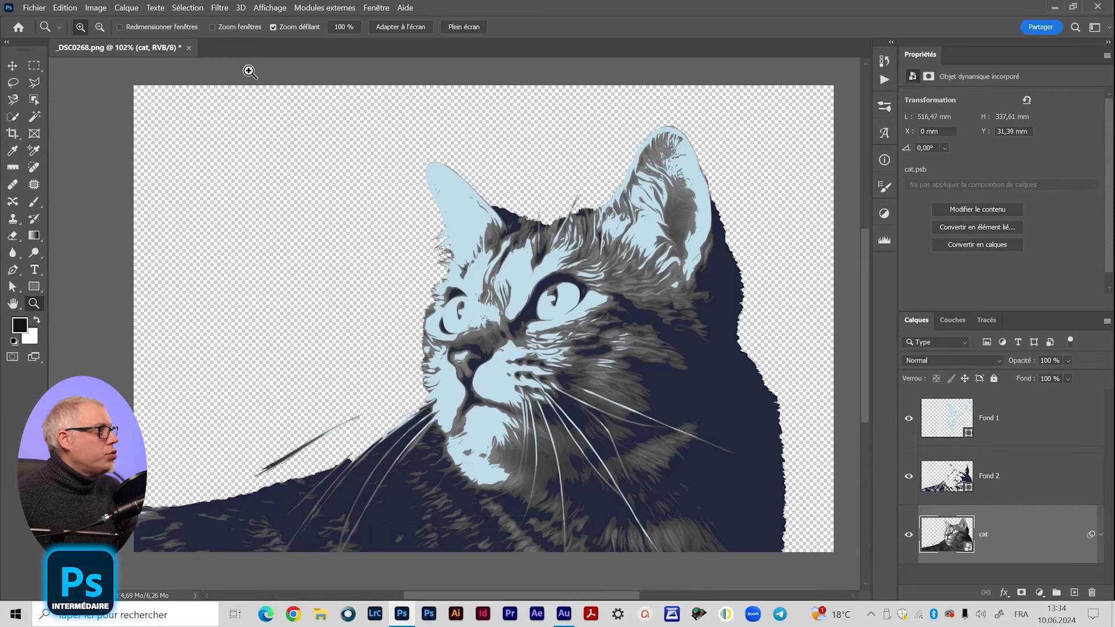
pyautogui.click(194, 7)
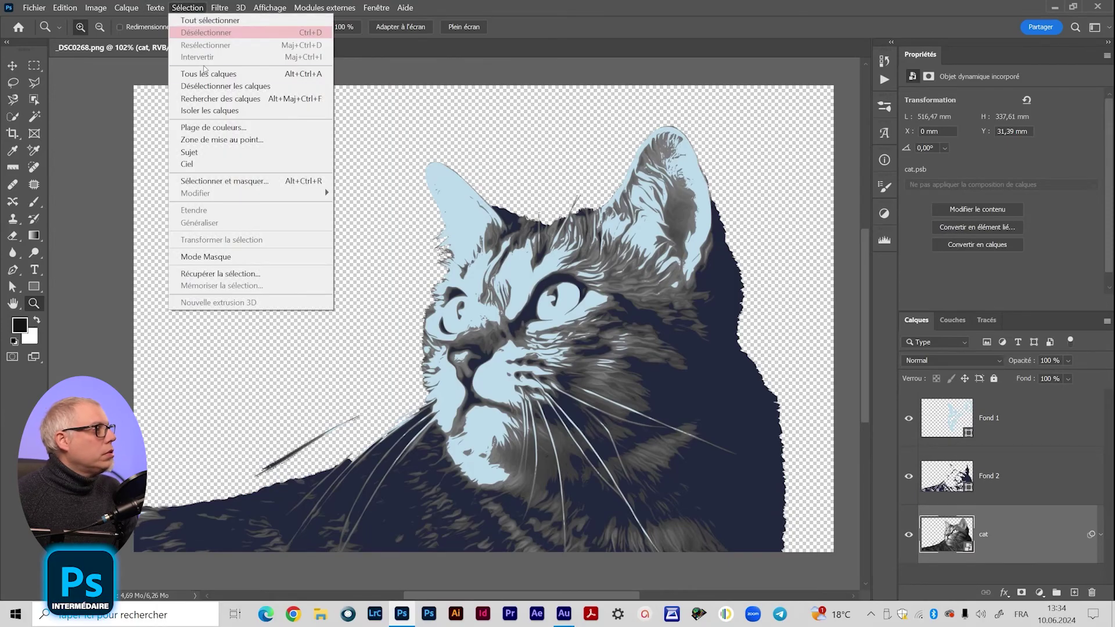
pyautogui.click(232, 129)
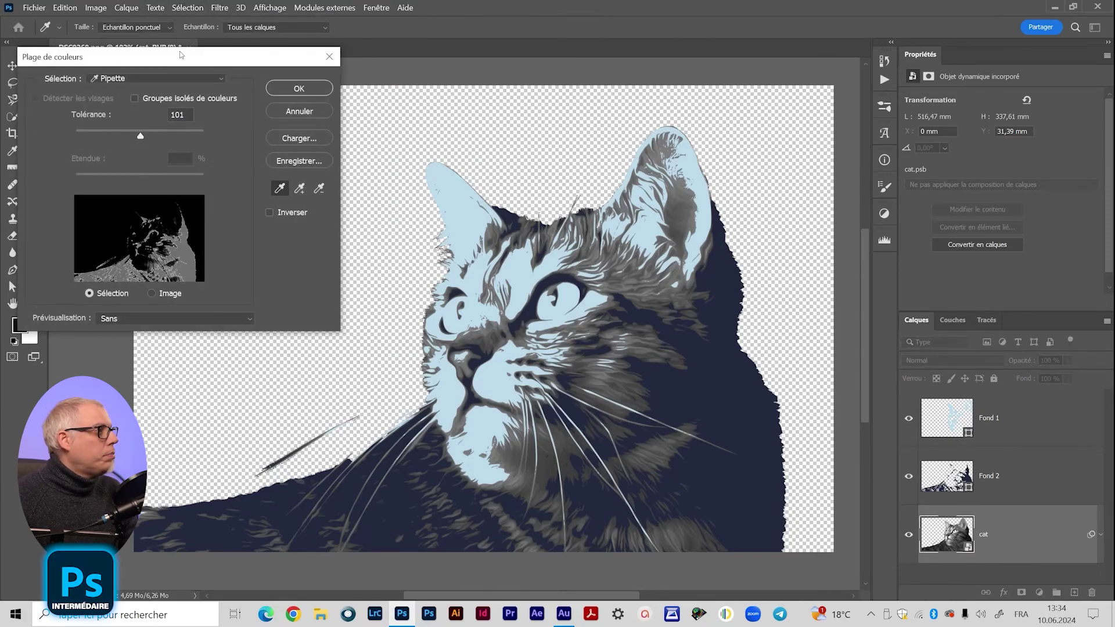
pyautogui.moveTo(180, 54); pyautogui.dragTo(198, 53)
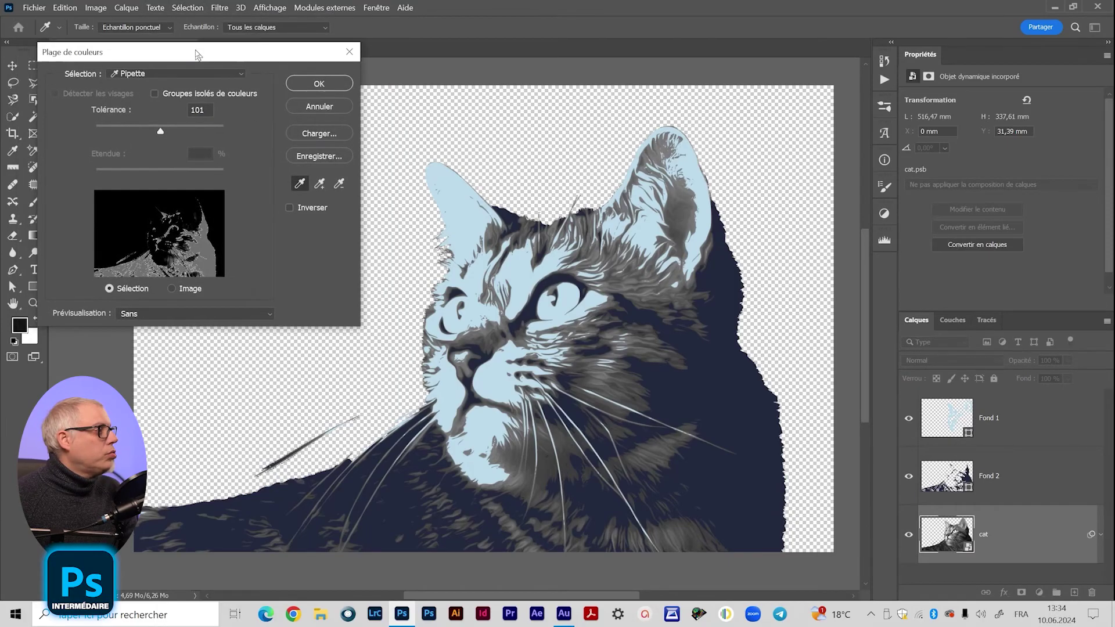
pyautogui.click(653, 289)
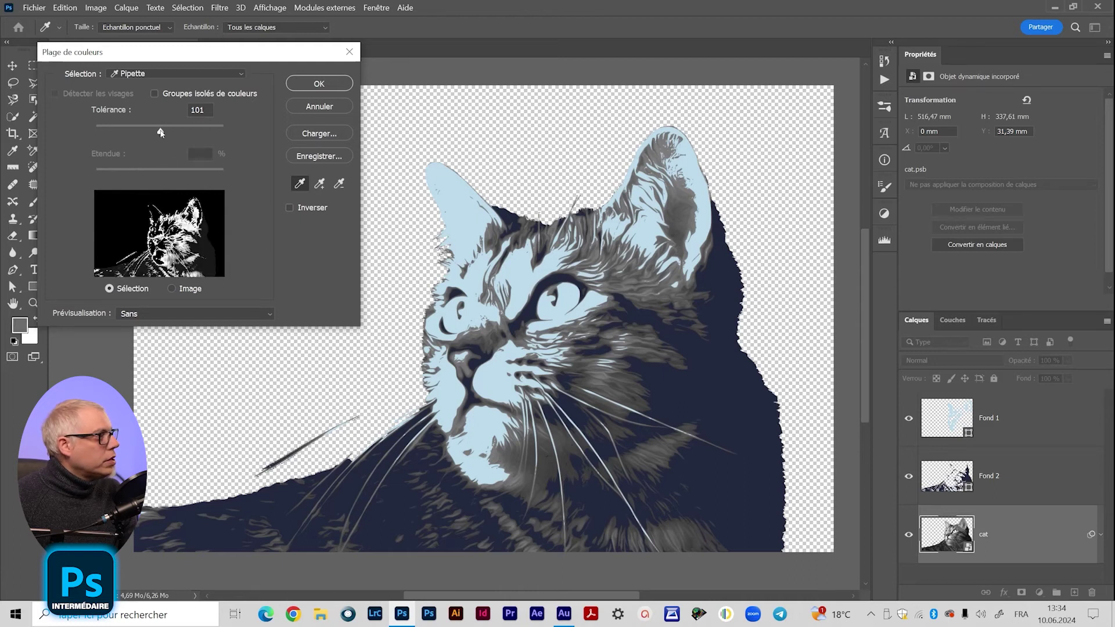
pyautogui.moveTo(167, 133); pyautogui.dragTo(149, 135)
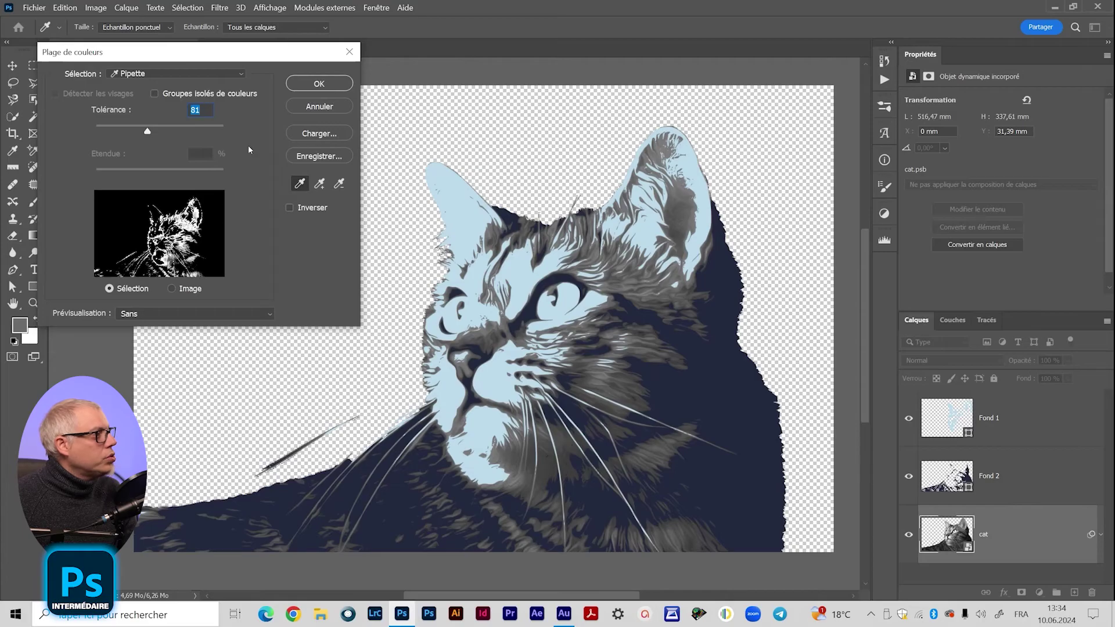
pyautogui.click(318, 83)
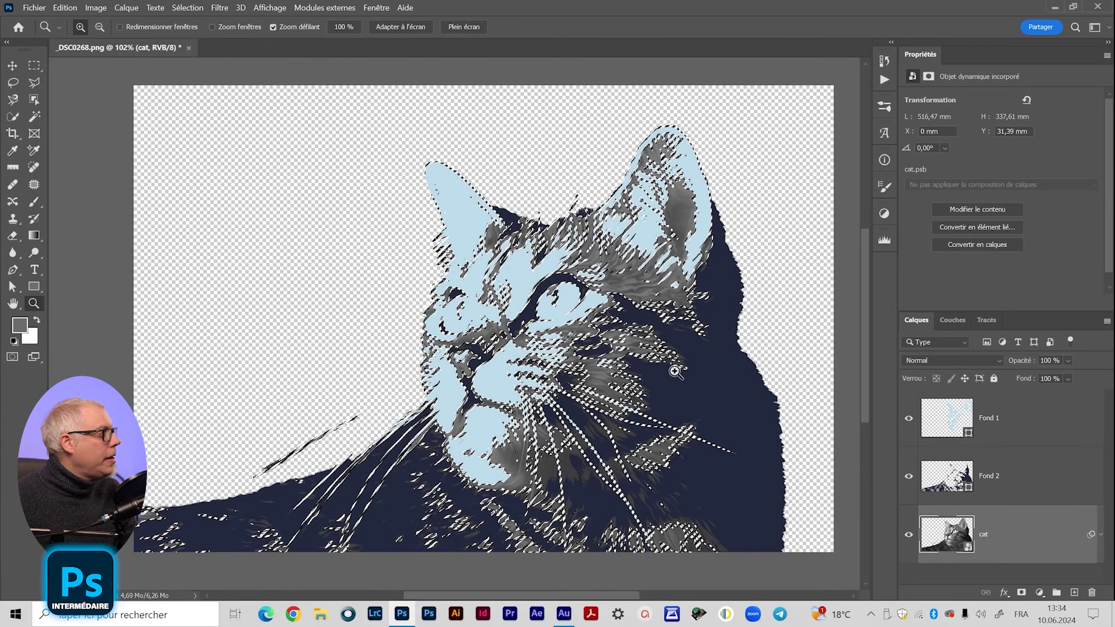
# Convert the mid-tone selection into a work path and save it as "moyen".
pyautogui.click(988, 321)
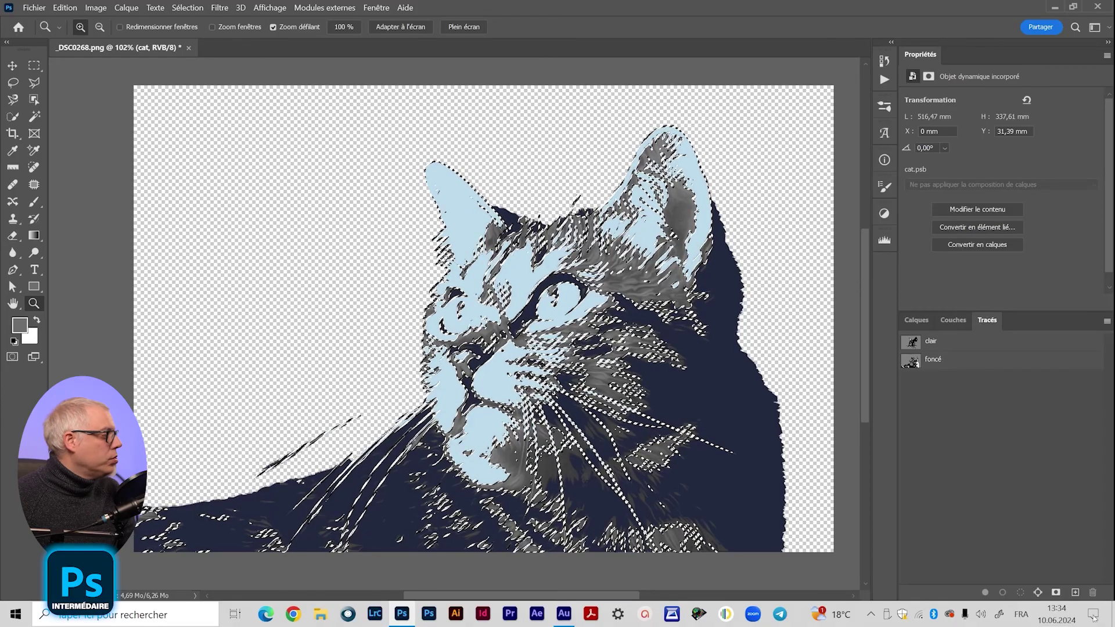
pyautogui.click(1039, 592)
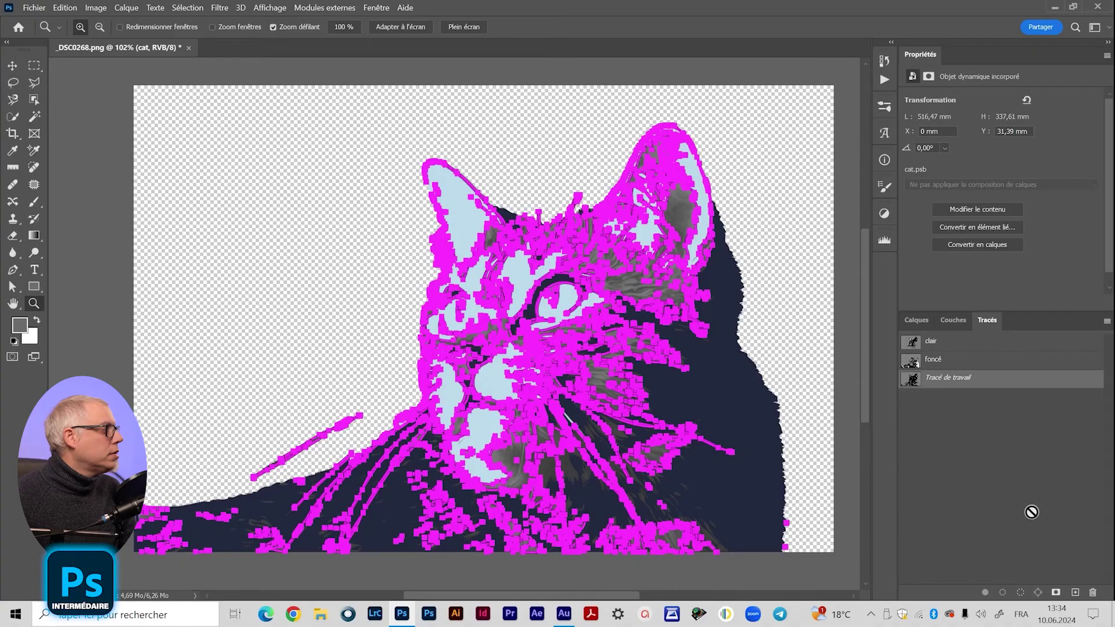
pyautogui.doubleClick(948, 379)
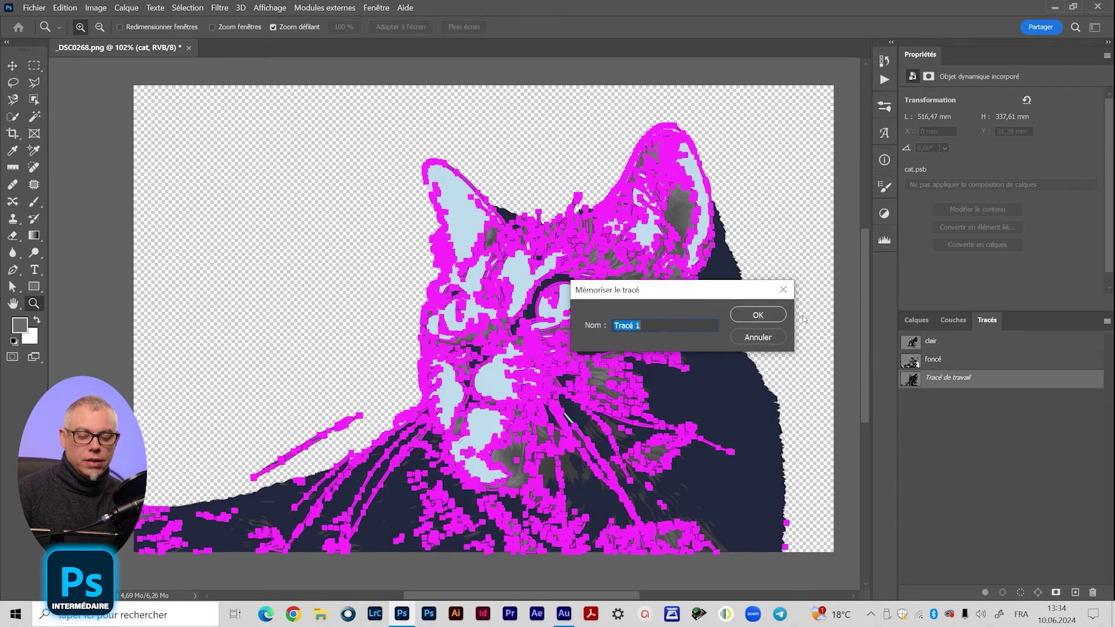
pyautogui.press('Return')
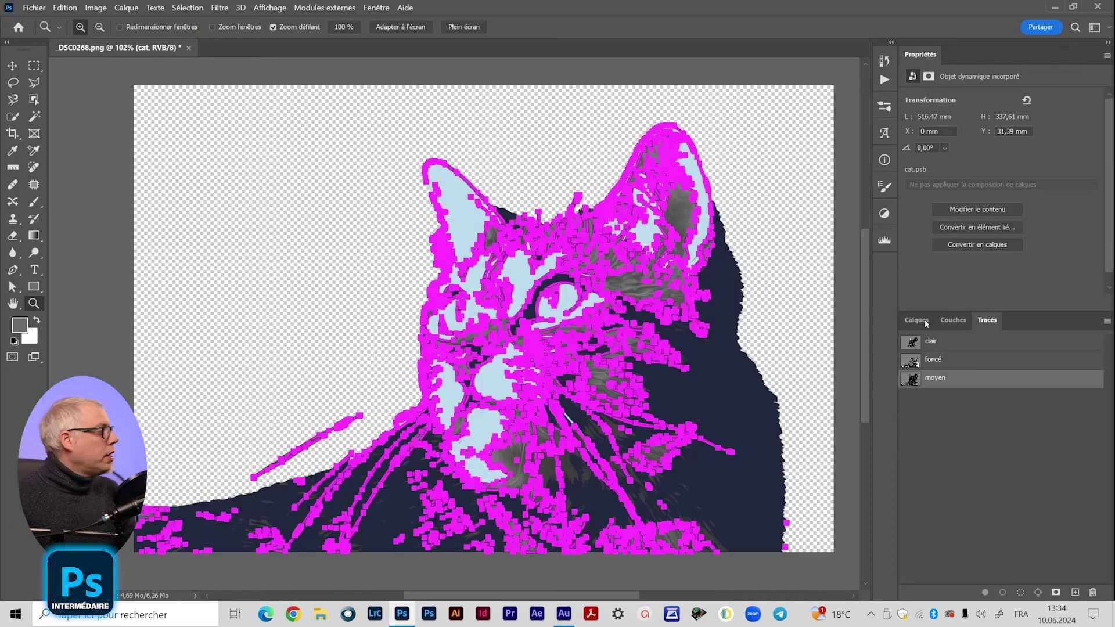
# Add a solid color fill layer above the cat layer, shaped by the "moyen" path, using grey-green 71837a.
pyautogui.click(917, 320)
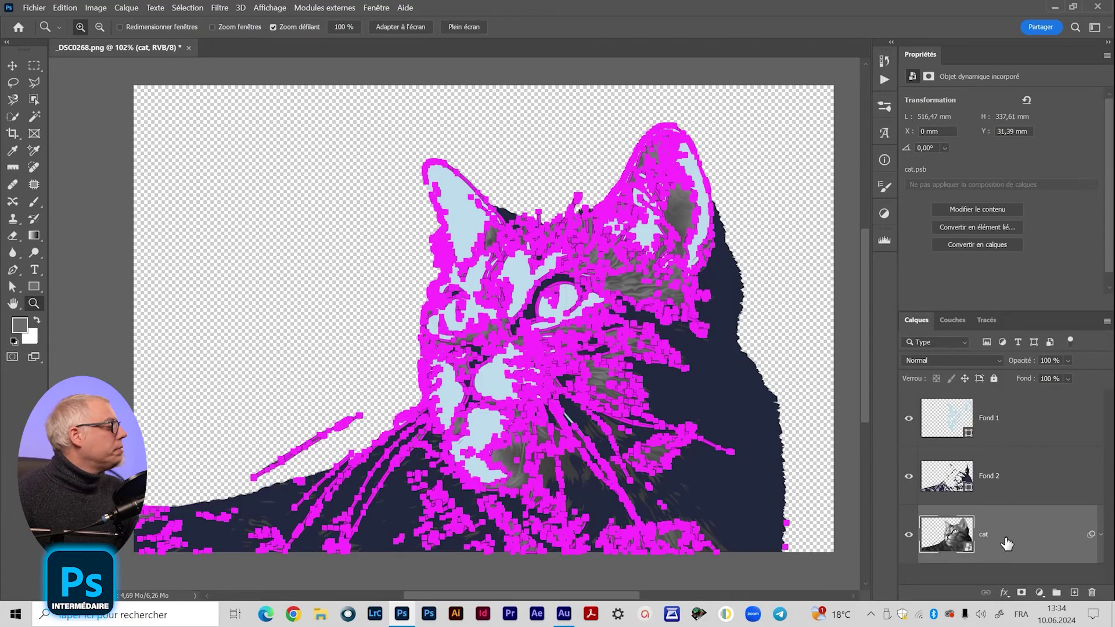
pyautogui.click(1040, 592)
pyautogui.click(1023, 356)
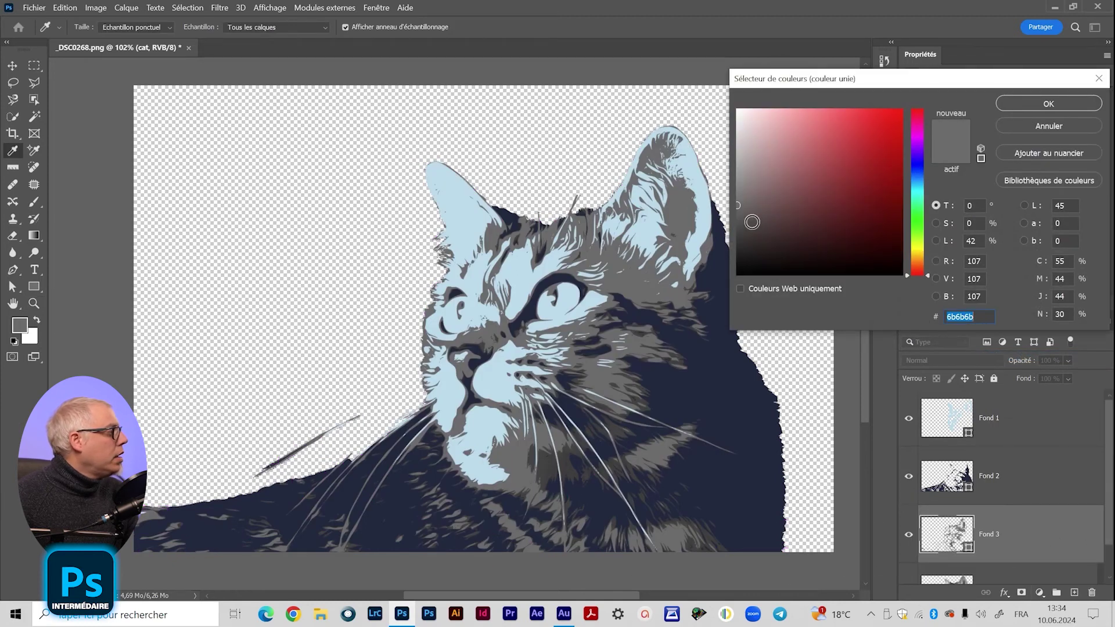
pyautogui.moveTo(751, 218); pyautogui.dragTo(760, 190)
pyautogui.moveTo(918, 230); pyautogui.dragTo(916, 209)
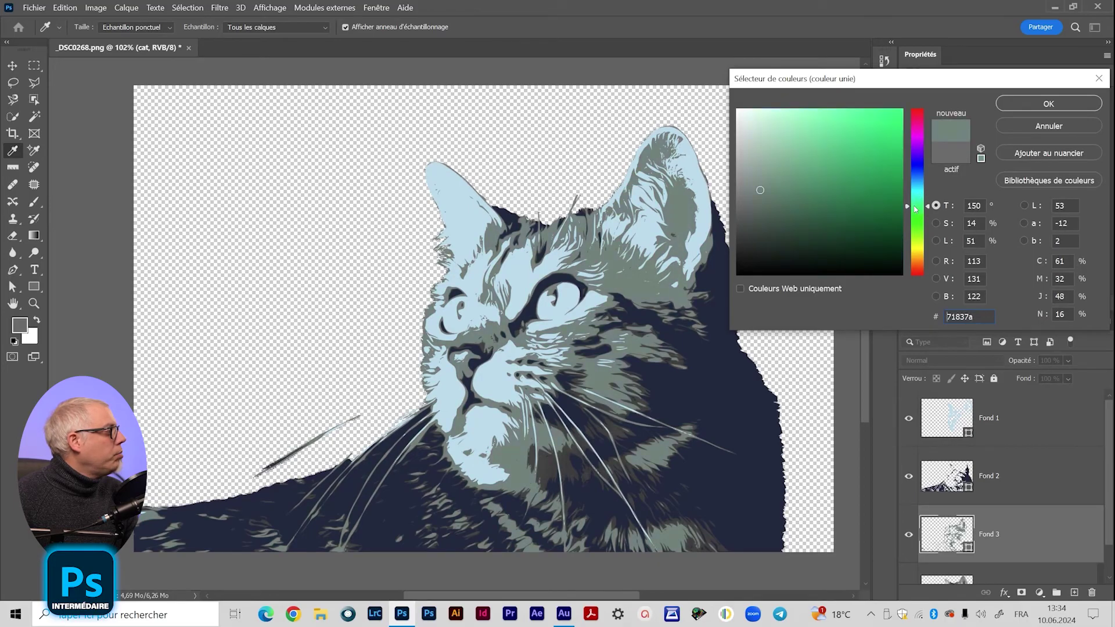
pyautogui.click(1027, 104)
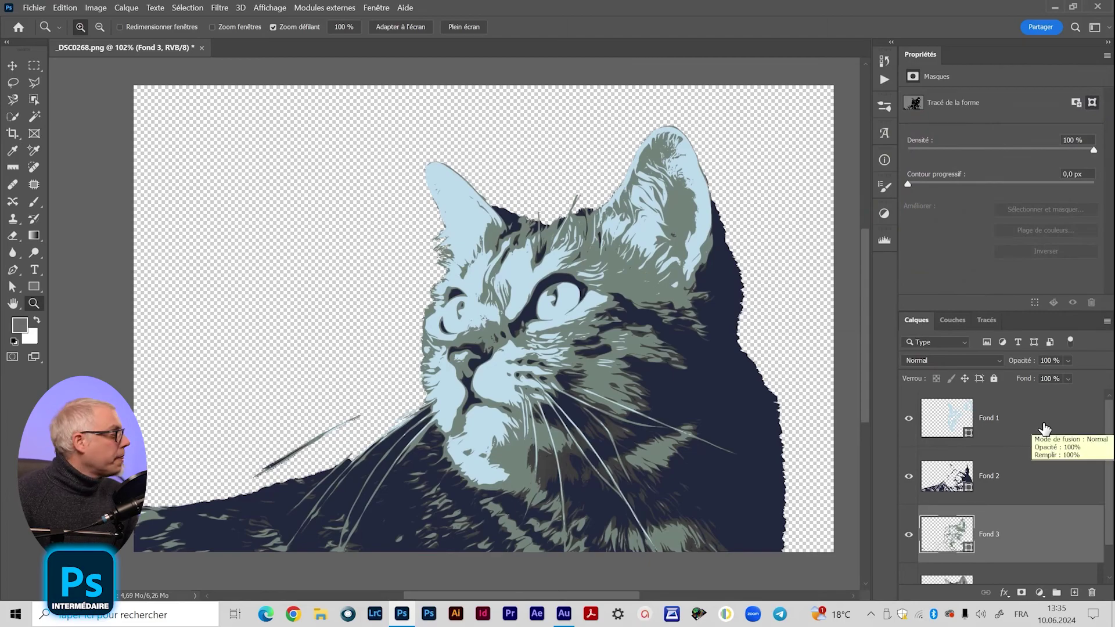
# Group the three tonal fill layers and name the group "zones".
pyautogui.keyDown('shift'); pyautogui.click(1043, 428); pyautogui.keyUp('shift')
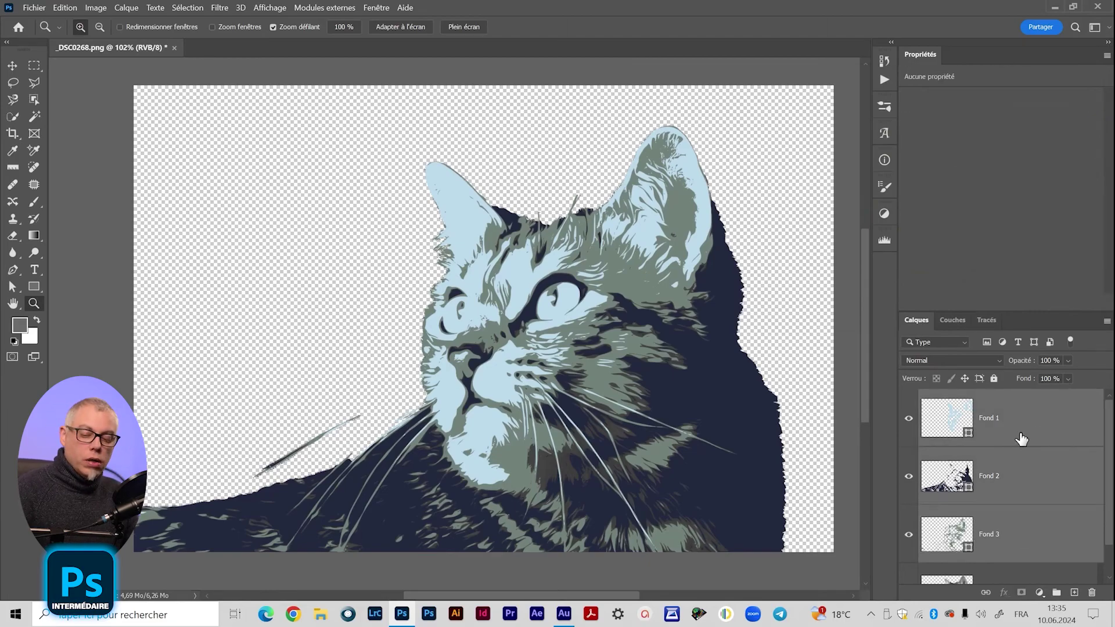
pyautogui.hotkey('ctrl', 'g')
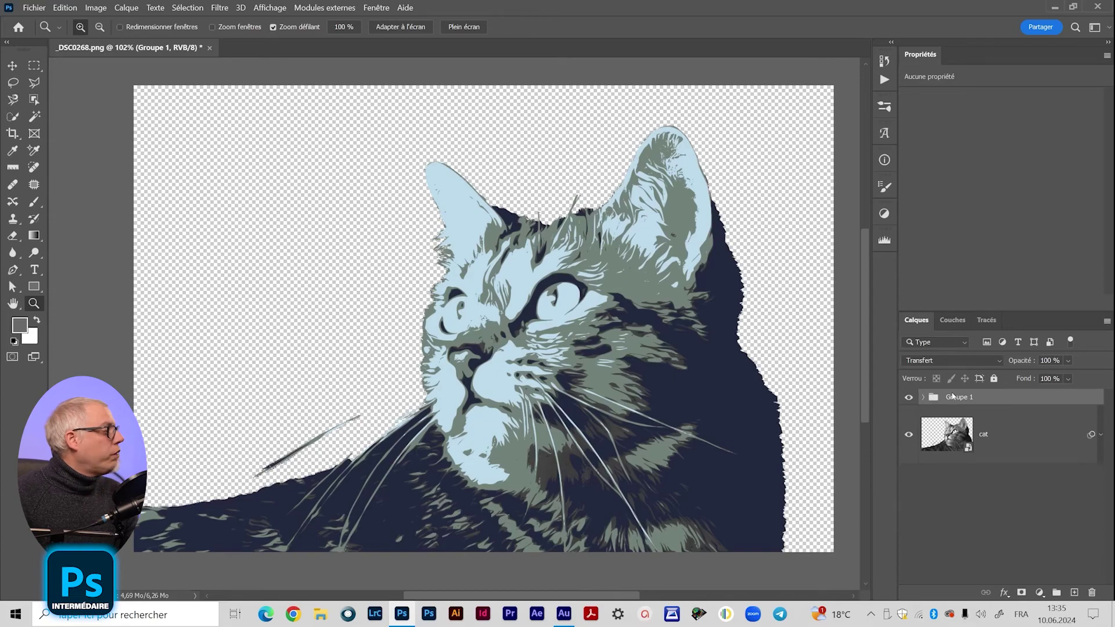
pyautogui.doubleClick(954, 396)
pyautogui.write('z')
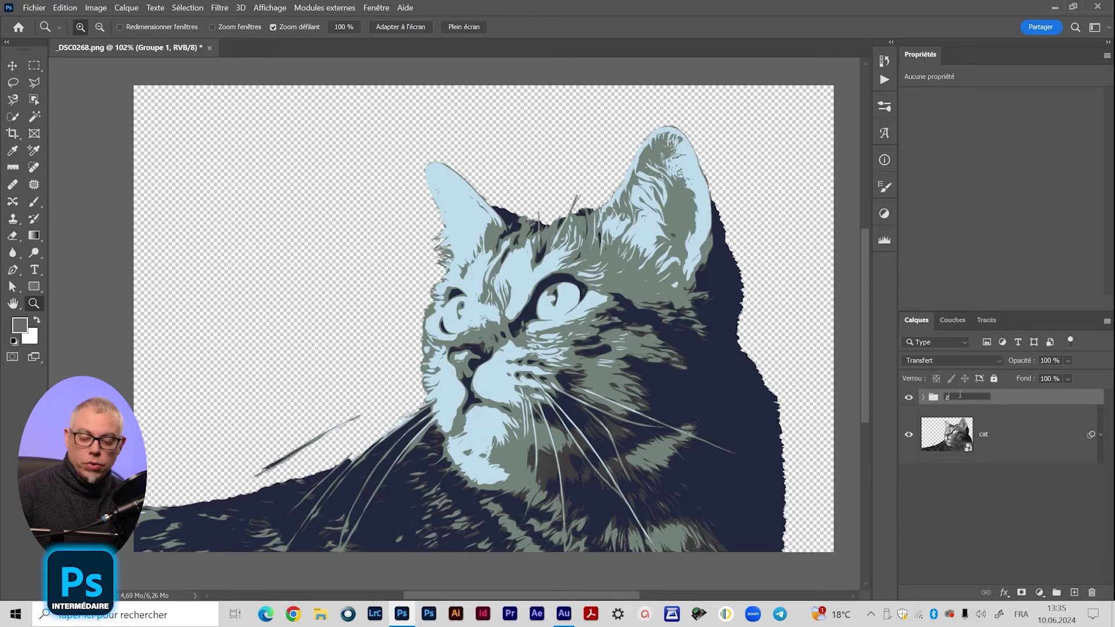
pyautogui.write('one')
pyautogui.press('Return')
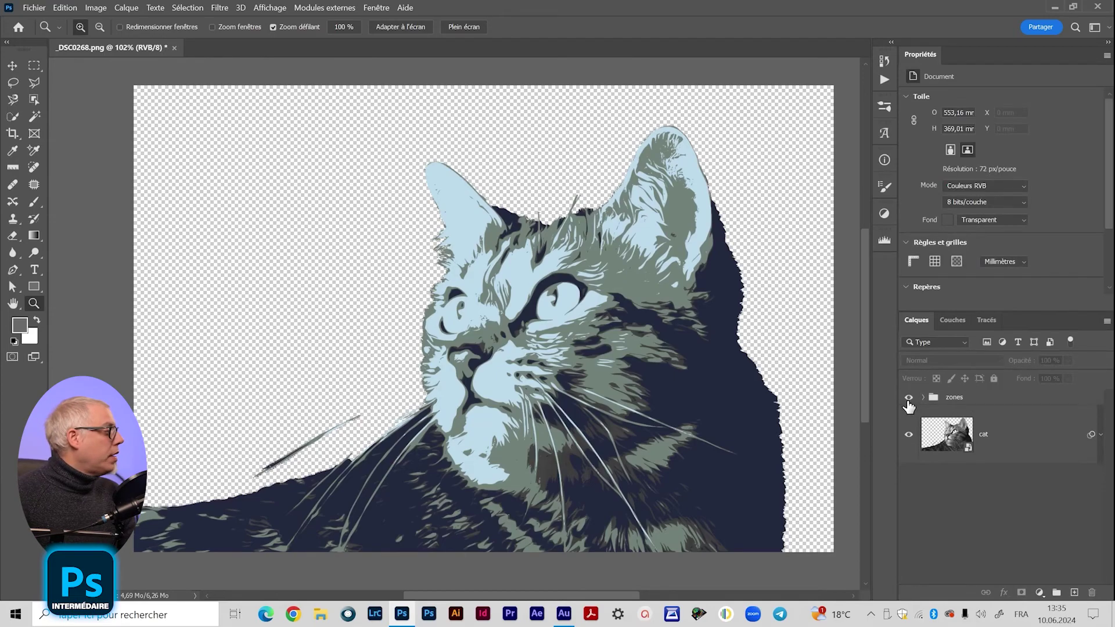
# Hide the cat layer and add a pale blue d8e8f1 solid color fill layer as the background beneath all other layers.
pyautogui.click(909, 434)
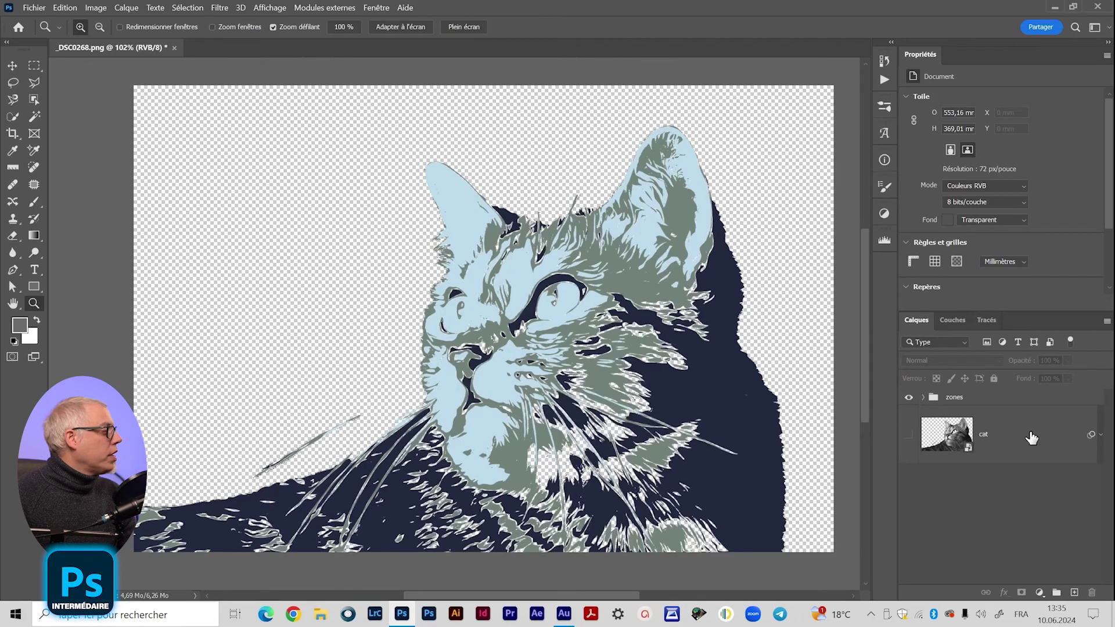
pyautogui.click(1039, 591)
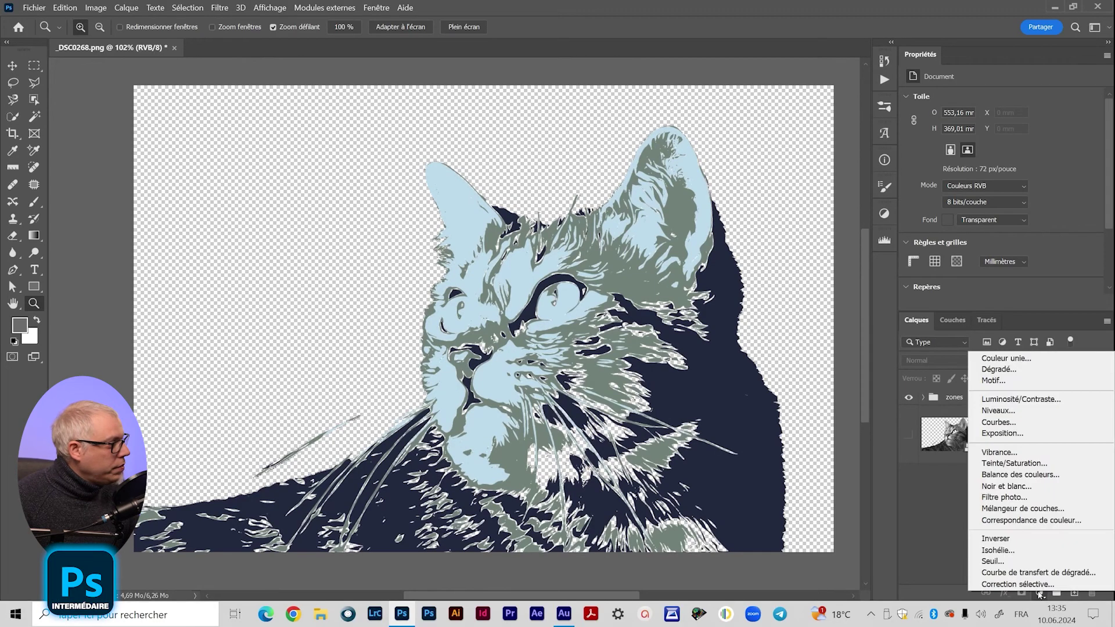
pyautogui.click(1051, 360)
pyautogui.click(919, 184)
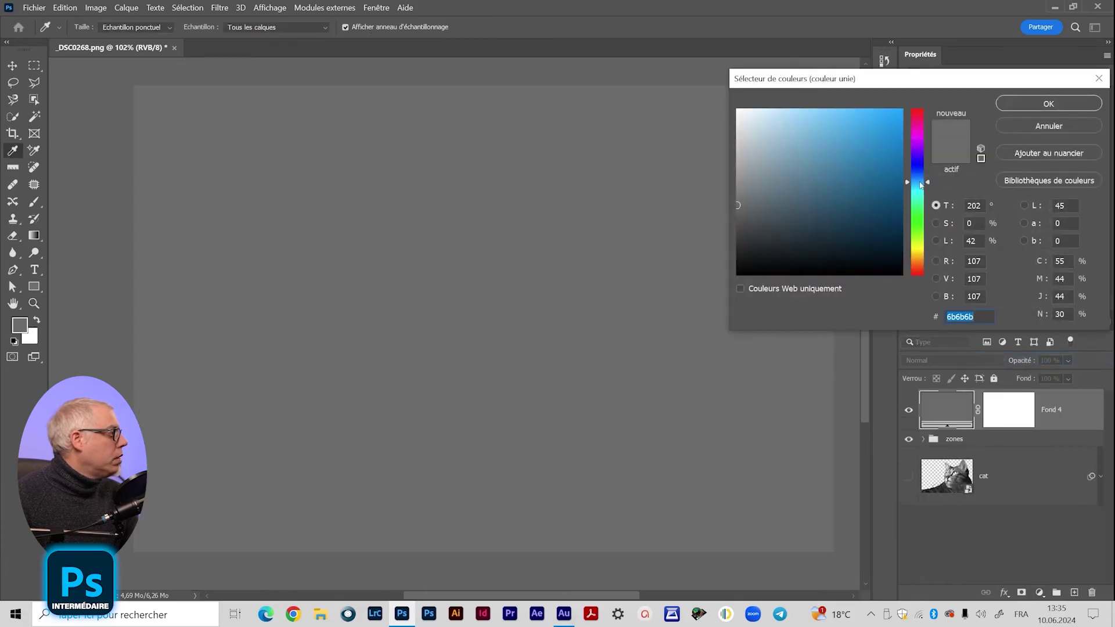
pyautogui.moveTo(836, 125); pyautogui.dragTo(764, 118)
pyautogui.click(1033, 107)
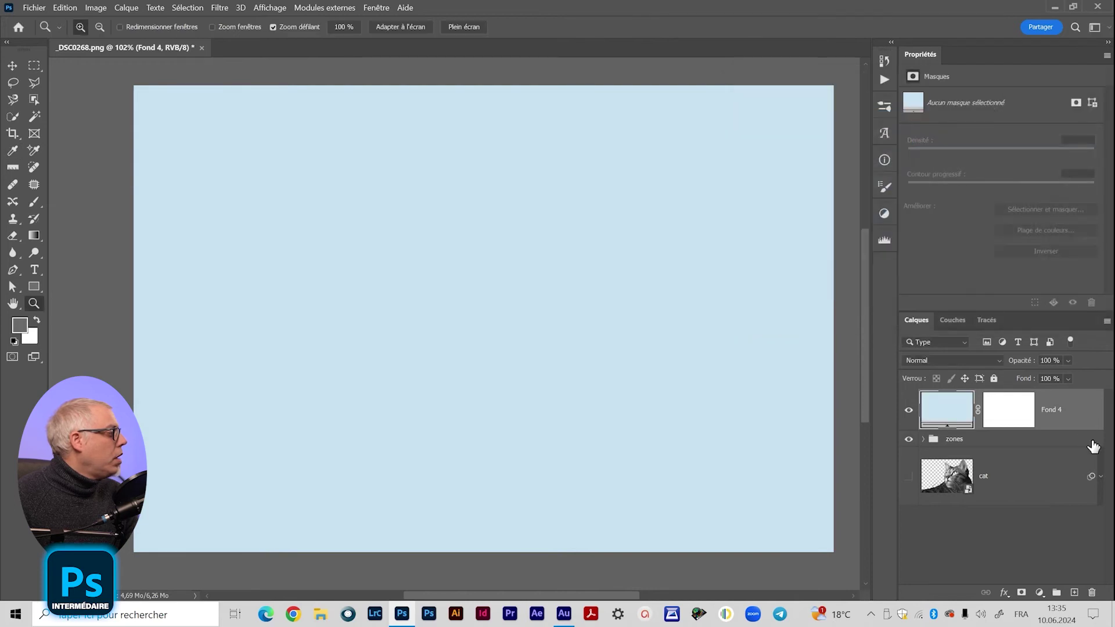
pyautogui.moveTo(1077, 416); pyautogui.dragTo(1071, 509)
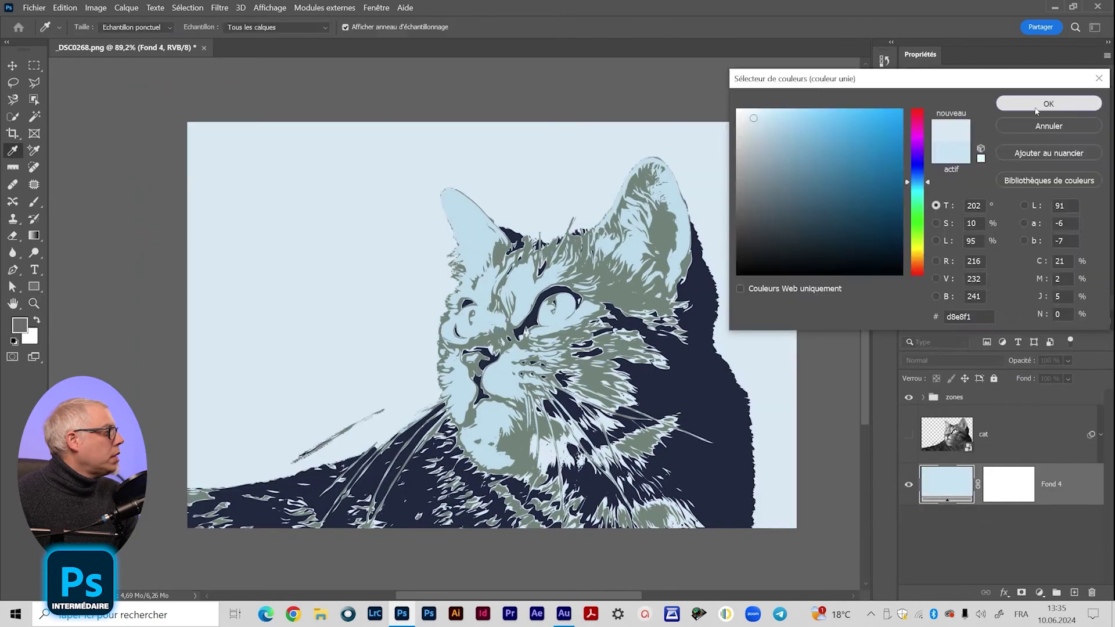
pyautogui.click(1040, 104)
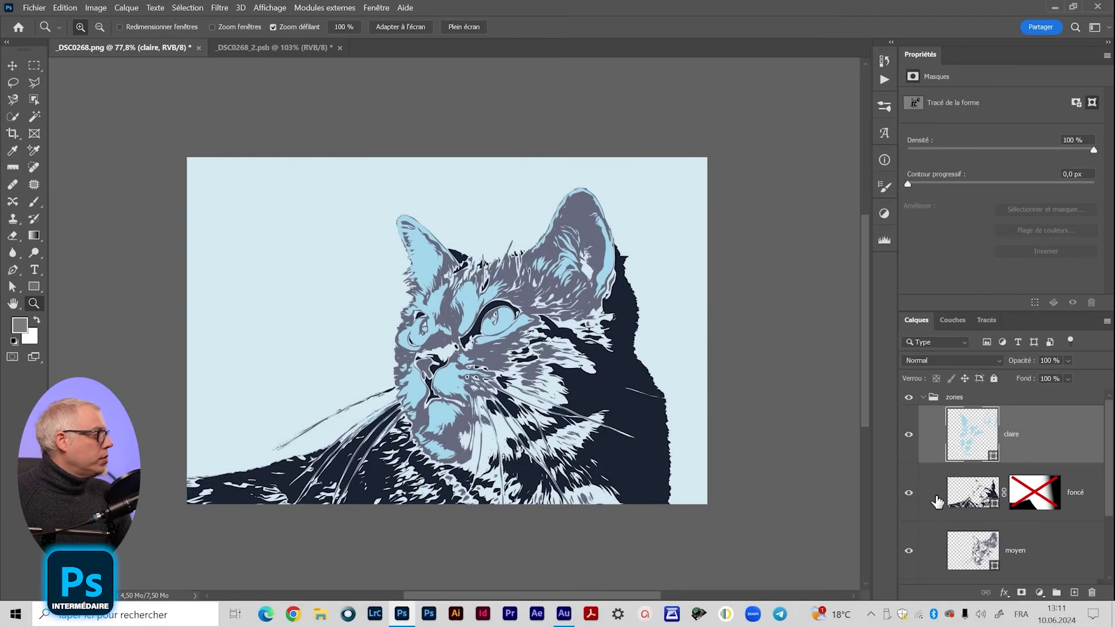
# Collapse the "zones" group and open the original color cat photo _DSC0268.png.
pyautogui.click(923, 400)
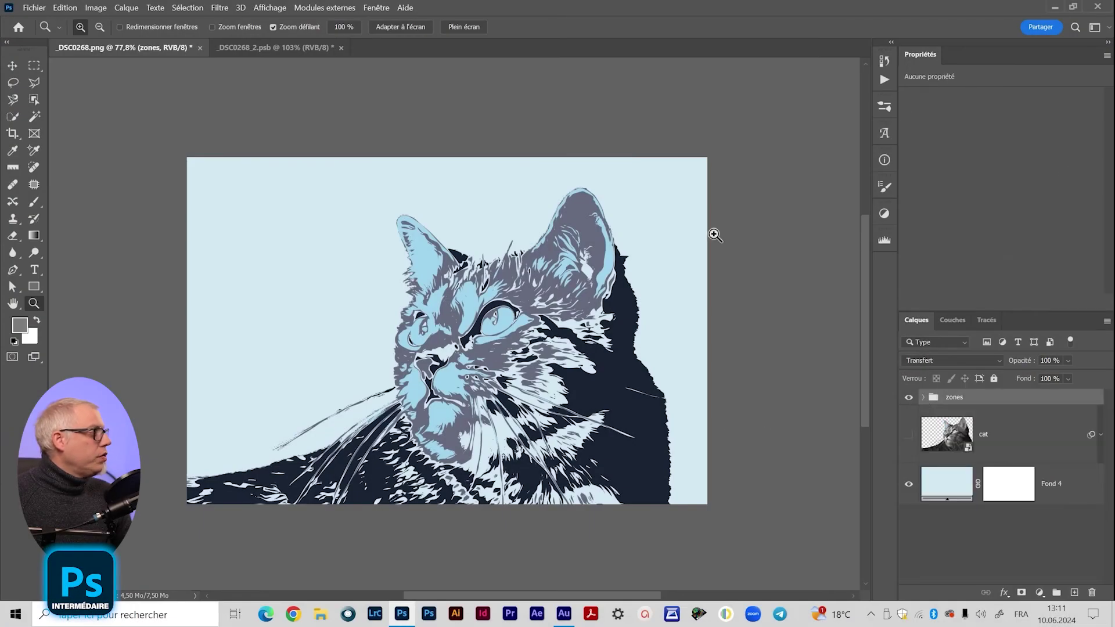
pyautogui.click(34, 8)
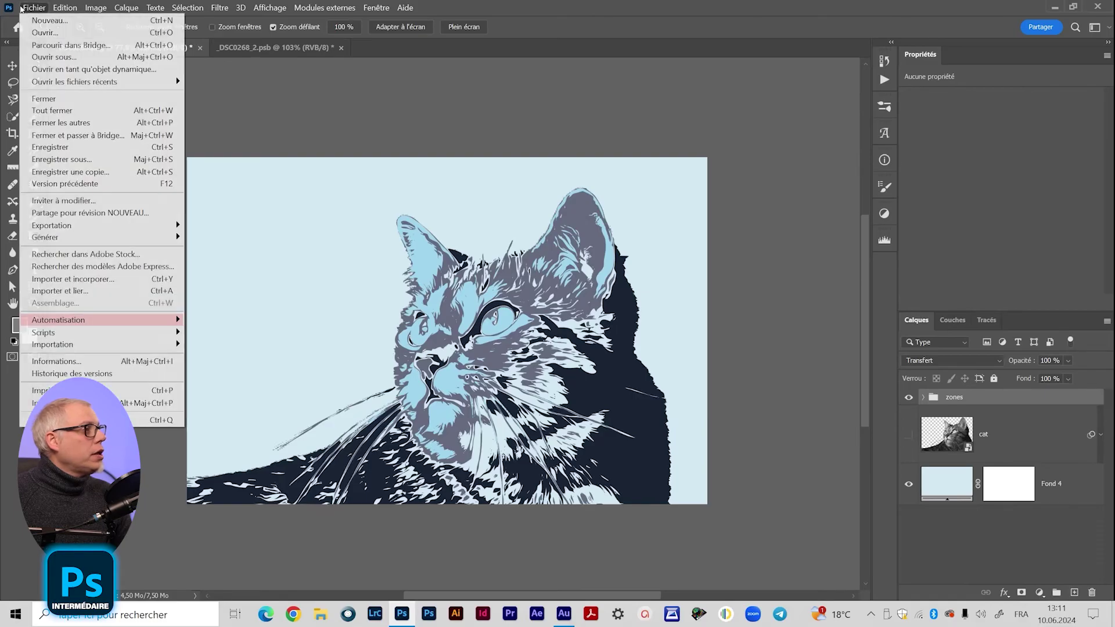
pyautogui.click(47, 33)
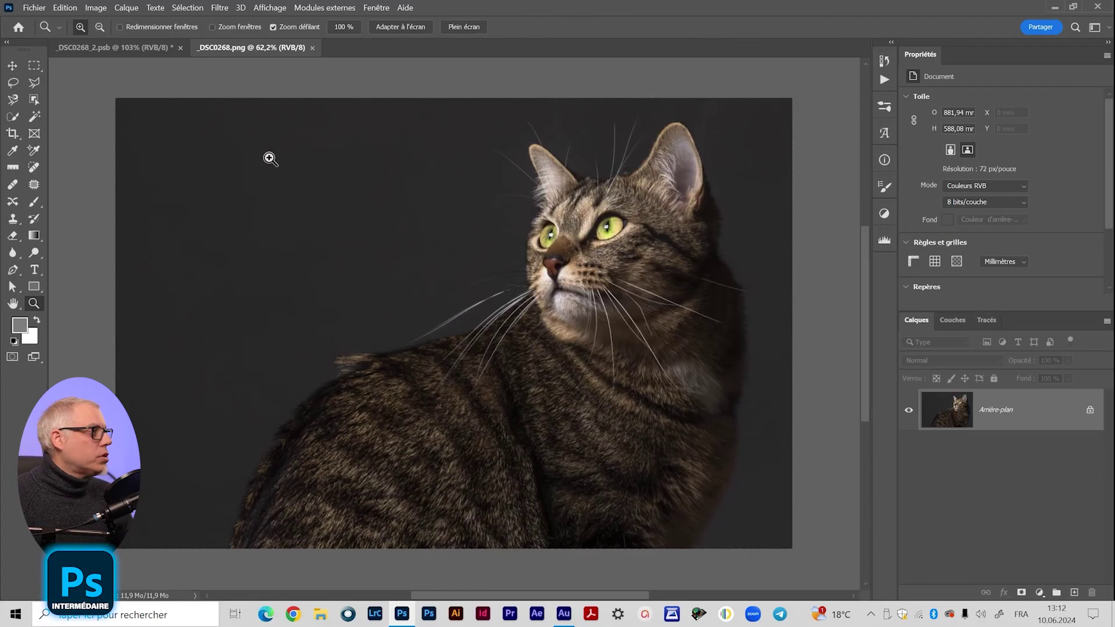
# Show the Creative Cloud libraries and enlarge their window over the cat photo.
pyautogui.press('v')
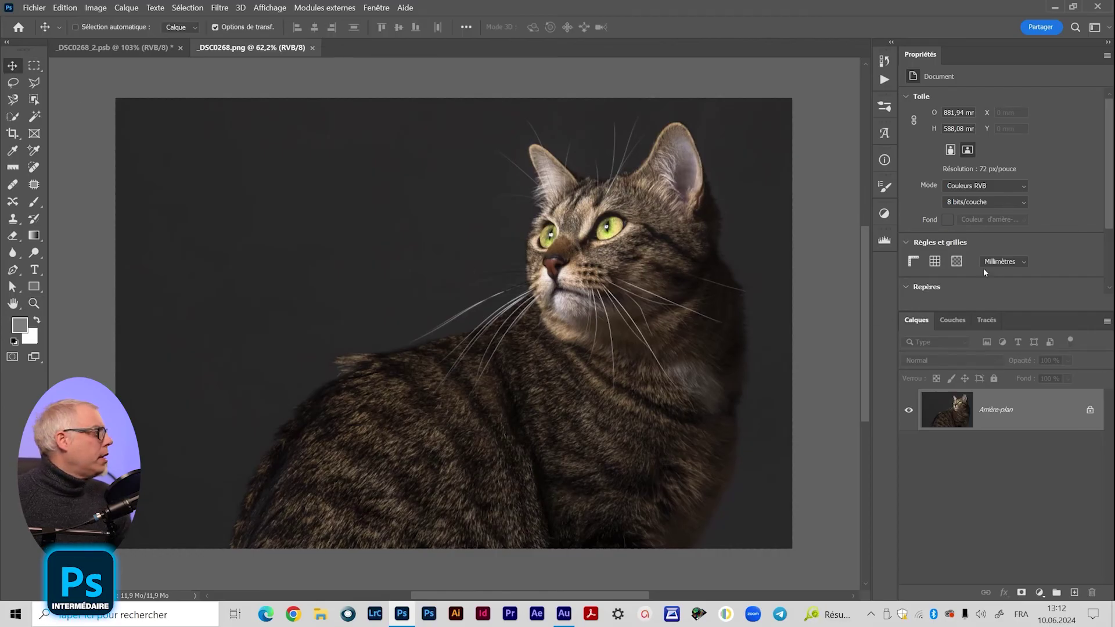
pyautogui.click(375, 7)
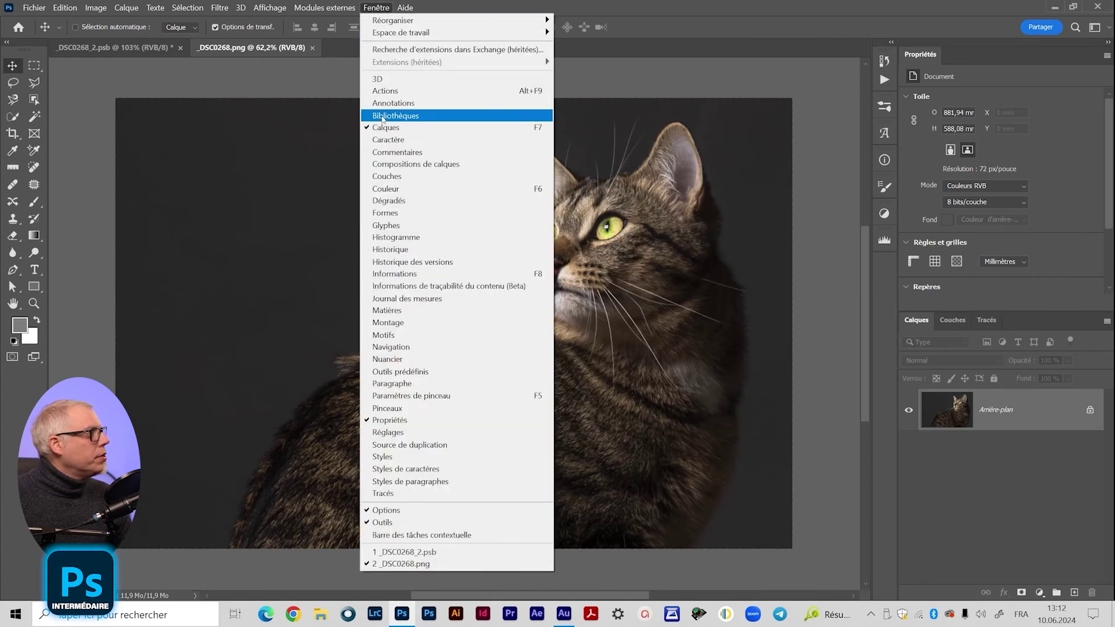
pyautogui.click(403, 116)
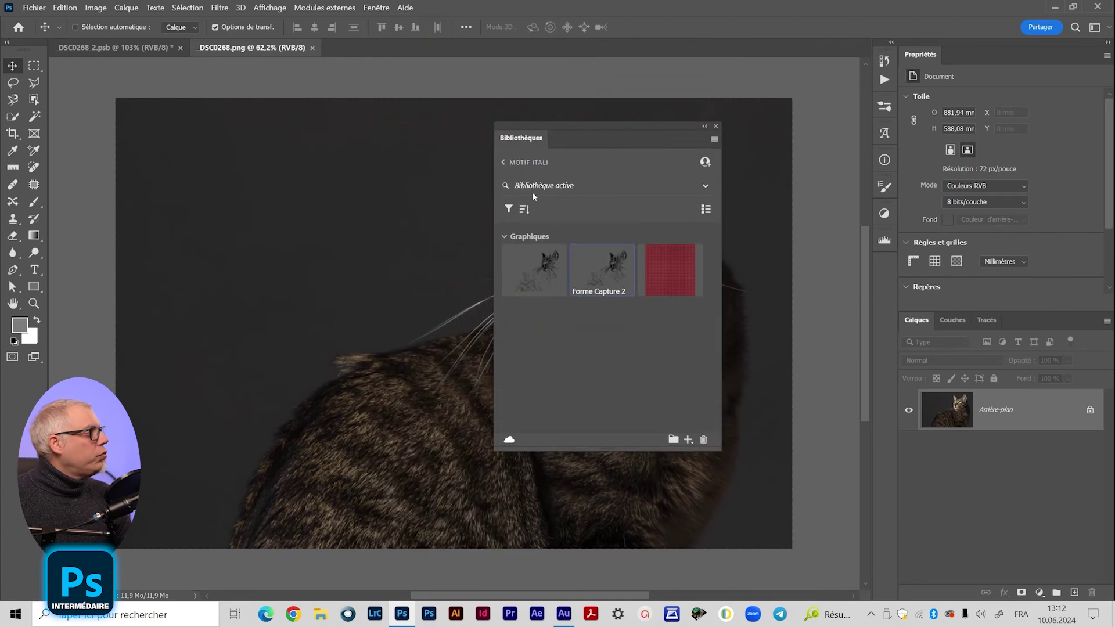
pyautogui.moveTo(542, 149); pyautogui.dragTo(450, 145)
pyautogui.moveTo(630, 445); pyautogui.dragTo(675, 468)
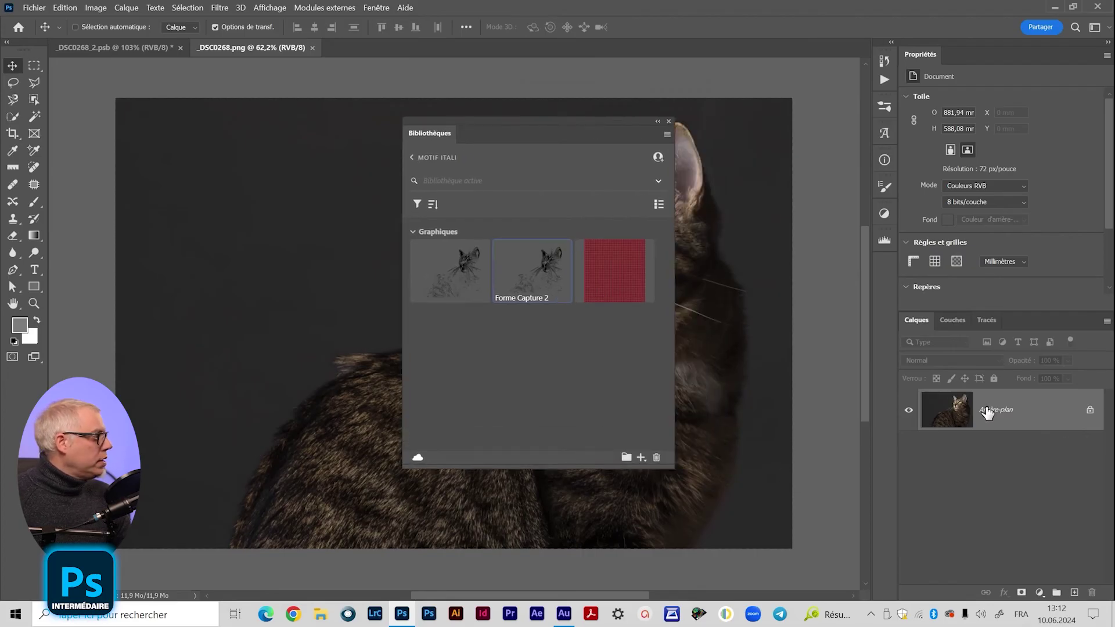
pyautogui.moveTo(590, 129); pyautogui.dragTo(676, 92)
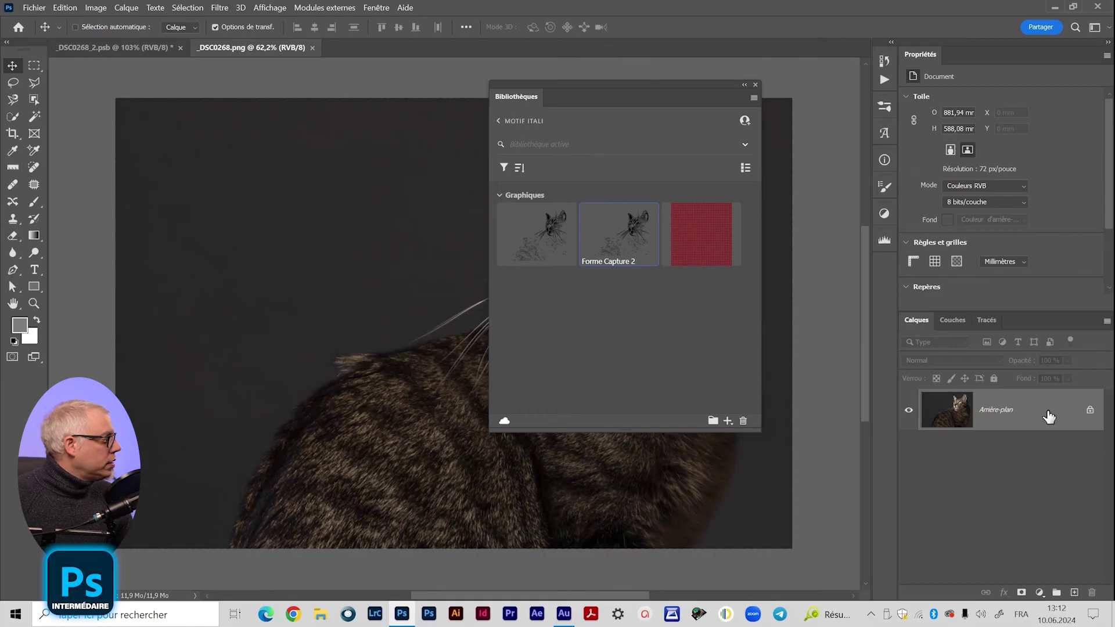
# Unlock the photo's background layer and start extracting library elements from the image, looking through the color palette and gradient options.
pyautogui.click(1090, 411)
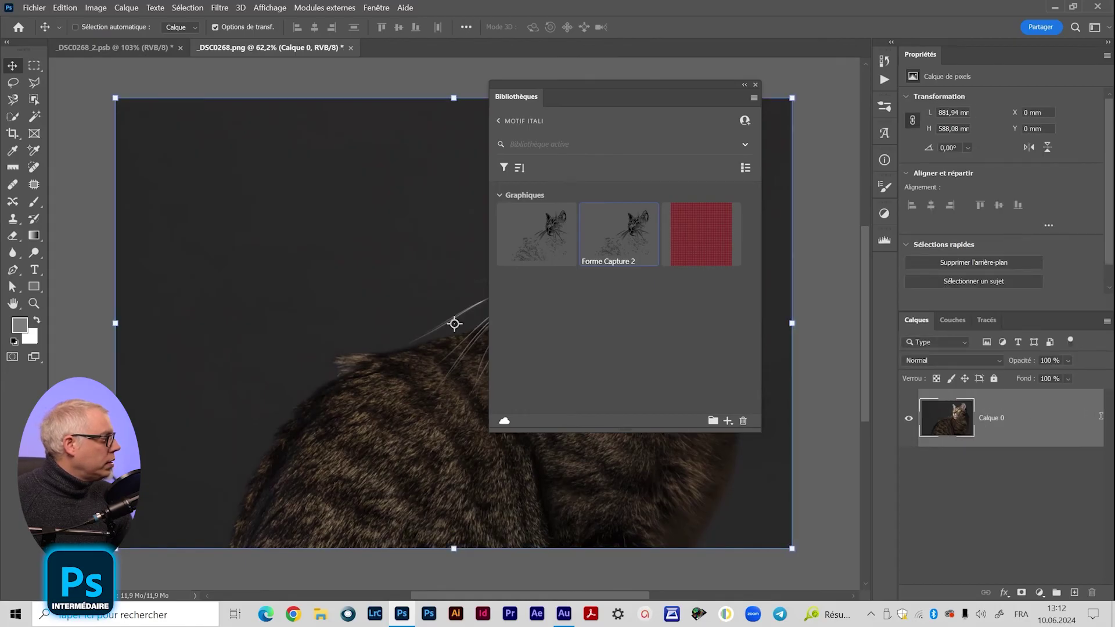
pyautogui.moveTo(646, 97); pyautogui.dragTo(734, 63)
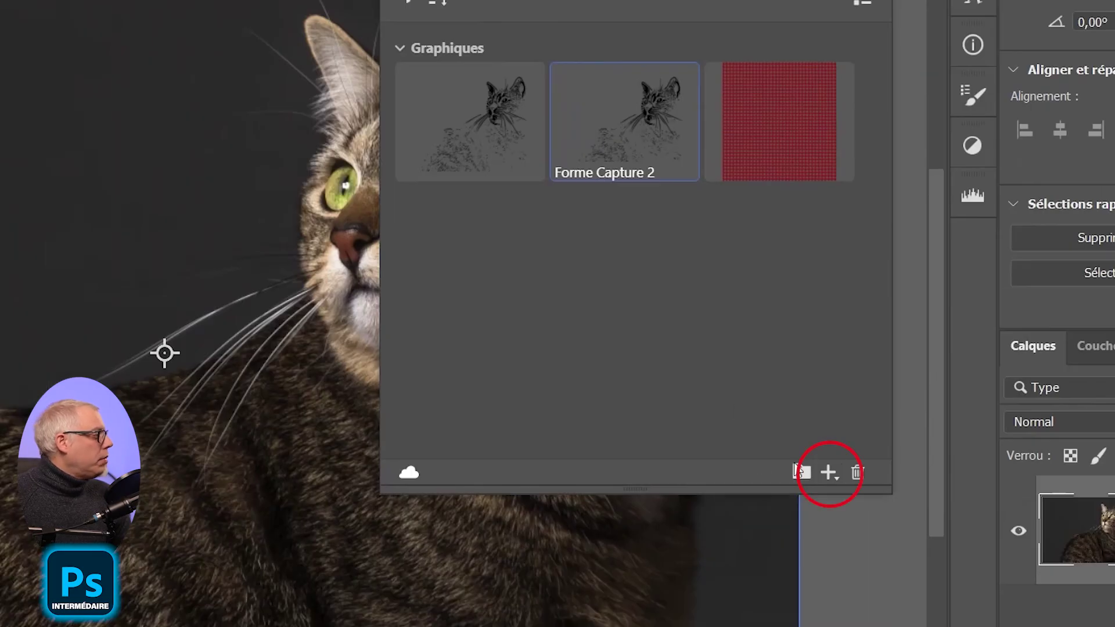
pyautogui.click(830, 472)
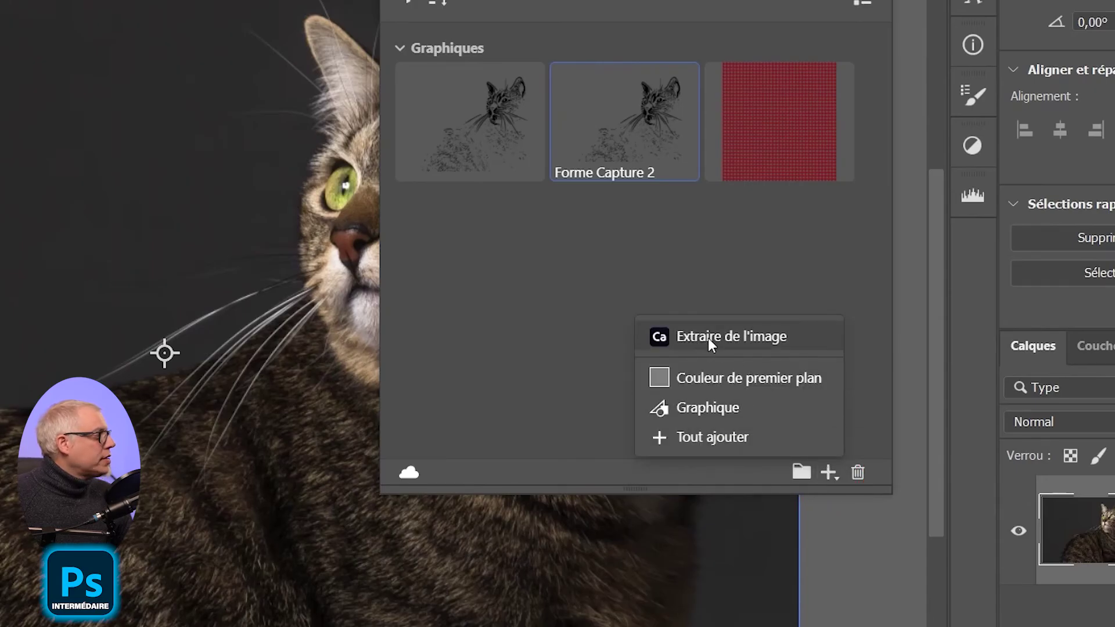
pyautogui.click(741, 336)
pyautogui.moveTo(629, 100); pyautogui.dragTo(532, 115)
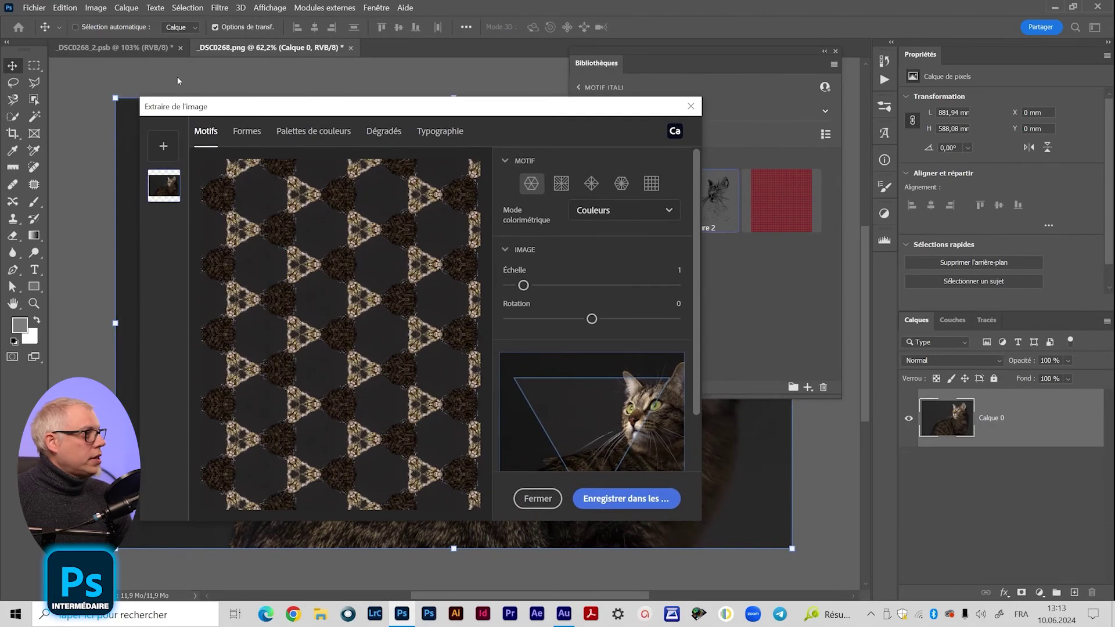
pyautogui.click(312, 136)
pyautogui.click(384, 132)
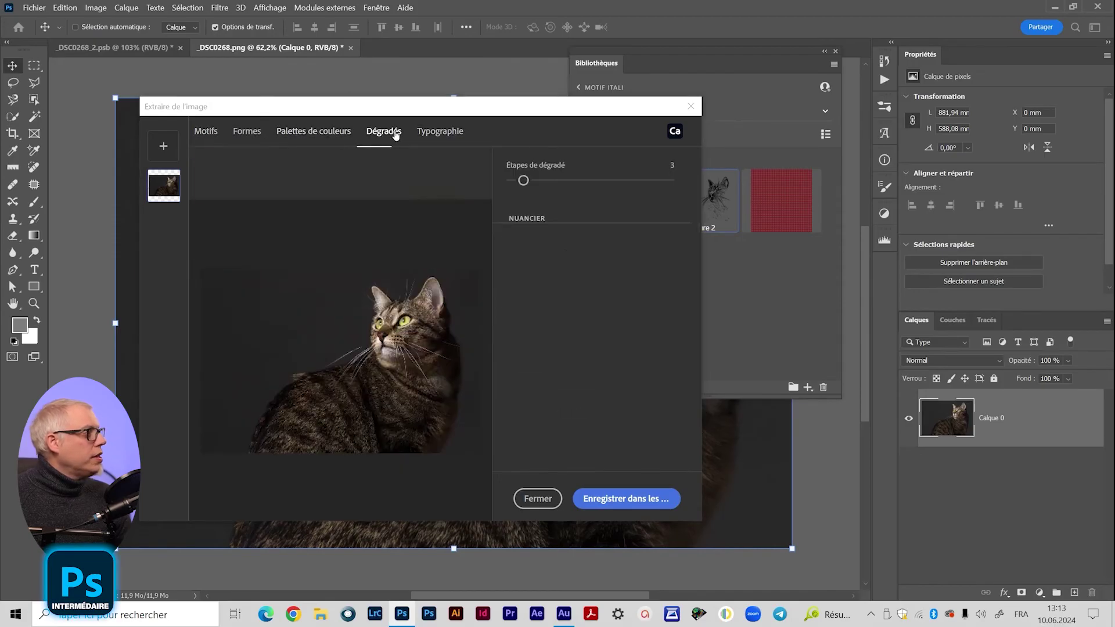
# Set up a shape extraction from the cat photo with detail 80, inverted and smoothed on saving.
pyautogui.click(249, 137)
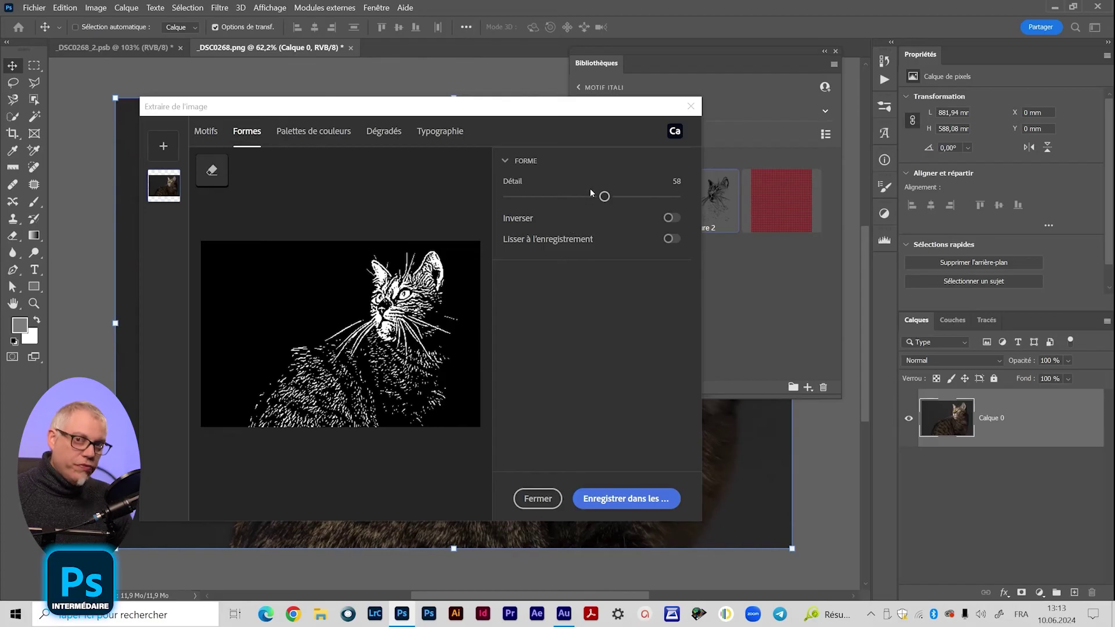
pyautogui.moveTo(604, 196); pyautogui.dragTo(654, 196)
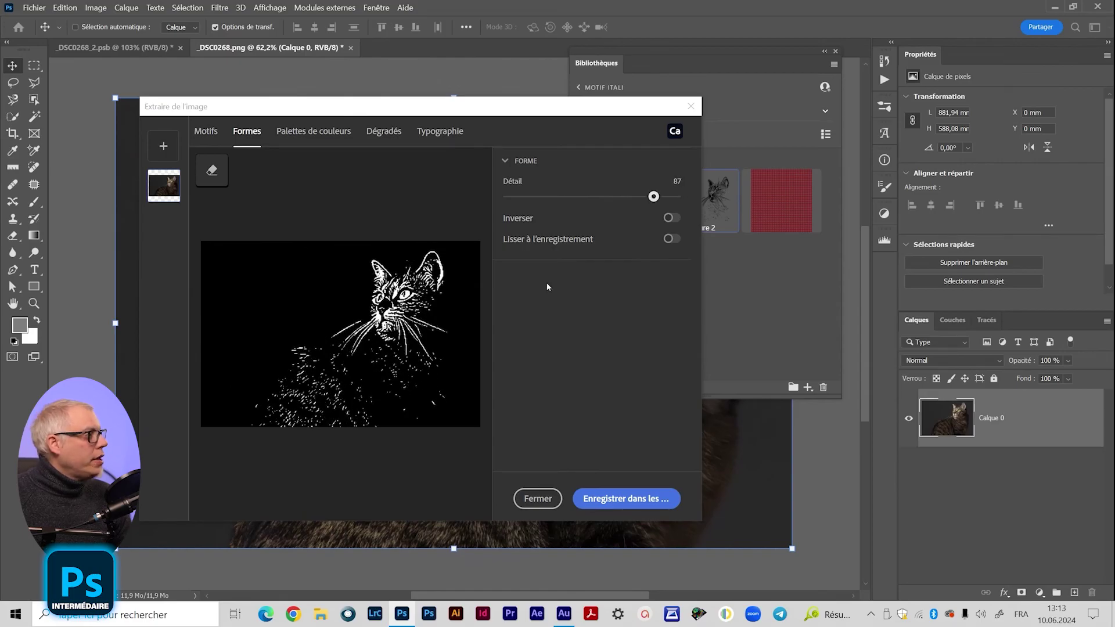
pyautogui.click(671, 218)
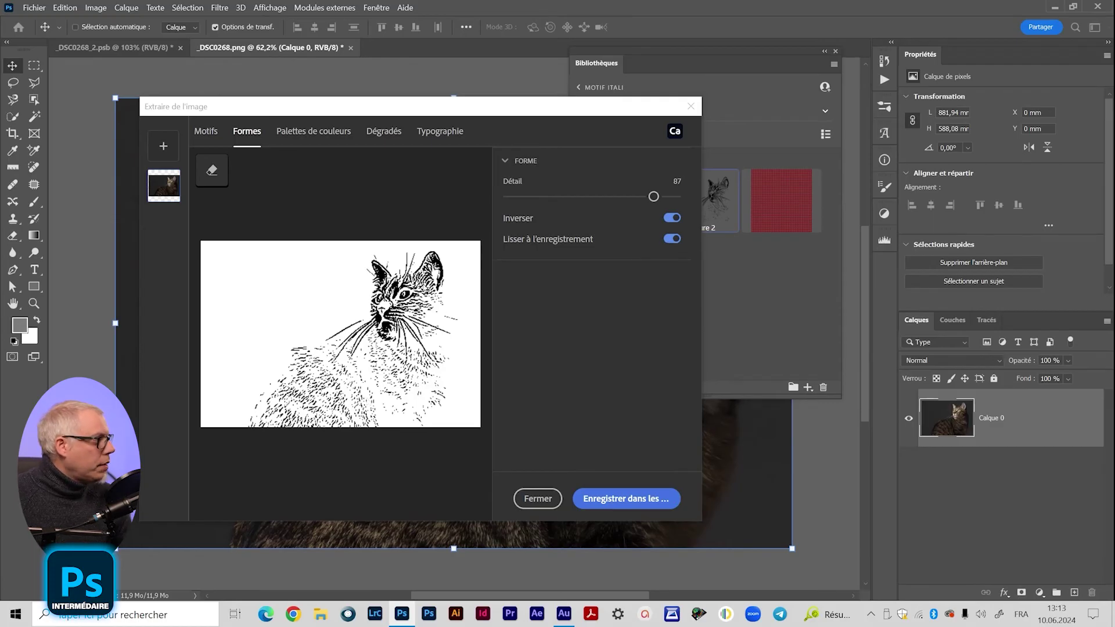
pyautogui.moveTo(654, 196)
pyautogui.mouseDown()
pyautogui.moveTo(614, 196)
pyautogui.moveTo(641, 196)
pyautogui.mouseUp()
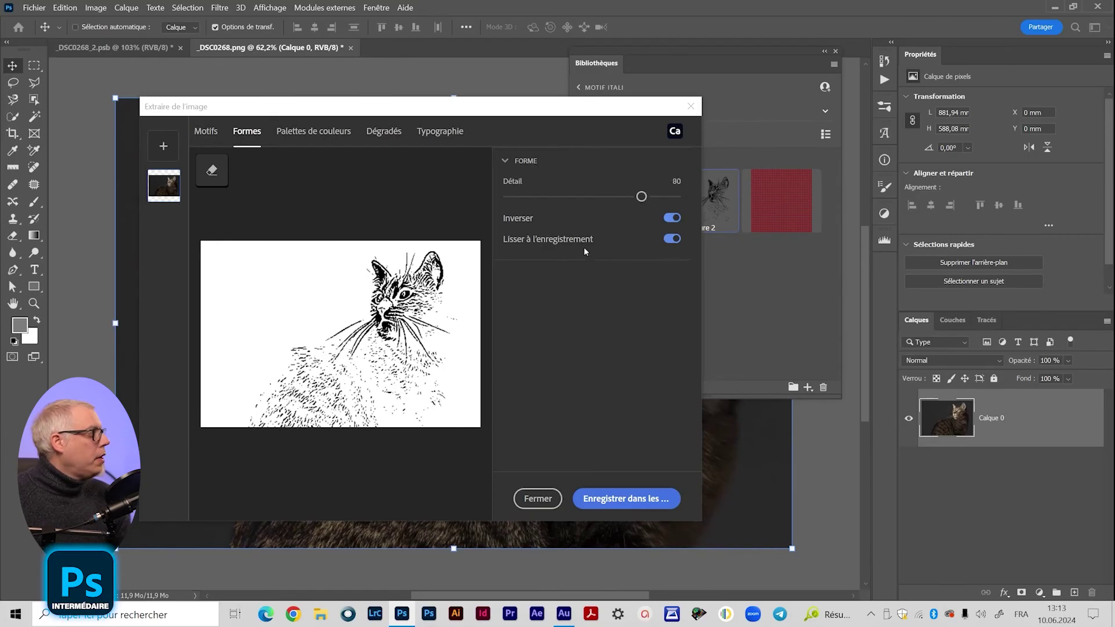
# Save the extracted cat shape to the library and close the image extraction dialog.
pyautogui.moveTo(586, 110); pyautogui.dragTo(616, 76)
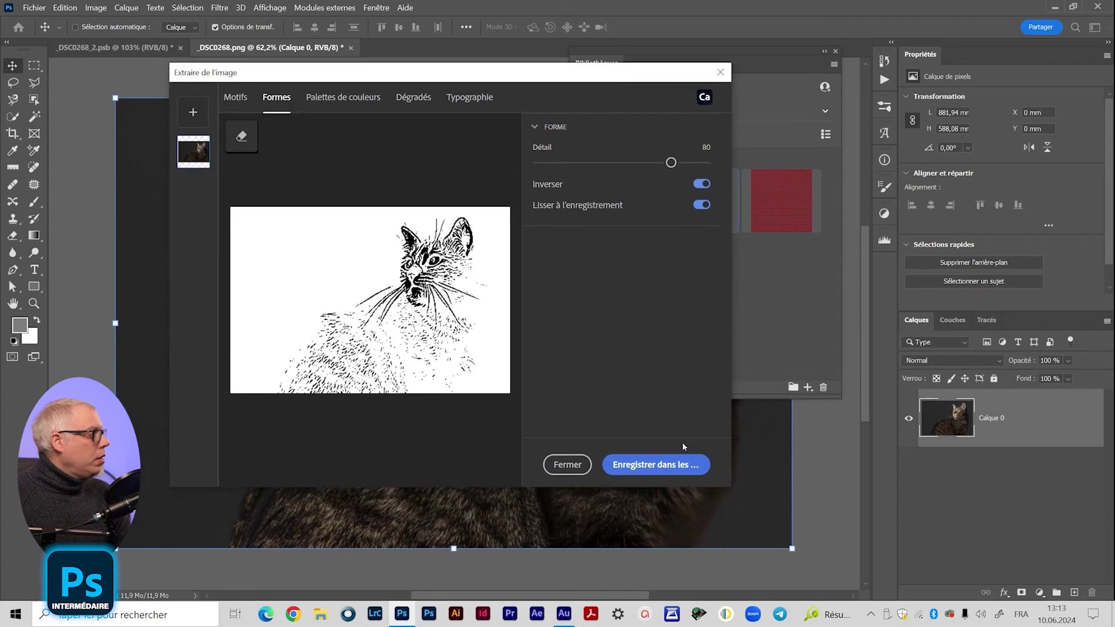
pyautogui.click(656, 465)
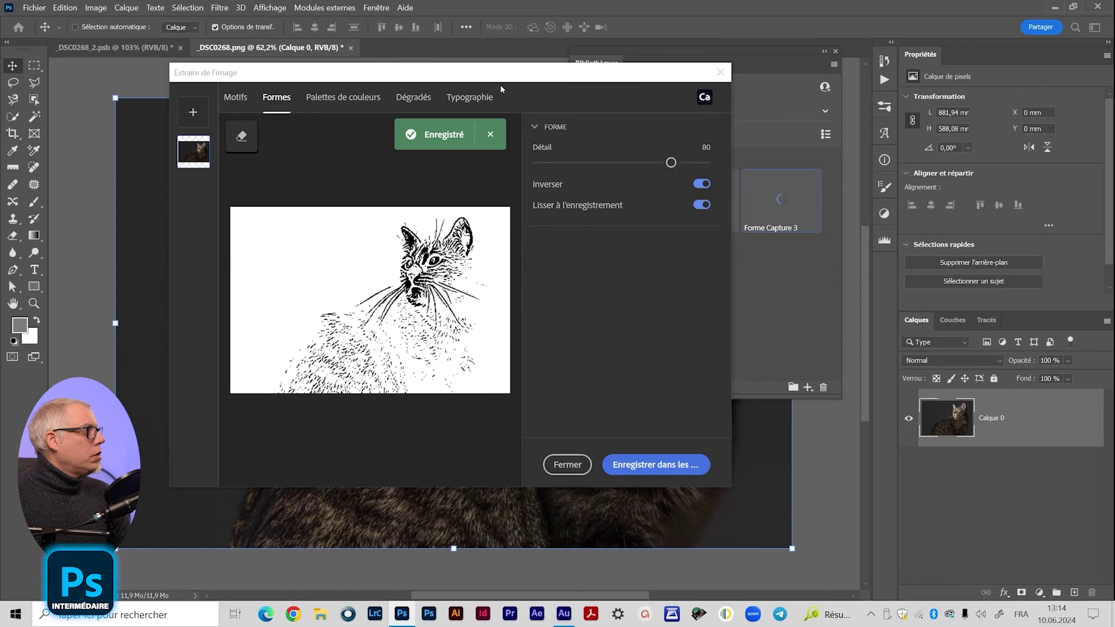
pyautogui.moveTo(508, 76); pyautogui.dragTo(554, 353)
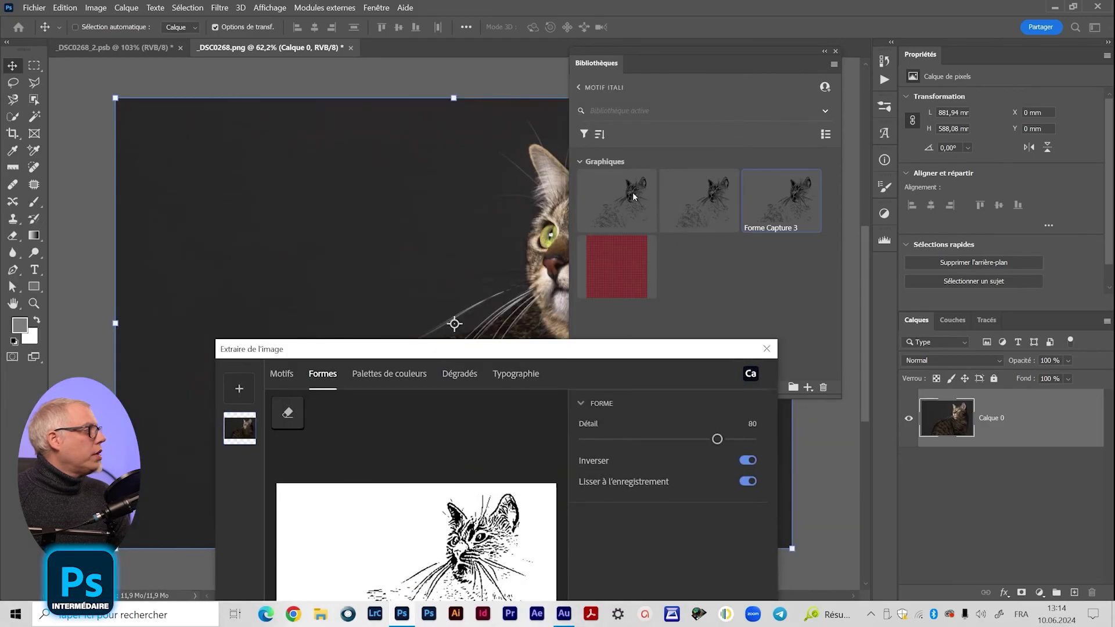
pyautogui.click(767, 349)
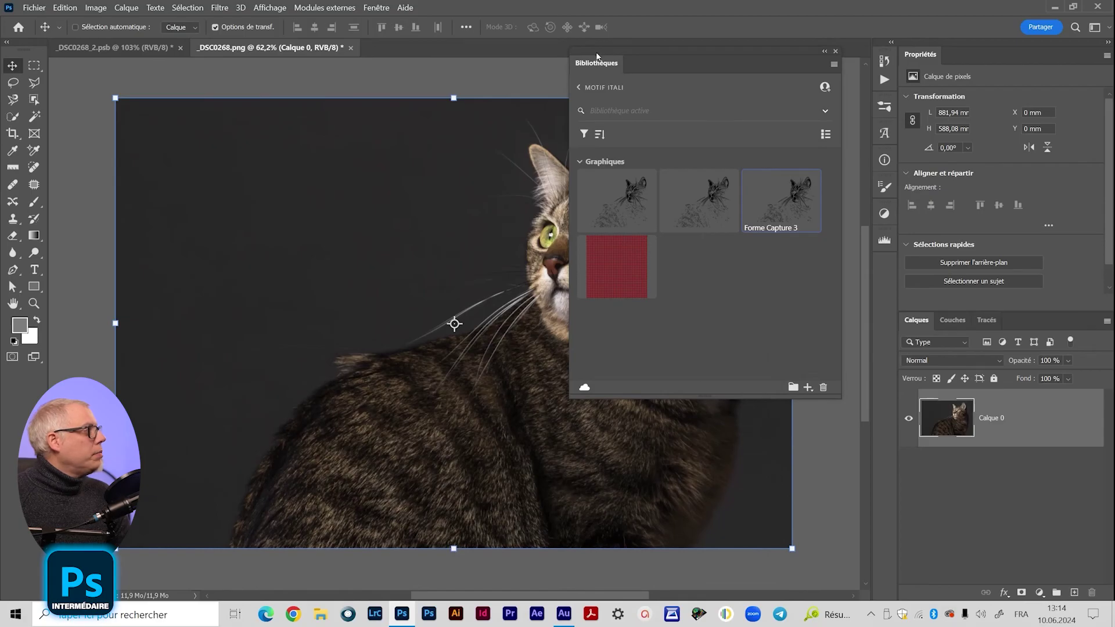
# Create a new 1920 x 1080 px RGB document with a white background at 300 pixels per inch.
pyautogui.click(39, 21)
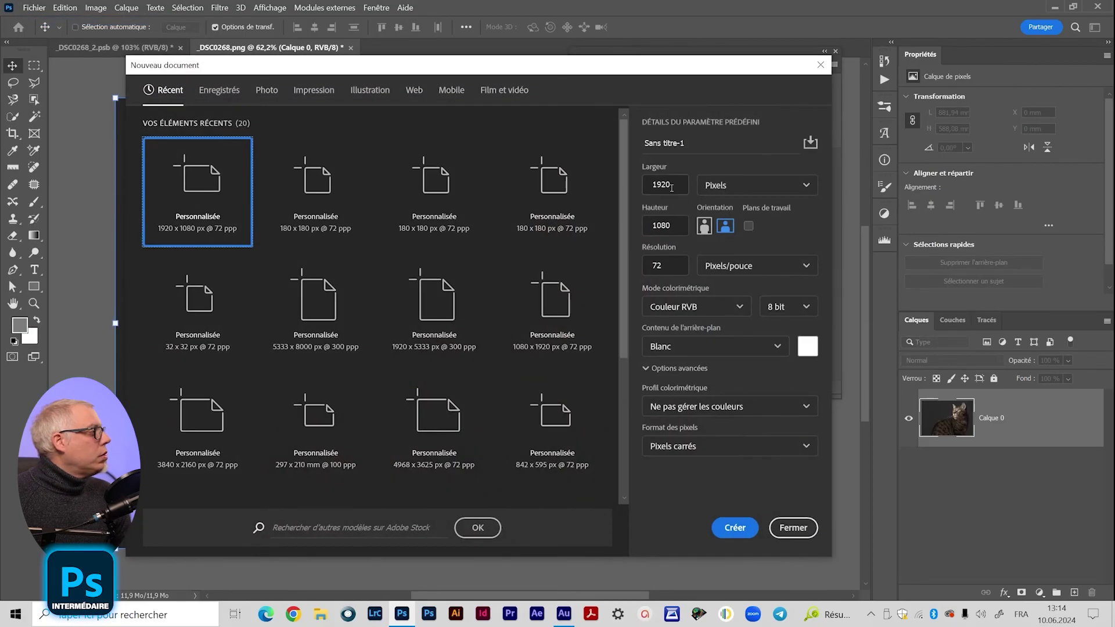
pyautogui.click(676, 262)
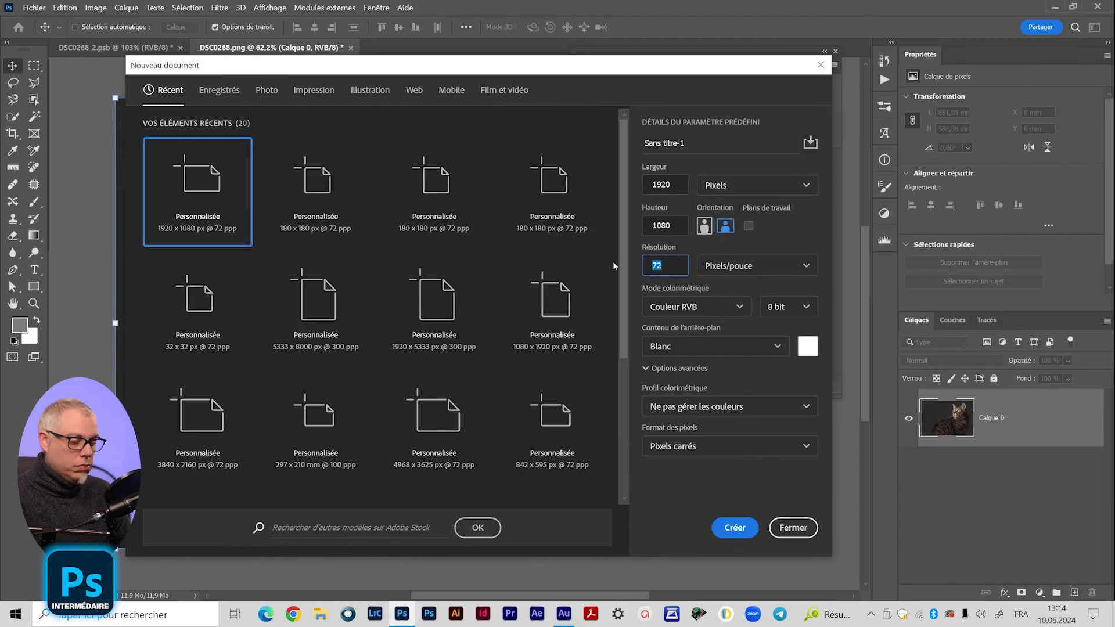
pyautogui.write('300')
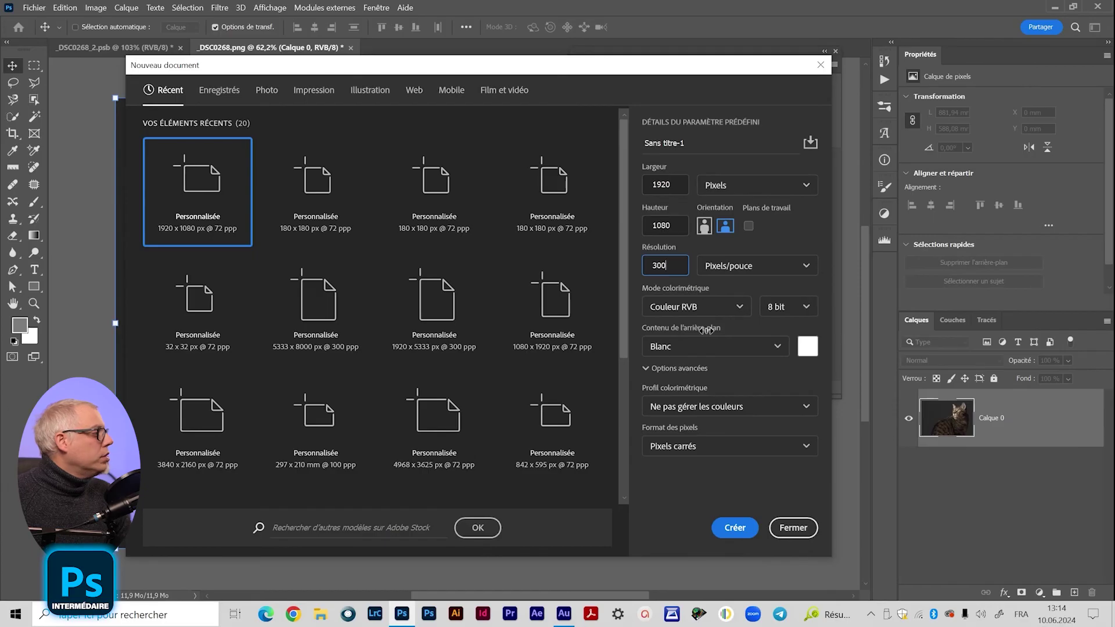
pyautogui.click(735, 527)
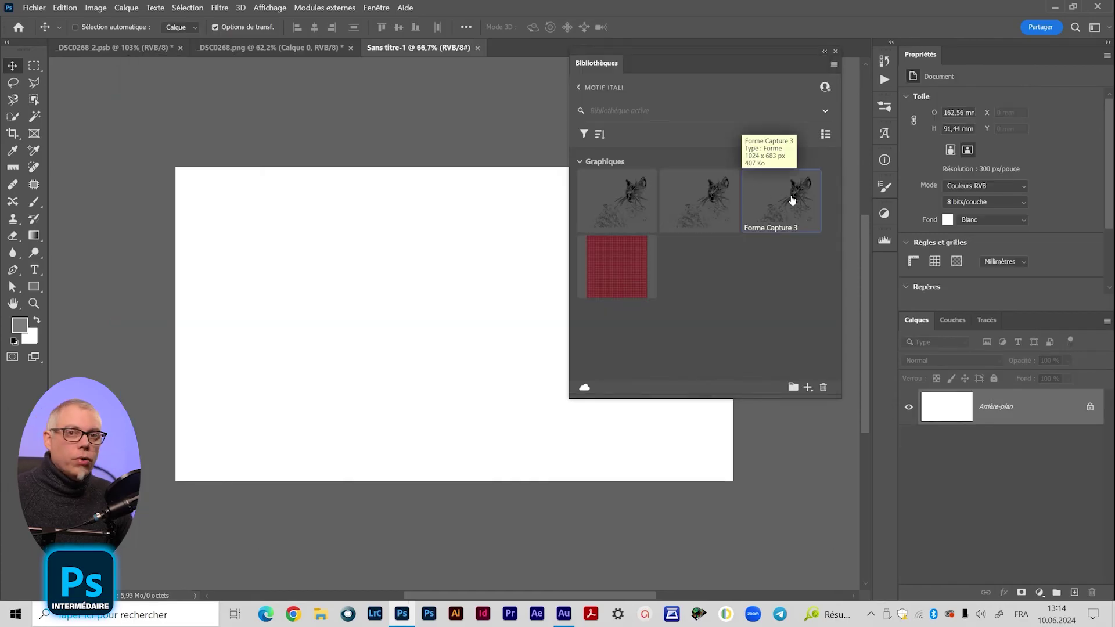
# Place the Forme Capture 3 library shape in the new document, scaled to about 32% within the canvas.
pyautogui.moveTo(792, 199); pyautogui.dragTo(312, 331)
pyautogui.click(825, 51)
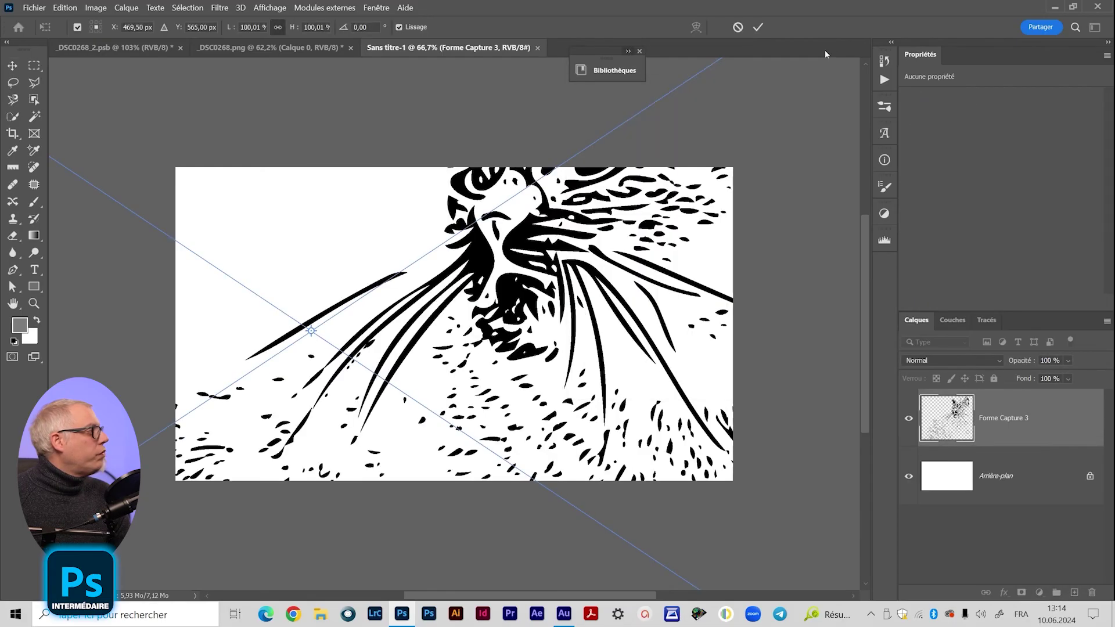
pyautogui.moveTo(609, 62); pyautogui.dragTo(791, 110)
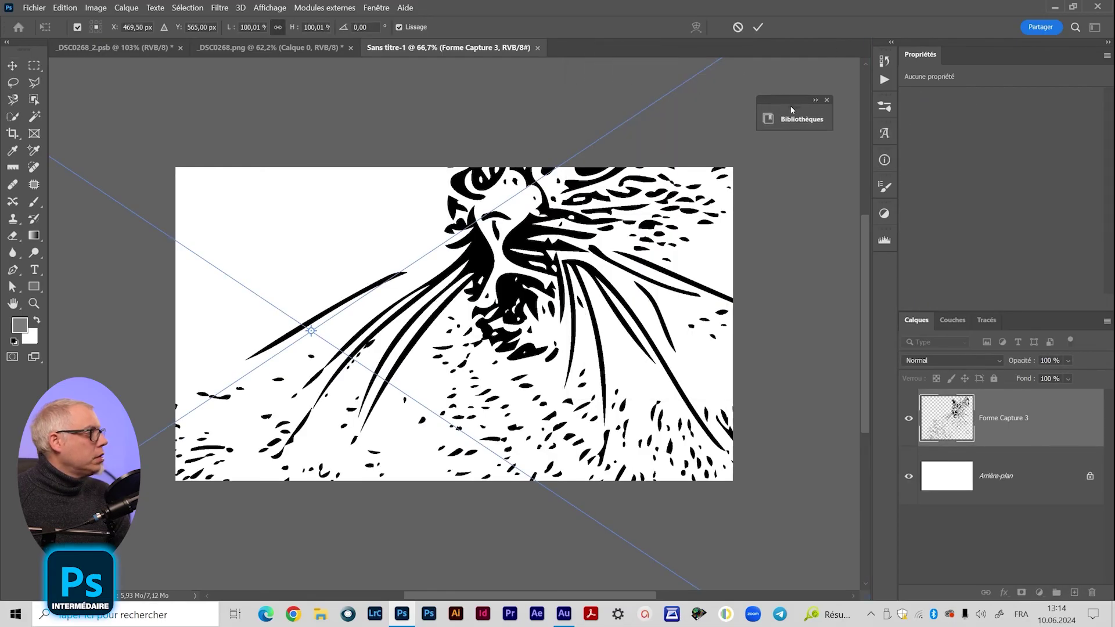
pyautogui.scroll(-4, 478, 313)
pyautogui.moveTo(409, 158); pyautogui.dragTo(465, 267)
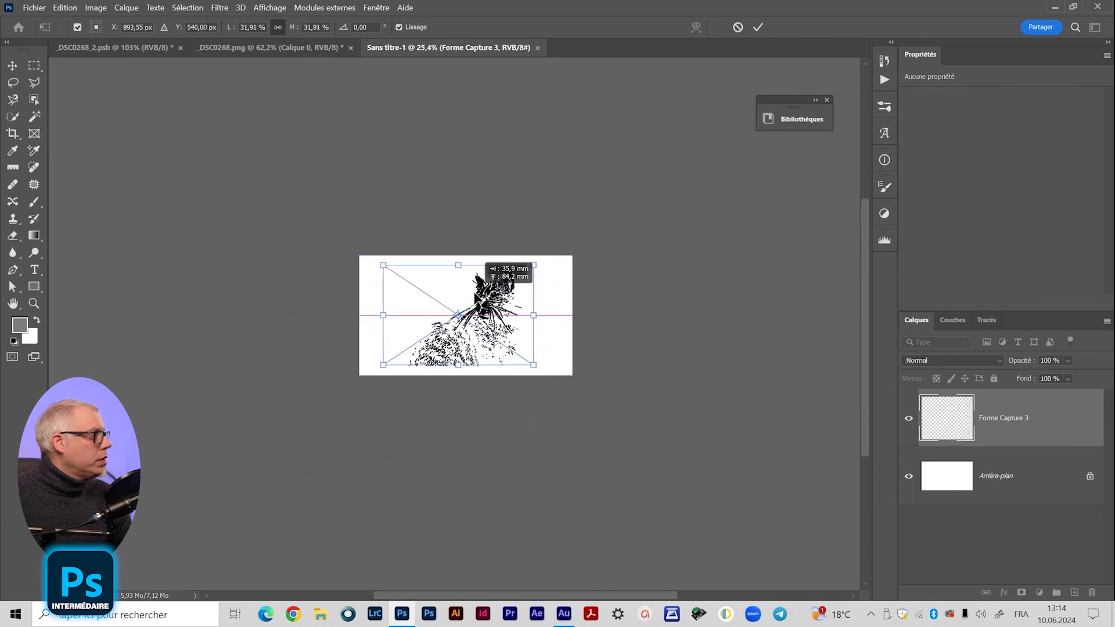
pyautogui.click(759, 27)
# Try to open the linked content of the placed cat shape for editing.
pyautogui.press('z')
pyautogui.moveTo(471, 317); pyautogui.dragTo(434, 372)
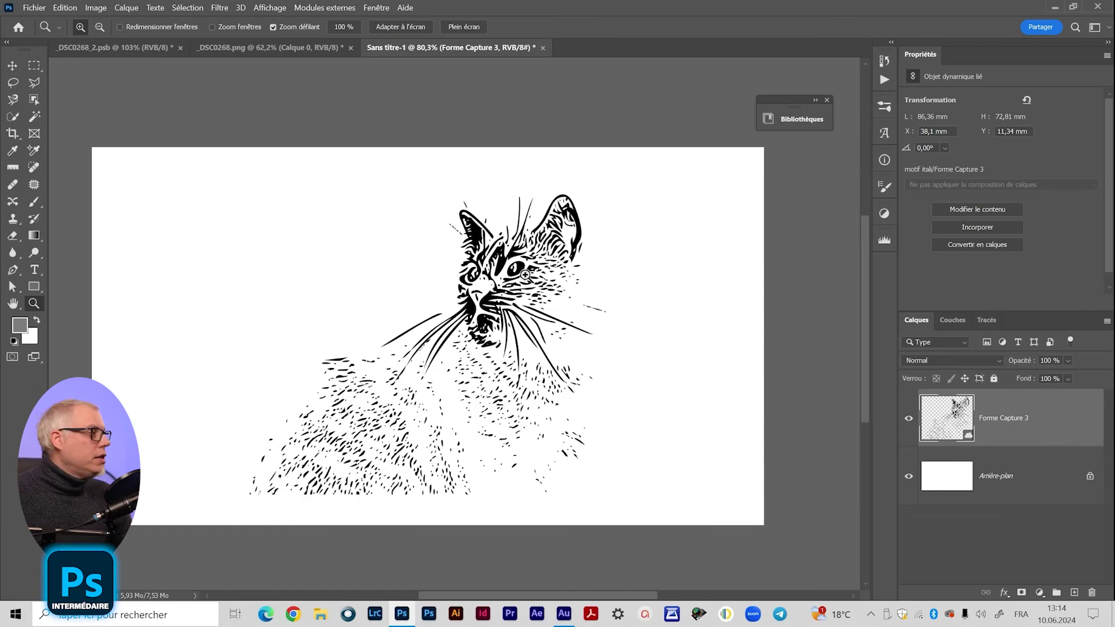
pyautogui.press('v')
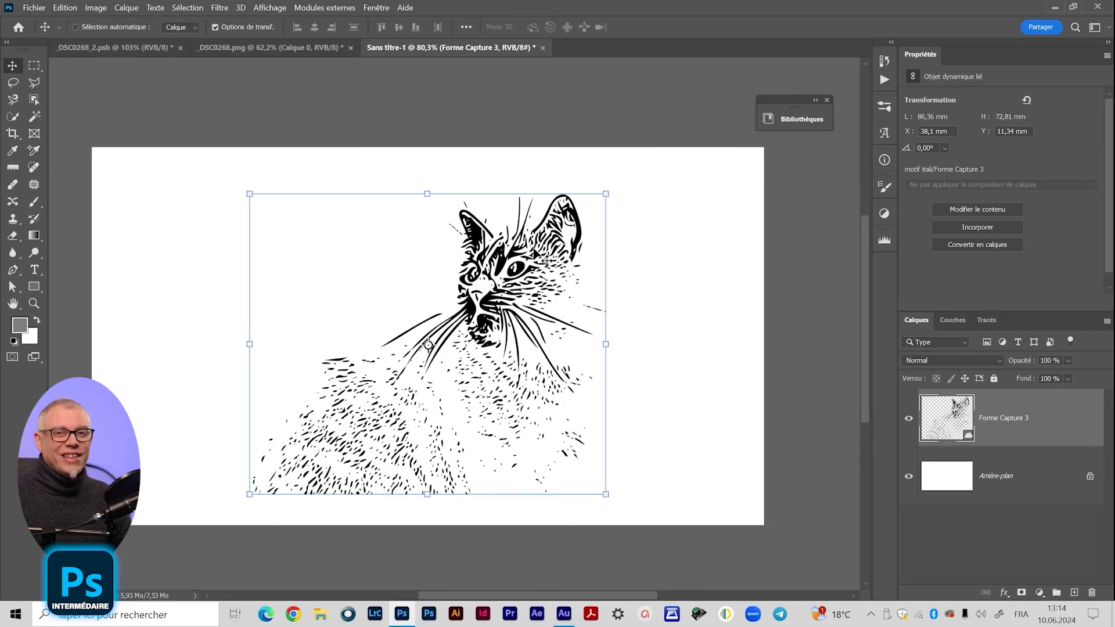
pyautogui.doubleClick(968, 437)
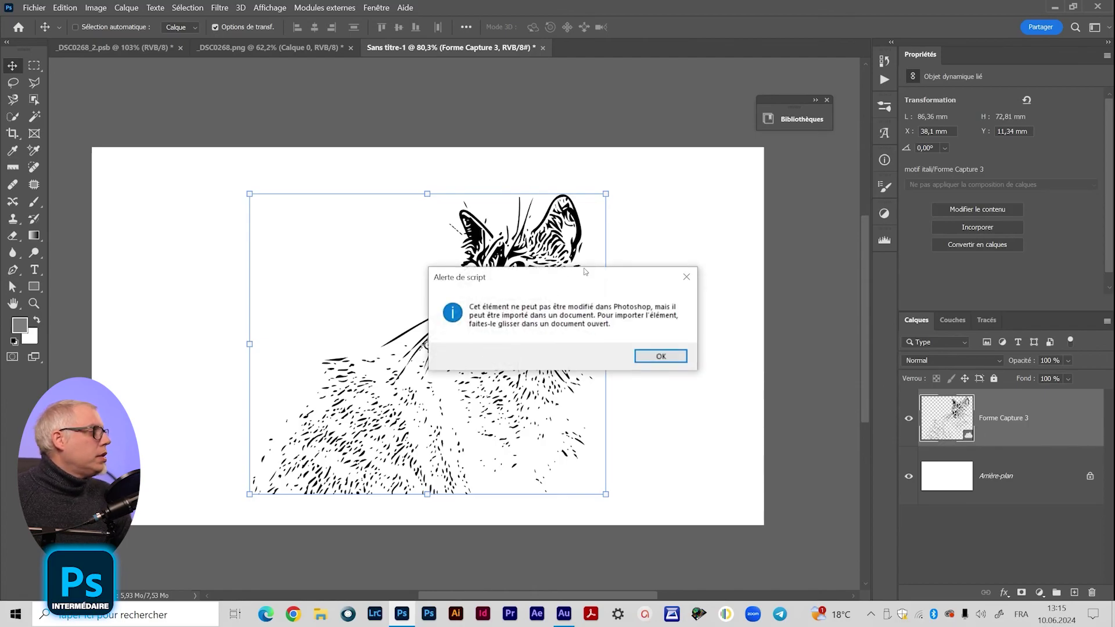
pyautogui.click(660, 356)
# Enlarge the placed cat shape to about 35% and move it slightly up within the white canvas.
pyautogui.moveTo(585, 192); pyautogui.dragTo(675, 175)
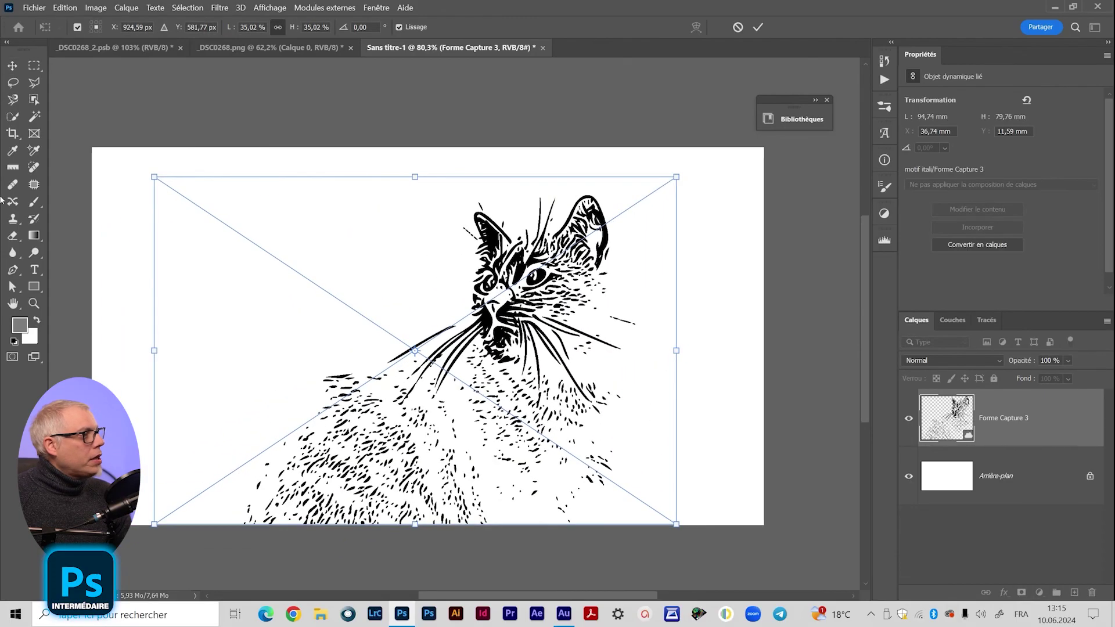
pyautogui.click(12, 287)
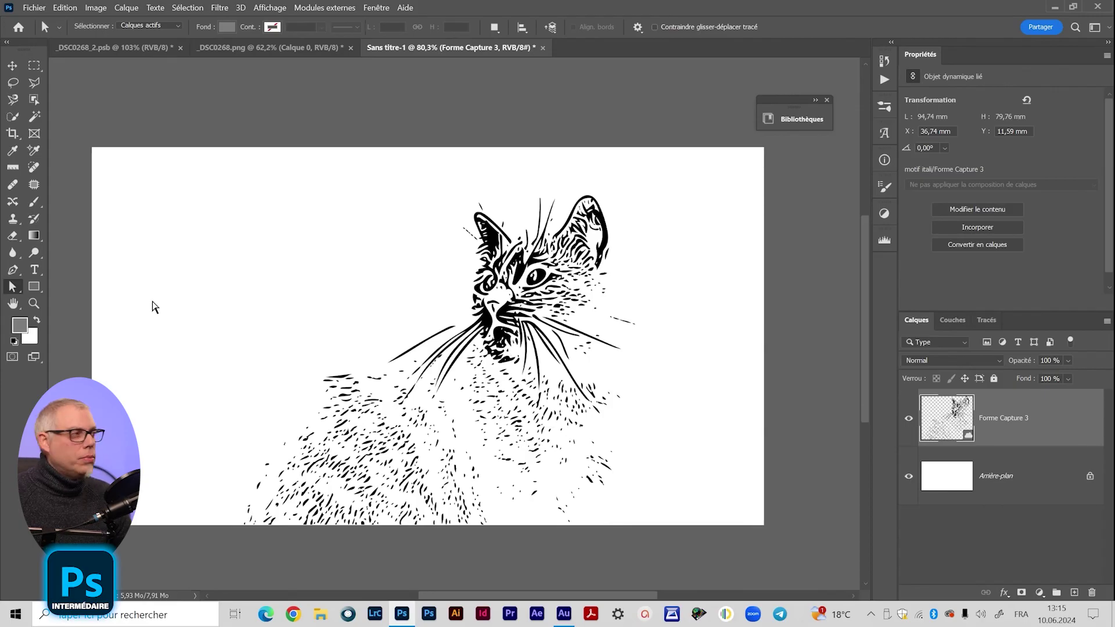
pyautogui.click(13, 66)
pyautogui.moveTo(376, 285); pyautogui.dragTo(371, 261)
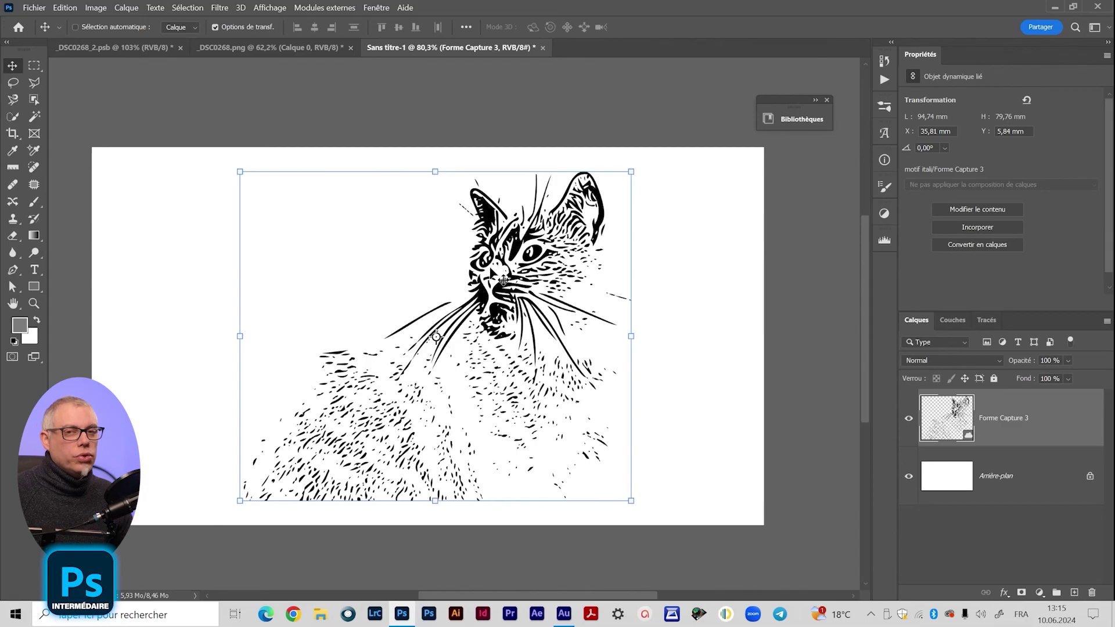
pyautogui.moveTo(534, 276); pyautogui.dragTo(532, 281)
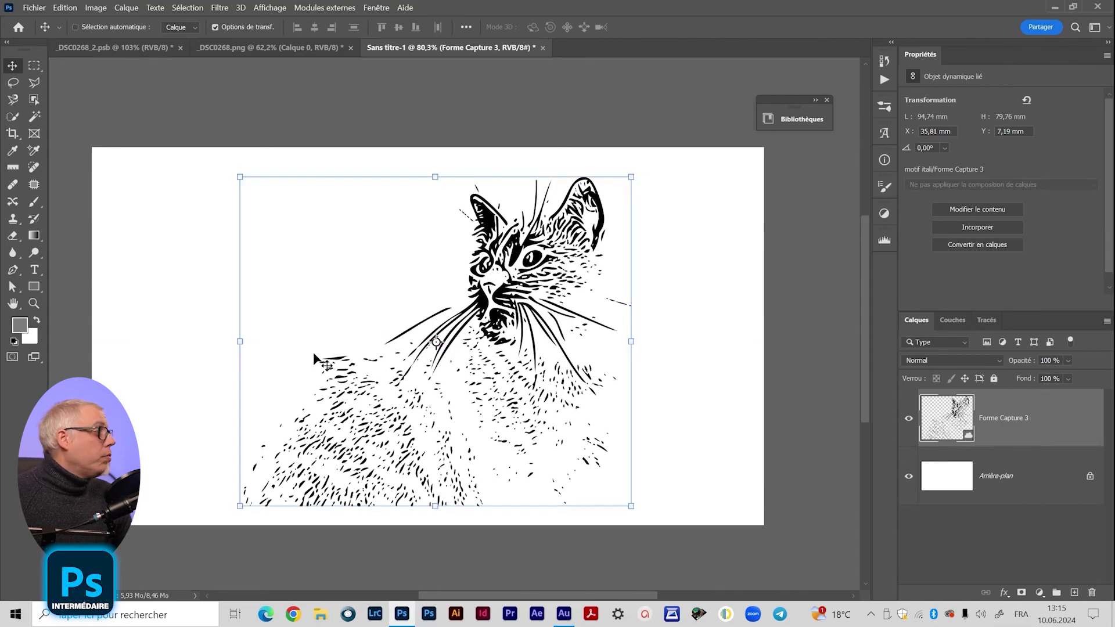
# Add a Color Overlay effect to the Forme Capture 3 layer.
pyautogui.press('z')
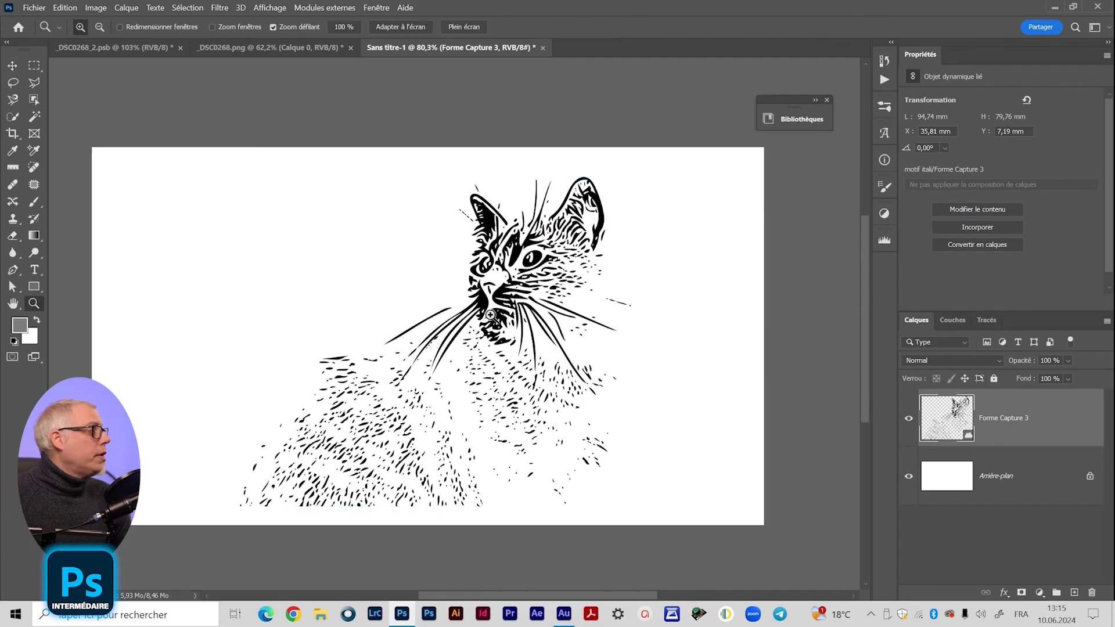
pyautogui.click(493, 320)
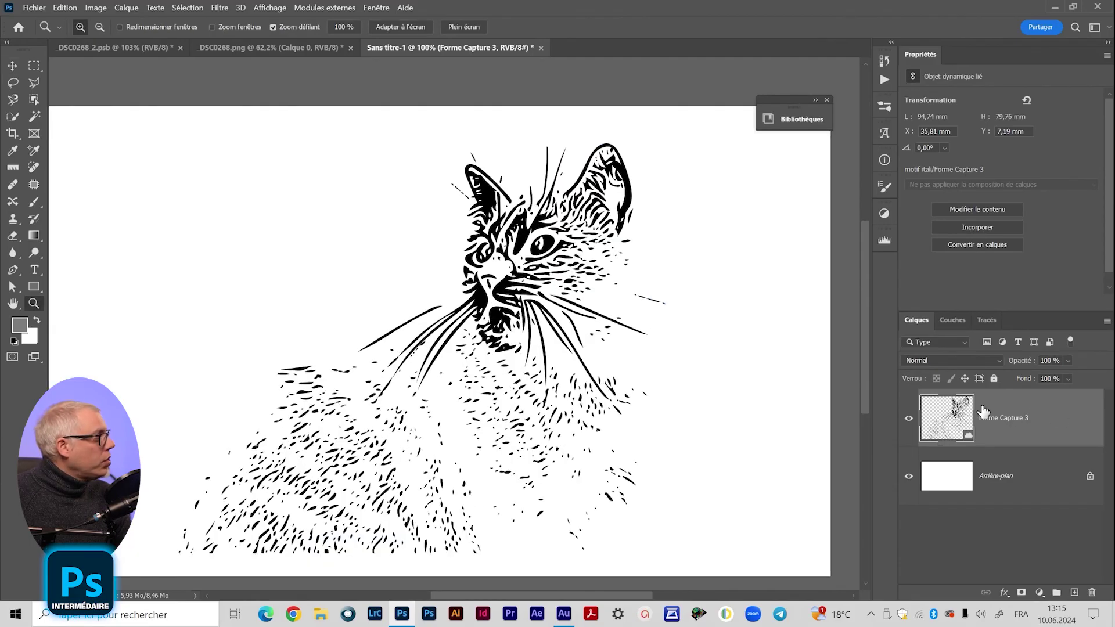
pyautogui.doubleClick(1060, 416)
pyautogui.moveTo(705, 41); pyautogui.dragTo(889, 77)
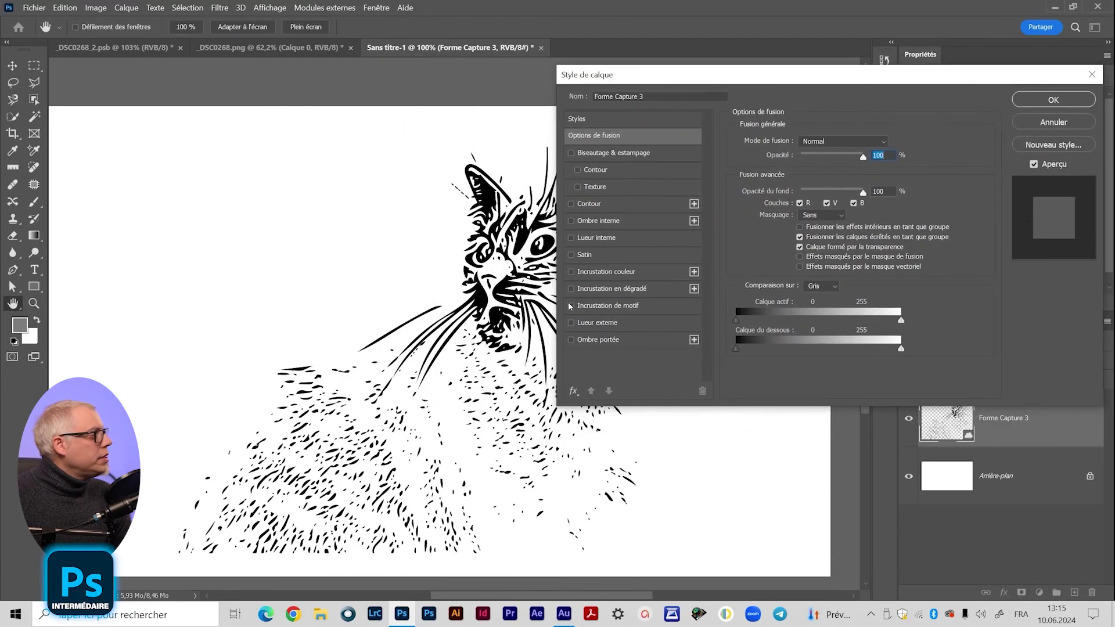
pyautogui.click(602, 272)
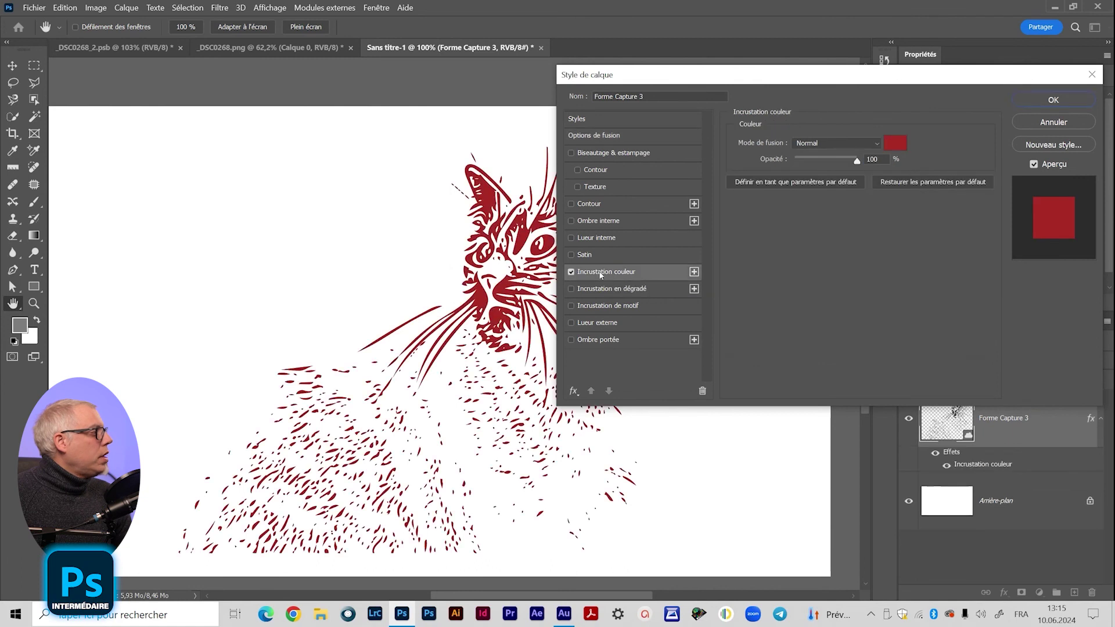
pyautogui.moveTo(715, 78); pyautogui.dragTo(677, 165)
# Set the cat shape's overlay to a light blue in Normal mode at 100% opacity and apply the layer style.
pyautogui.click(854, 233)
pyautogui.click(917, 178)
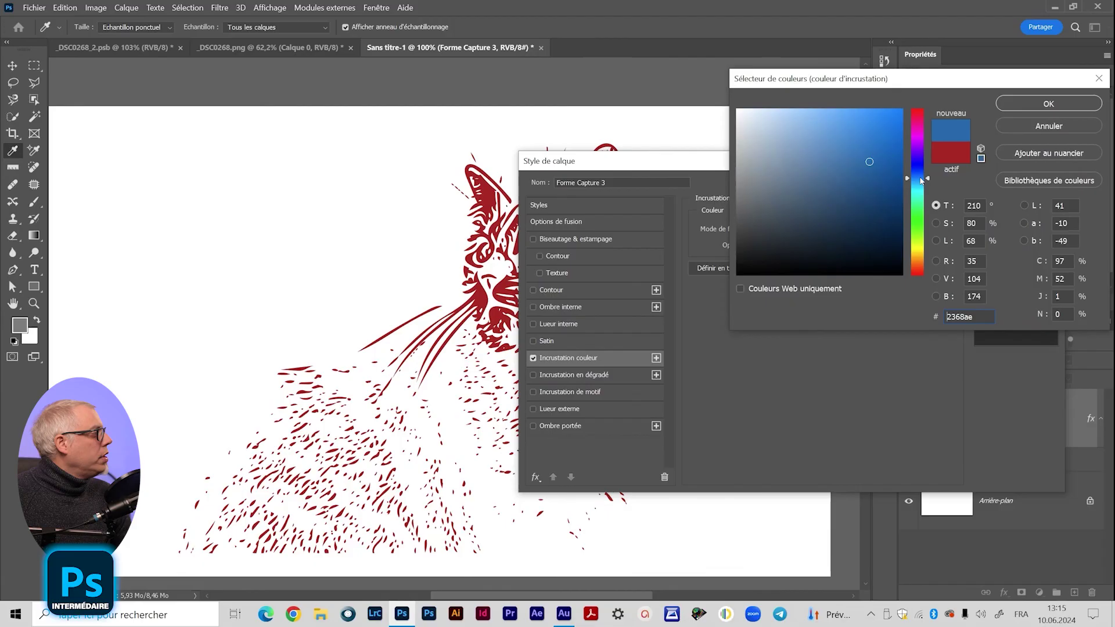
pyautogui.moveTo(873, 141); pyautogui.dragTo(842, 123)
pyautogui.click(1048, 103)
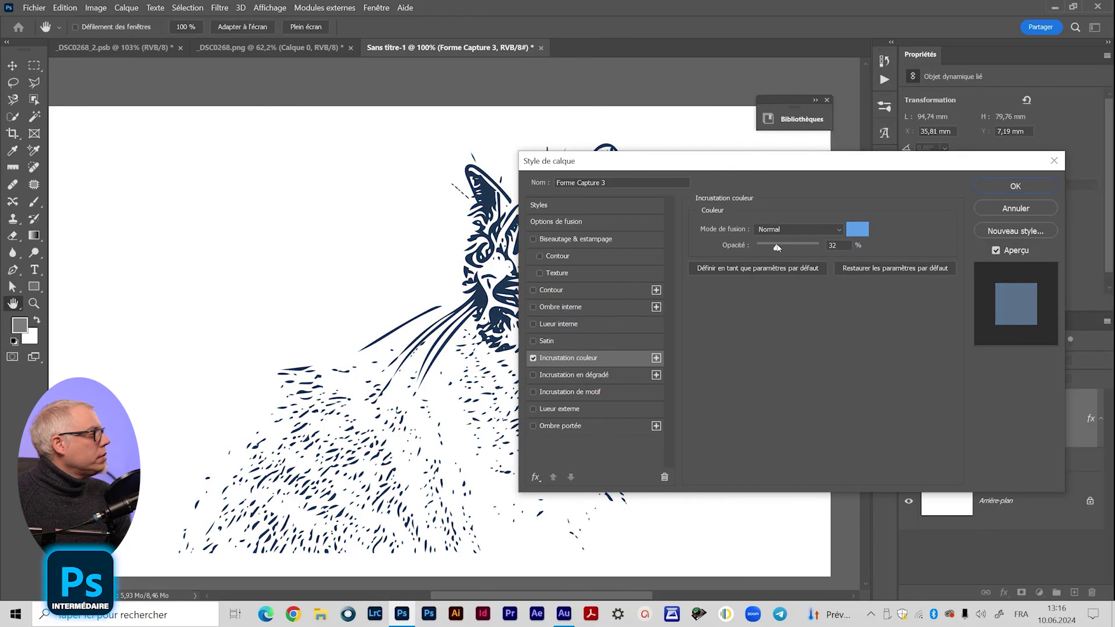
pyautogui.click(799, 229)
pyautogui.click(787, 241)
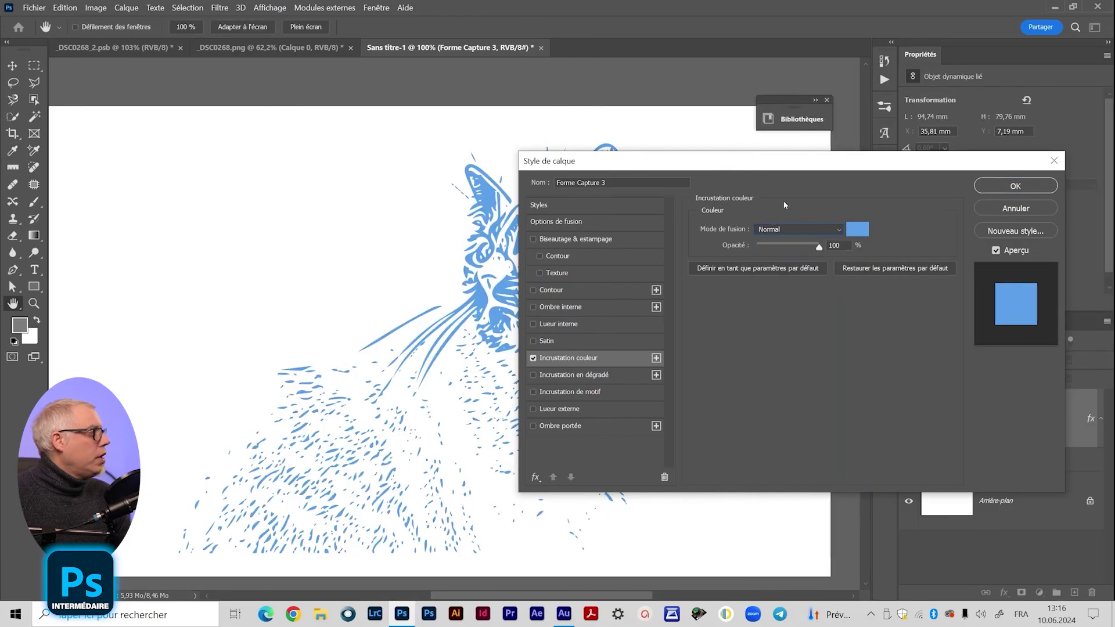
pyautogui.click(1015, 186)
pyautogui.press('z')
pyautogui.scroll(-2, 467, 386)
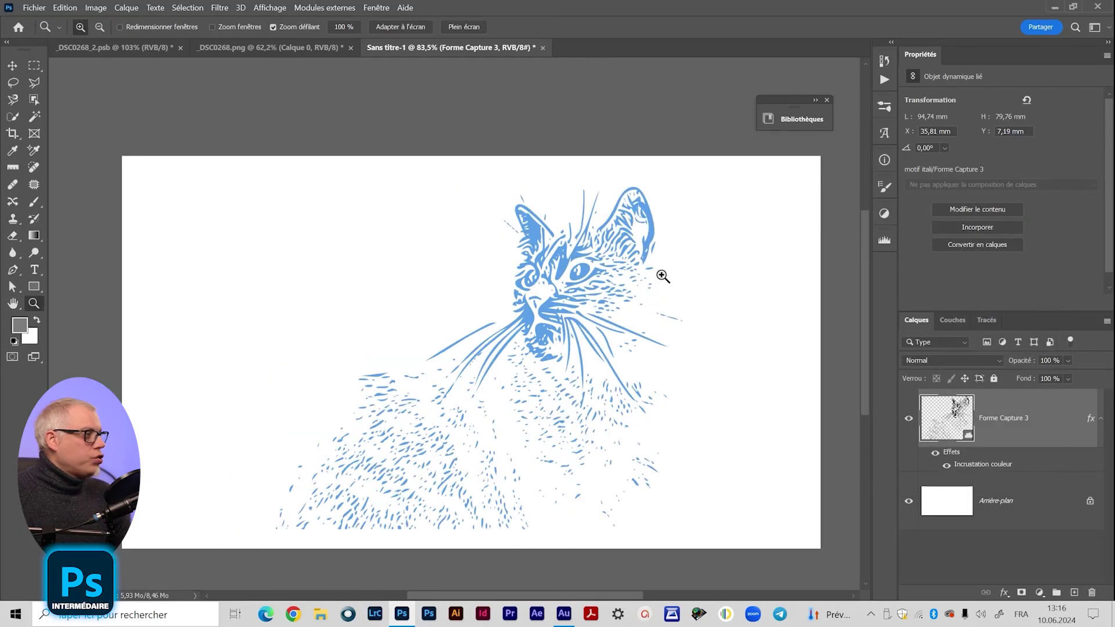